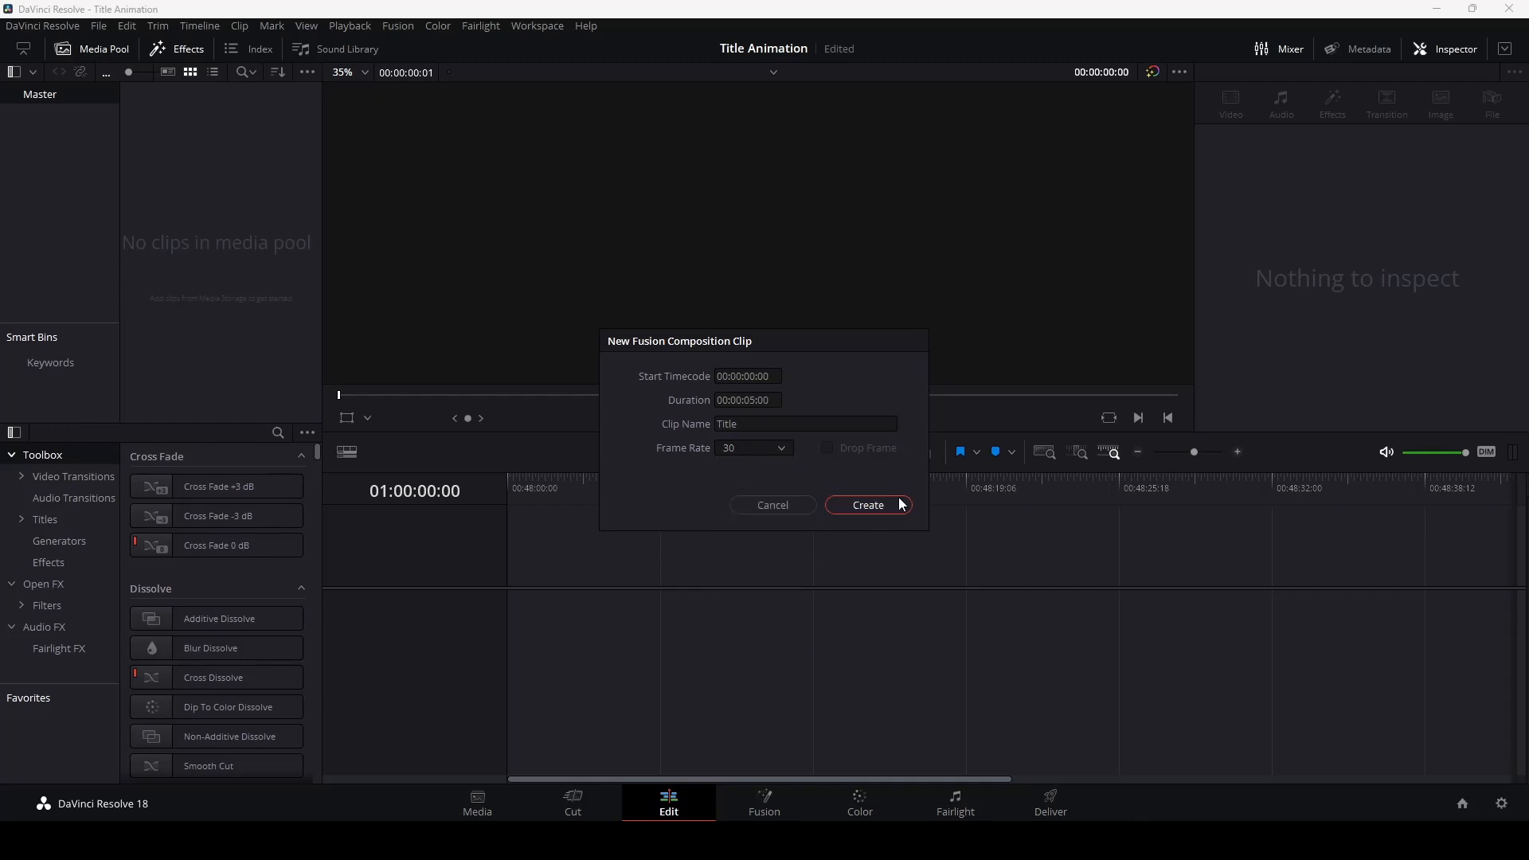
- Create the 5-second Fusion composition clip named Title and place it at the start of the Video 1 track
click(898, 499)
drag(176, 109, 475, 600)
- Change the render cache mode for playback
click(351, 26)
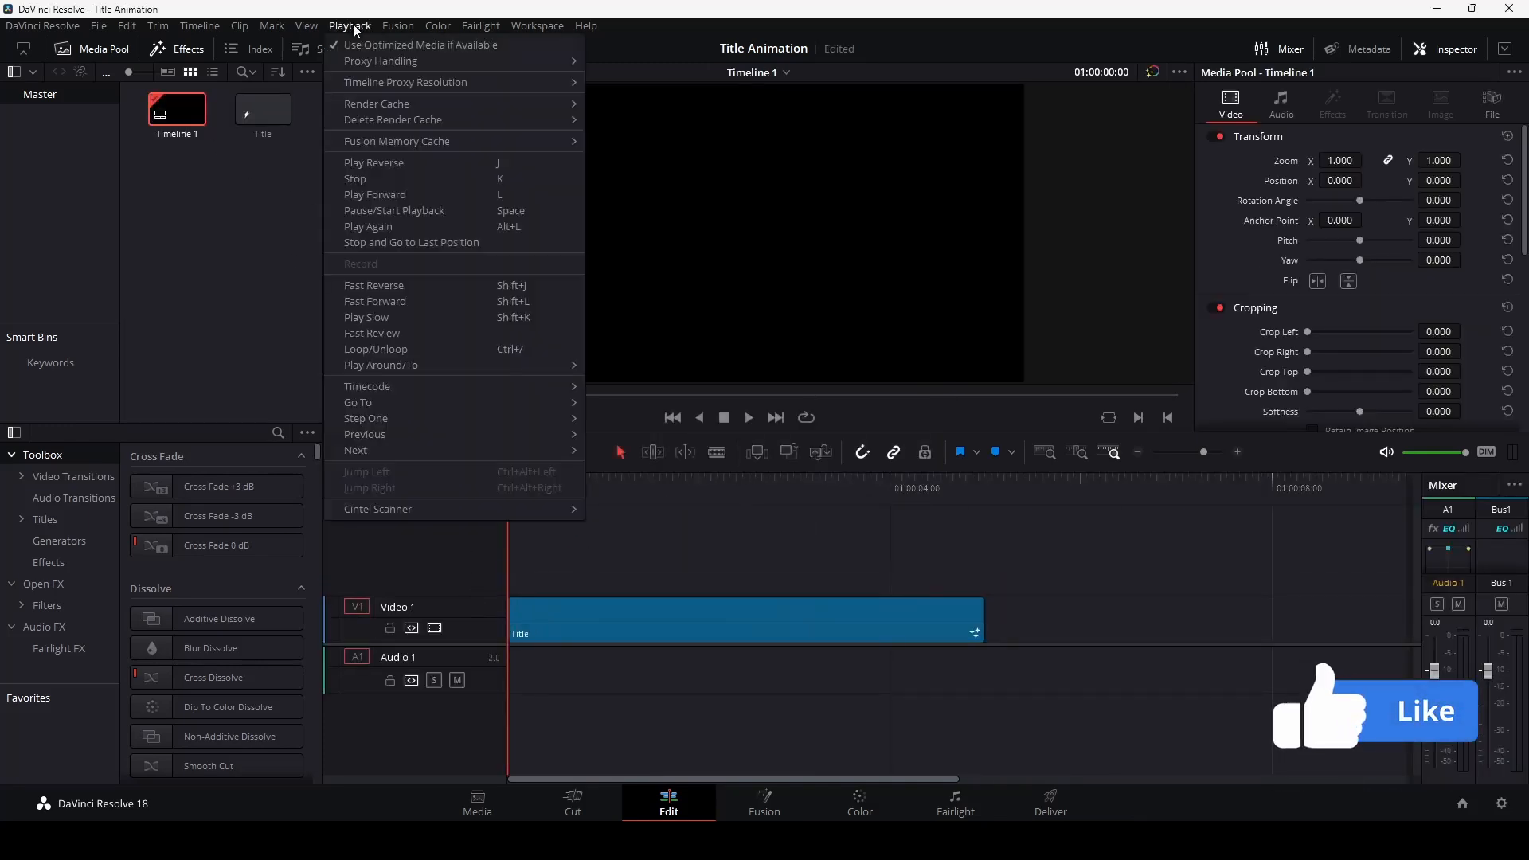
mouse_move(384, 105)
click(621, 120)
- Open the Title composition on the Fusion page, hide the media pool and make room before the MediaOut1 node
click(766, 801)
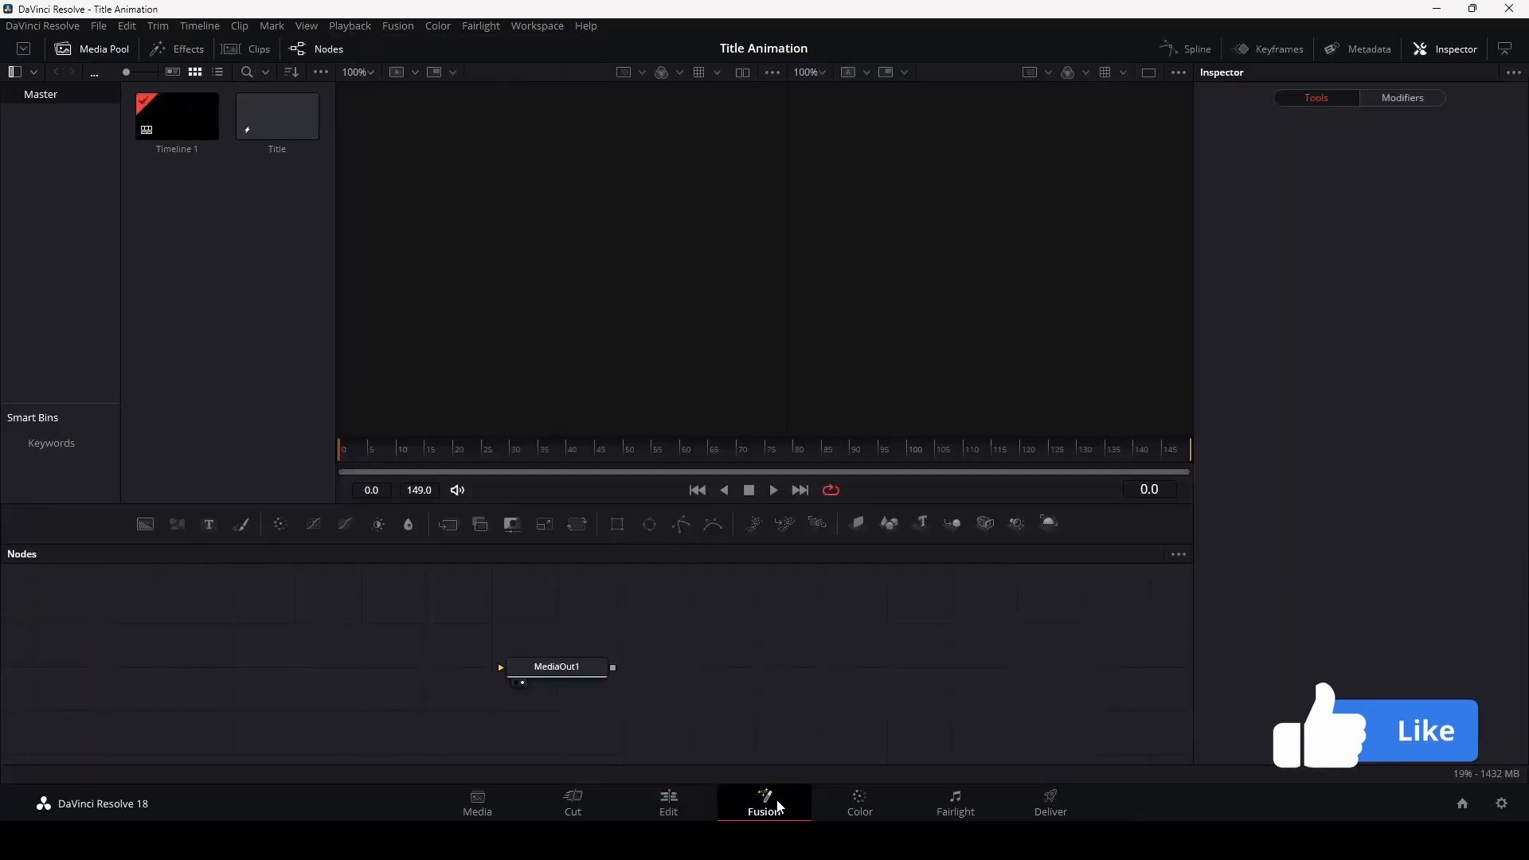
click(92, 49)
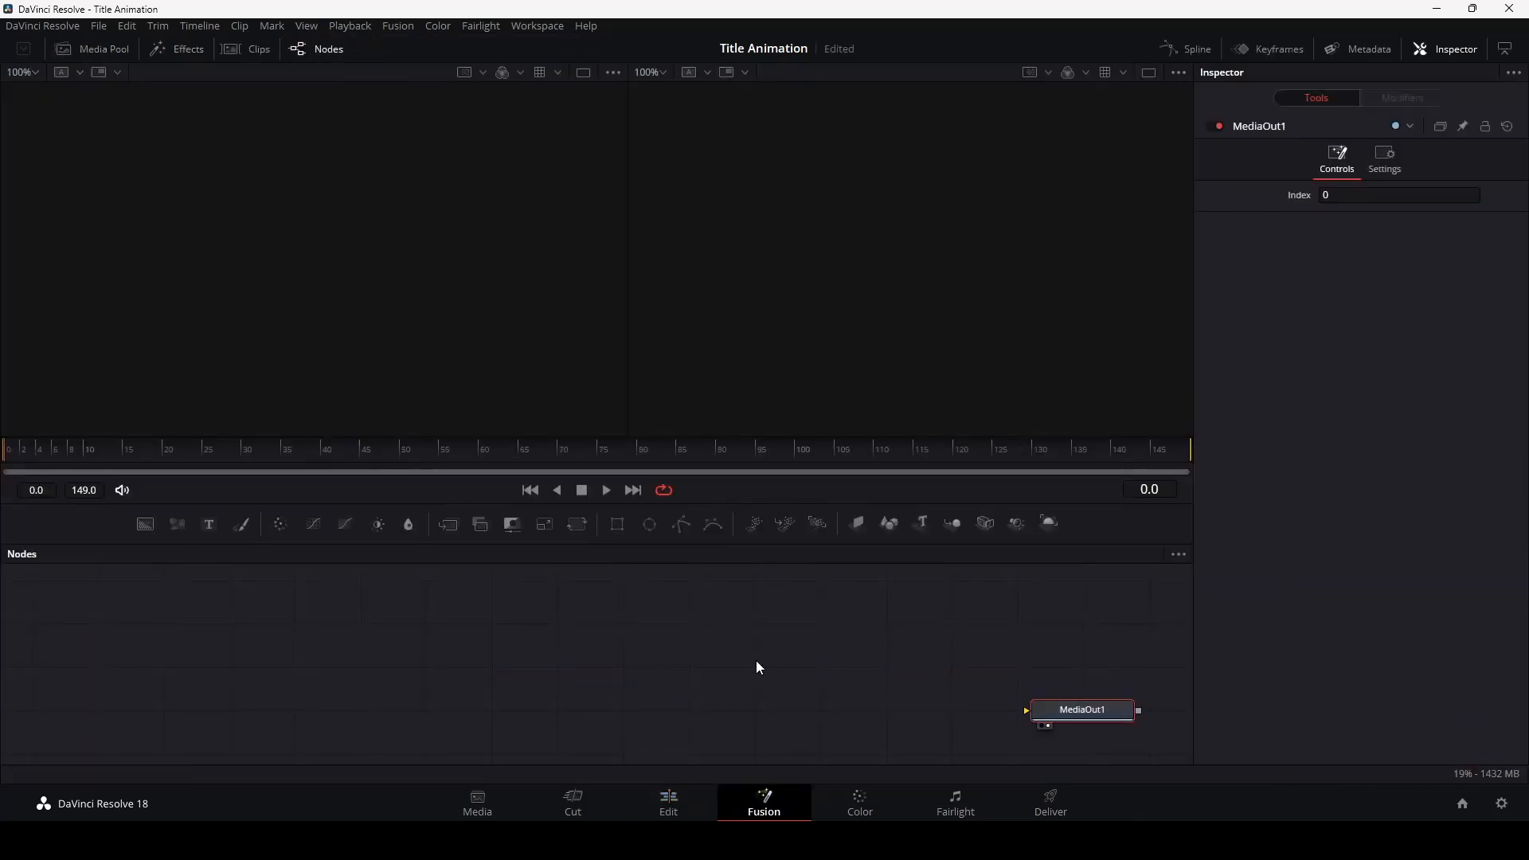
click(786, 662)
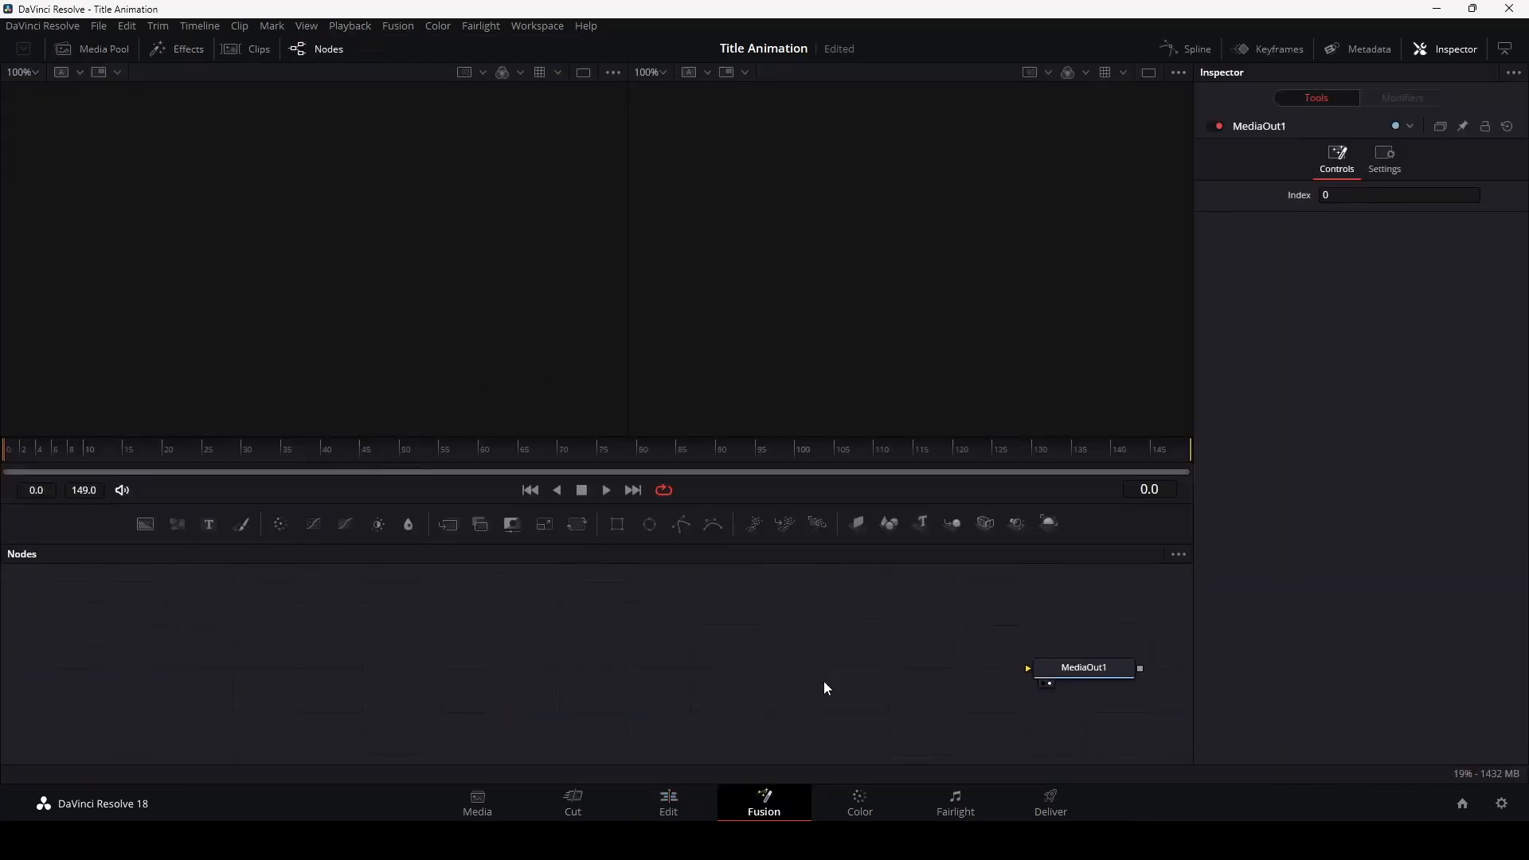
- Add a Background node to the composition and display it in a single viewer
click(145, 524)
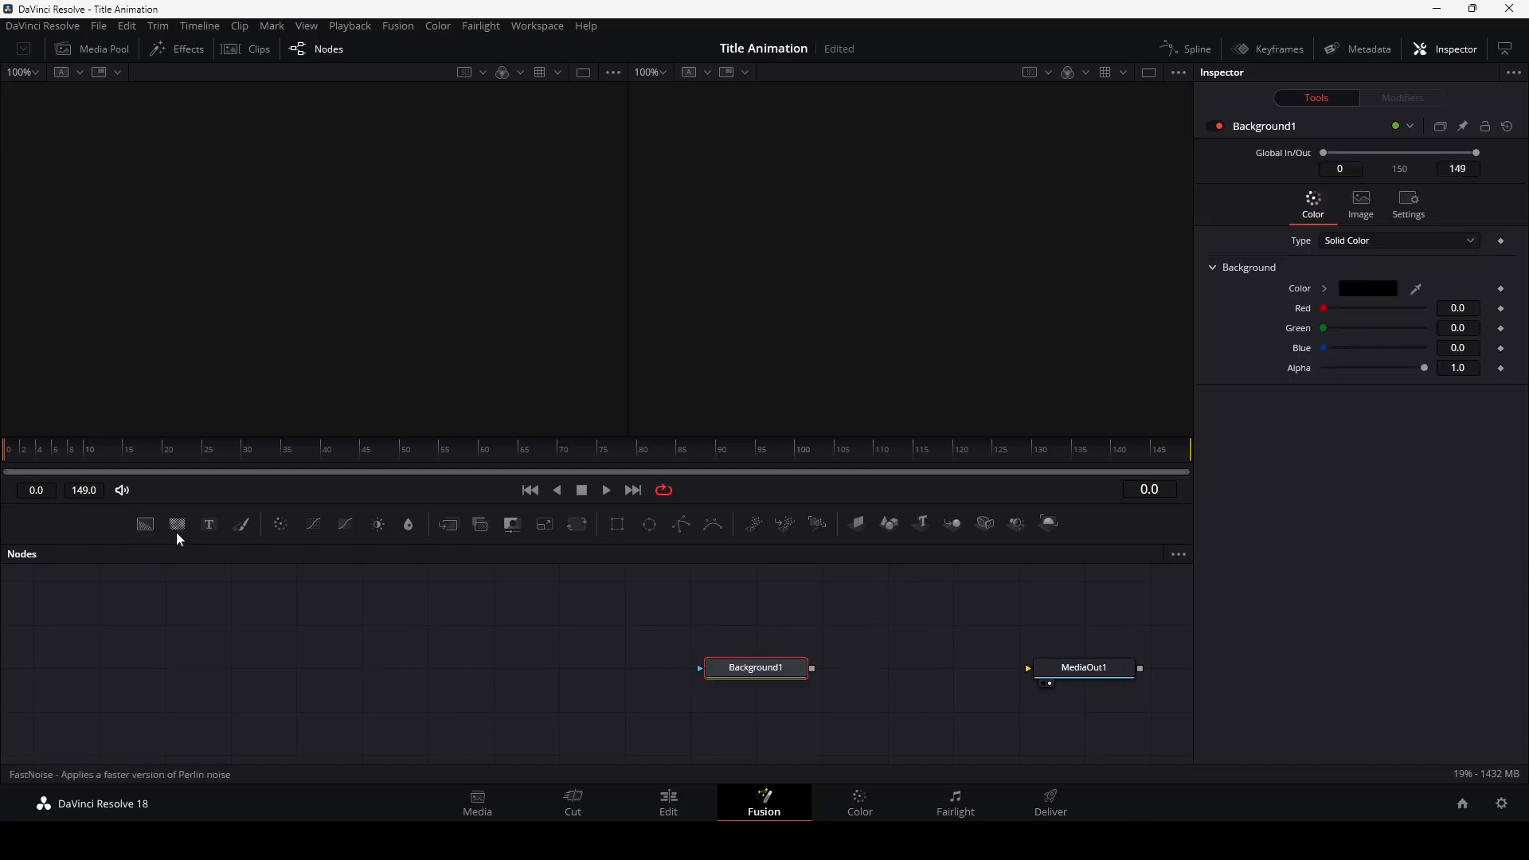
click(1148, 73)
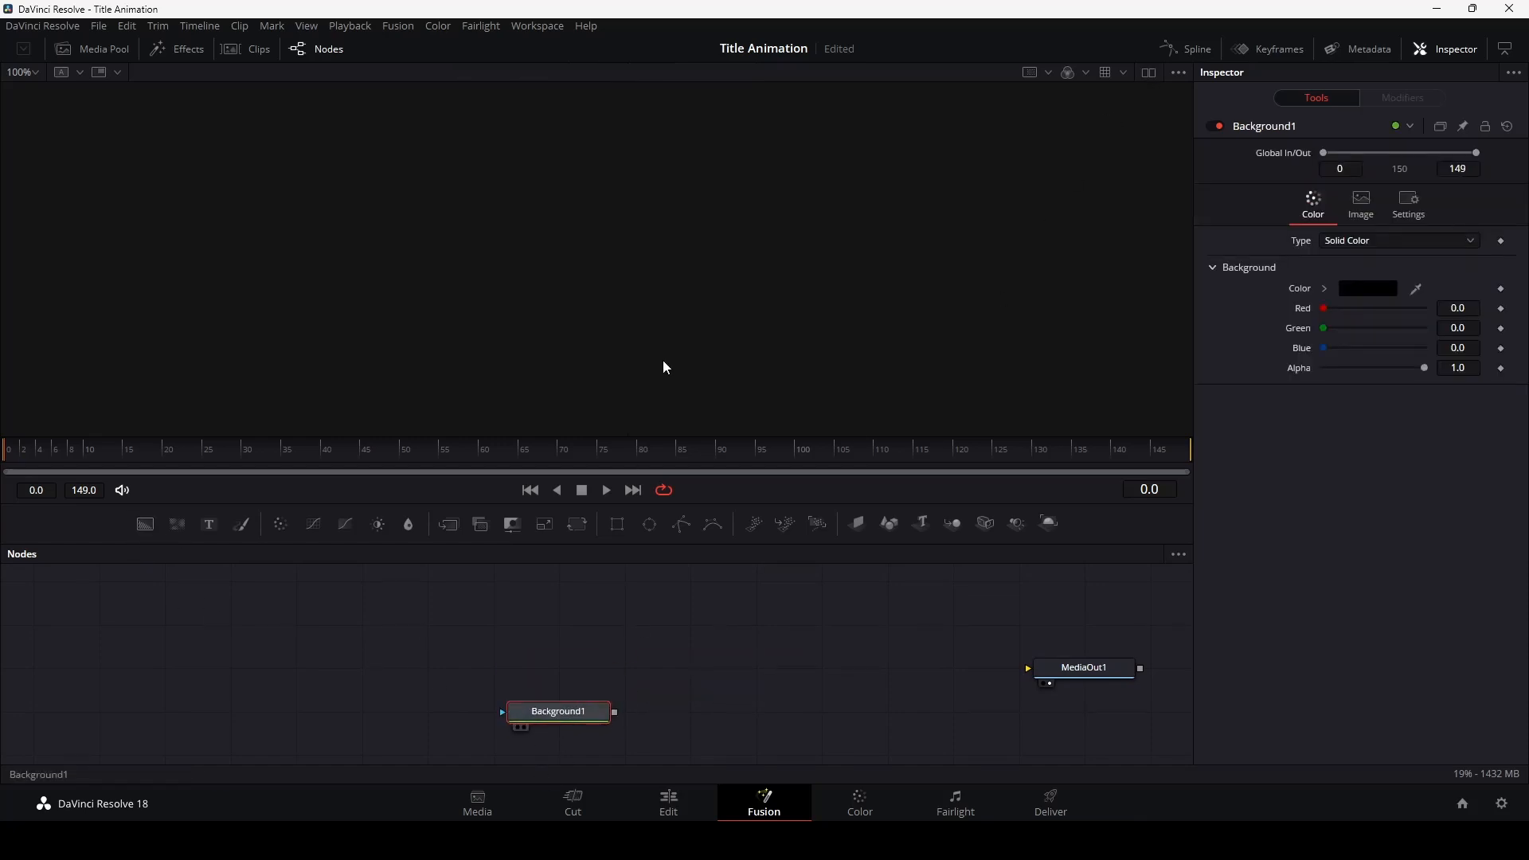
key(1)
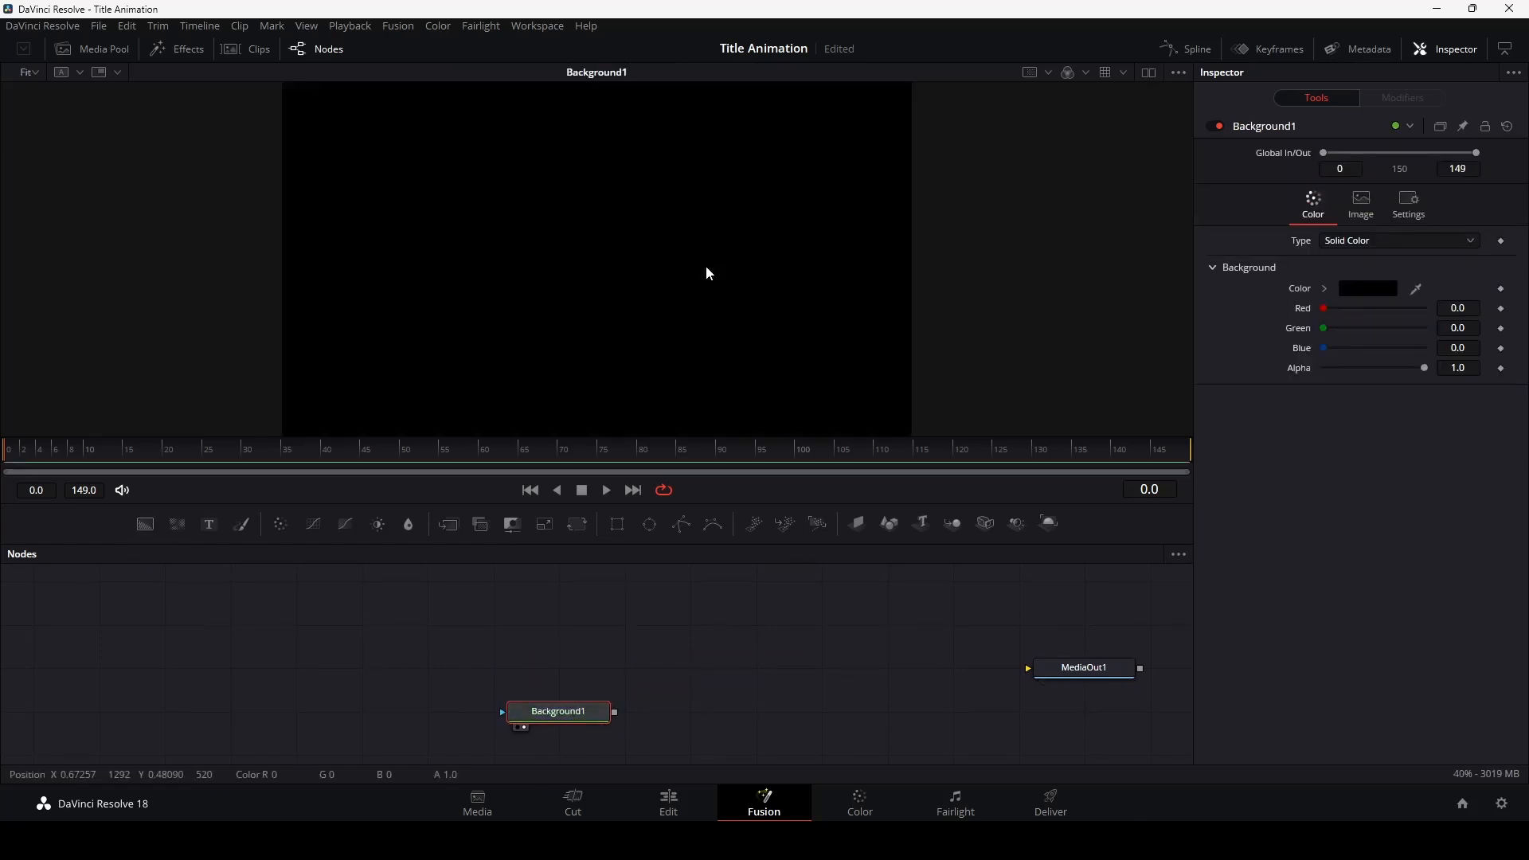
- Try a gradient fill on the Background node, and settle on the Four Corner type
click(1325, 288)
click(1325, 288)
click(1353, 240)
click(1338, 332)
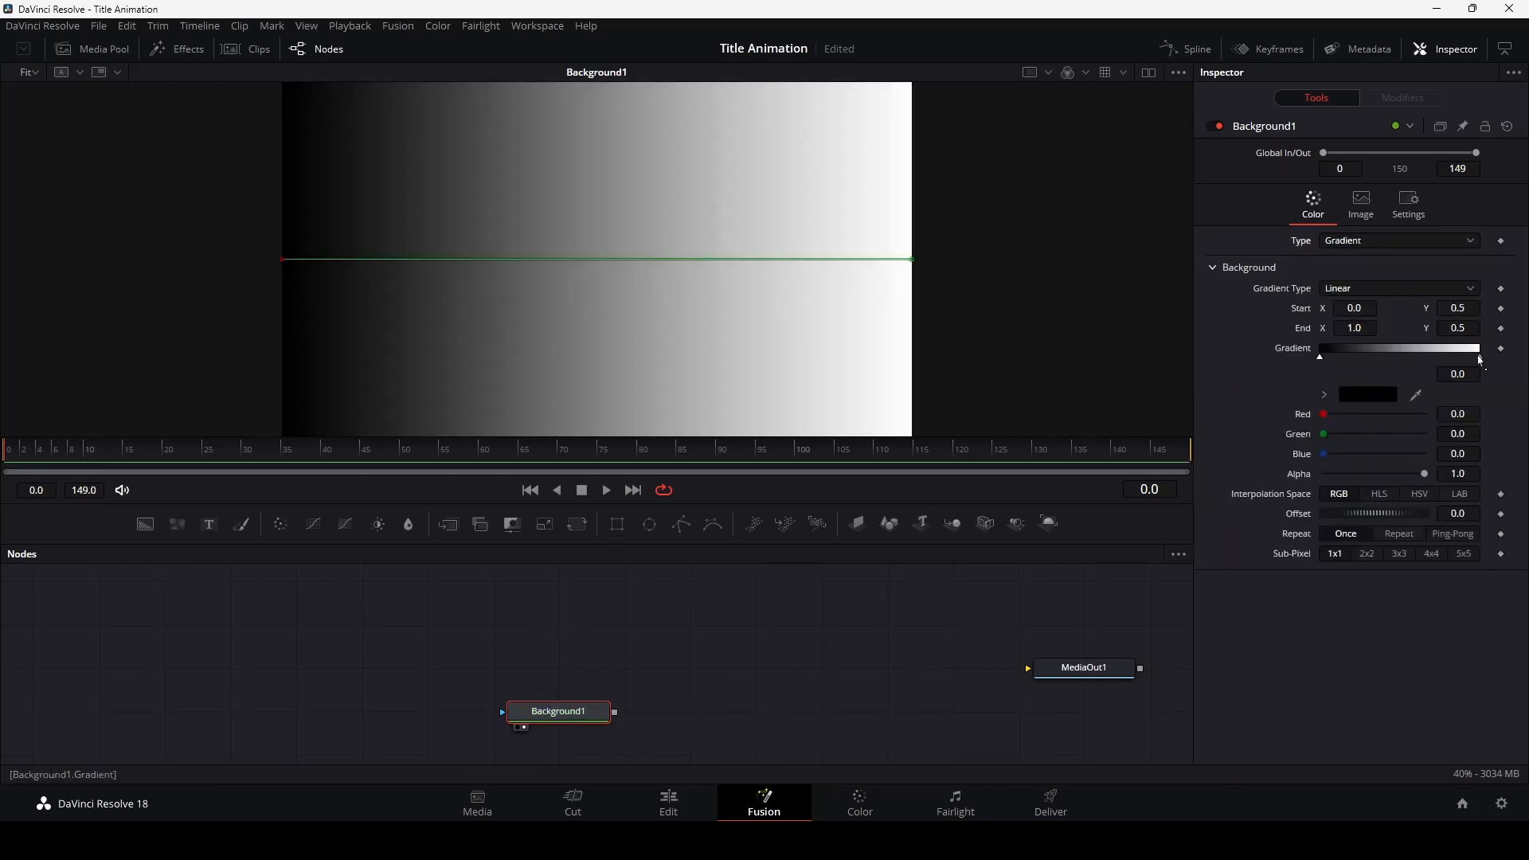
click(1394, 240)
click(1356, 317)
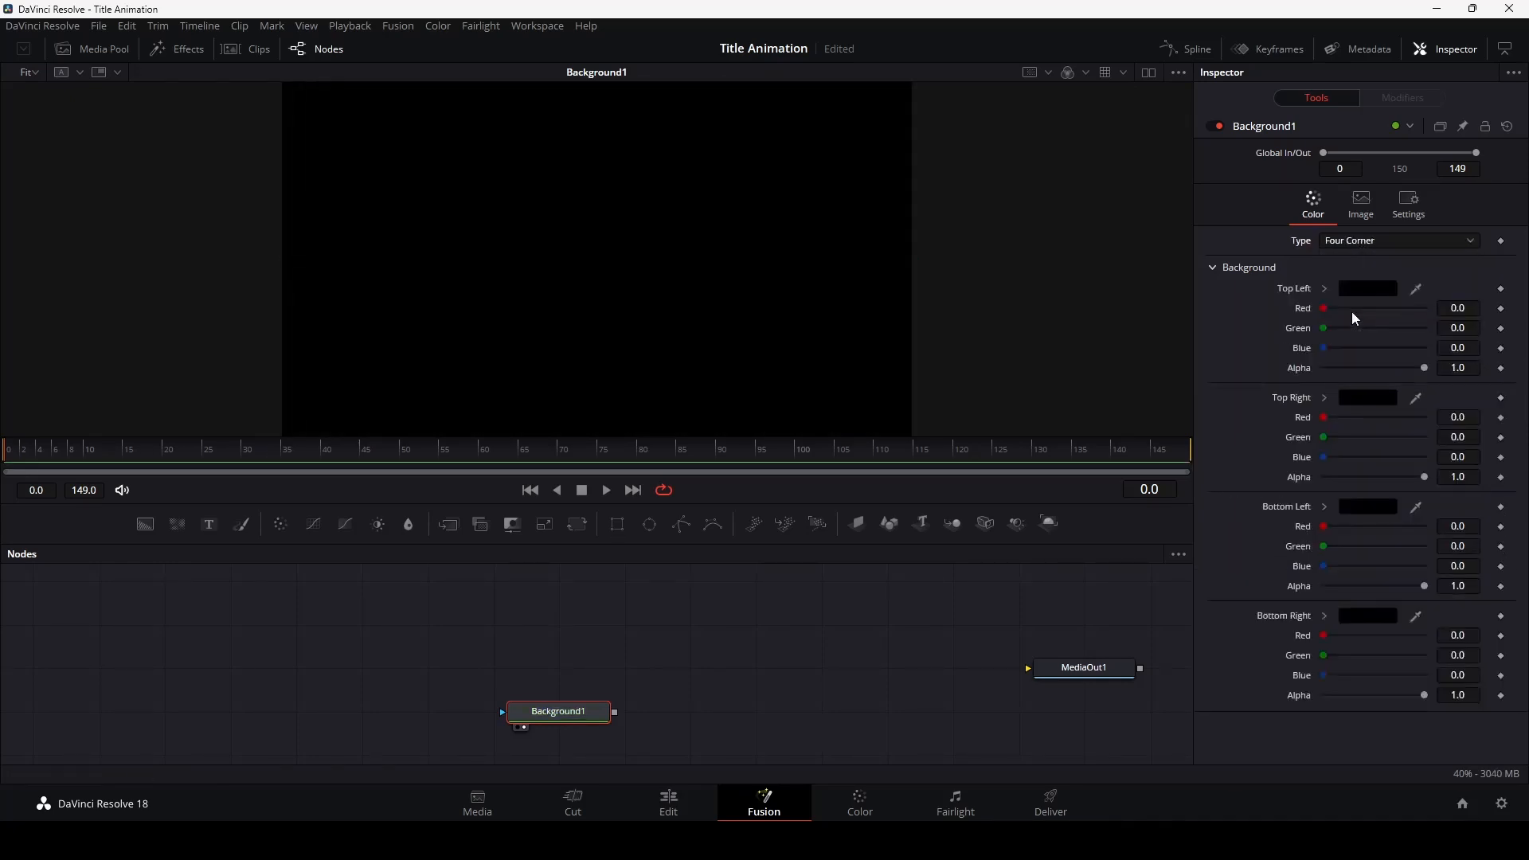
- Set the background's top-left corner to a dark blue with hue 0.656, saturation 1.0 and value 0.488
click(1325, 289)
drag(1436, 311, 1454, 295)
drag(1462, 376, 1462, 369)
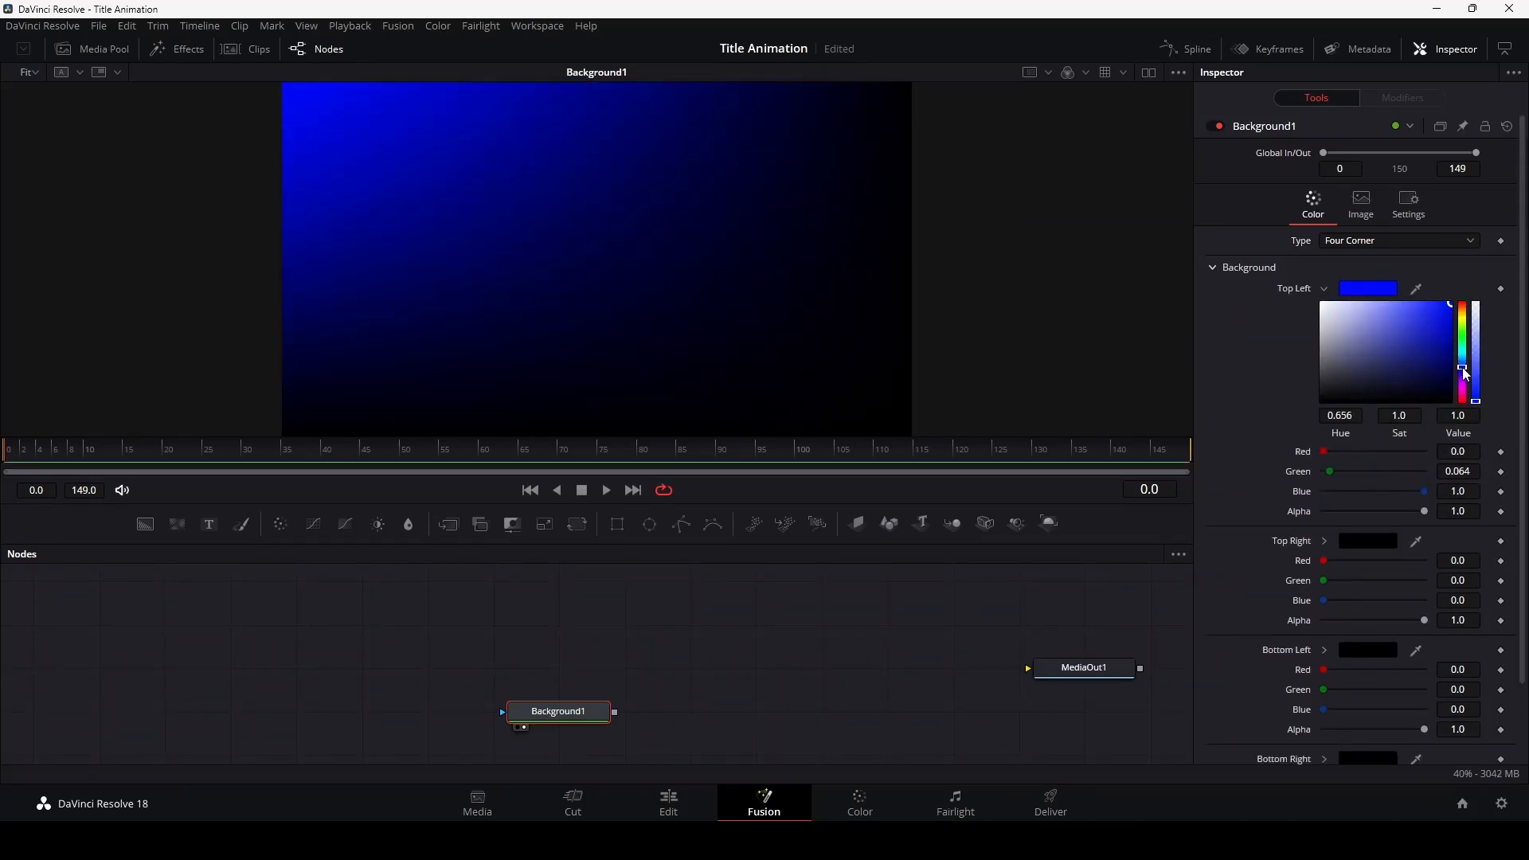
drag(1450, 315, 1479, 355)
- Set the background's top-left corner colour to dark blue #000091
click(1368, 289)
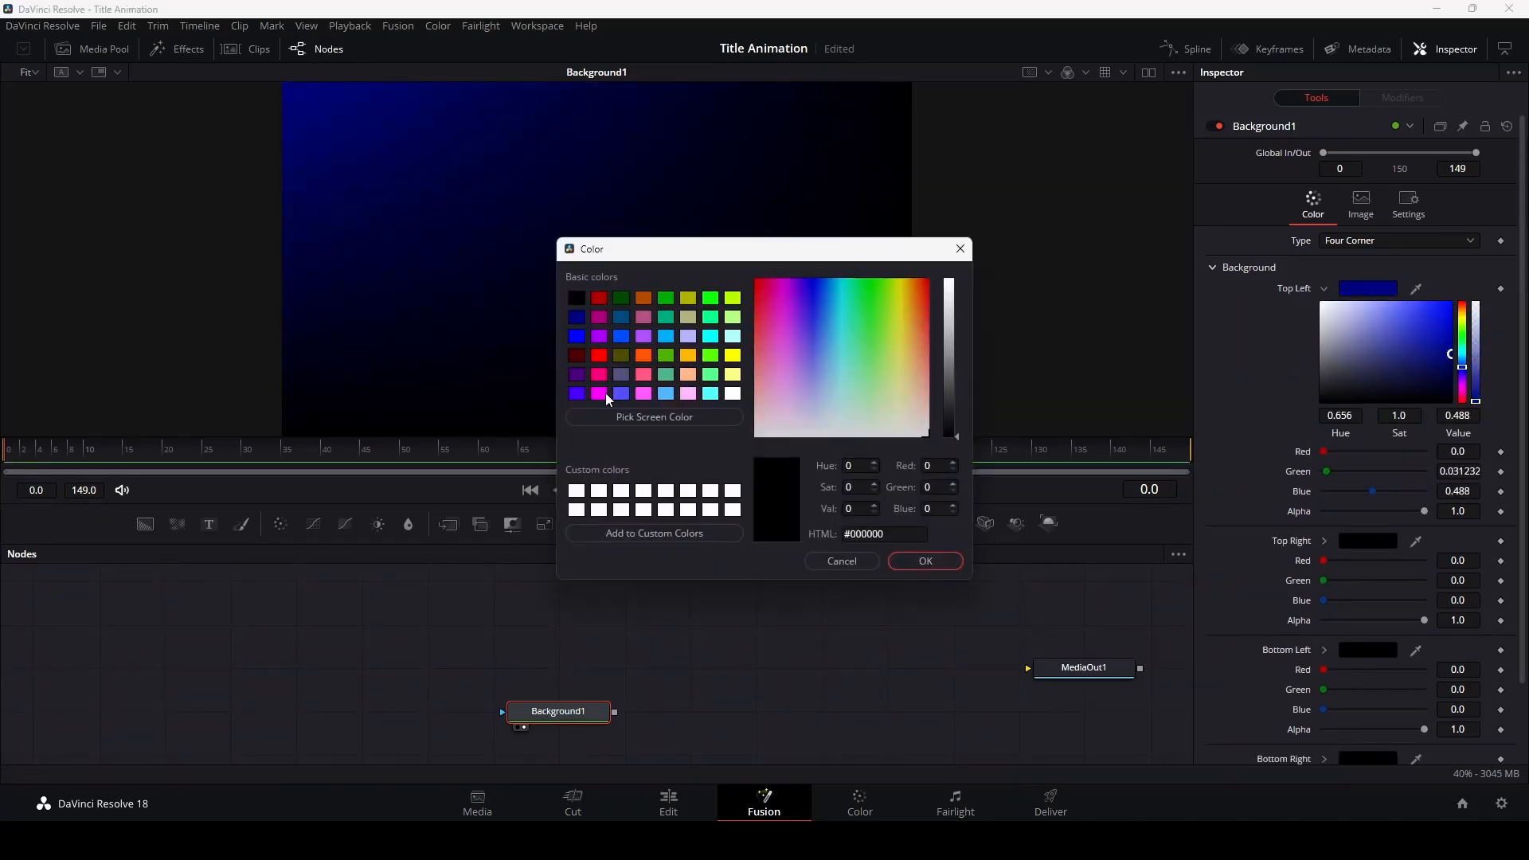
click(843, 563)
click(1377, 294)
click(575, 338)
drag(948, 296, 949, 346)
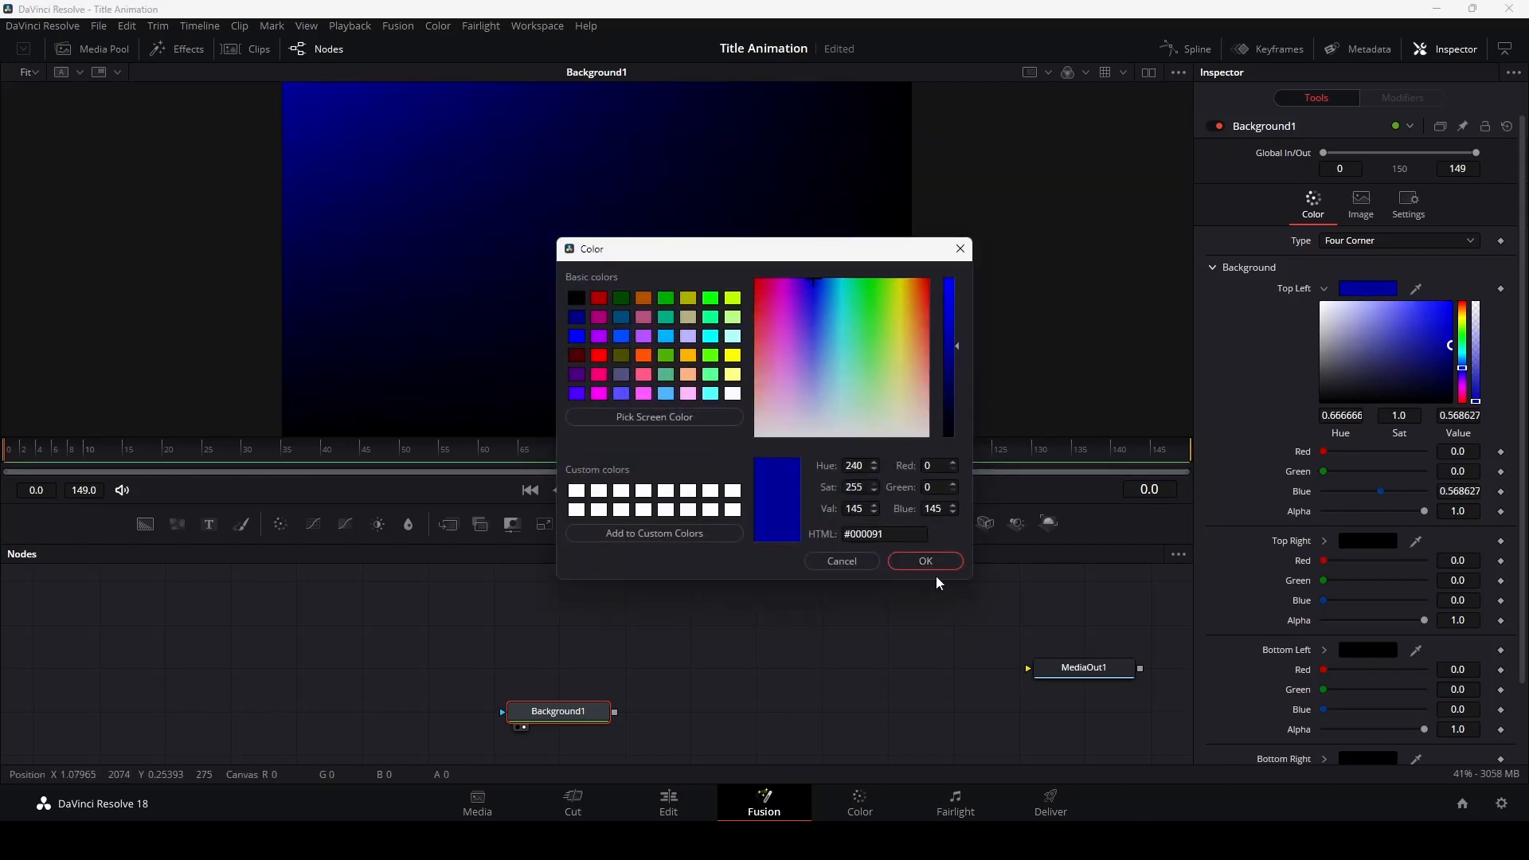
click(932, 565)
click(1368, 545)
click(577, 337)
click(828, 561)
scroll(1338, 545, down, 3)
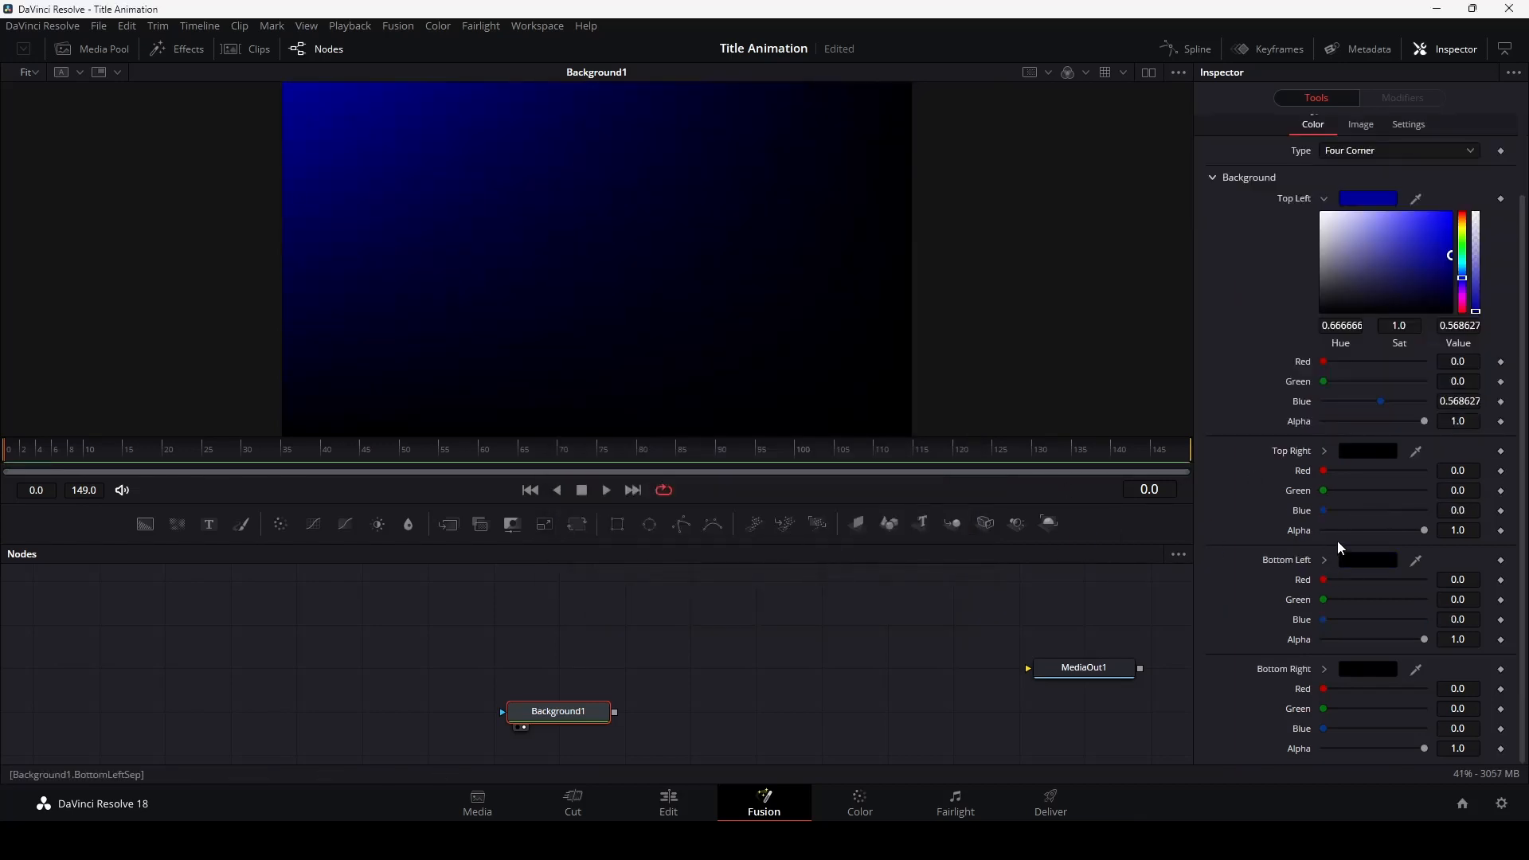
click(1362, 560)
click(576, 339)
click(827, 562)
- Try pure blue with a blue value of 1.0 for the background's bottom-right corner
click(1365, 452)
click(576, 336)
click(924, 560)
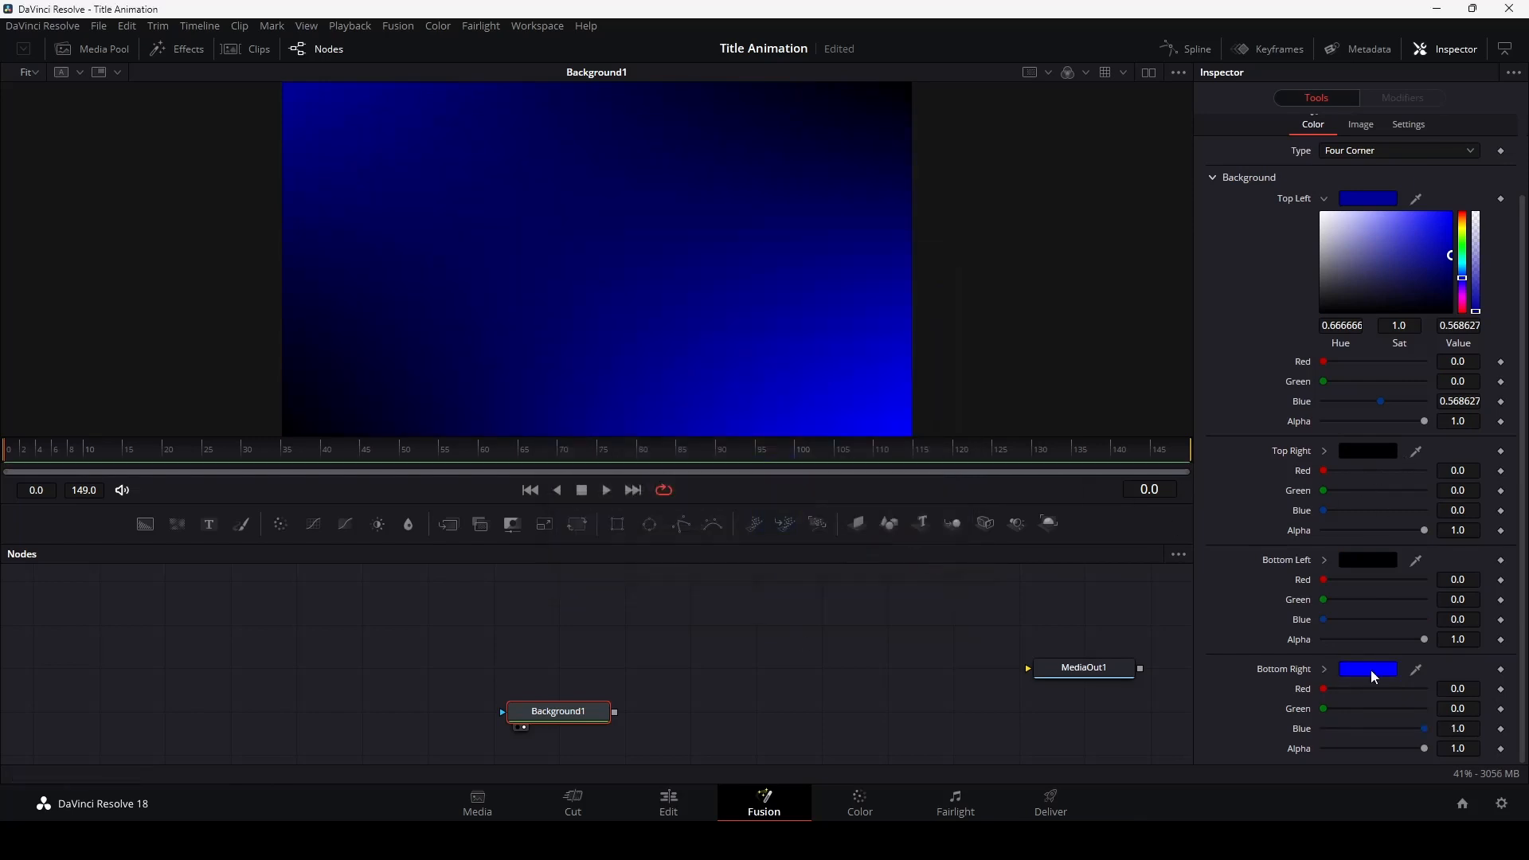
click(1369, 669)
key(Escape)
- Lower the top-left corner's blue to 0.402 and give the bottom-right corner a very dark blue with blue at 0.039
drag(1384, 403, 1358, 402)
click(1367, 669)
click(577, 336)
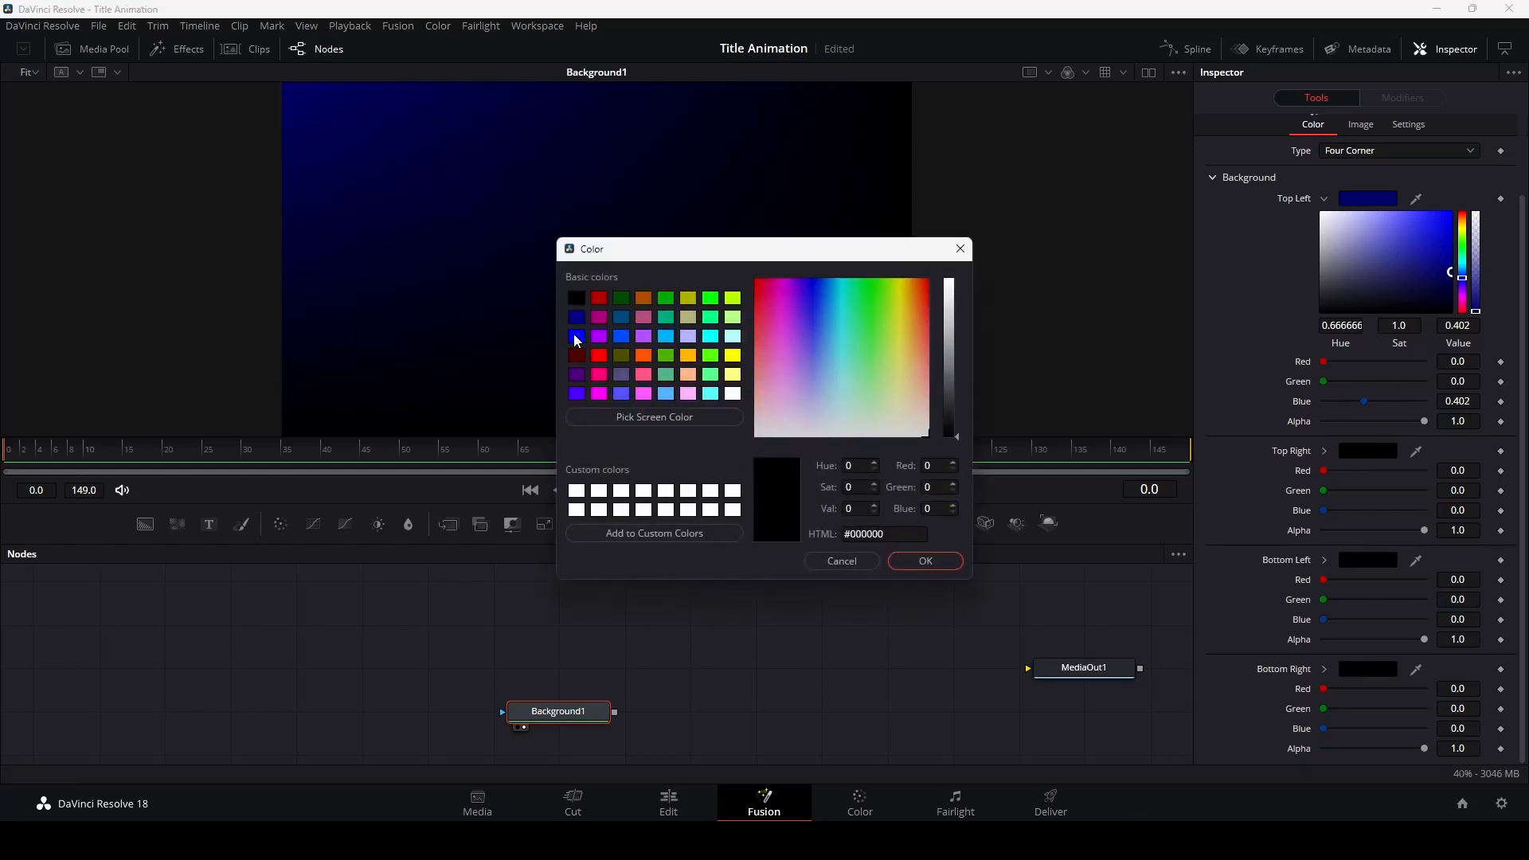
click(924, 561)
drag(1425, 729, 1326, 729)
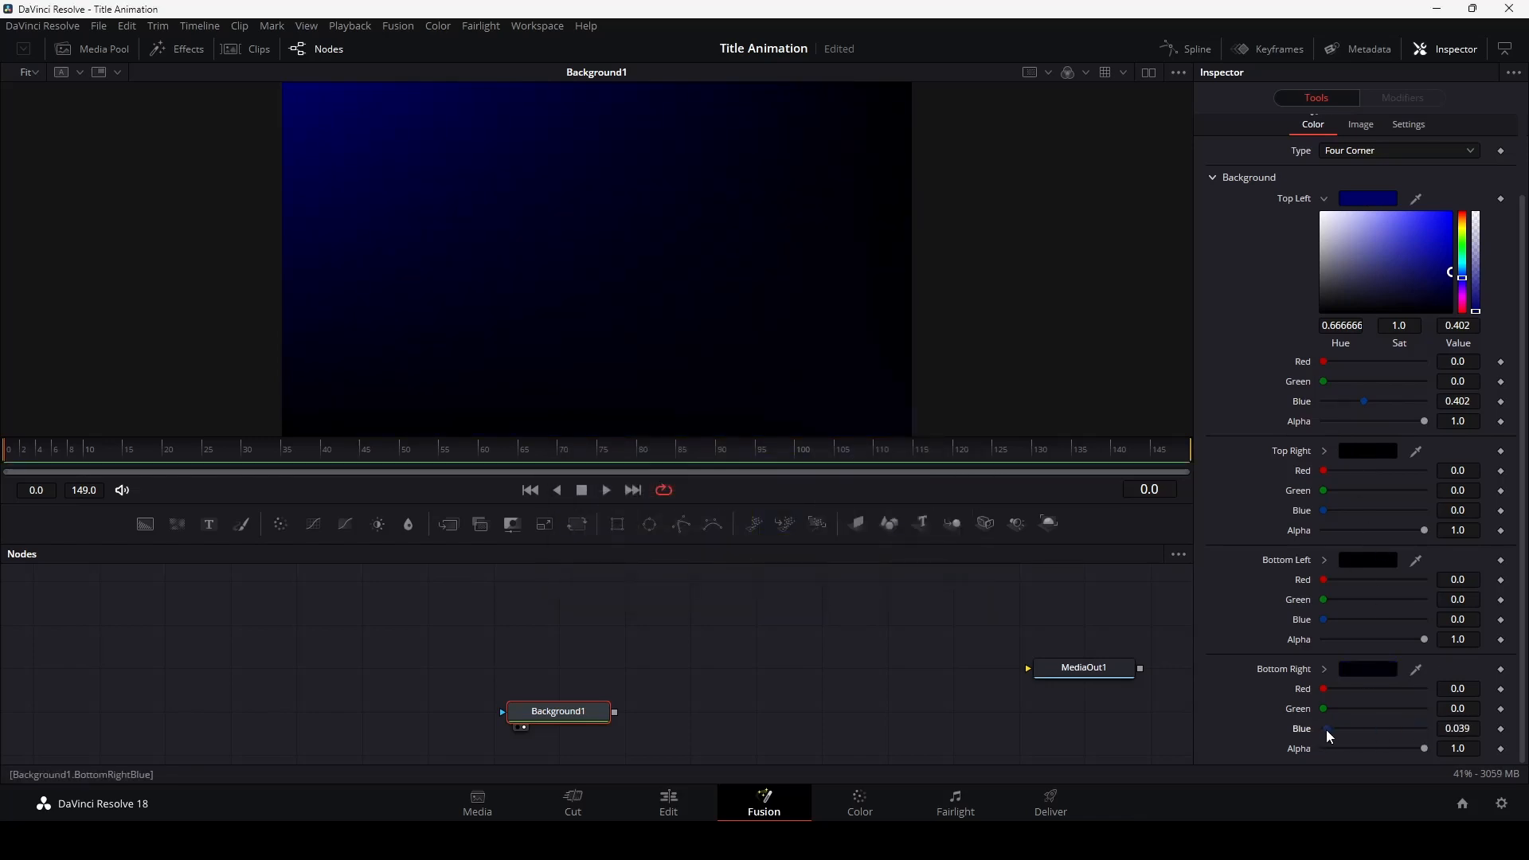
- Give the background's top-right corner a dark blue with the blue value at 0.094
click(1366, 451)
click(577, 336)
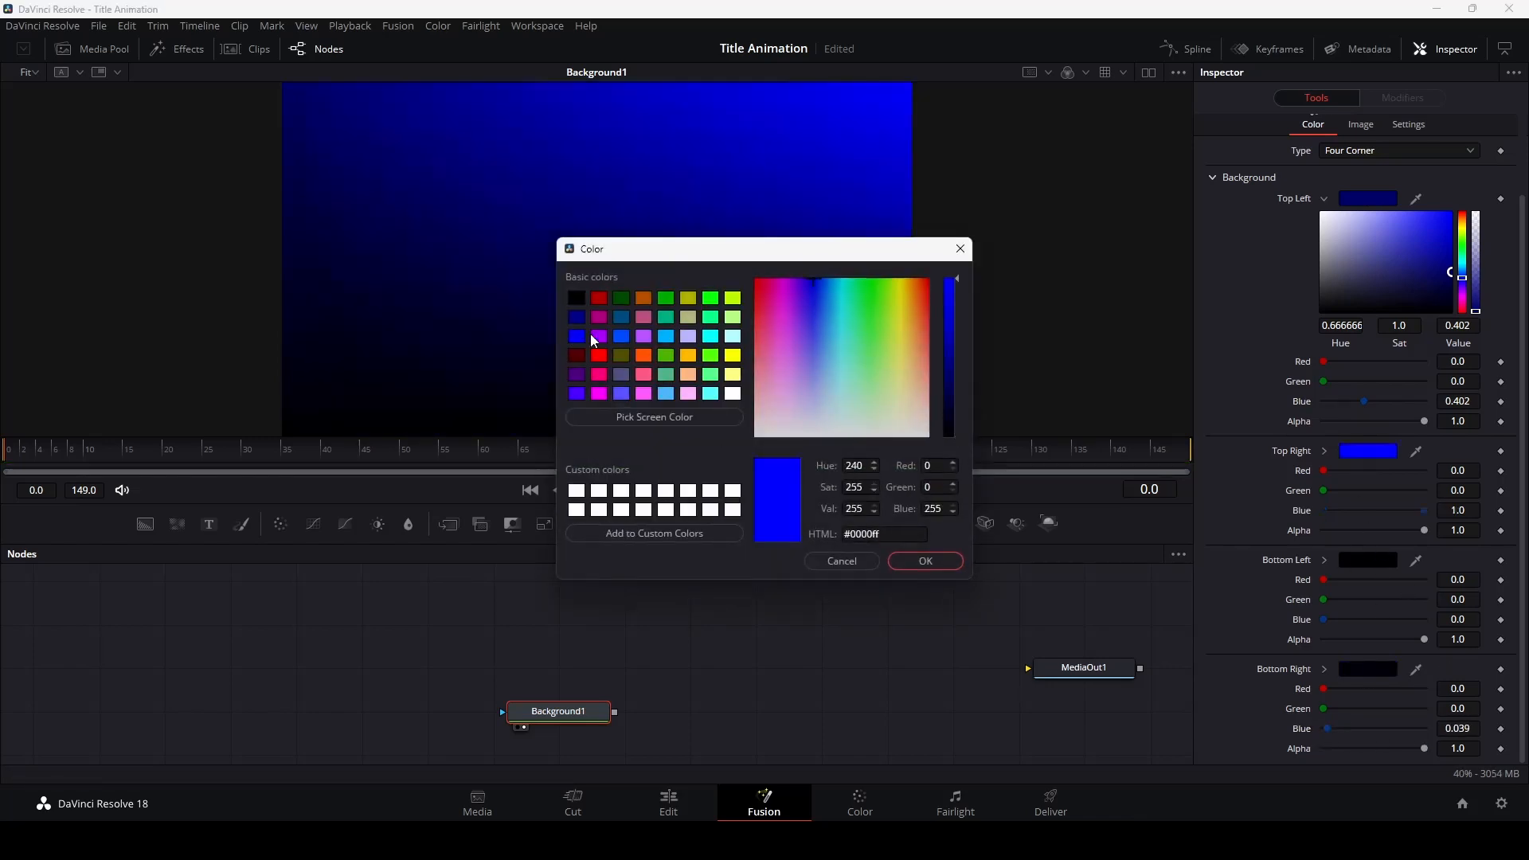
click(917, 561)
drag(1423, 512, 1328, 514)
- Set the background's bottom-left corner colour to the near-black blue #000004
click(1367, 561)
click(576, 336)
drag(955, 295, 964, 435)
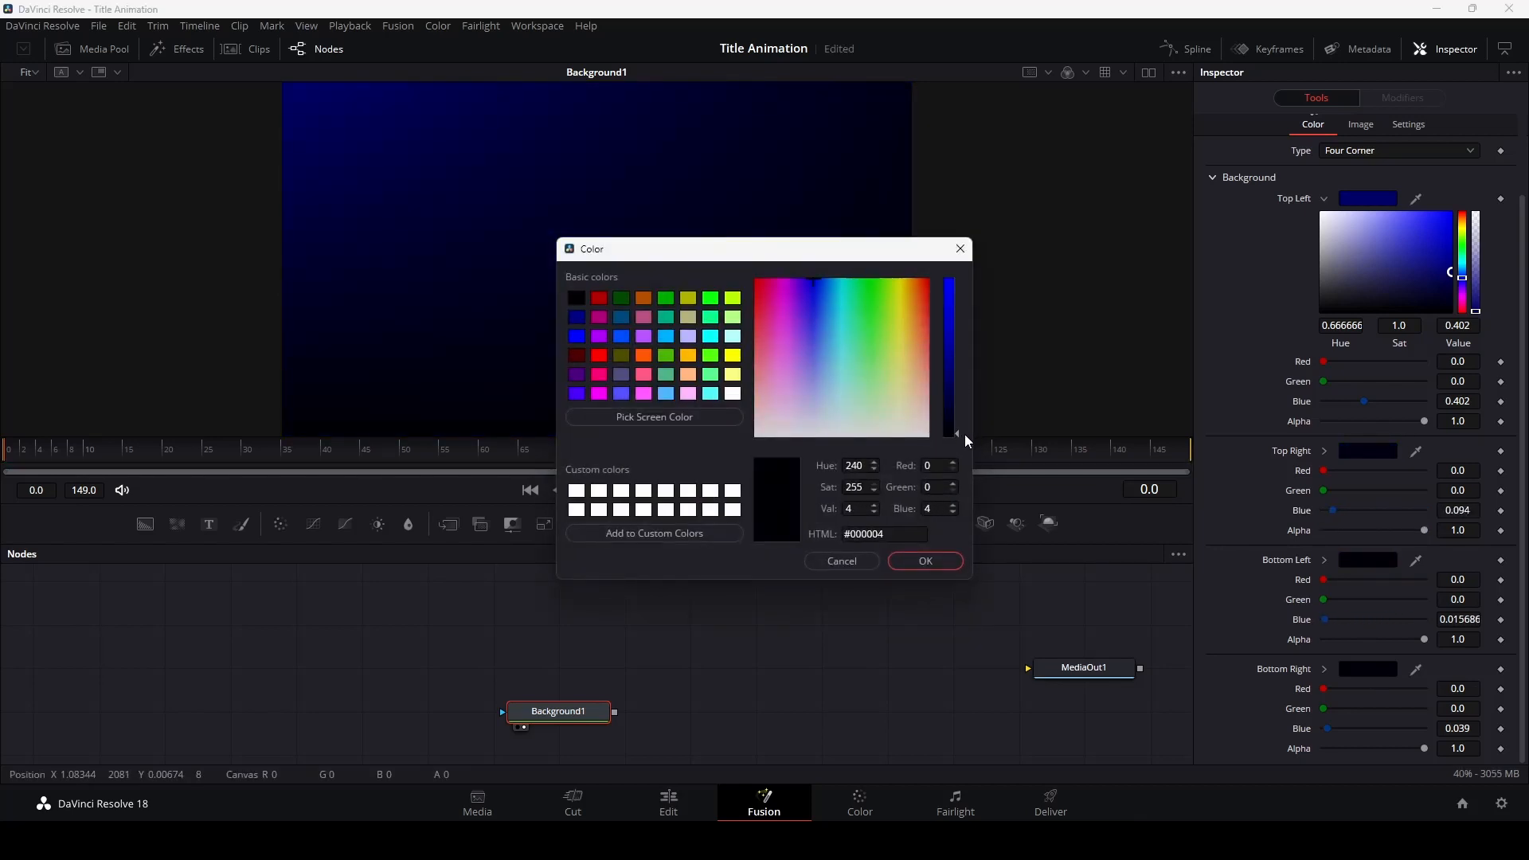
click(926, 560)
- Give the background's bottom-left corner a dark blue with the blue value at 0.063
click(1367, 560)
click(577, 336)
click(926, 560)
drag(1424, 619, 1325, 619)
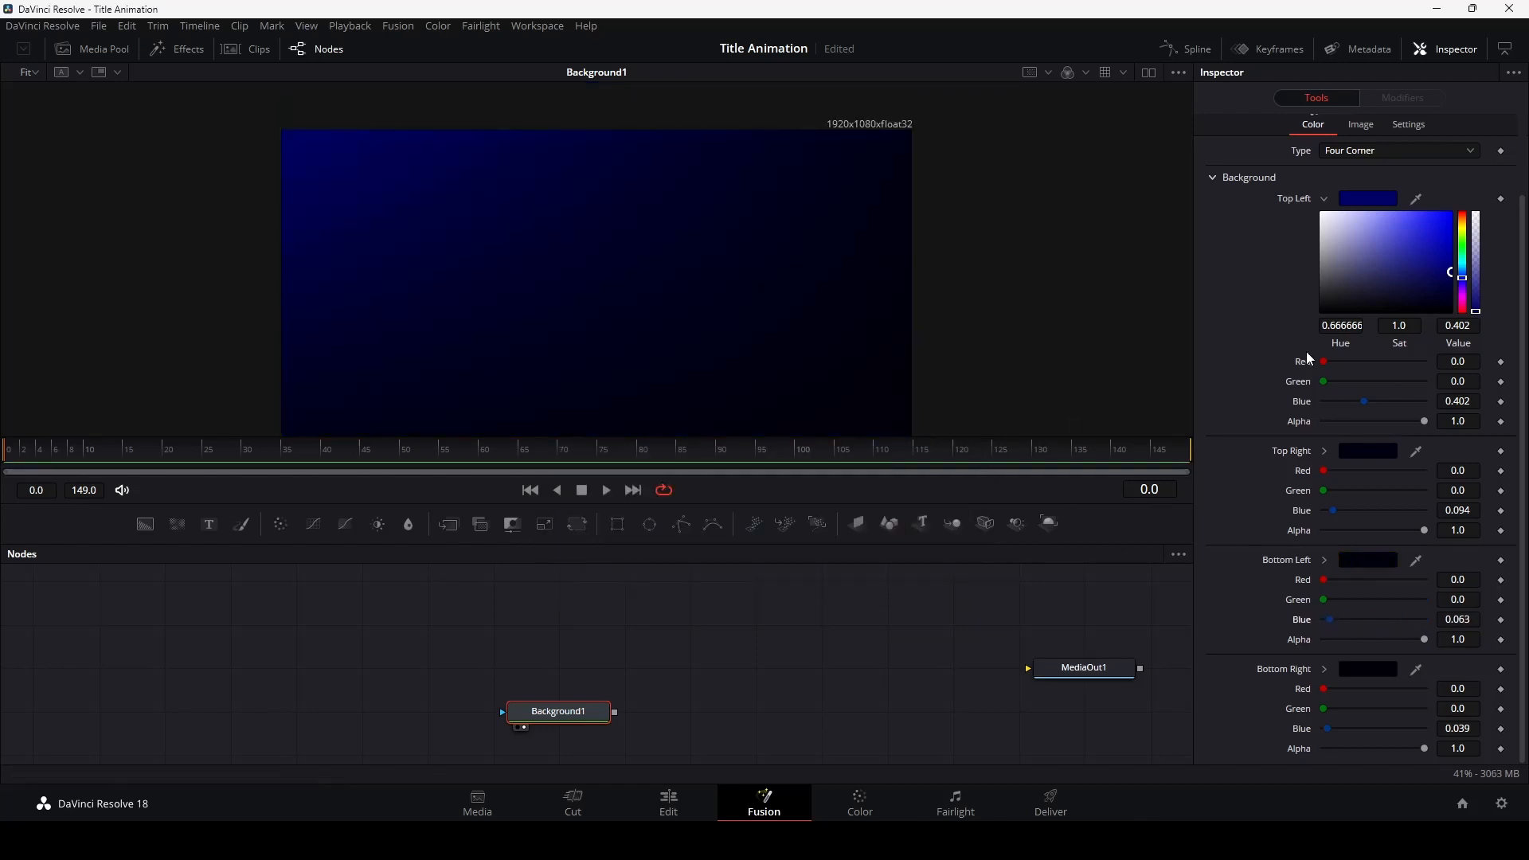
- Reset the background's top-left corner to pure blue and darken it to a blue value of 0.213
scroll(1307, 352, up, 3)
click(1370, 289)
click(577, 336)
click(924, 560)
drag(1423, 492, 1344, 503)
click(769, 642)
- Rename the Background node to BG and move it farther from MediaOut1, level with it
click(579, 707)
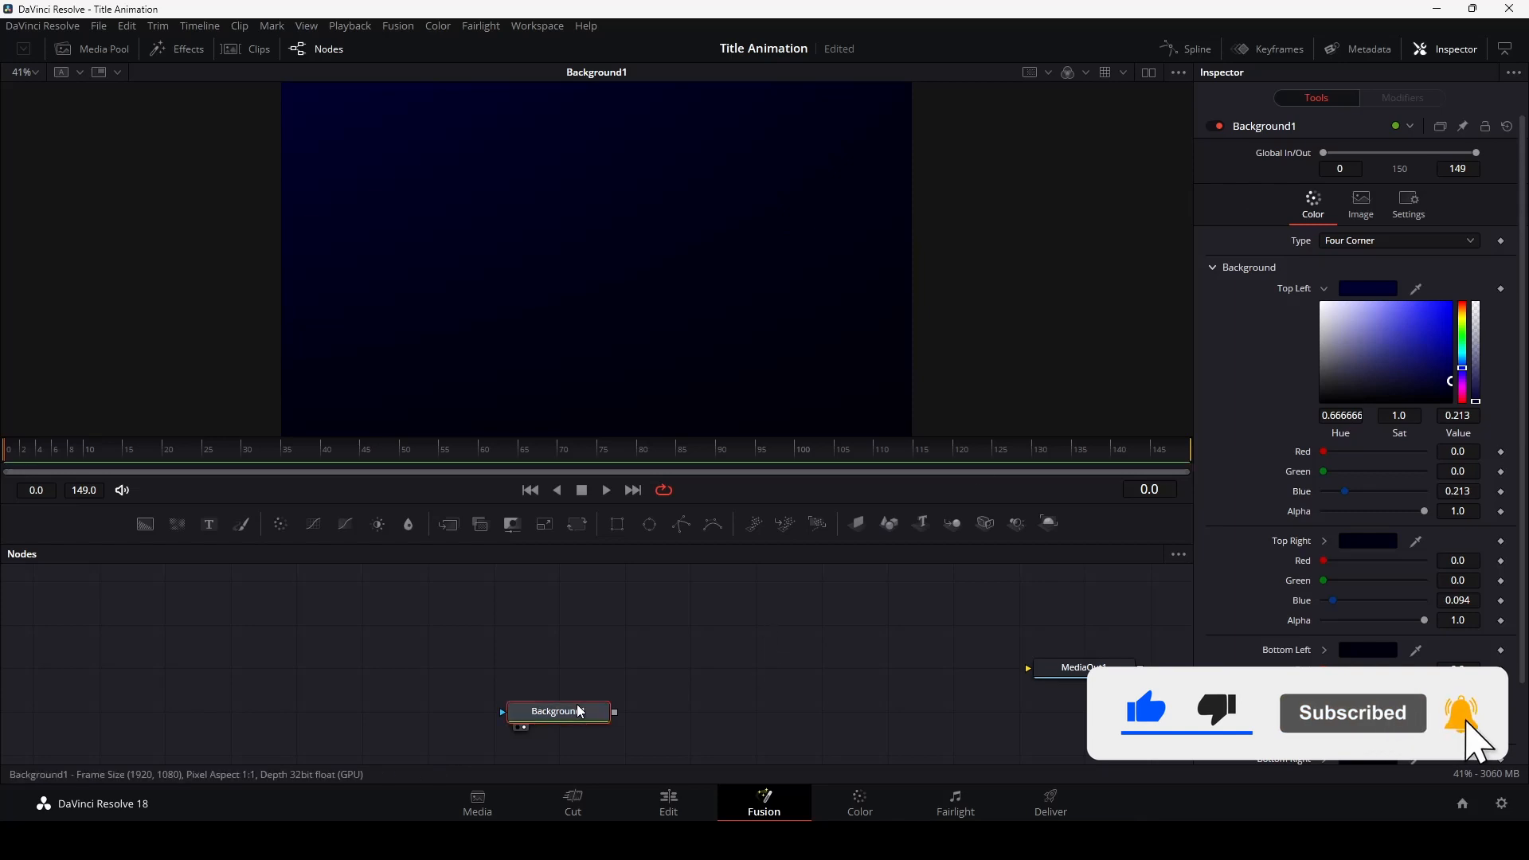
key(F2)
text(BG)
key(Return)
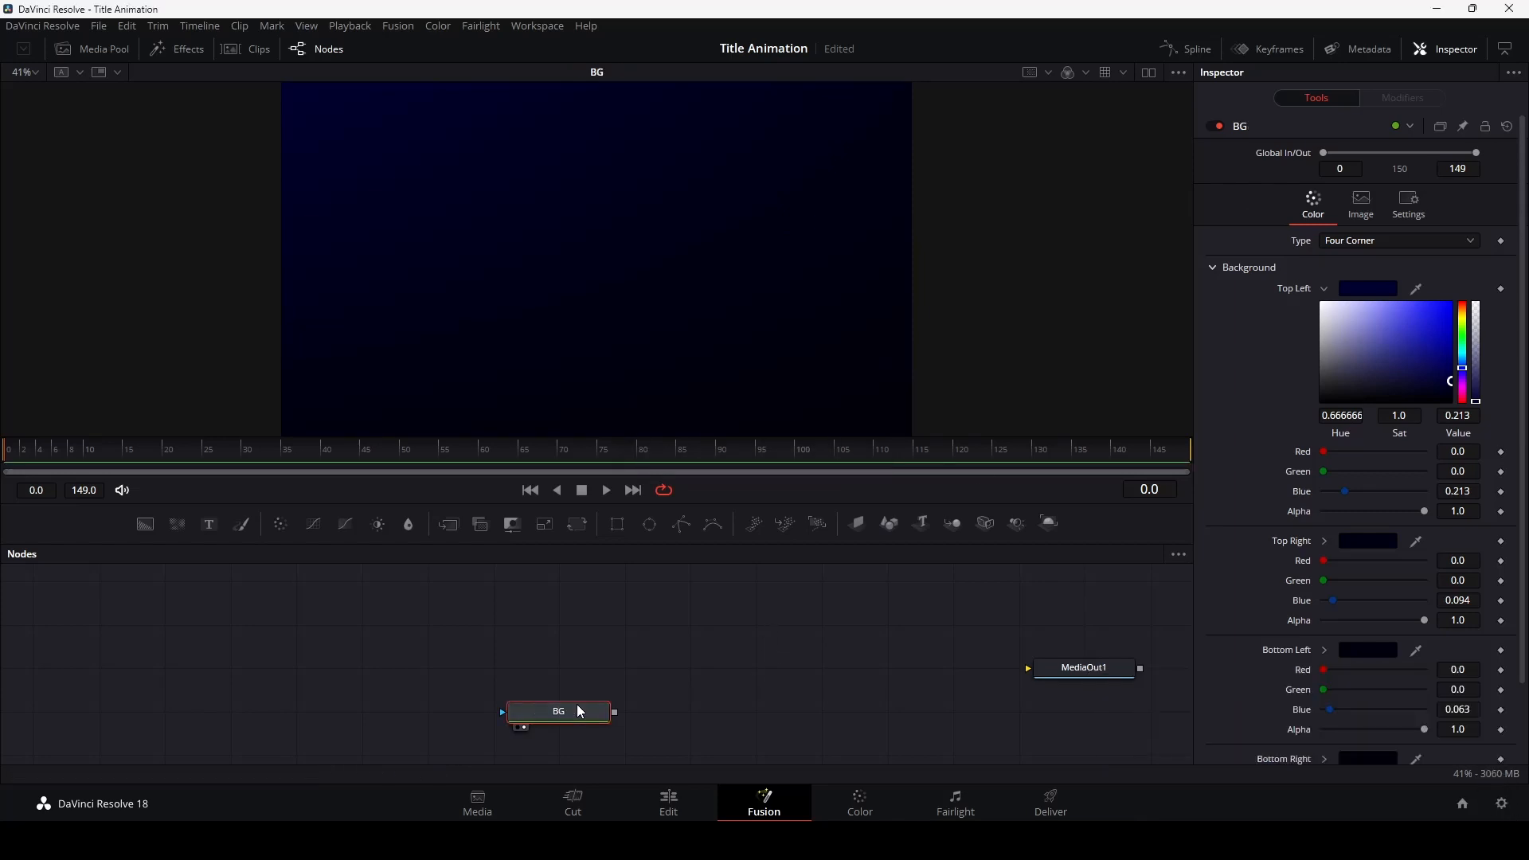
drag(607, 708, 540, 664)
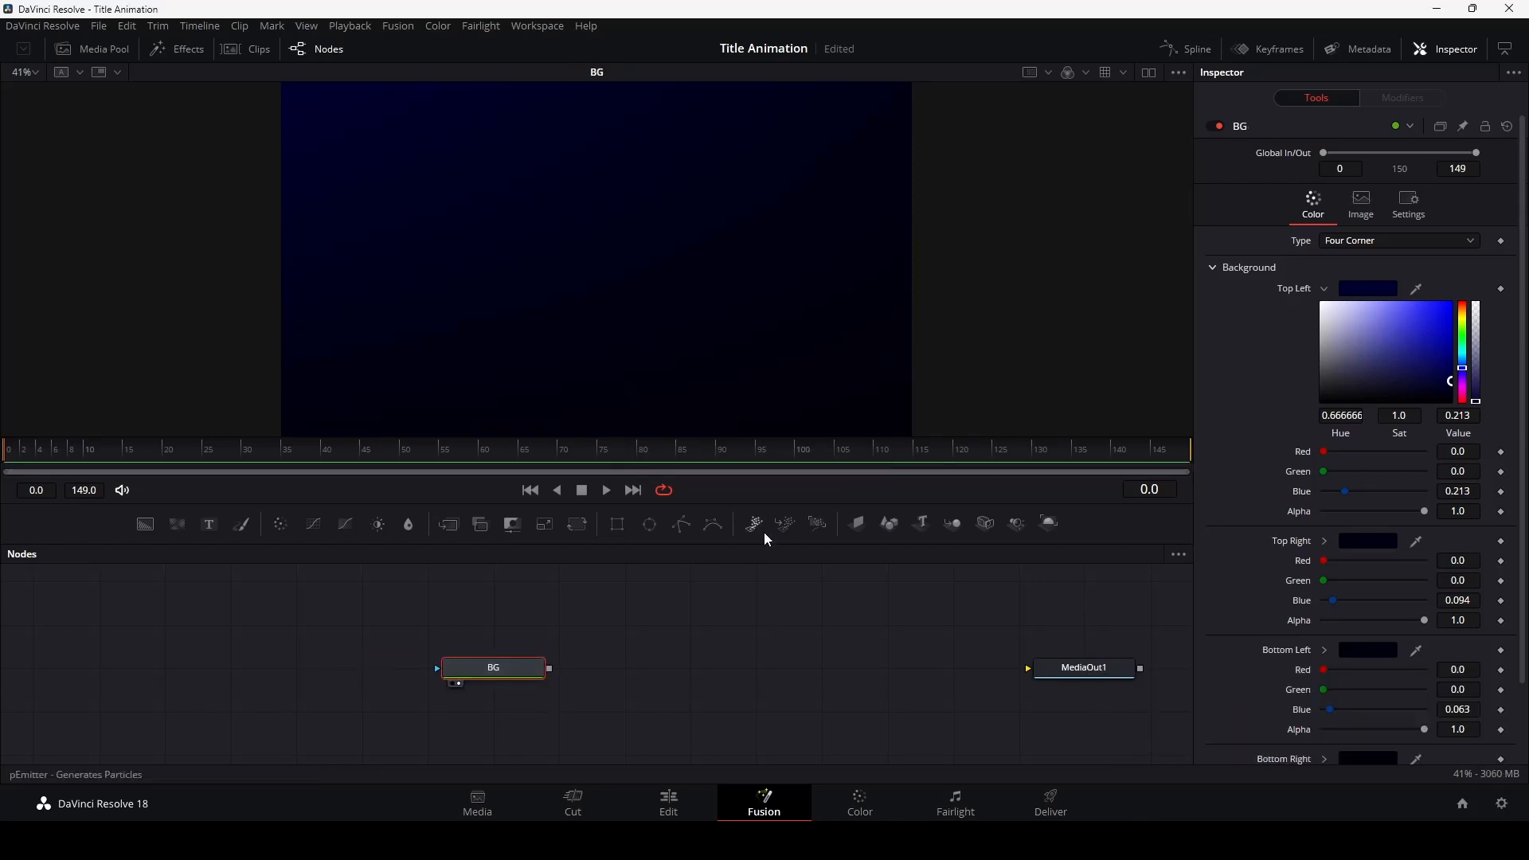
- Add a Transform node after BG and set its size to 1.85
click(576, 526)
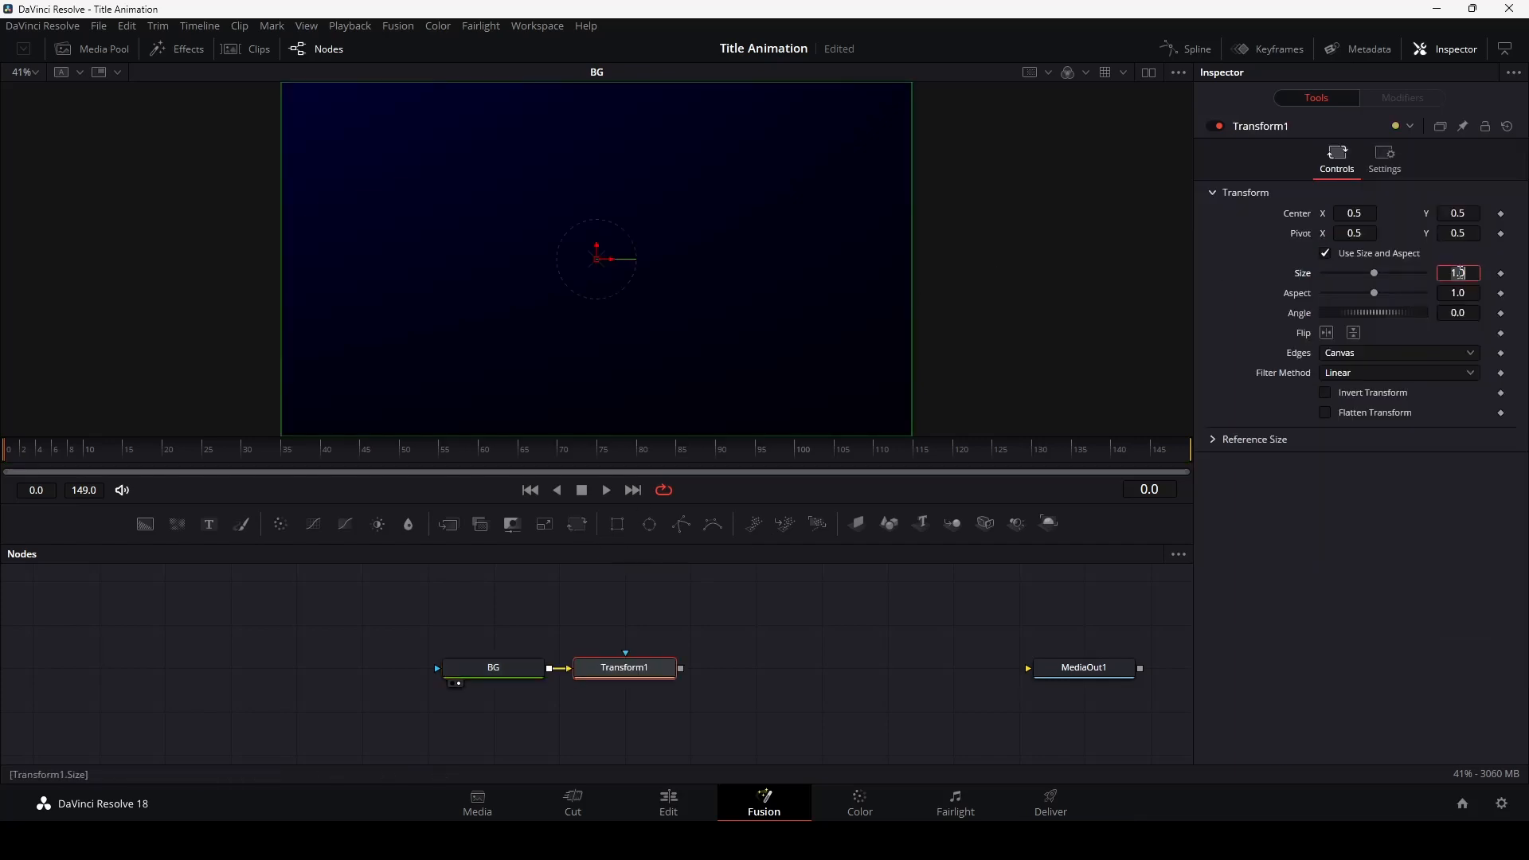
click(1434, 278)
text(1.85)
key(Tab)
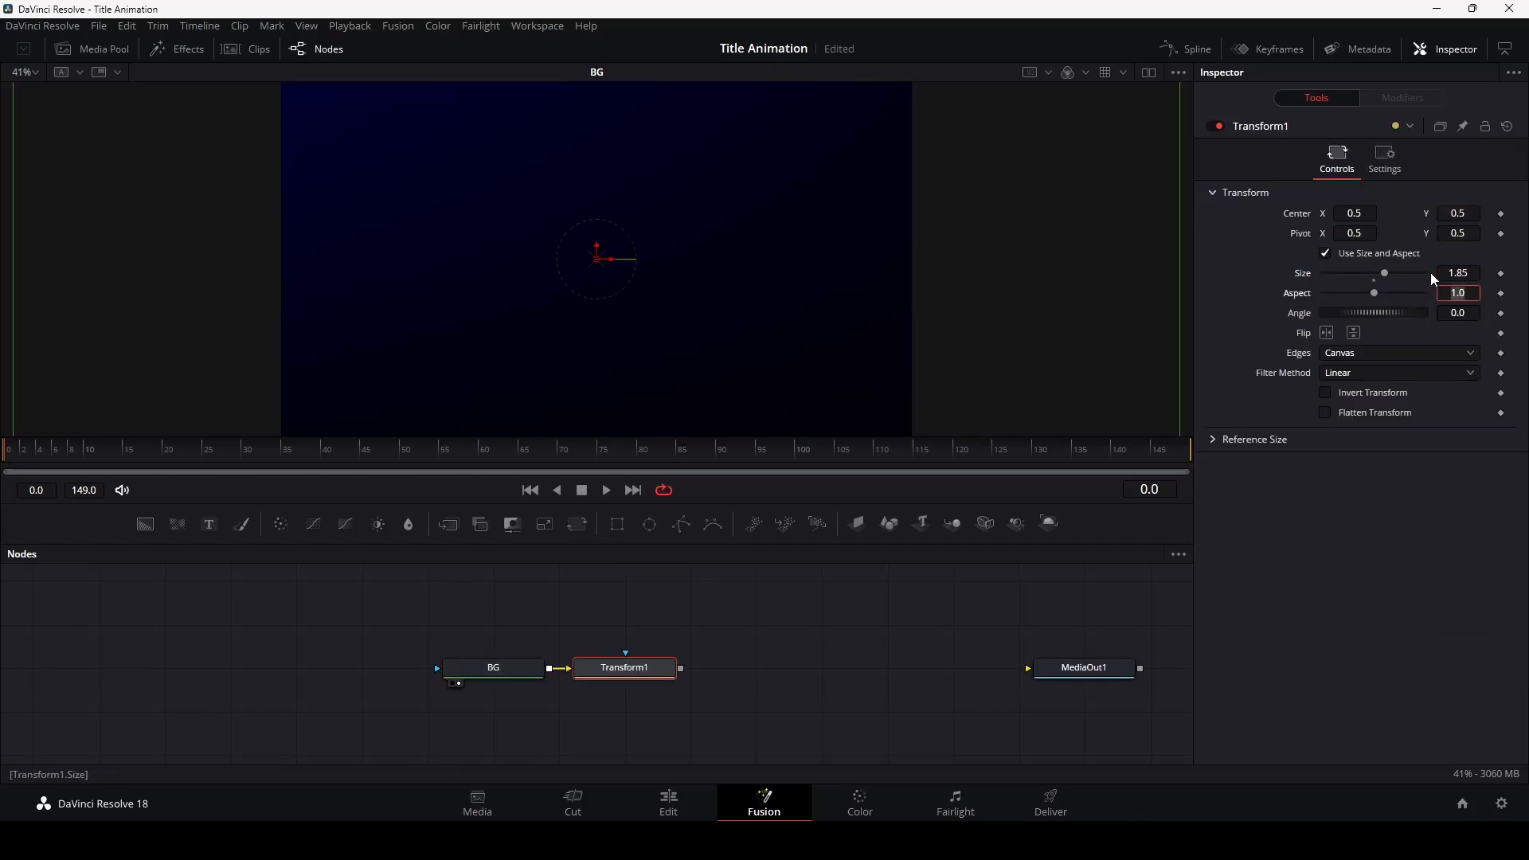
- Add a Color Corrector node after Transform1 and display it in the viewer
drag(785, 698, 665, 177)
click(280, 524)
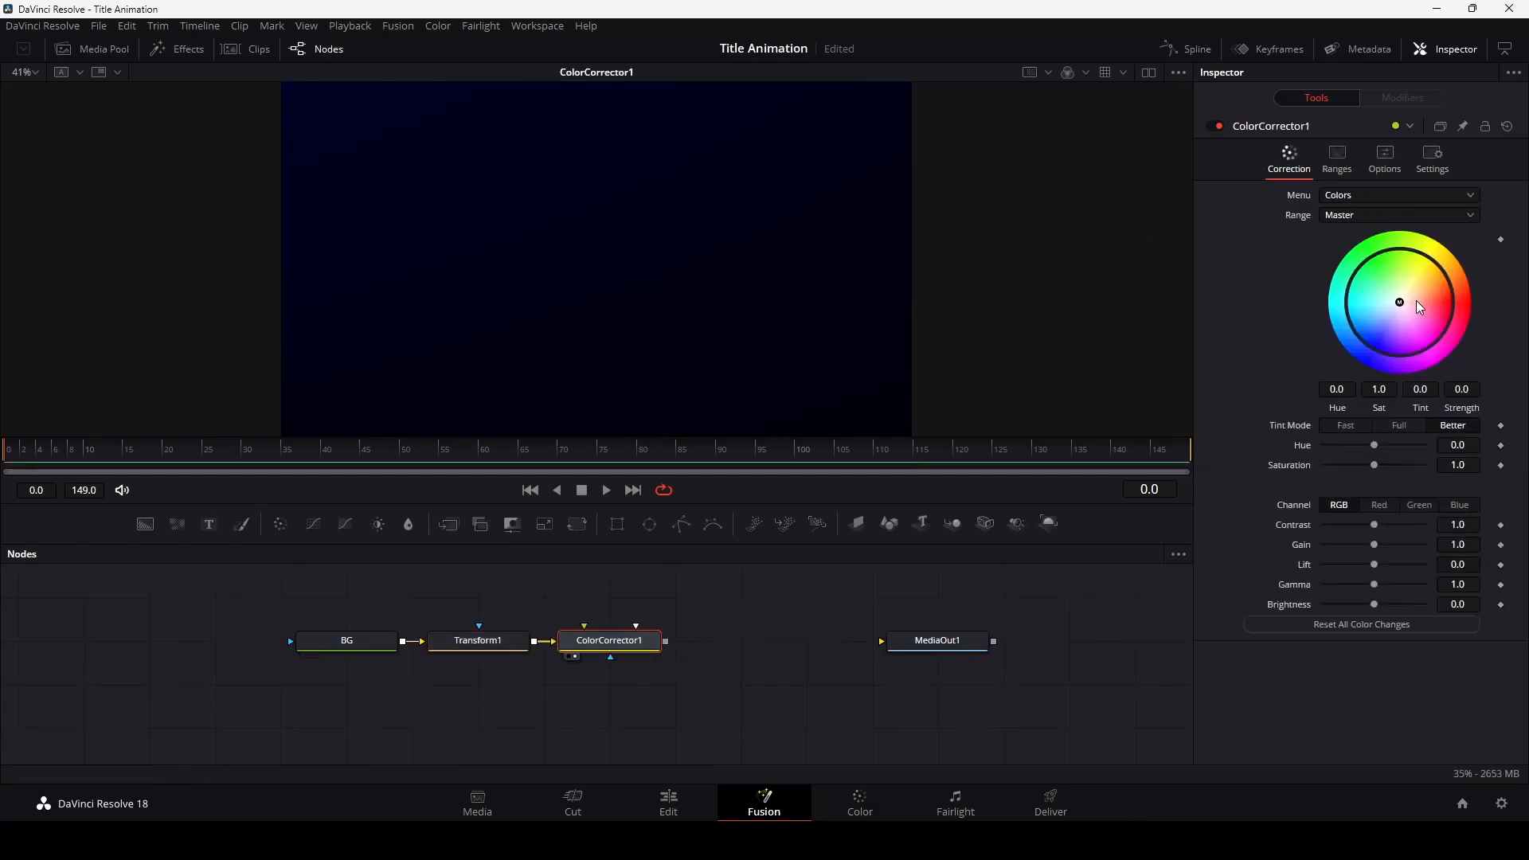
- Try lowering the color corrector's contrast to 0.58, and undo the change
drag(1363, 528, 1351, 529)
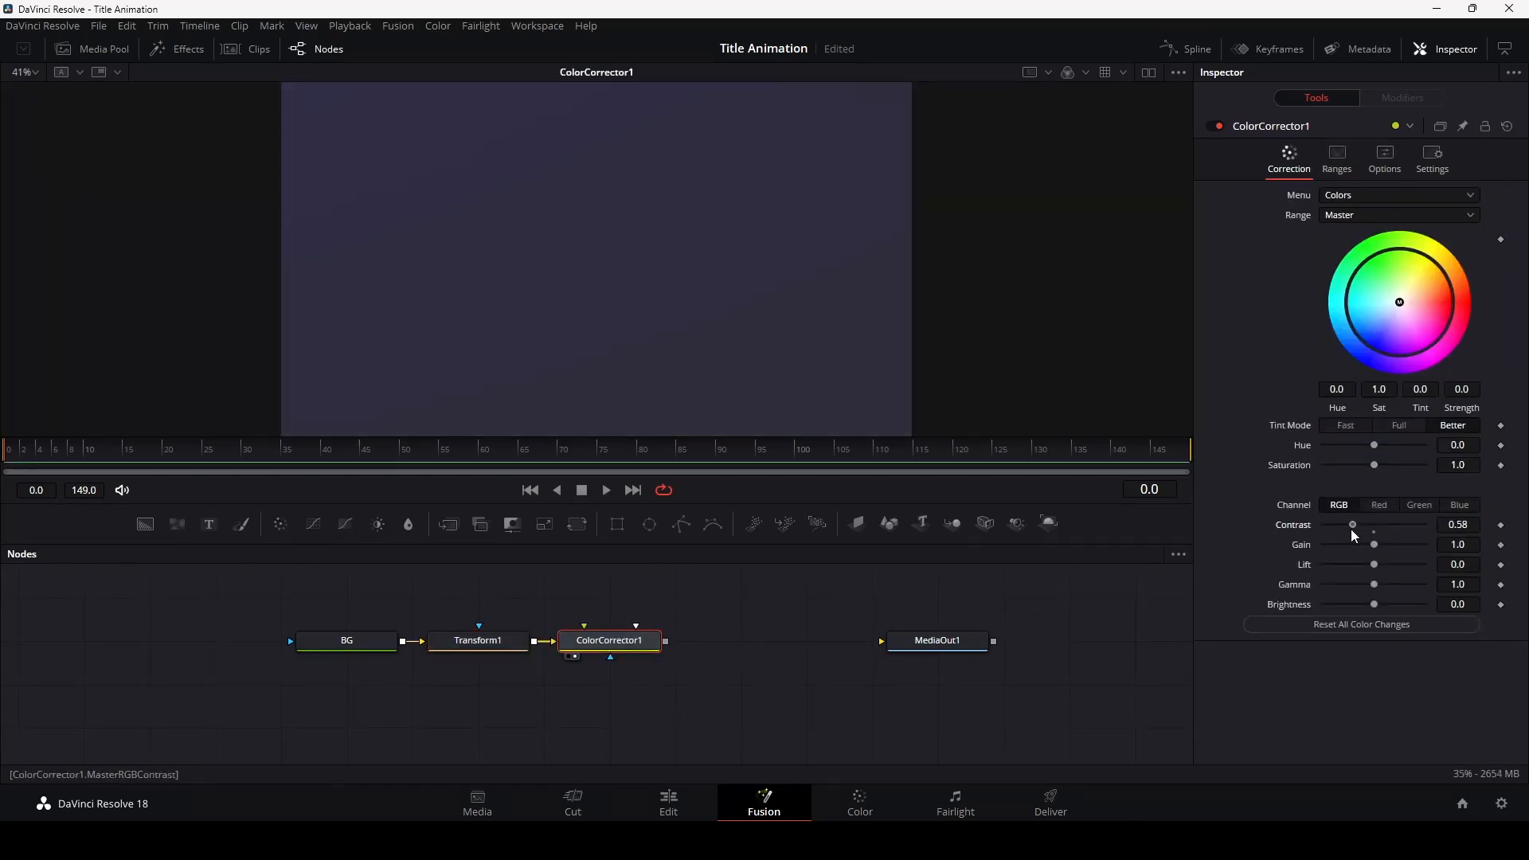
key(ctrl+z)
mouse_move(1371, 449)
mouse_down()
mouse_move(1351, 454)
mouse_move(1372, 449)
mouse_up()
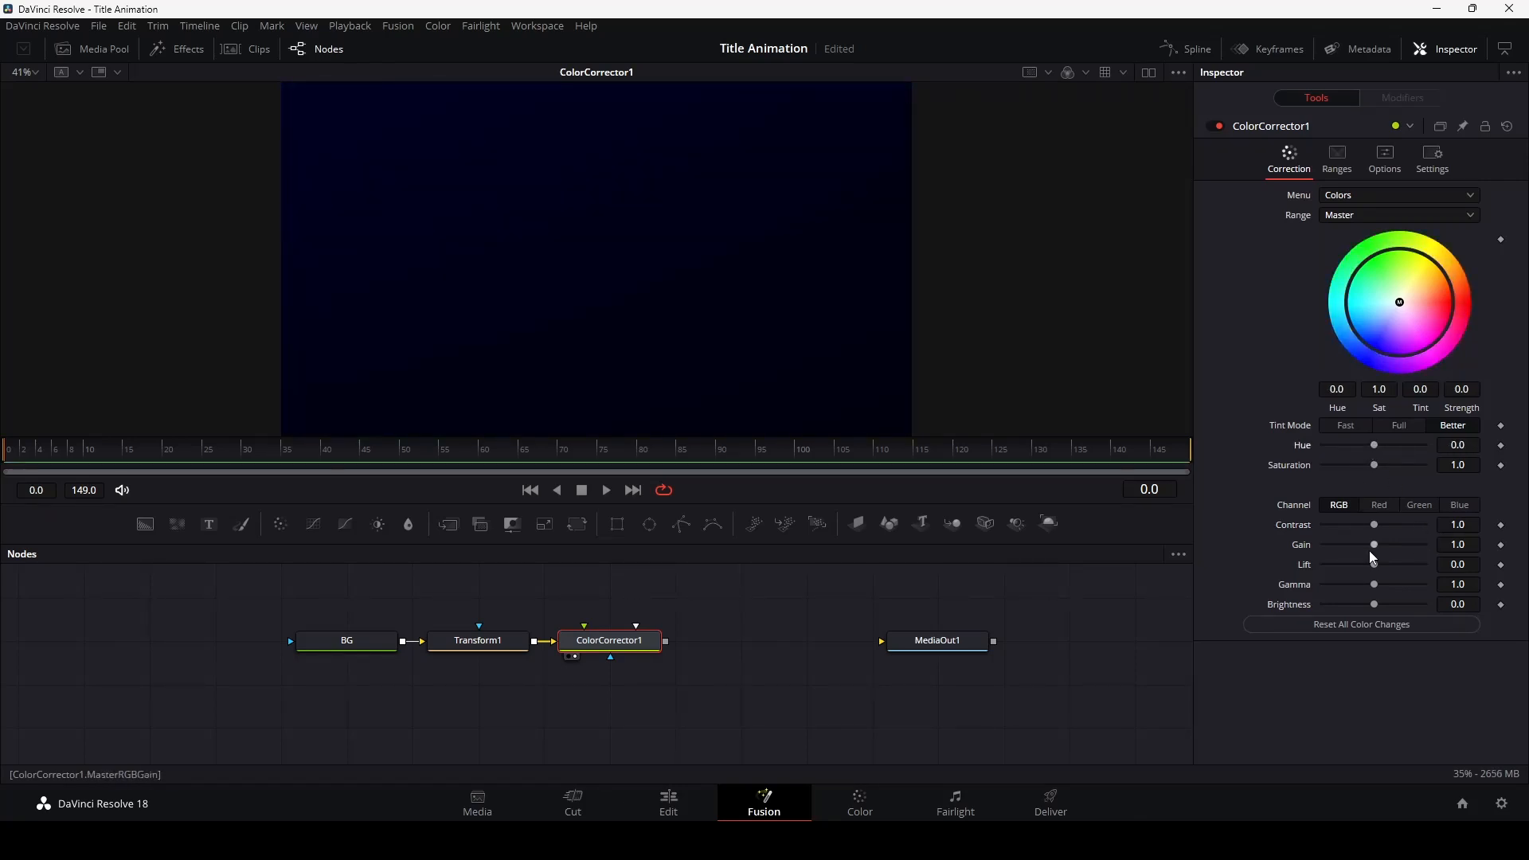
- Experiment with the color corrector's gain, including 1.5, and leave it at 0.91
drag(1372, 544, 1358, 544)
click(1473, 544)
text(1.5)
key(Tab)
drag(1368, 547, 1376, 547)
- Add a Text node above BG, display it in the viewer and enter the text GLOW
drag(786, 628, 676, 700)
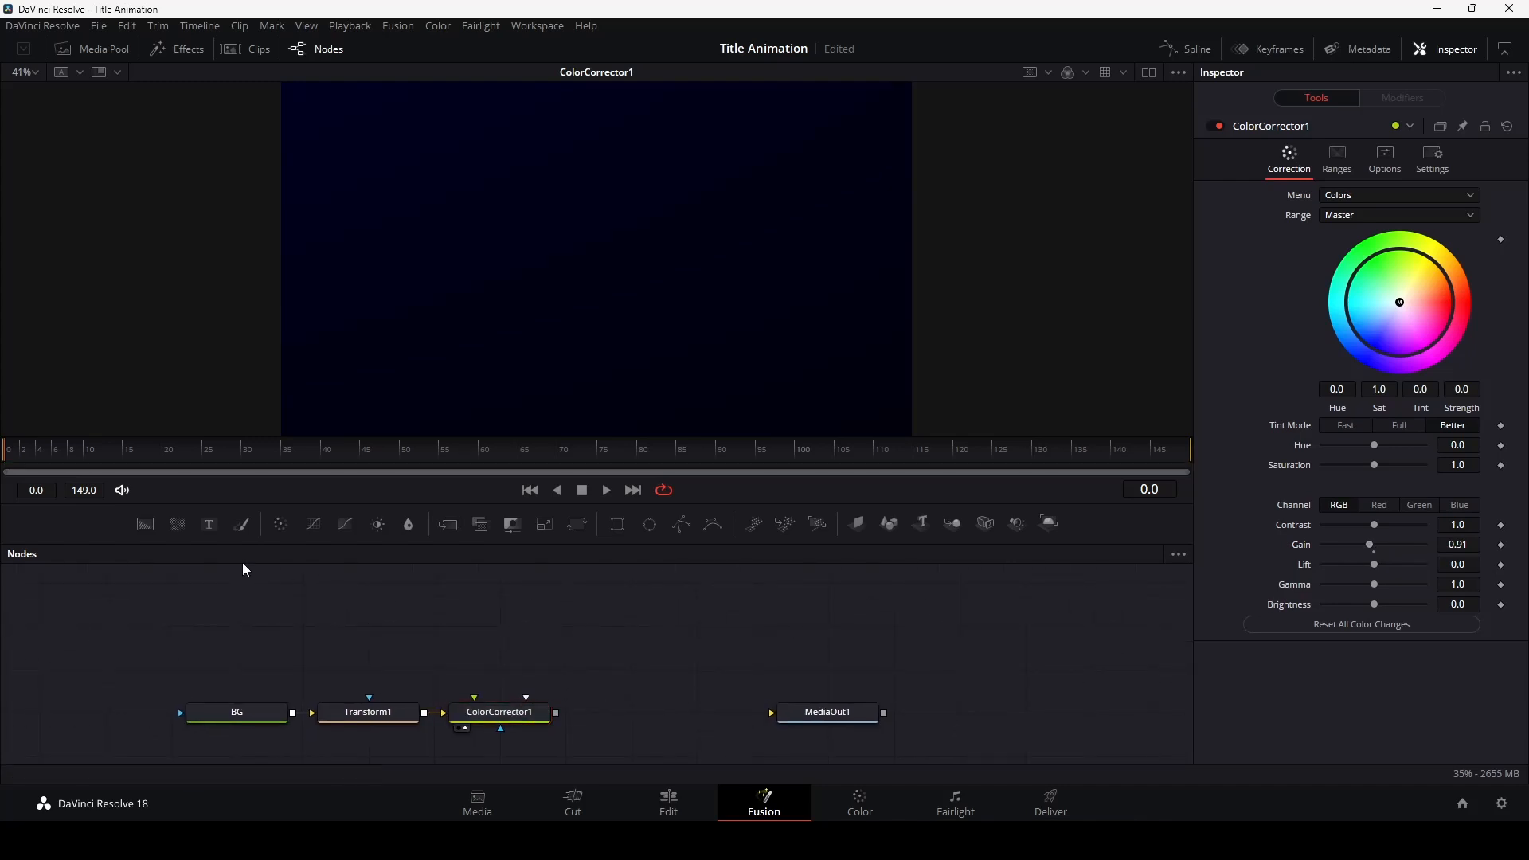
click(209, 525)
key(1)
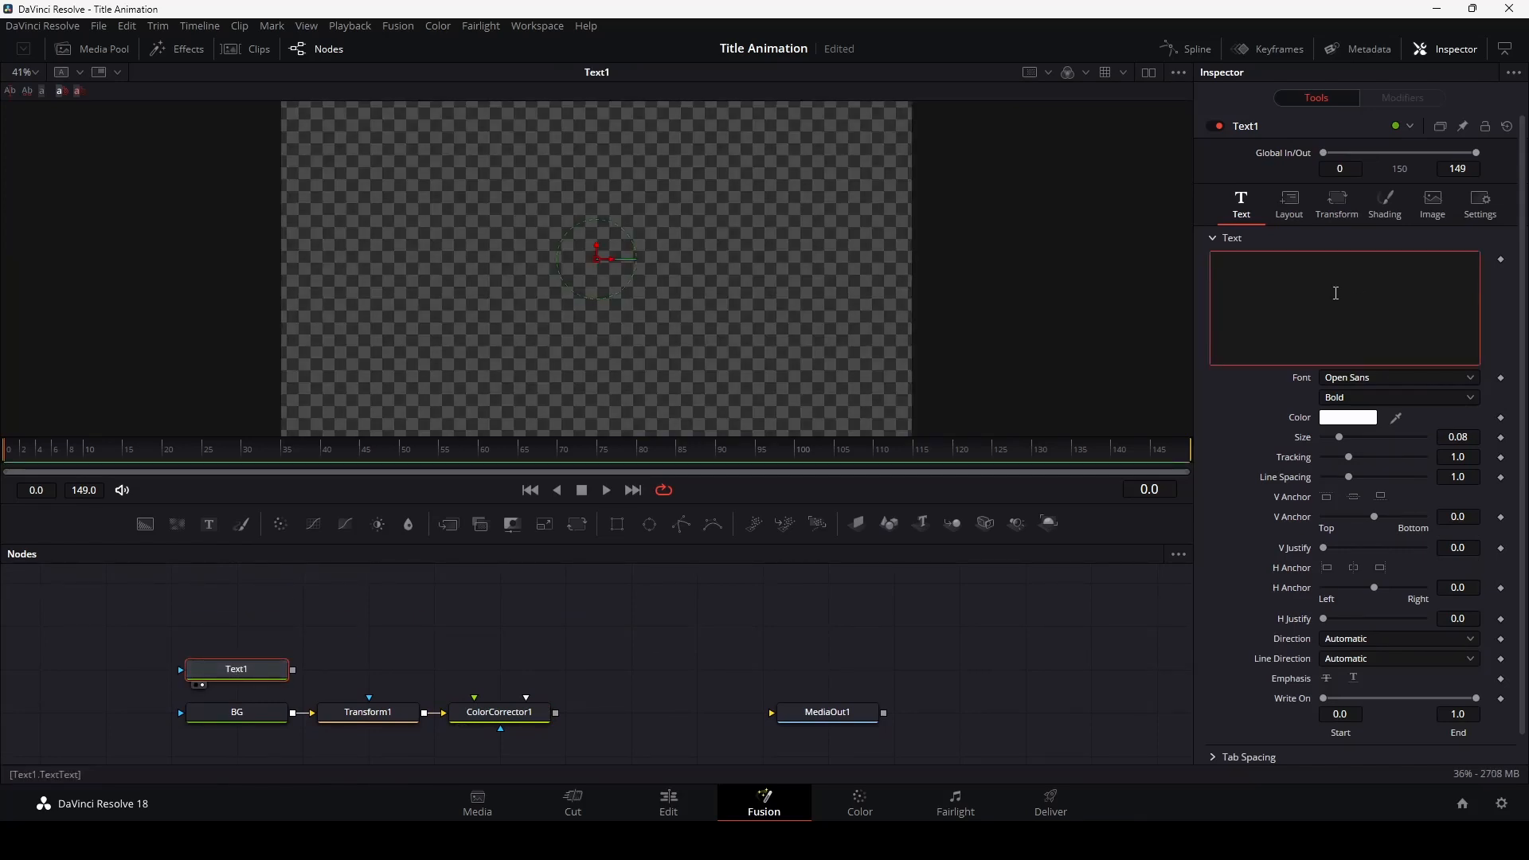
text(GLOW)
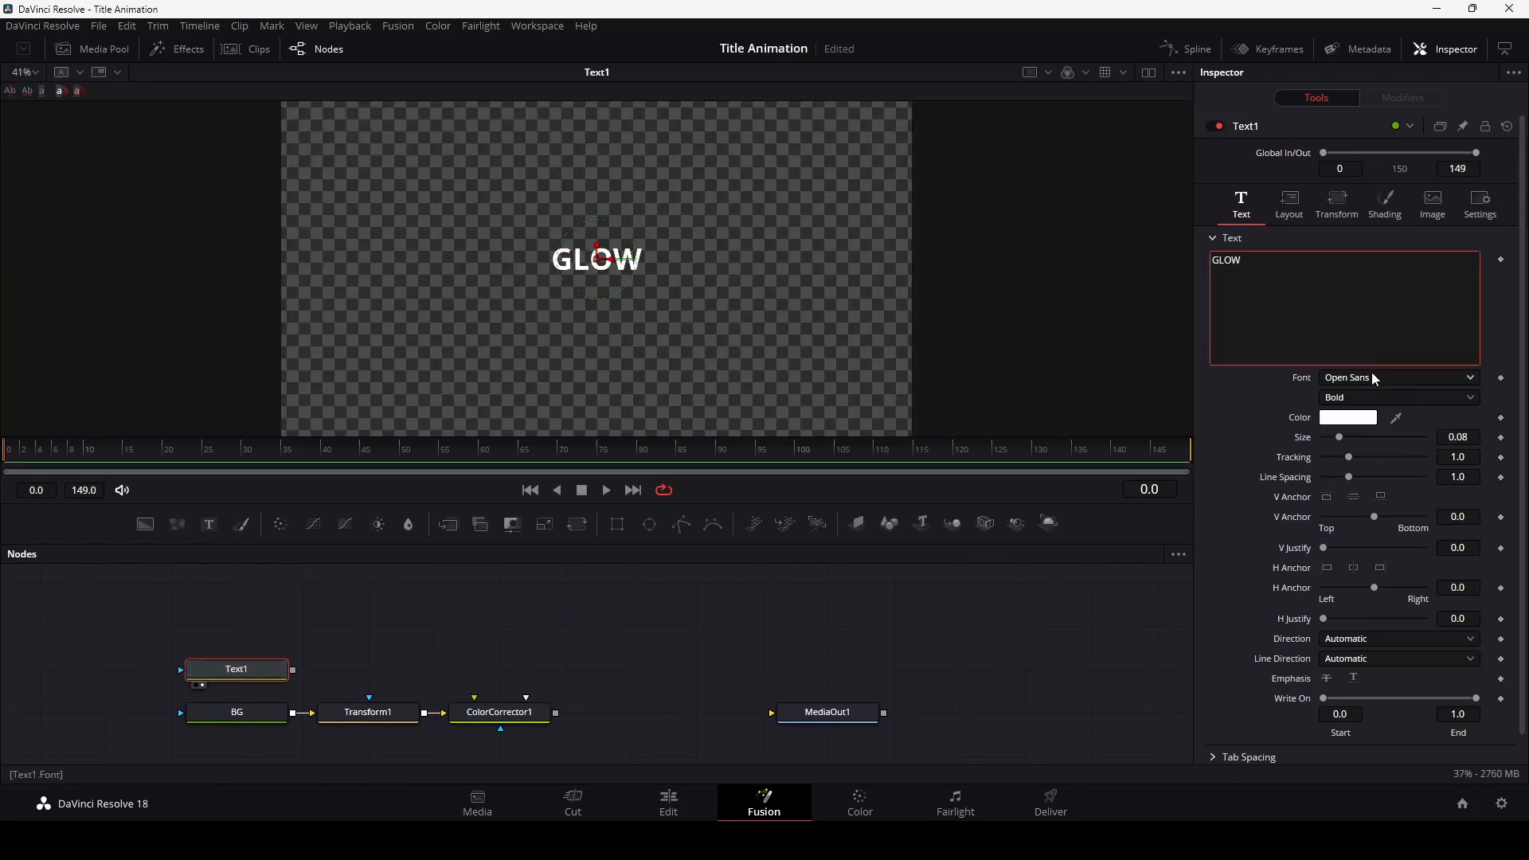
- Browse the available fonts and set the GLOW text's font to Gadugi
click(1373, 377)
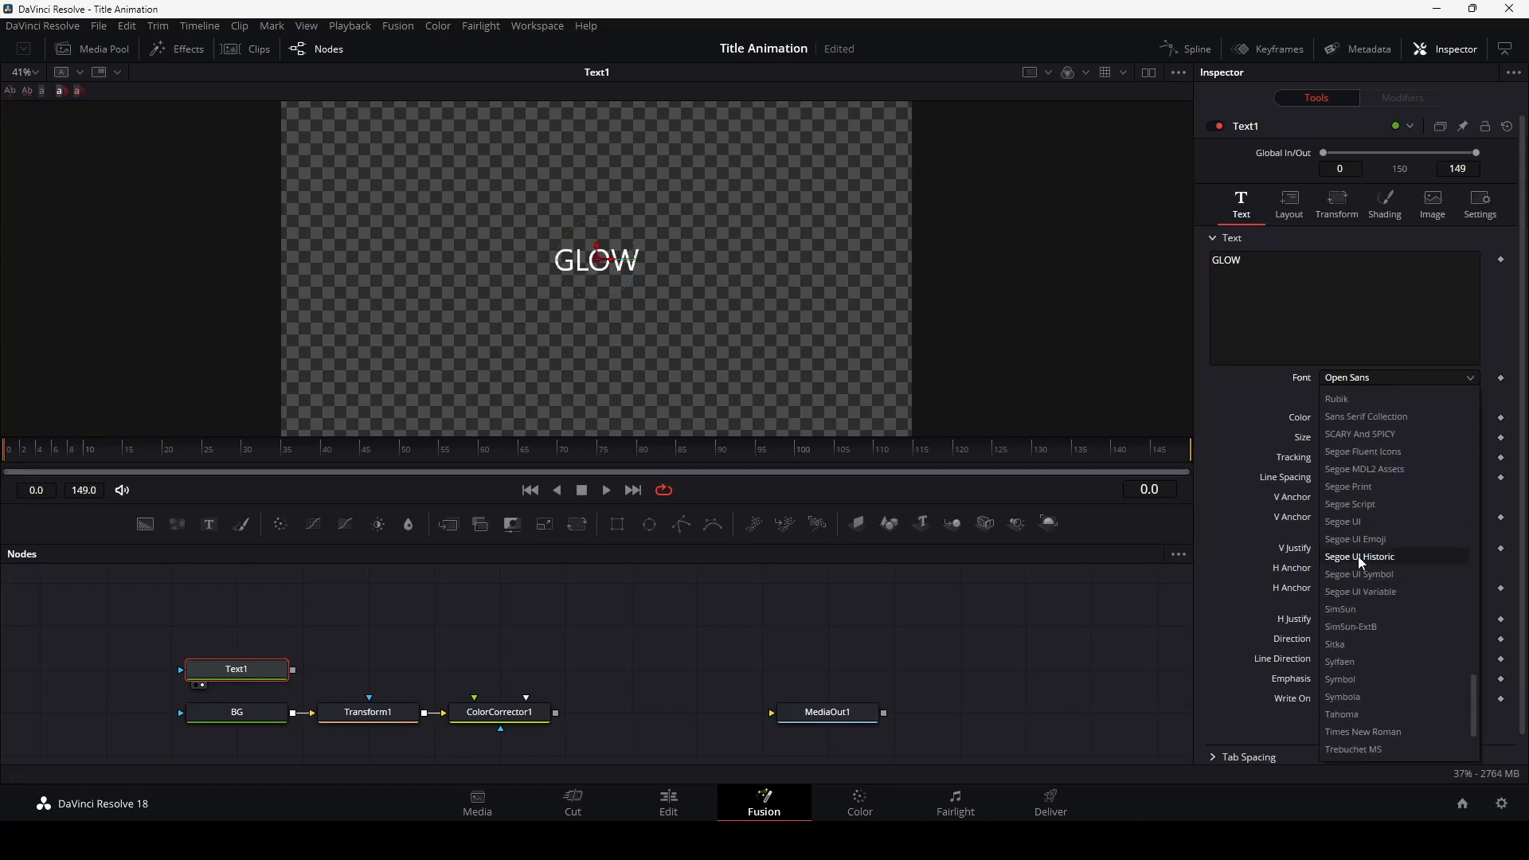
scroll(1366, 454, down, 5)
scroll(1367, 454, up, 10)
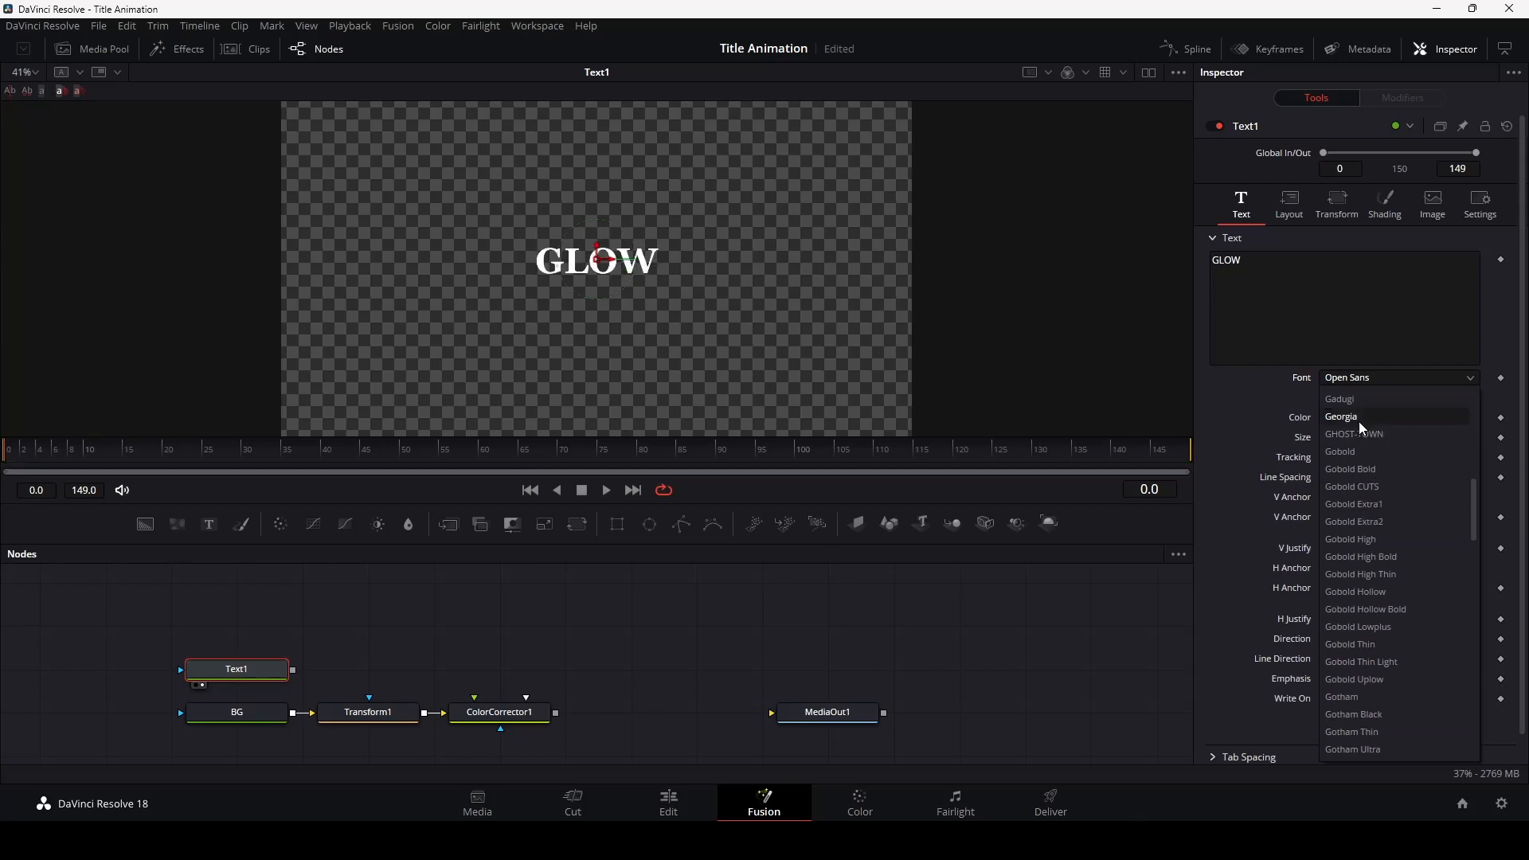
scroll(1356, 487, up, 3)
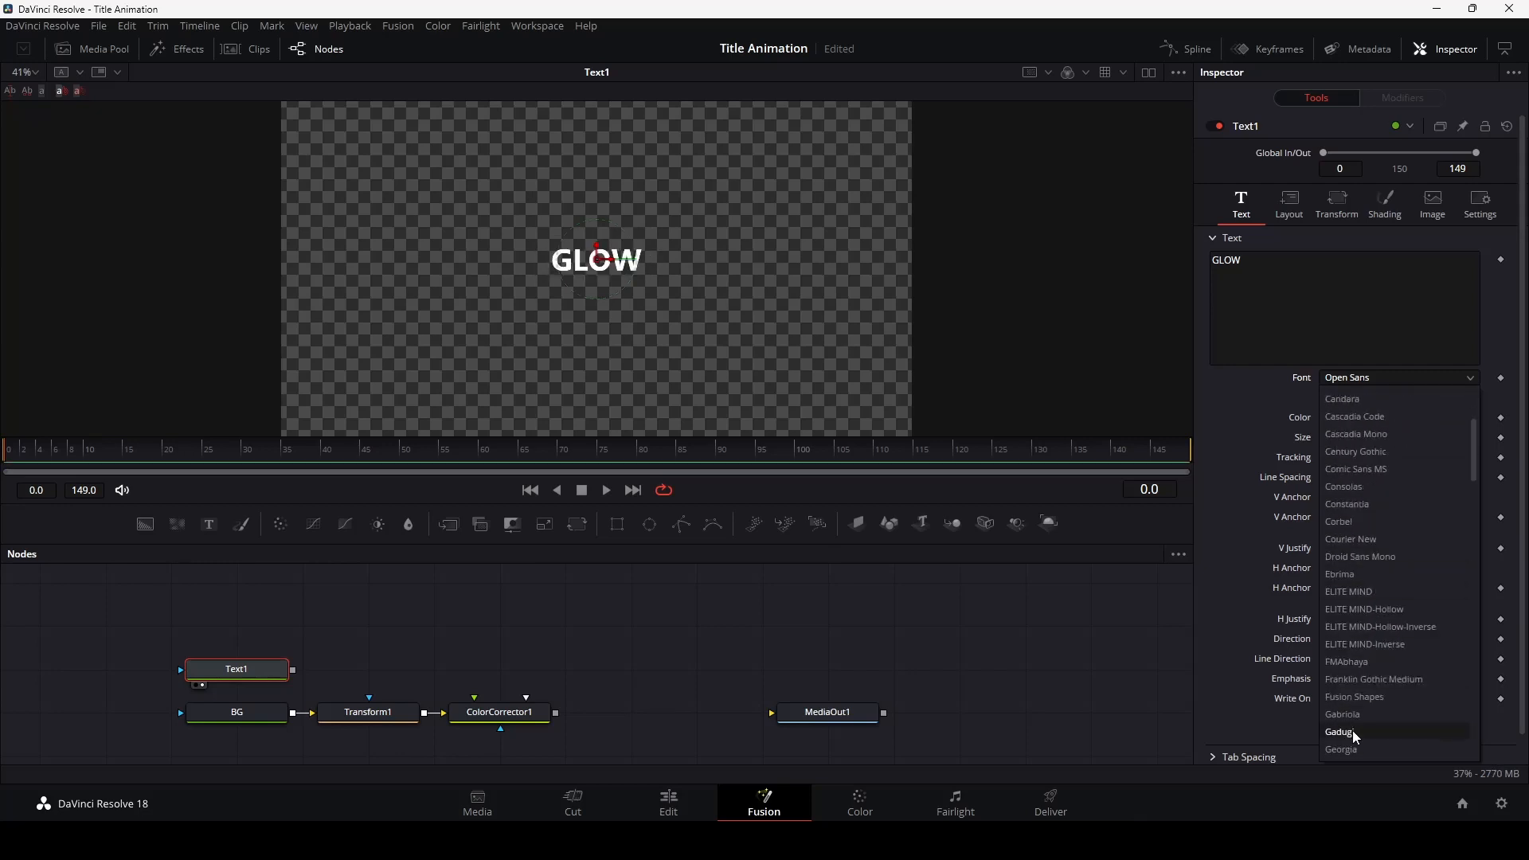
scroll(1346, 732, down, 4)
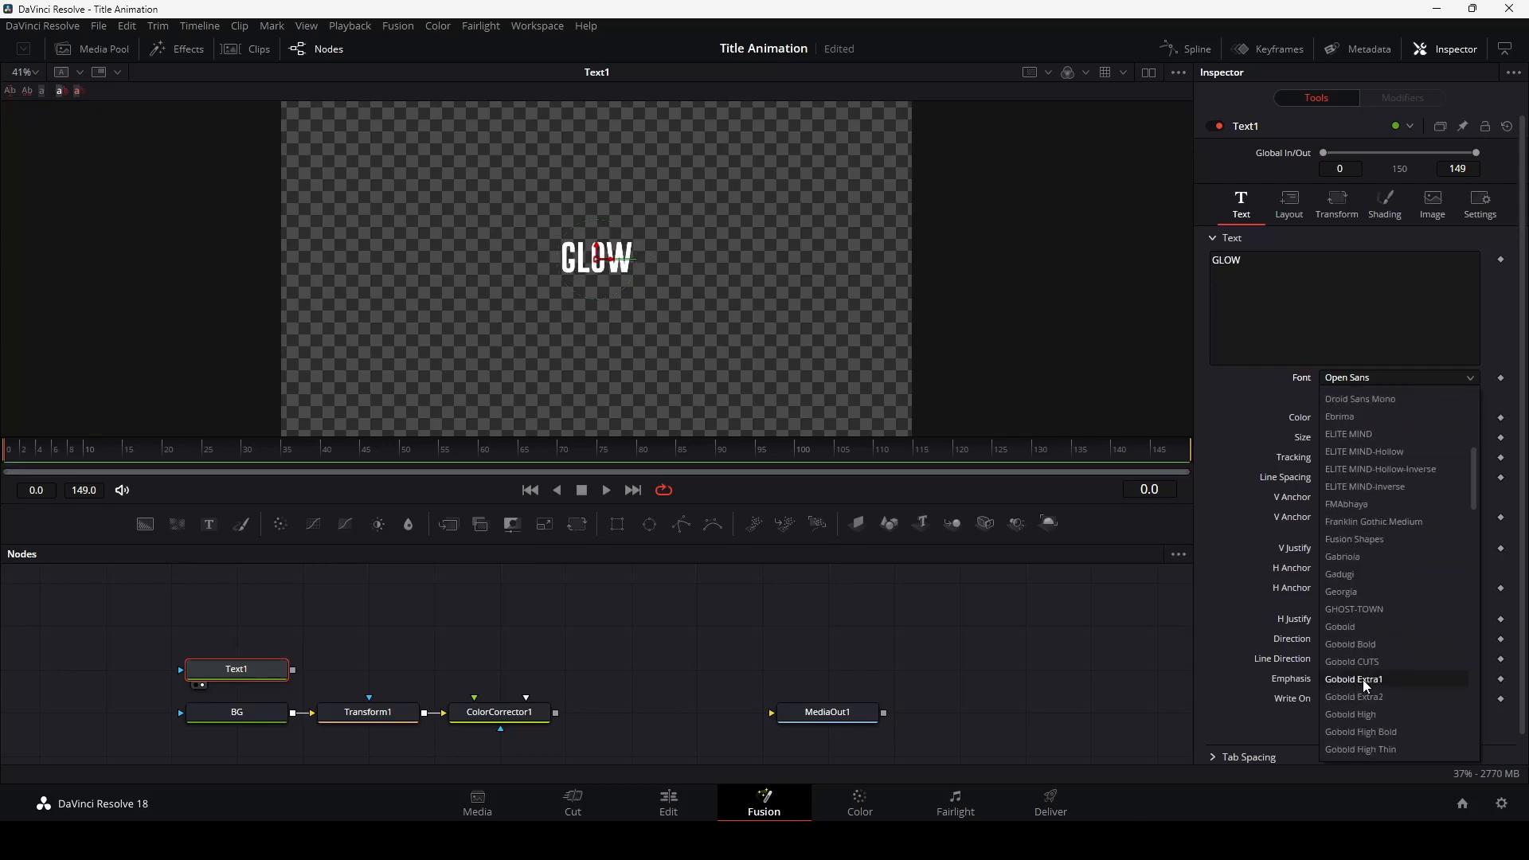
click(1346, 579)
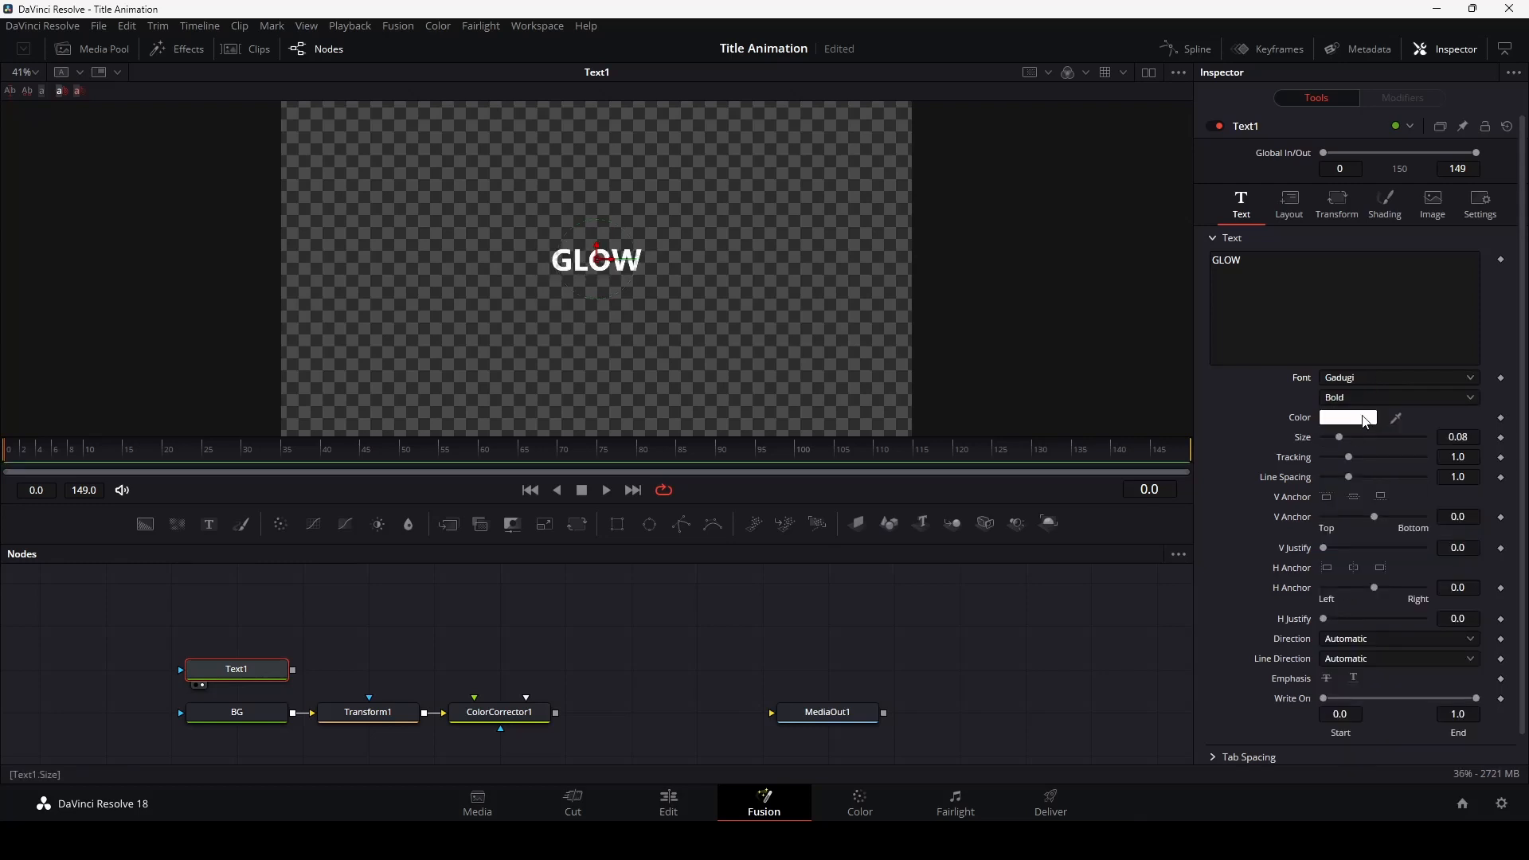
- Try the Montserrat font on the GLOW text and enlarge its size to about 0.22
click(1373, 378)
drag(1472, 516, 1451, 631)
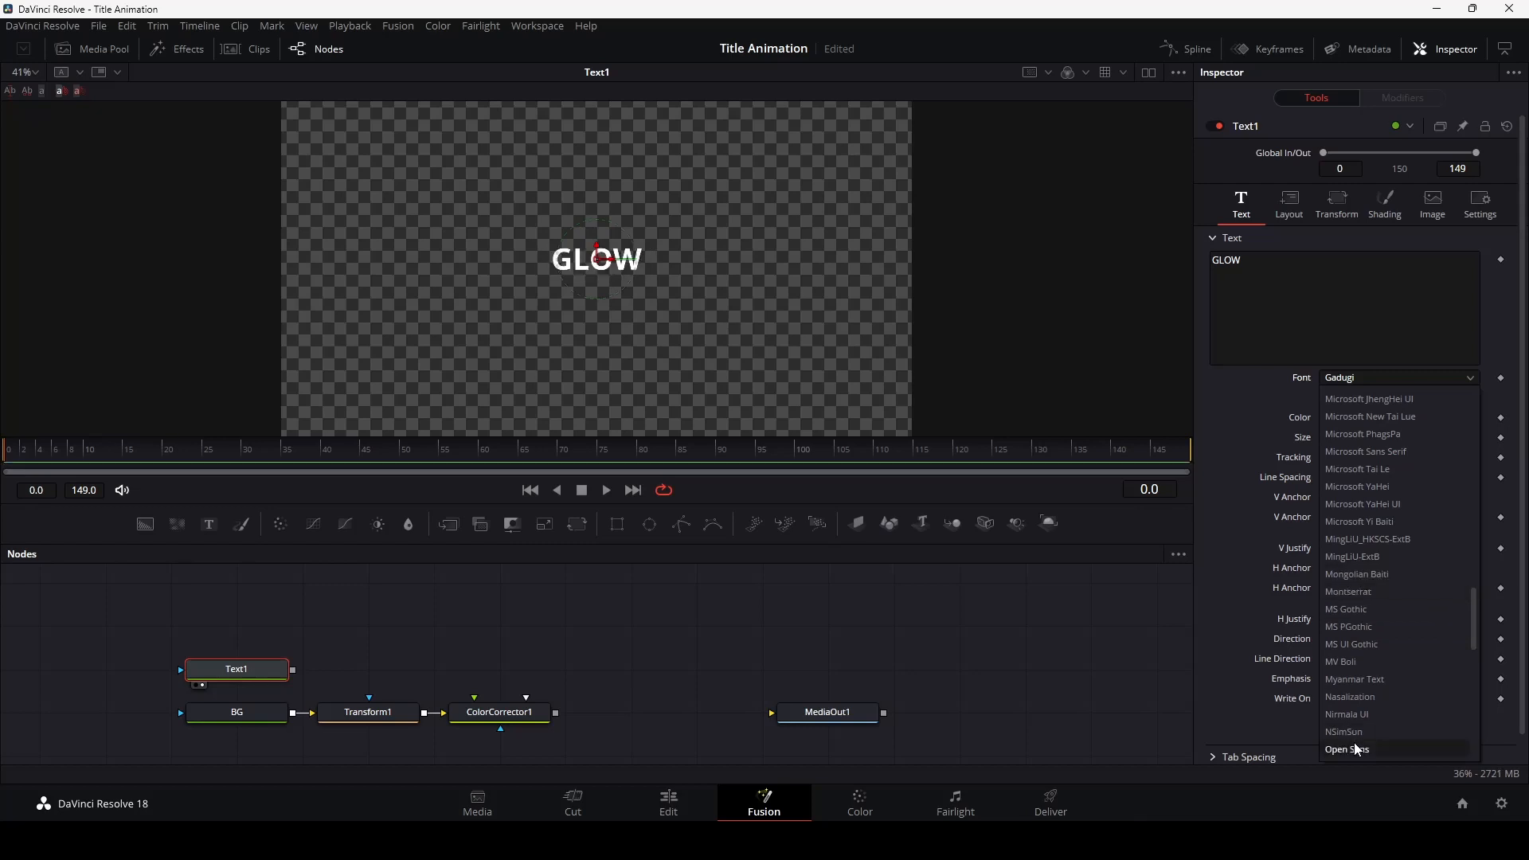
click(1358, 594)
drag(1344, 440, 1369, 440)
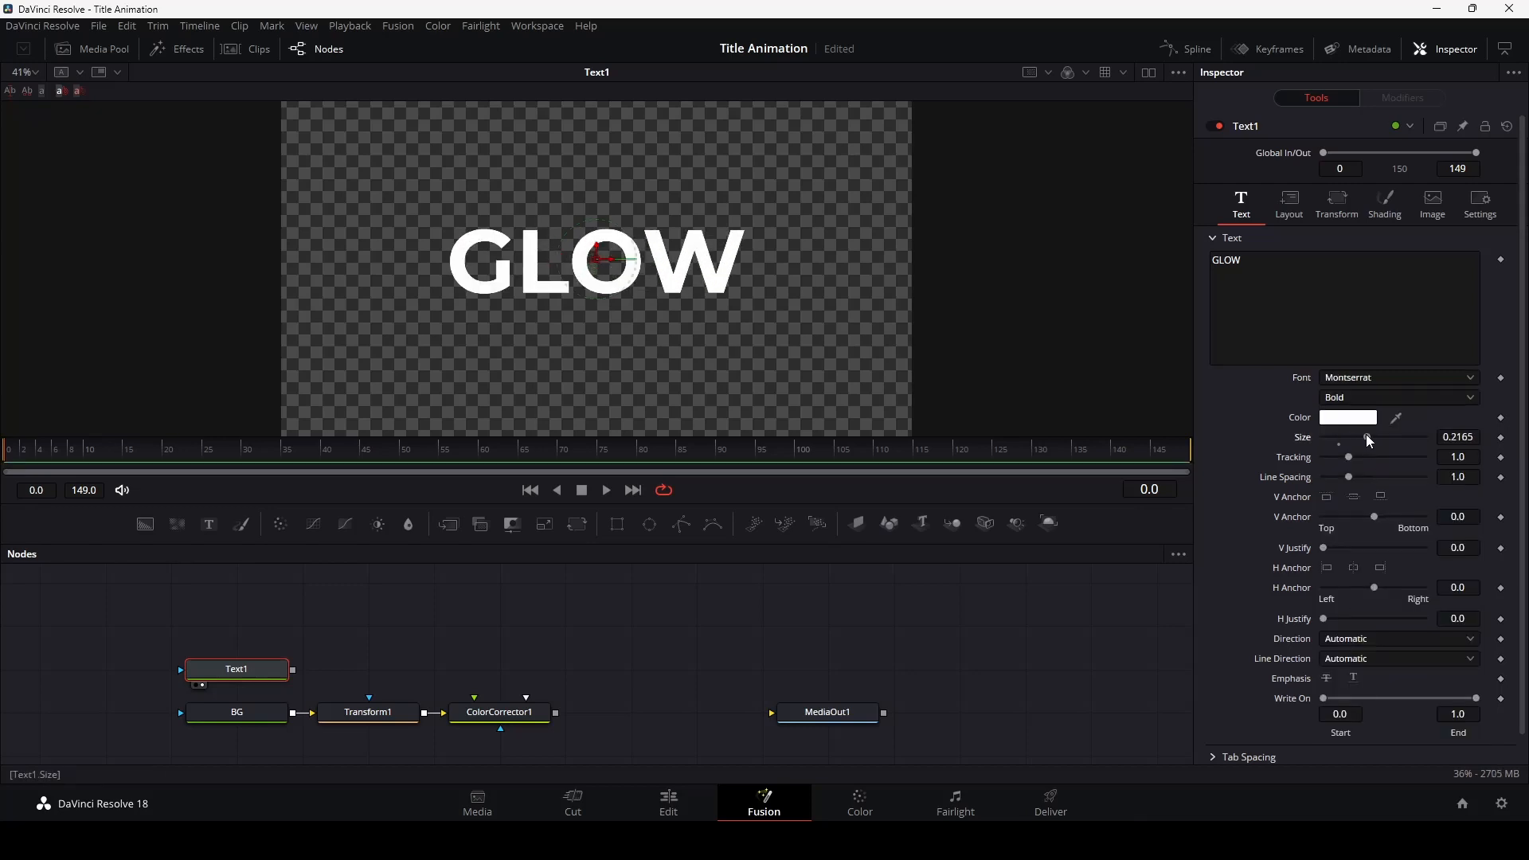
- Browse other fonts for the GLOW text, choose Gadugi, and set the text size to 0.3
click(1366, 378)
scroll(1354, 728, down, 5)
scroll(1361, 583, up, 8)
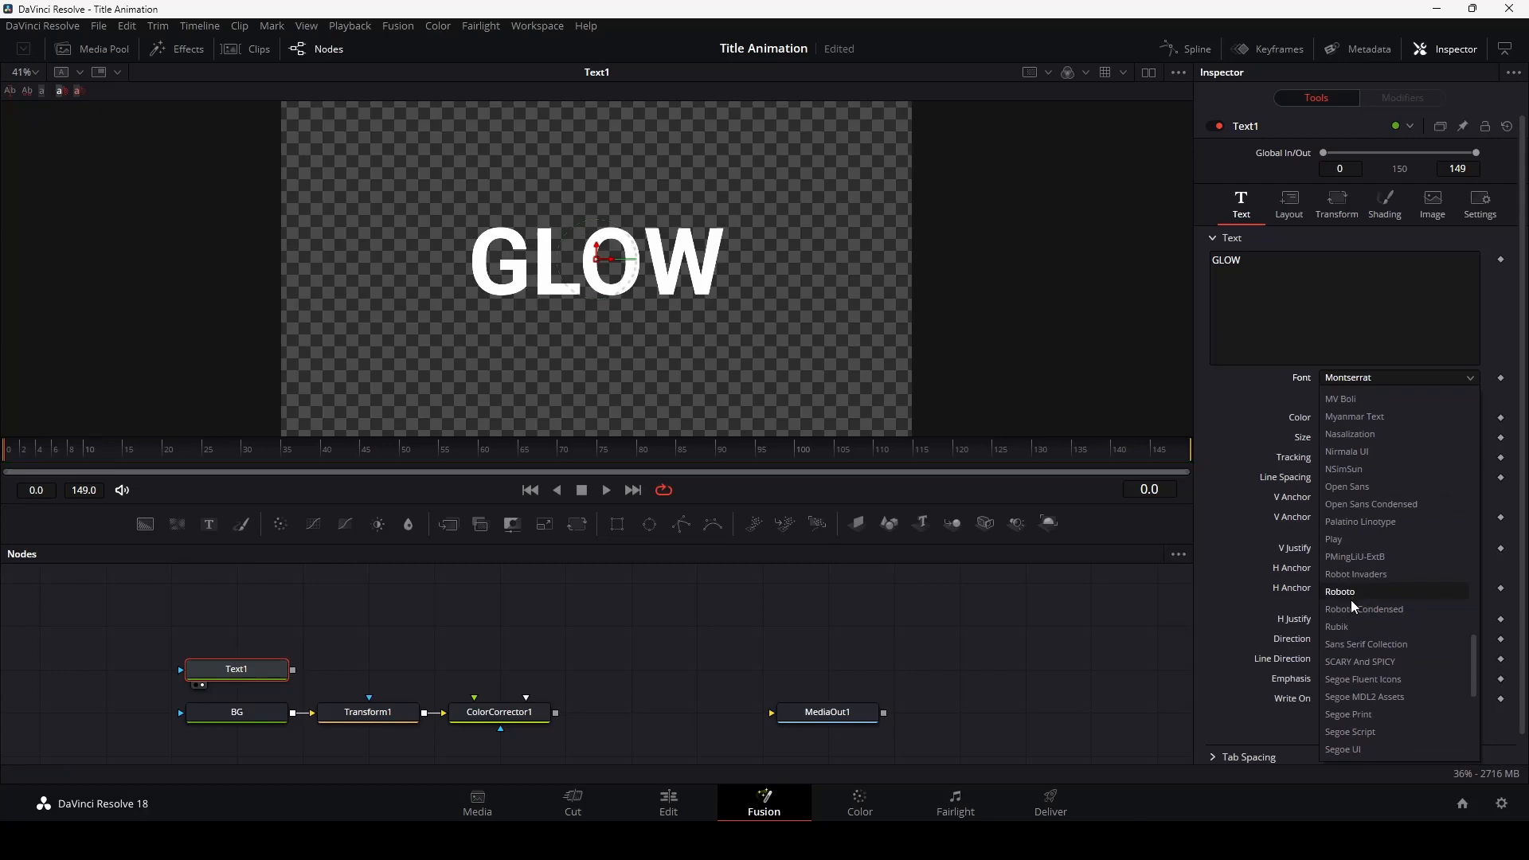
scroll(1370, 587, up, 8)
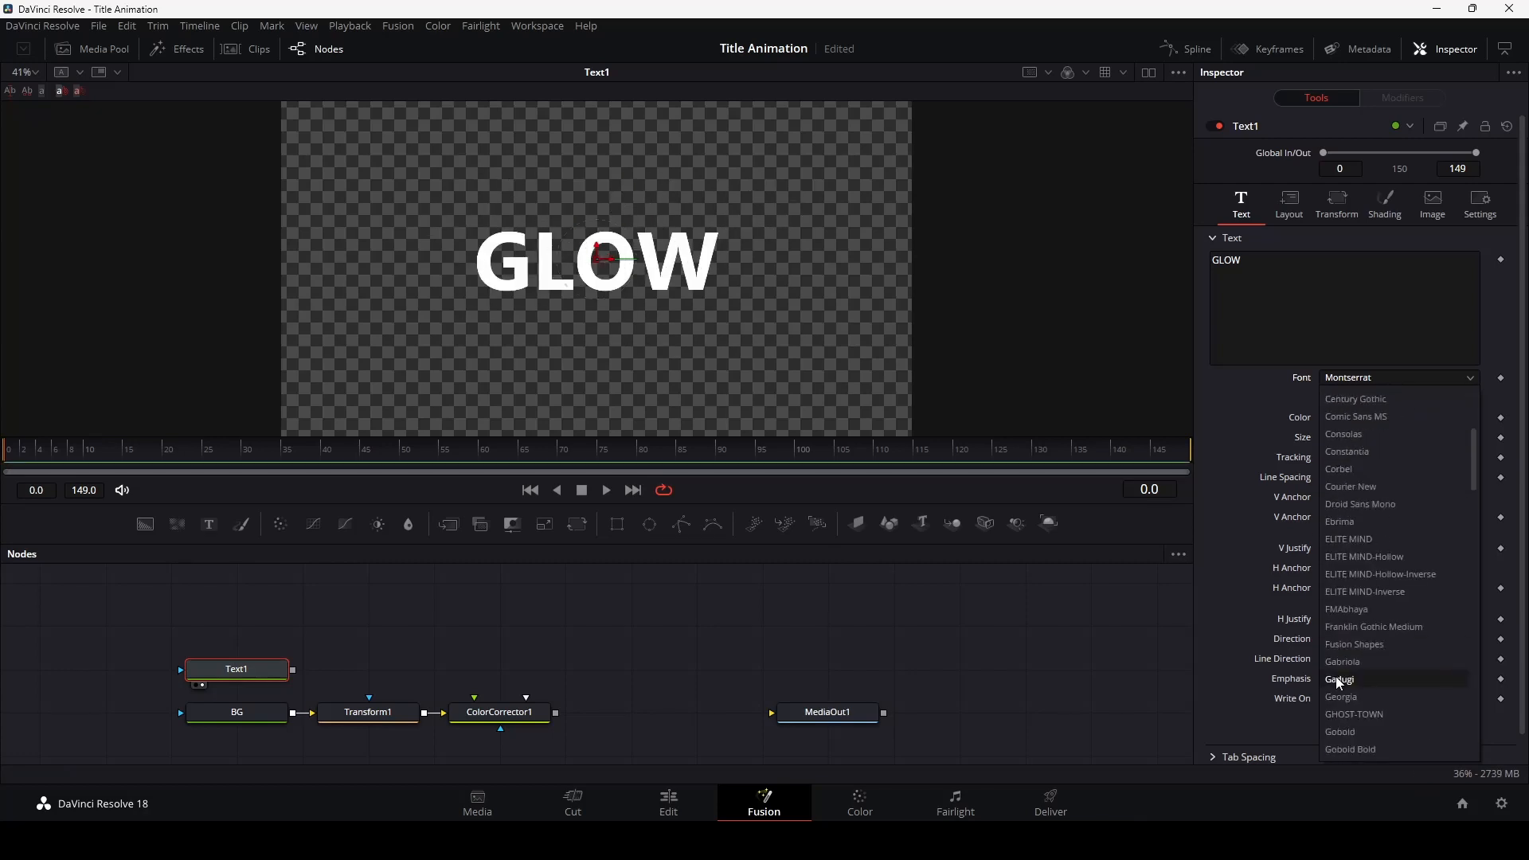
scroll(1351, 693, down, 1)
click(1346, 680)
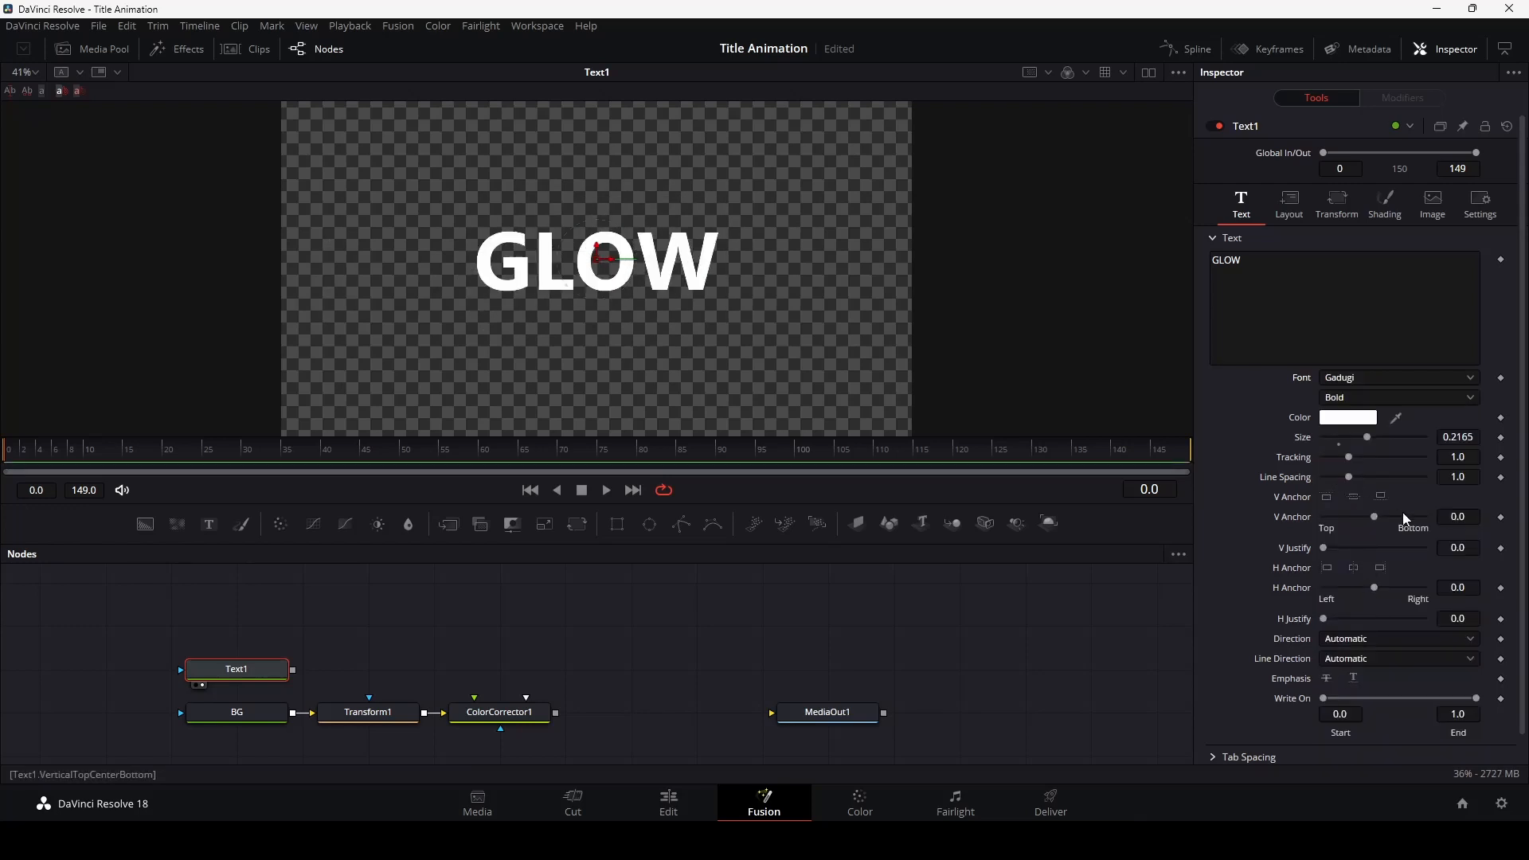
drag(1370, 438, 1382, 444)
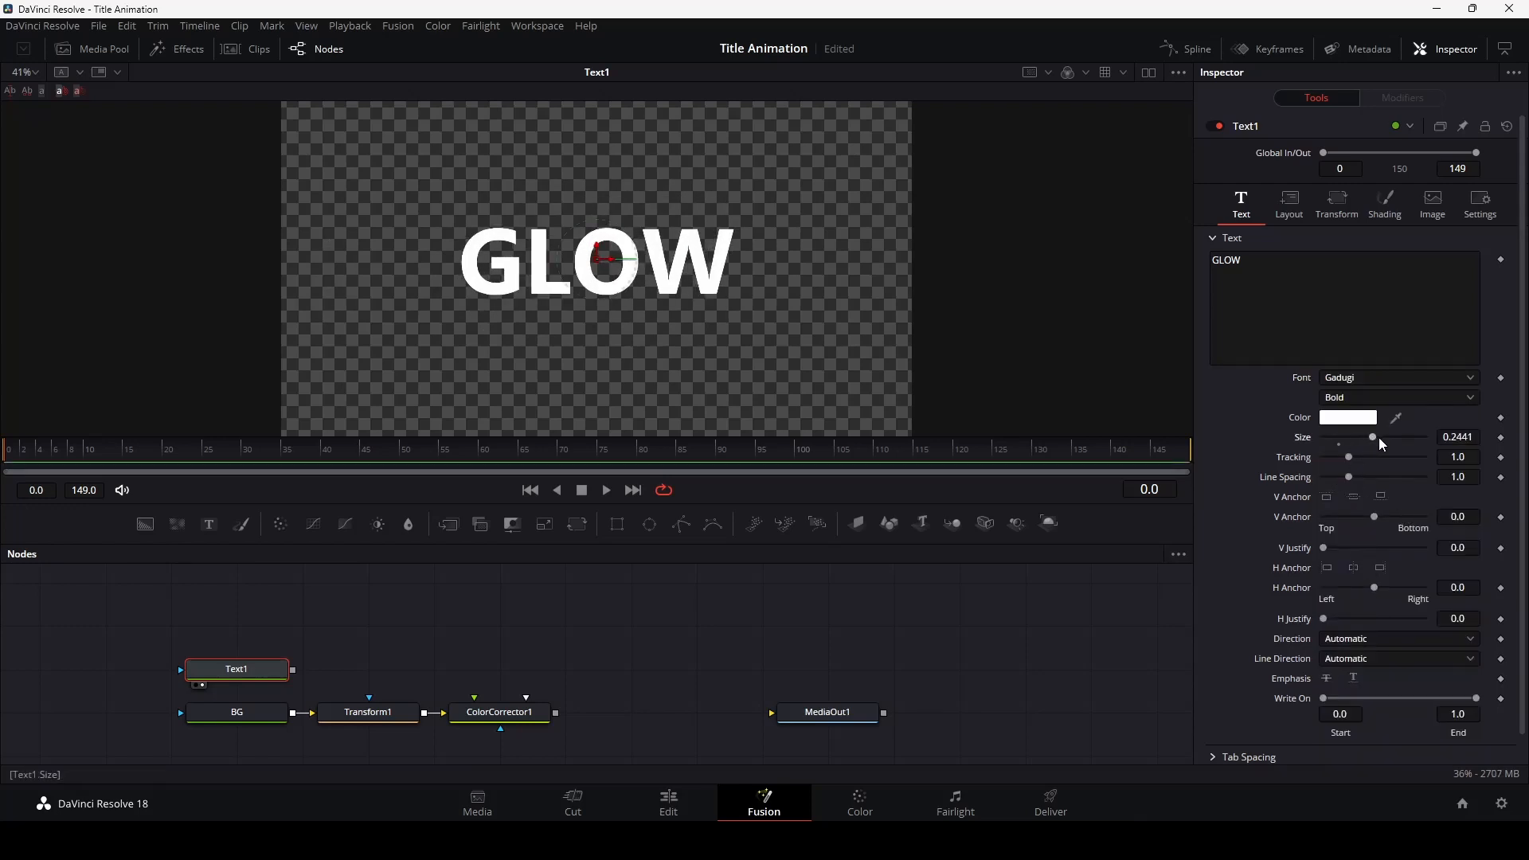
text(0.3)
key(Tab)
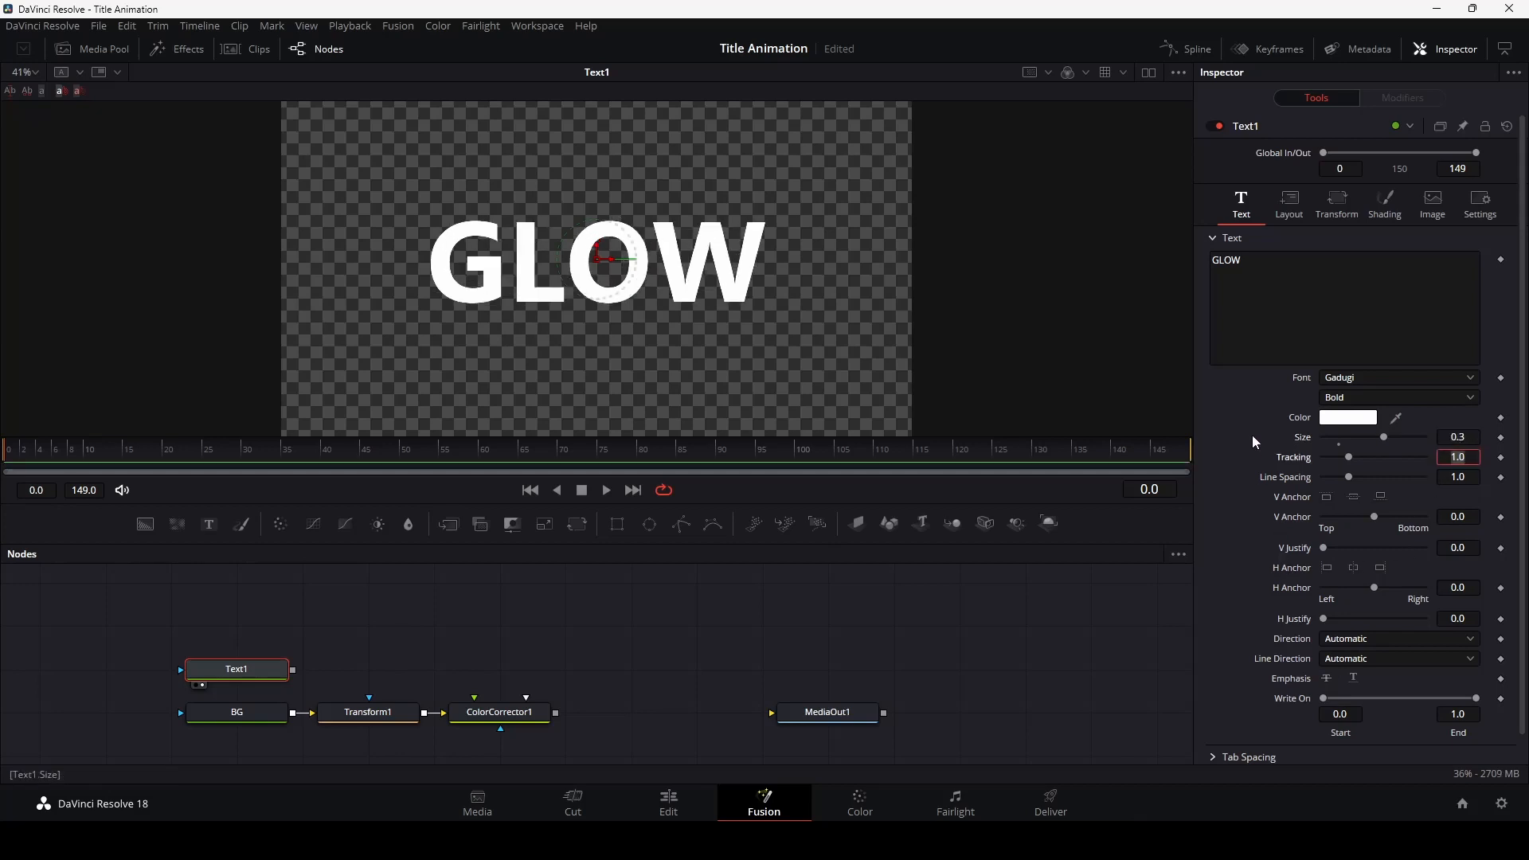
- Change the first shading element of the GLOW text to an outline with a thickness of 0.009
click(1388, 226)
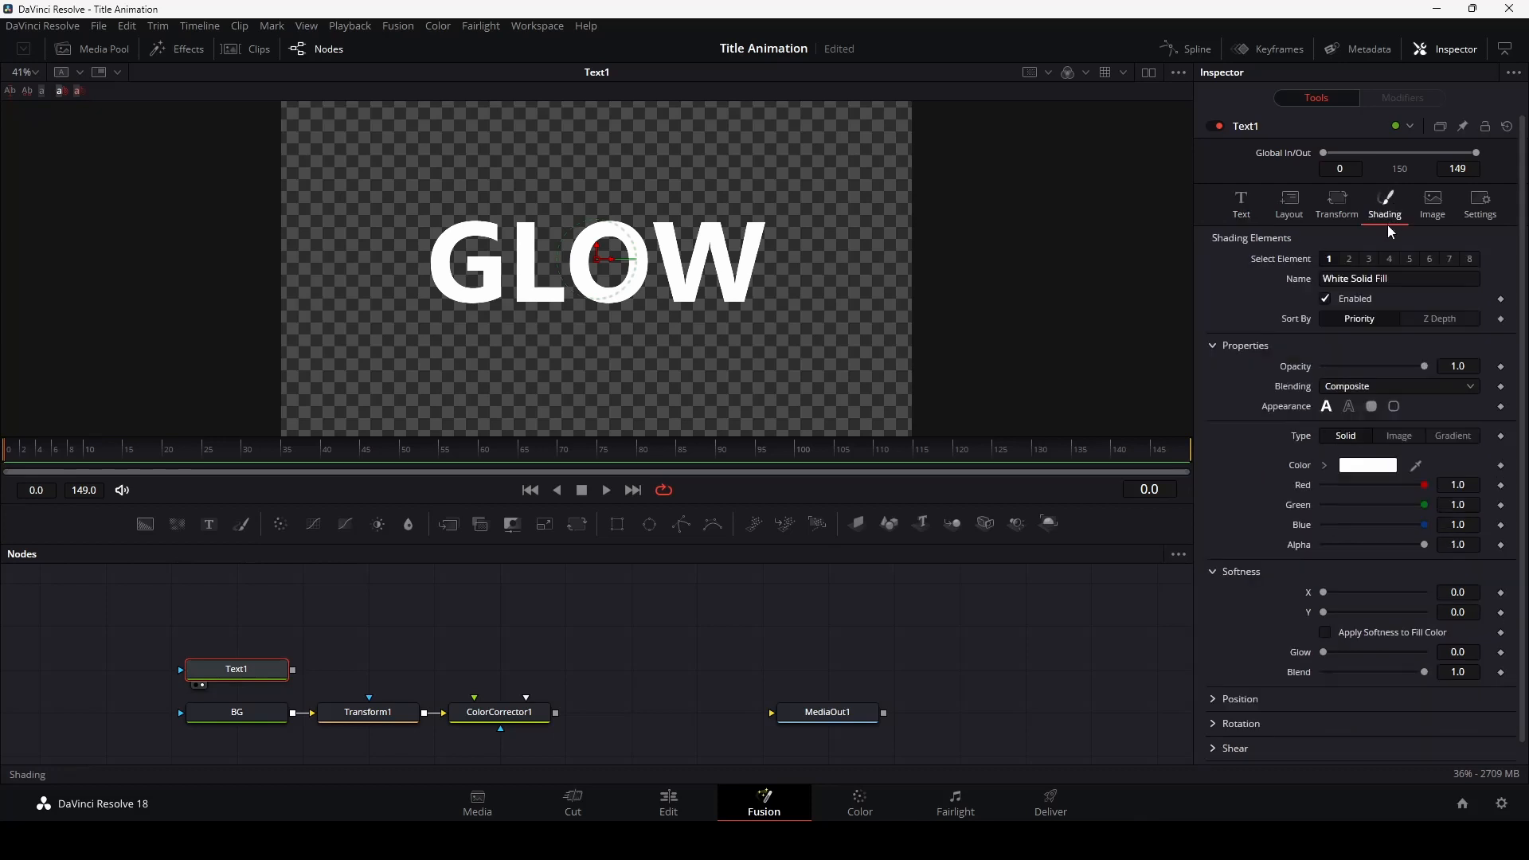
click(1349, 408)
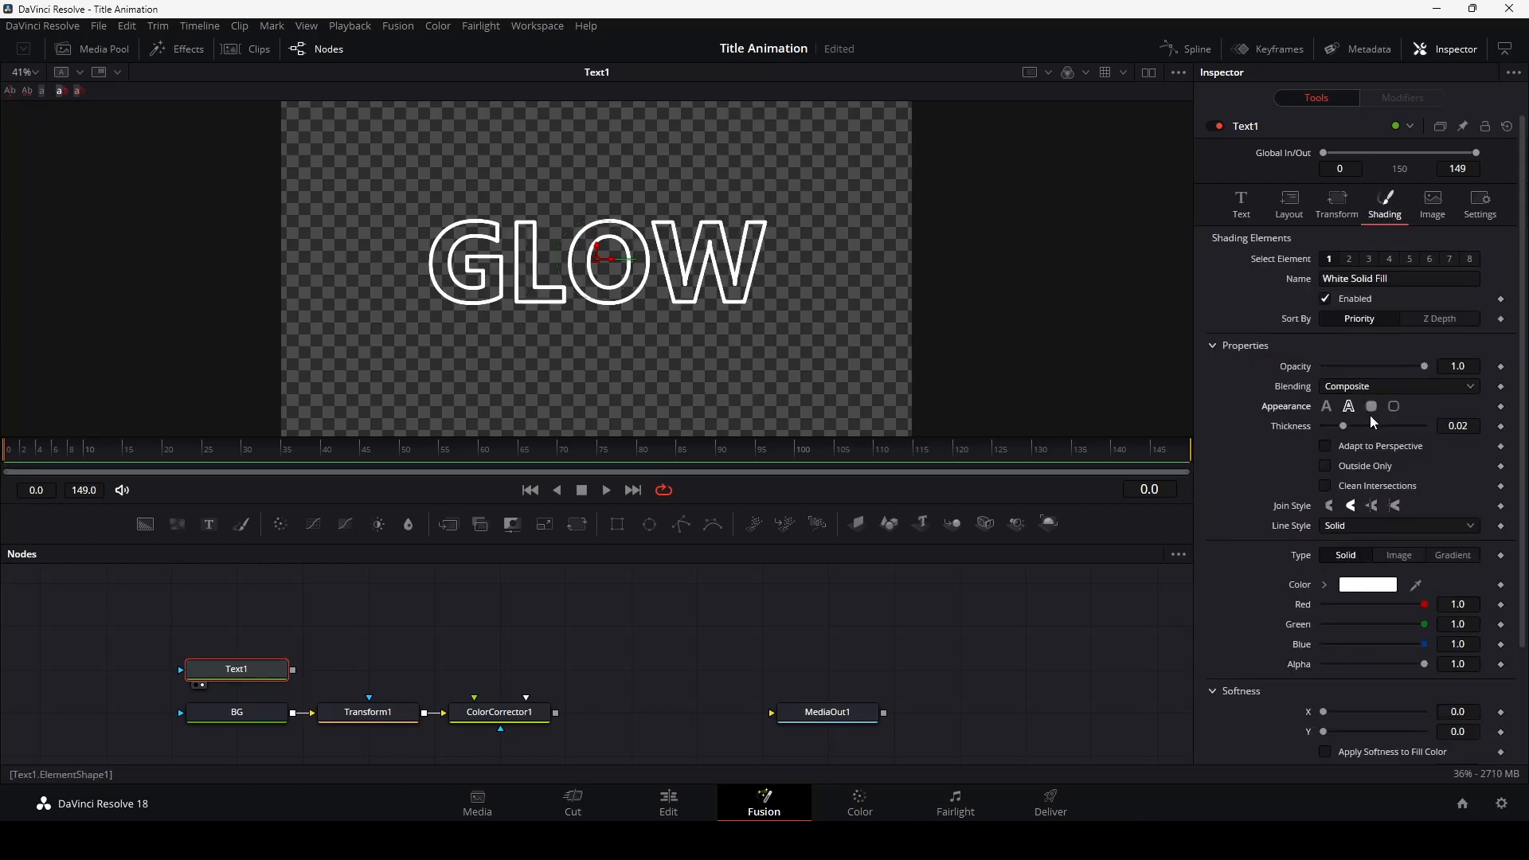
click(1459, 426)
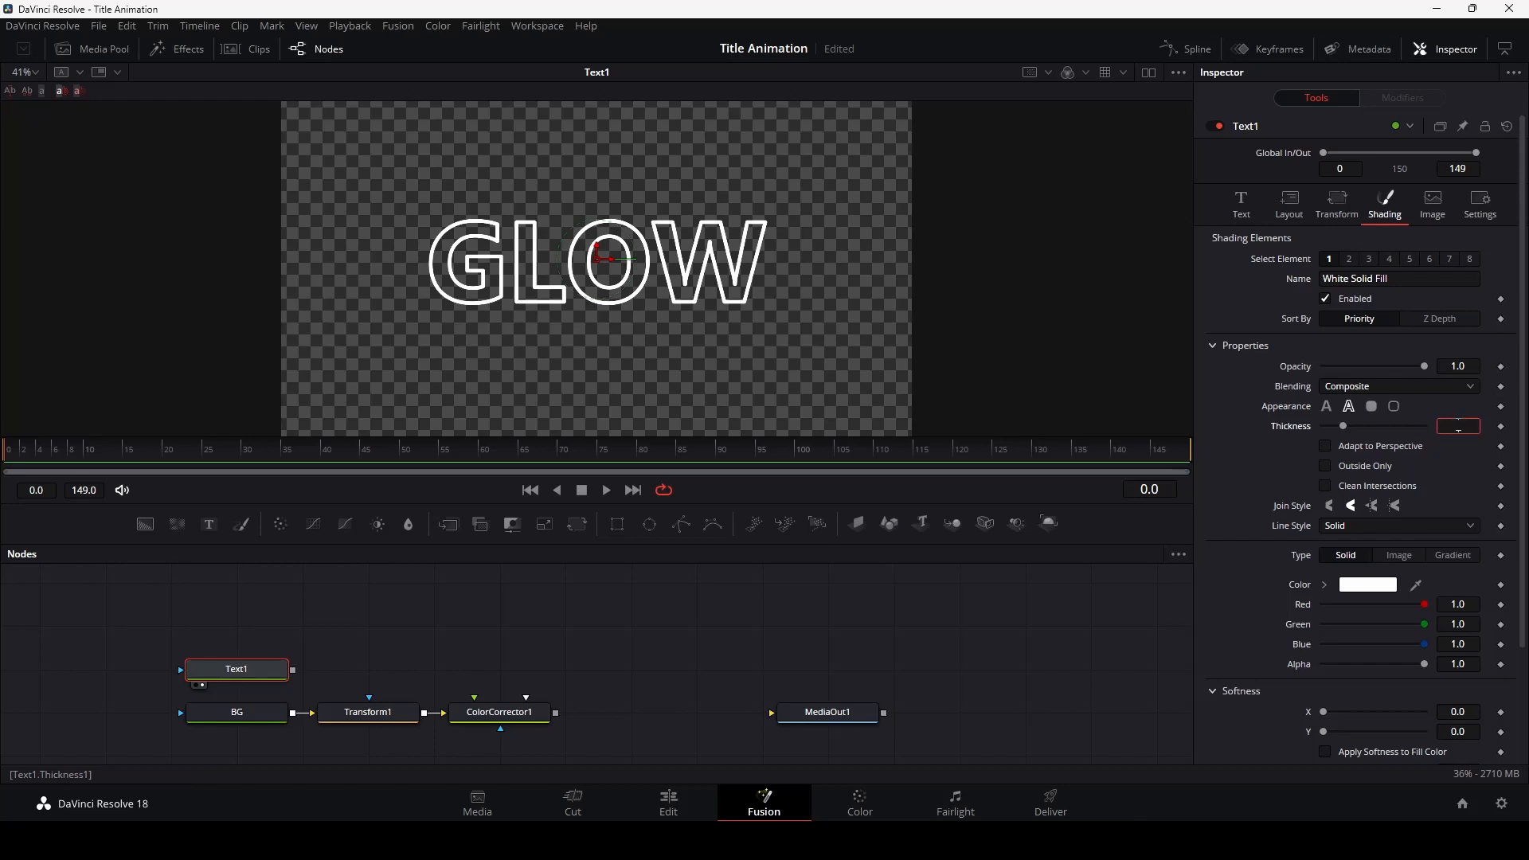
text(.009)
key(Tab)
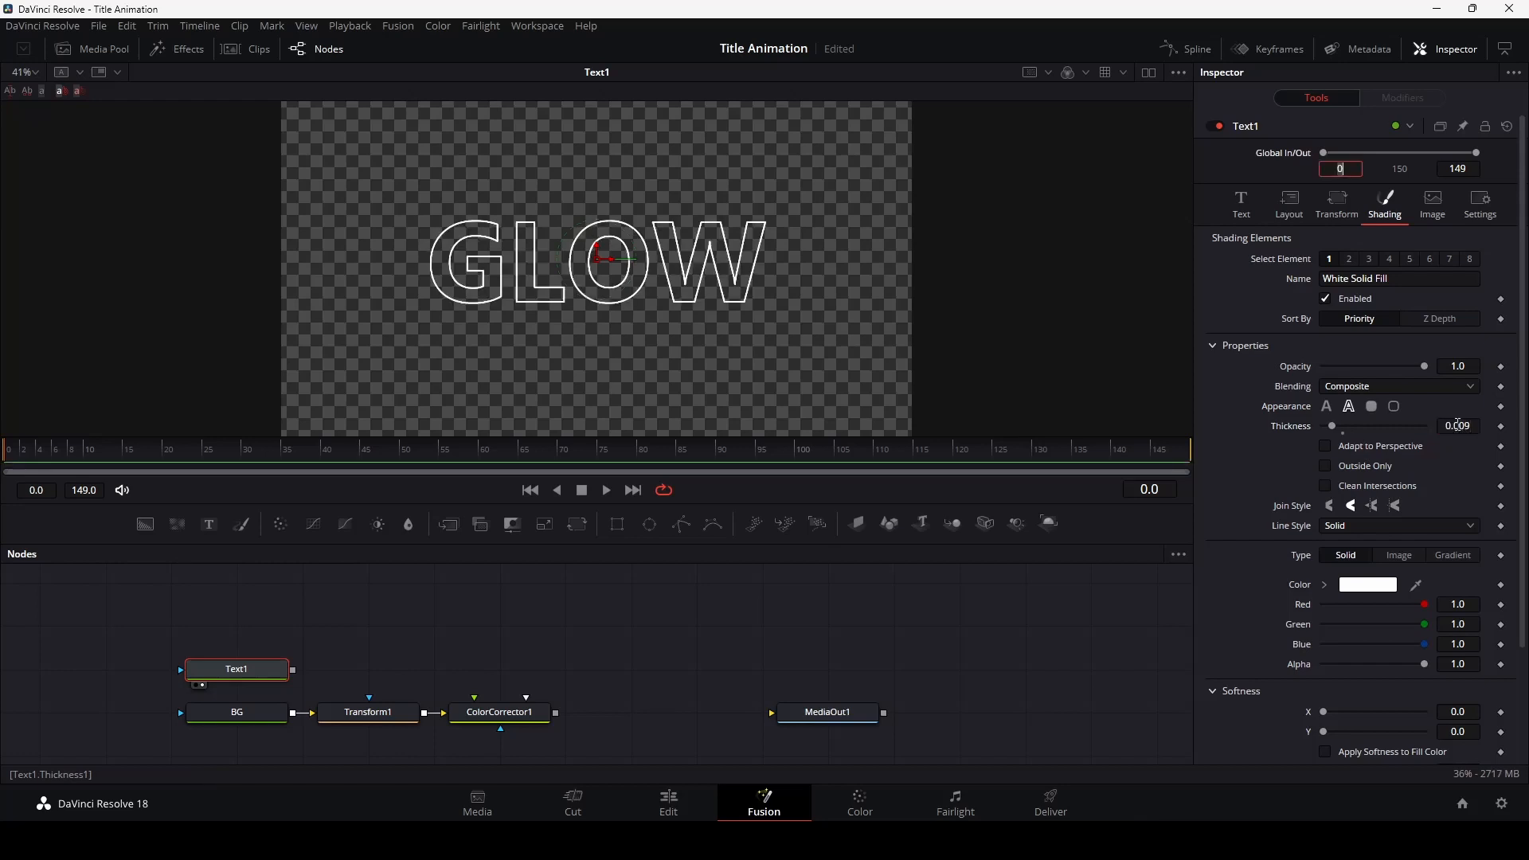
scroll(524, 261, up, 2)
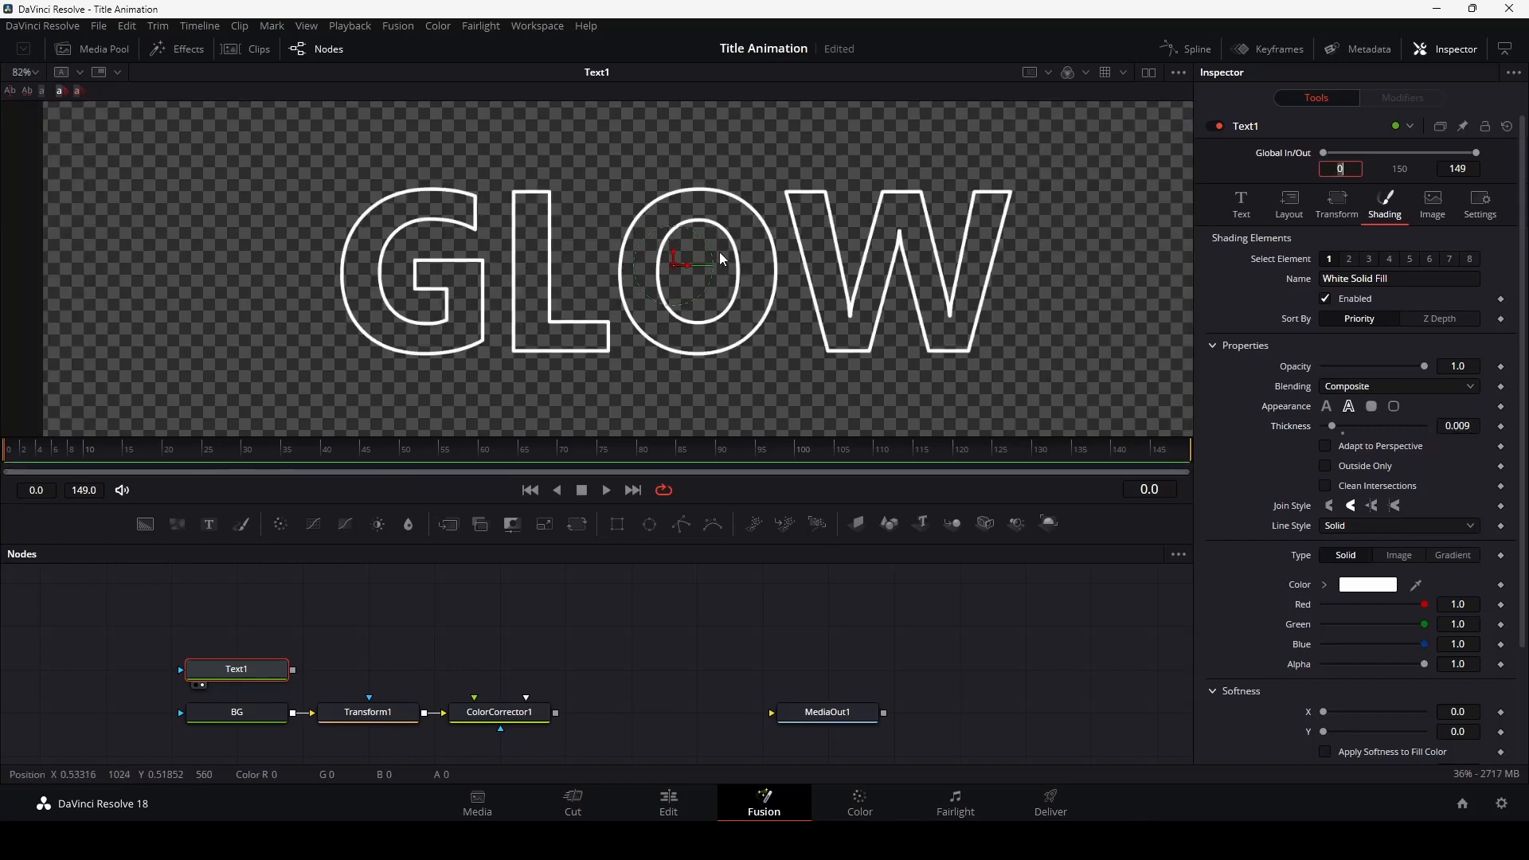
key(space)
click(530, 490)
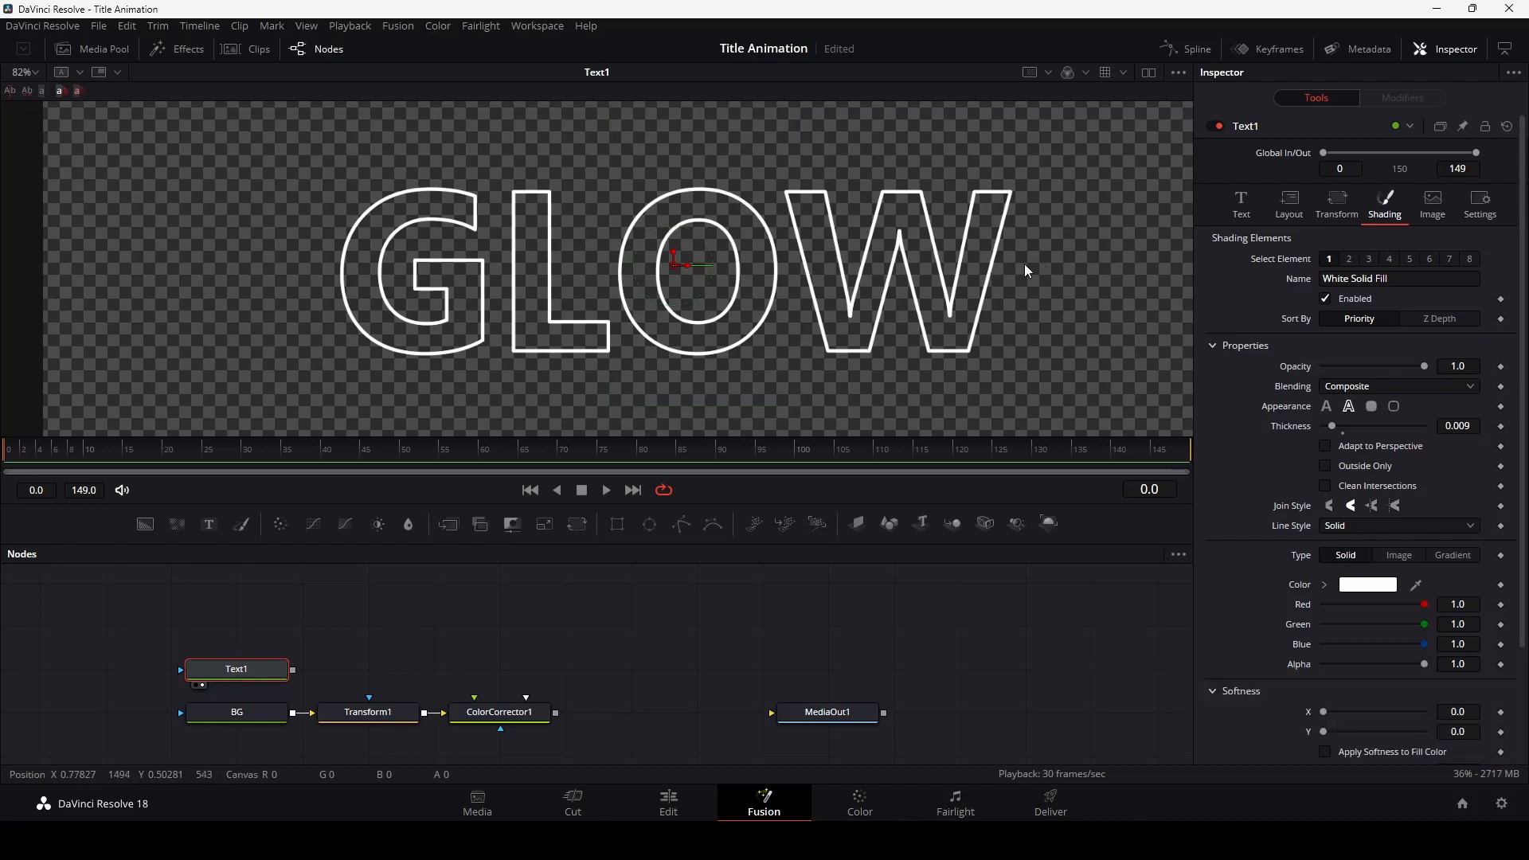
click(30, 74)
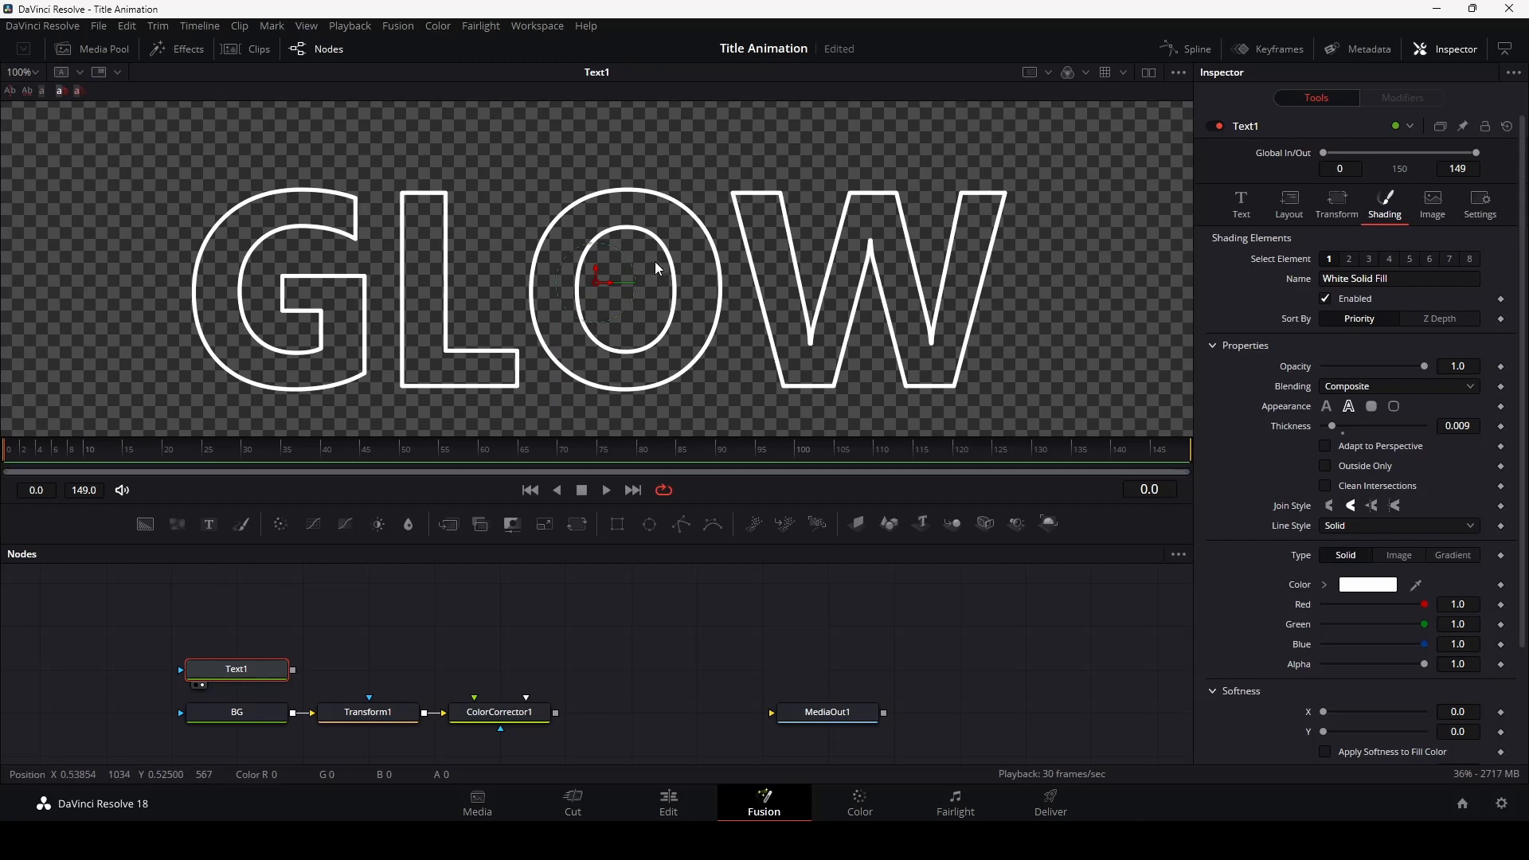
- Add a Merge node with Text1 as foreground over ColorCorrector1, and display the merged result in the viewer
drag(380, 524, 470, 663)
drag(233, 662, 233, 619)
drag(486, 658, 477, 711)
drag(444, 627, 622, 232)
click(24, 72)
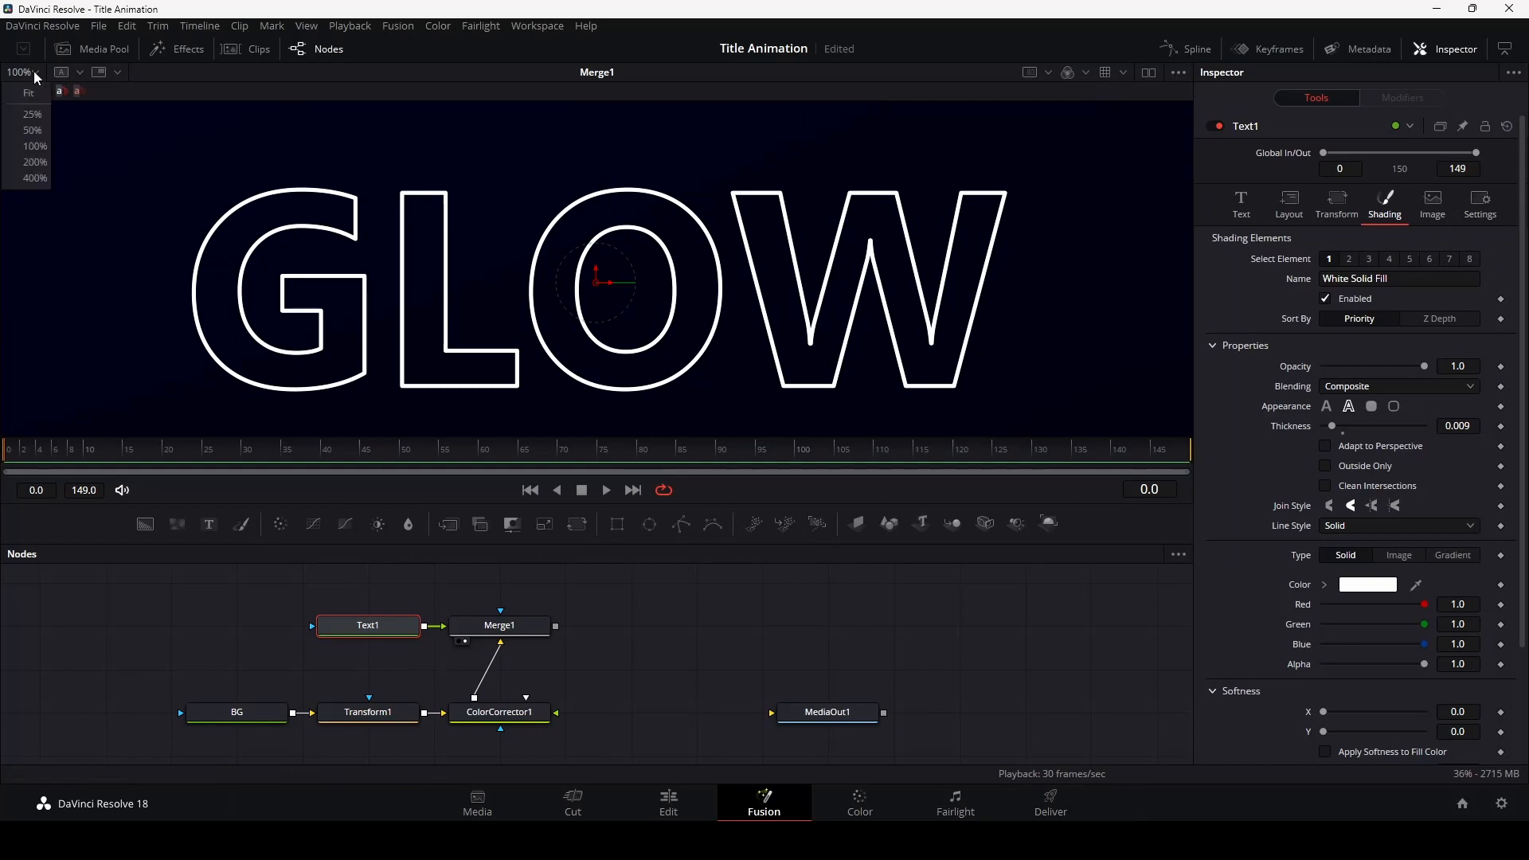
click(26, 96)
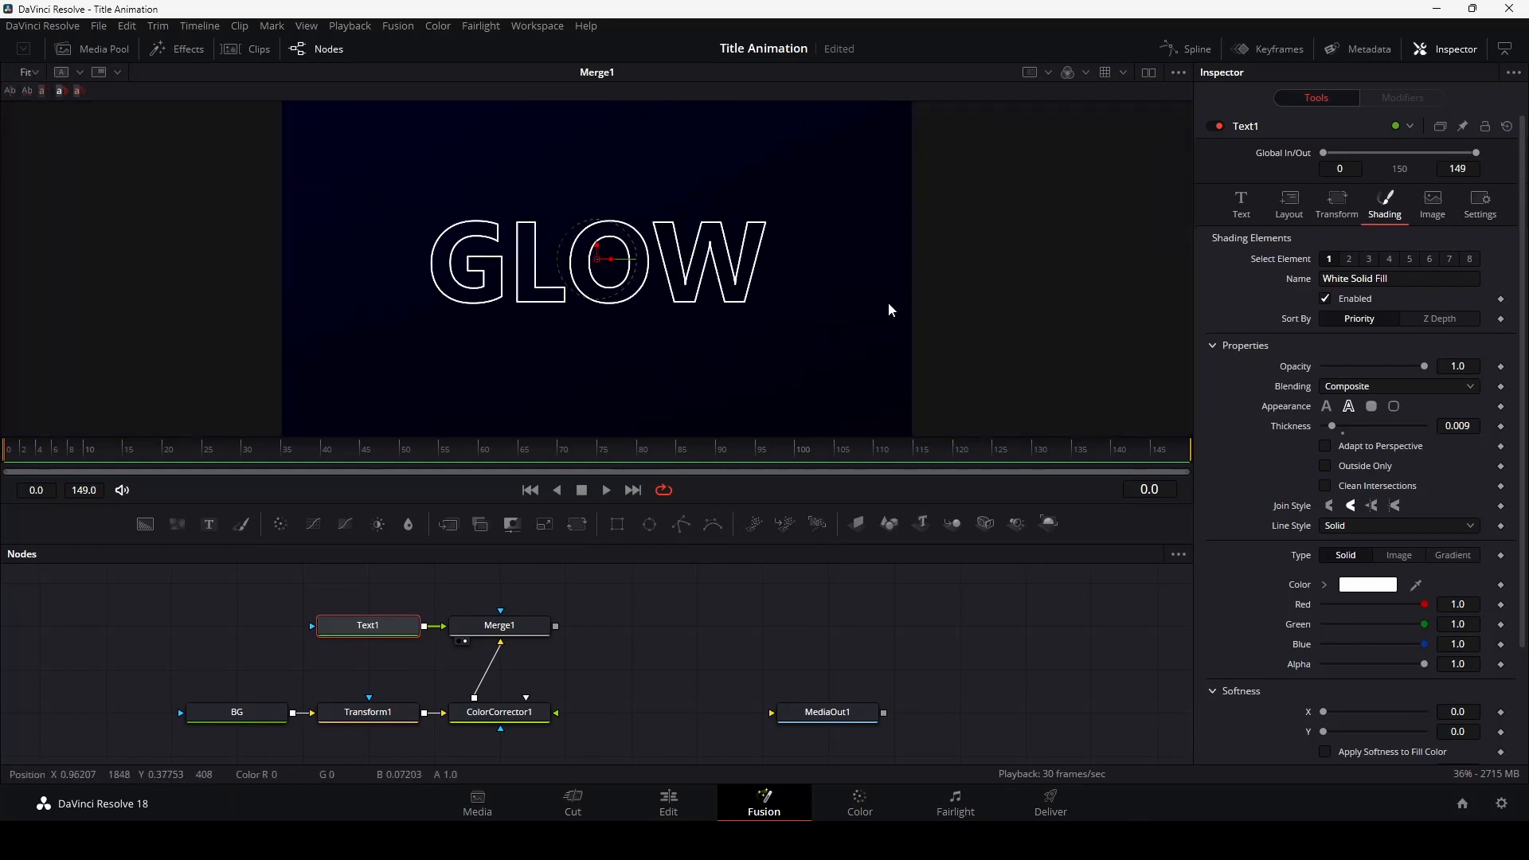
click(500, 625)
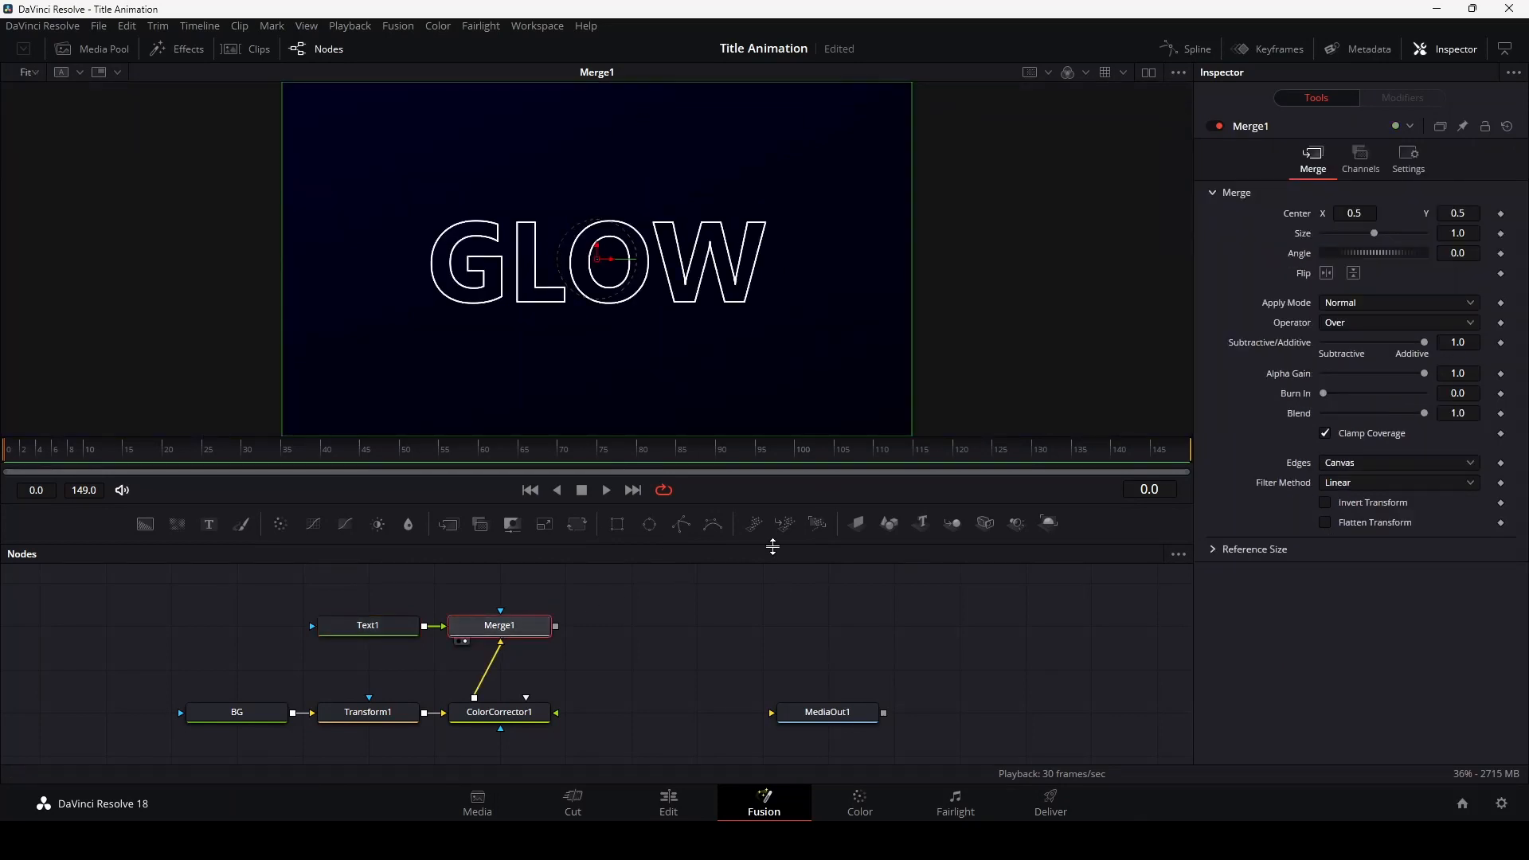
drag(1422, 414, 1459, 404)
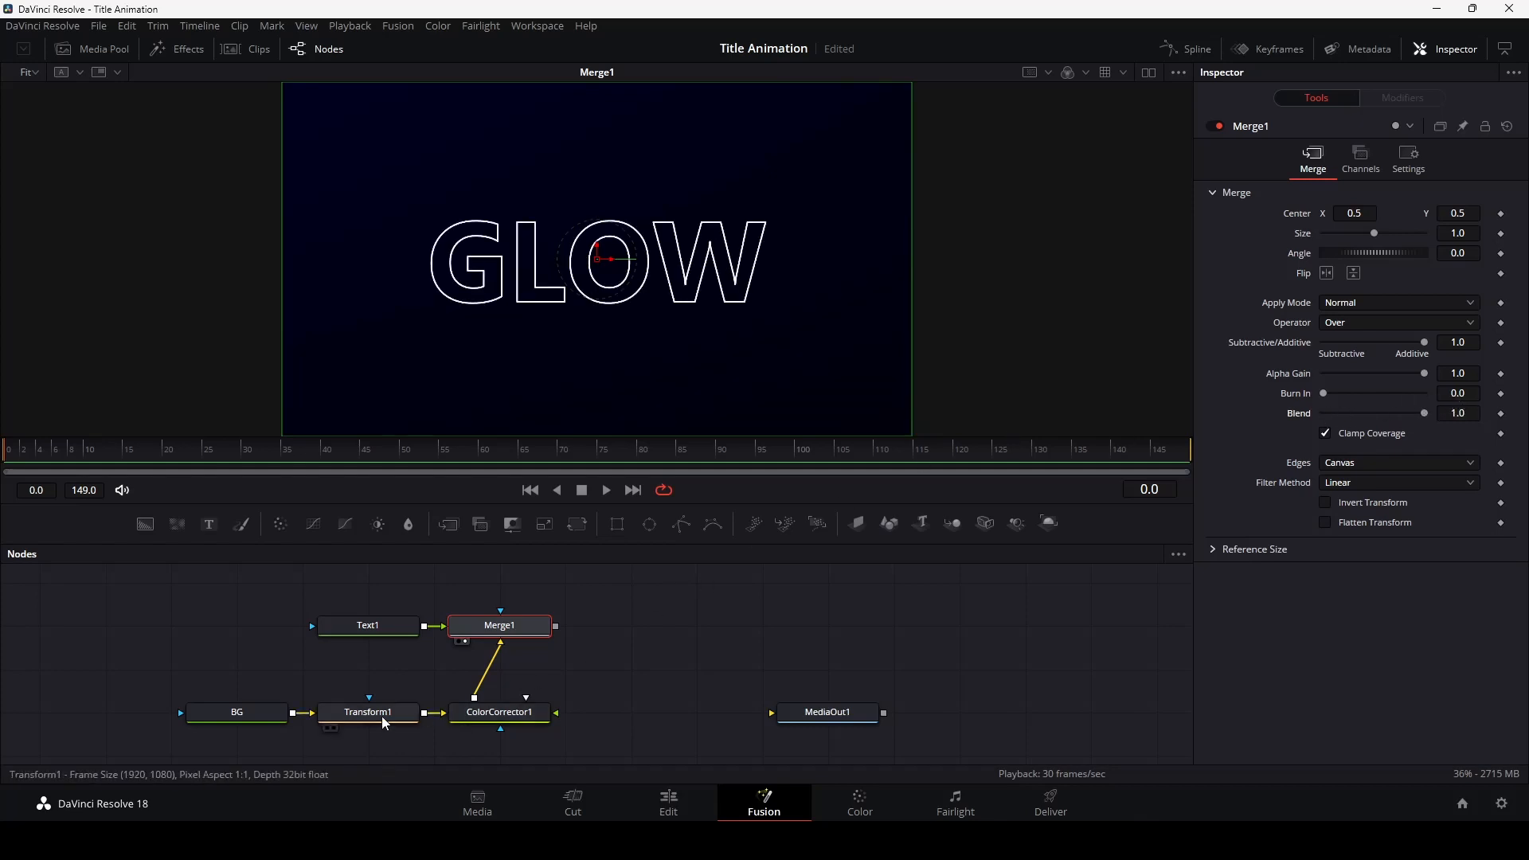
- Switch the BG node to the Gradient type and make the gradient's end color dark blue with a value of 0.354
click(280, 722)
click(1376, 243)
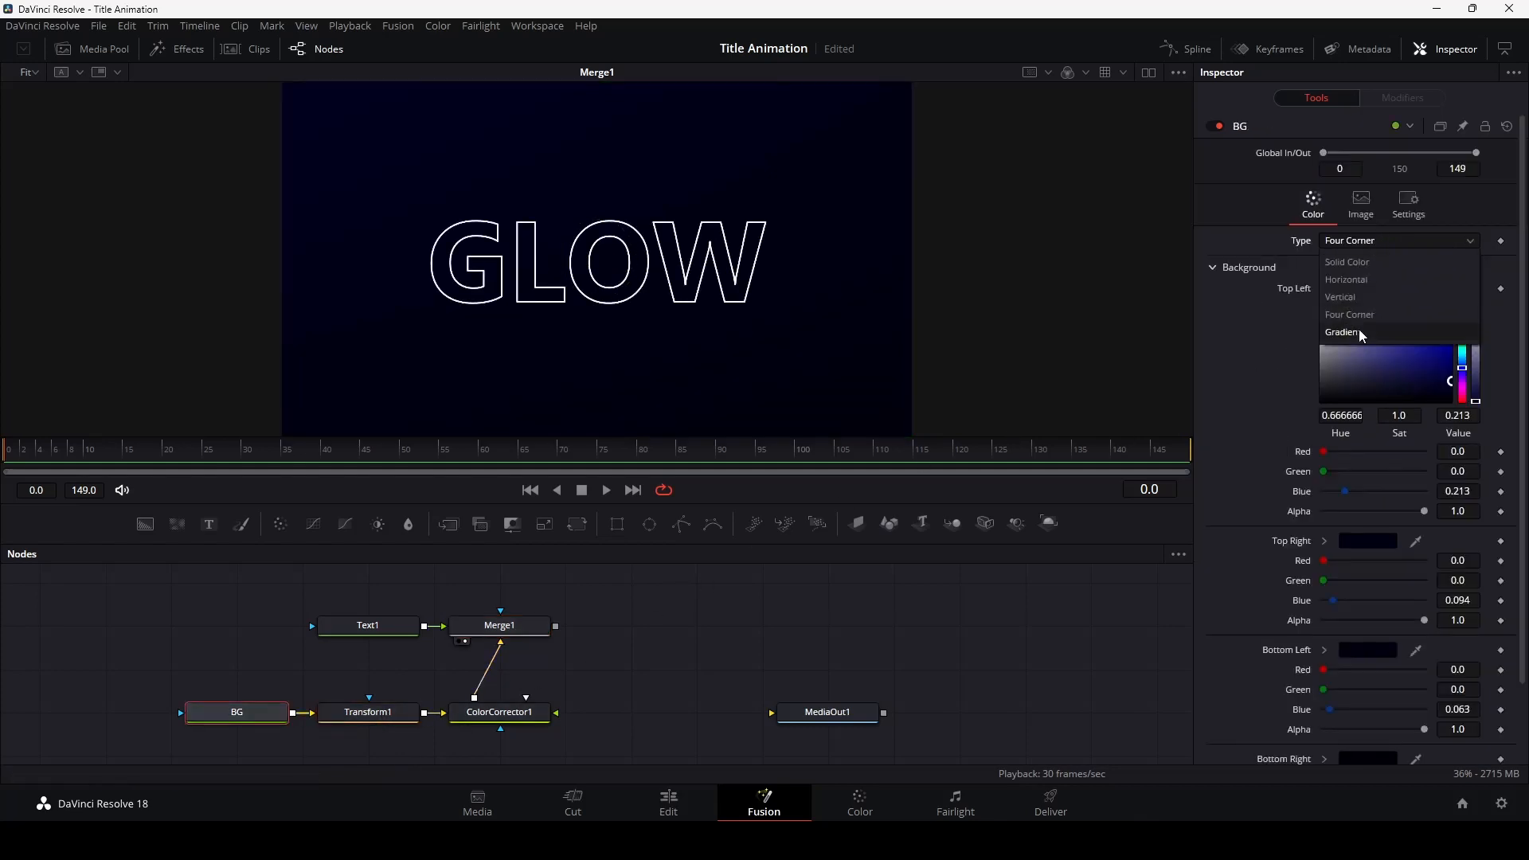
click(1358, 328)
click(1479, 358)
click(1324, 395)
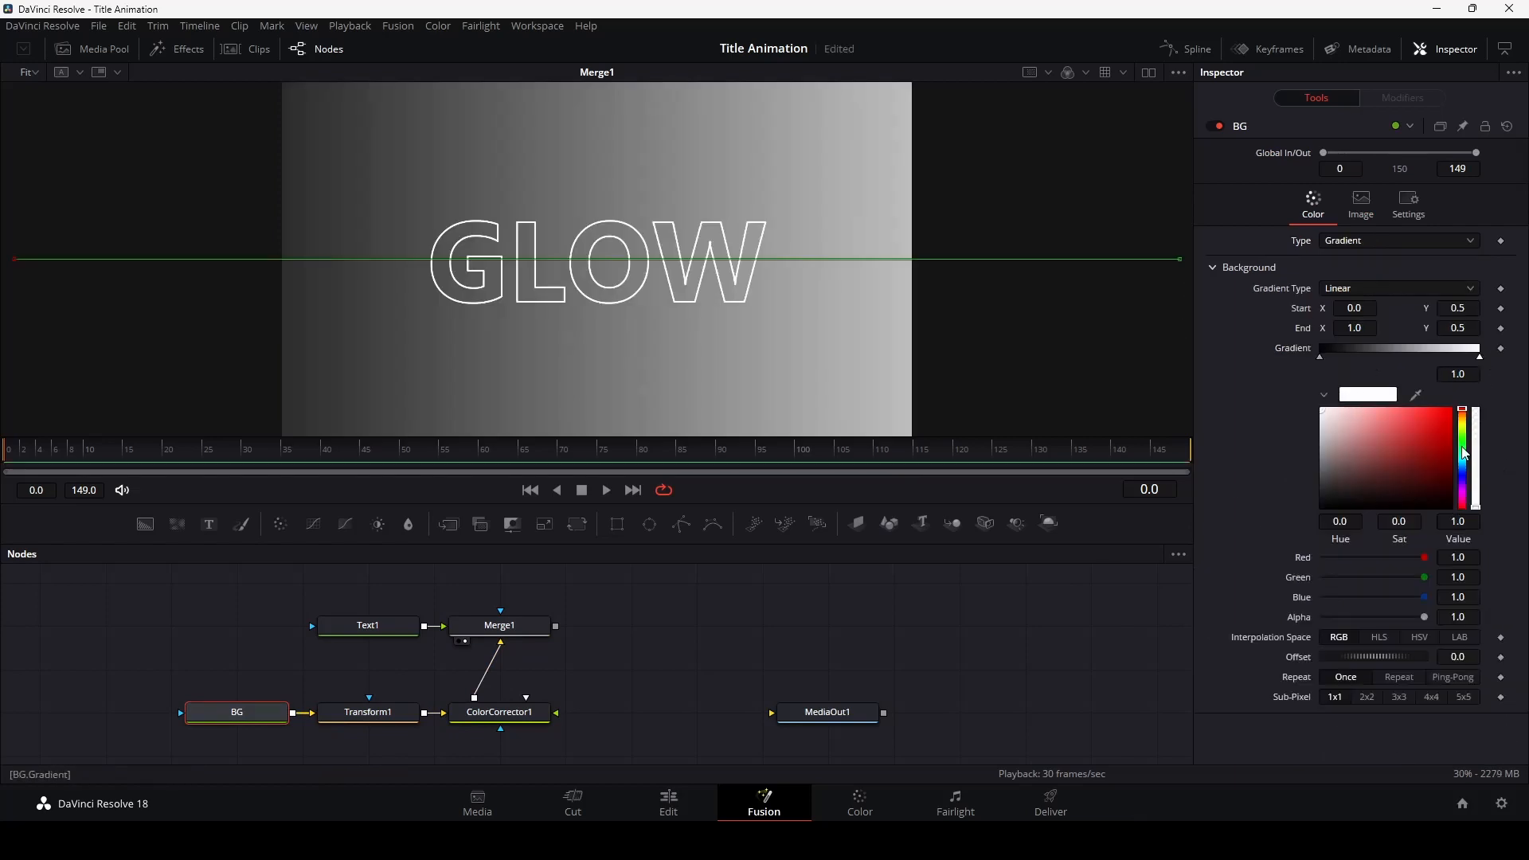
mouse_move(1462, 448)
mouse_down()
mouse_move(1462, 473)
mouse_move(1454, 449)
mouse_move(1446, 461)
mouse_move(1458, 474)
mouse_up()
click(1448, 443)
- Reorient the BG gradient nearly vertically, starting at about (0.54, 0.16) and ending at about (0.51, 1.21)
click(30, 72)
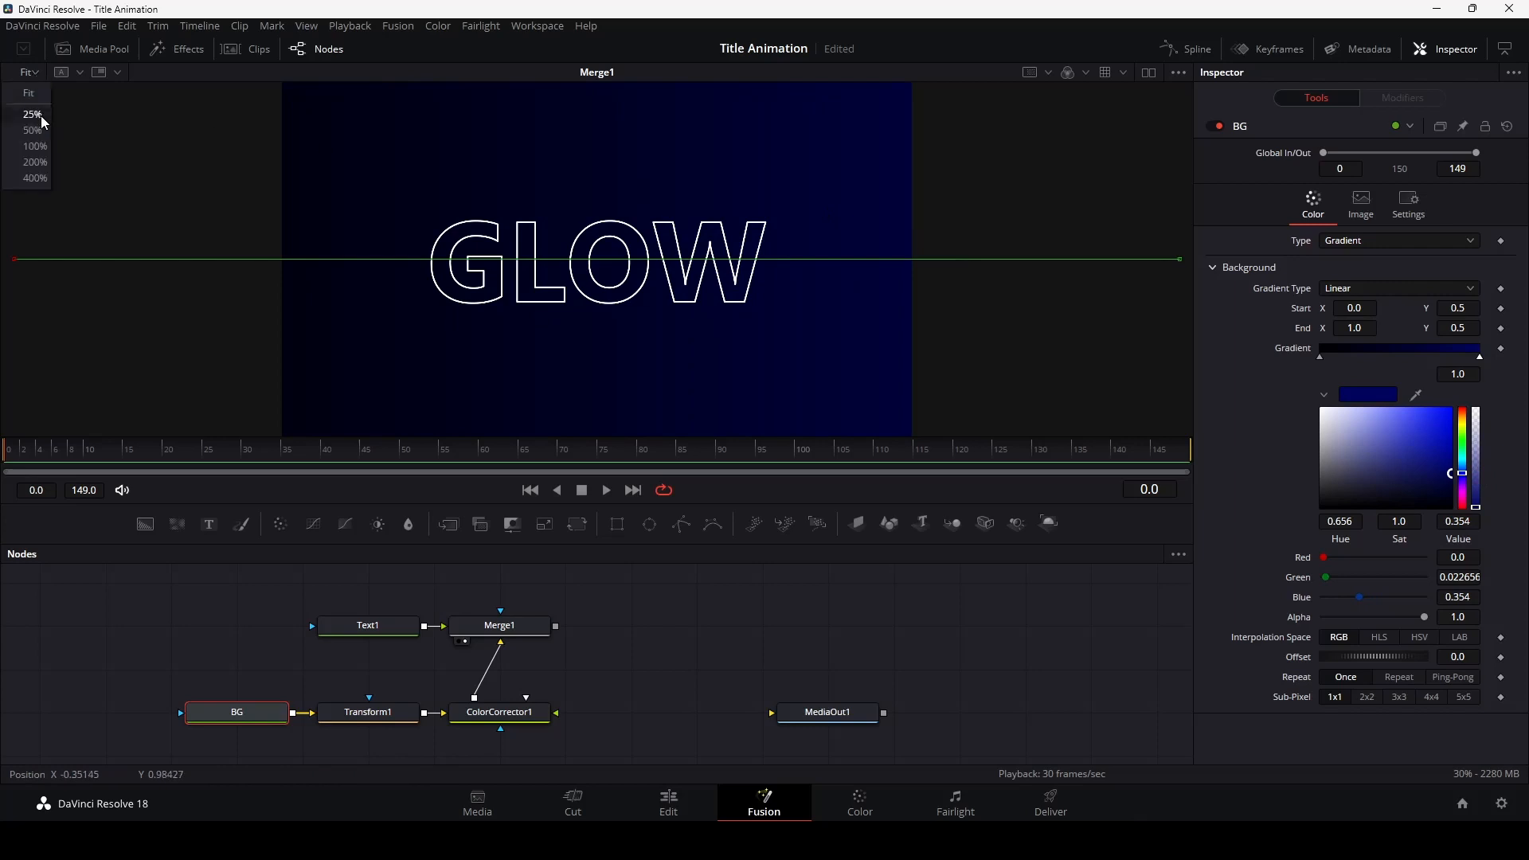
click(35, 130)
click(26, 72)
click(32, 113)
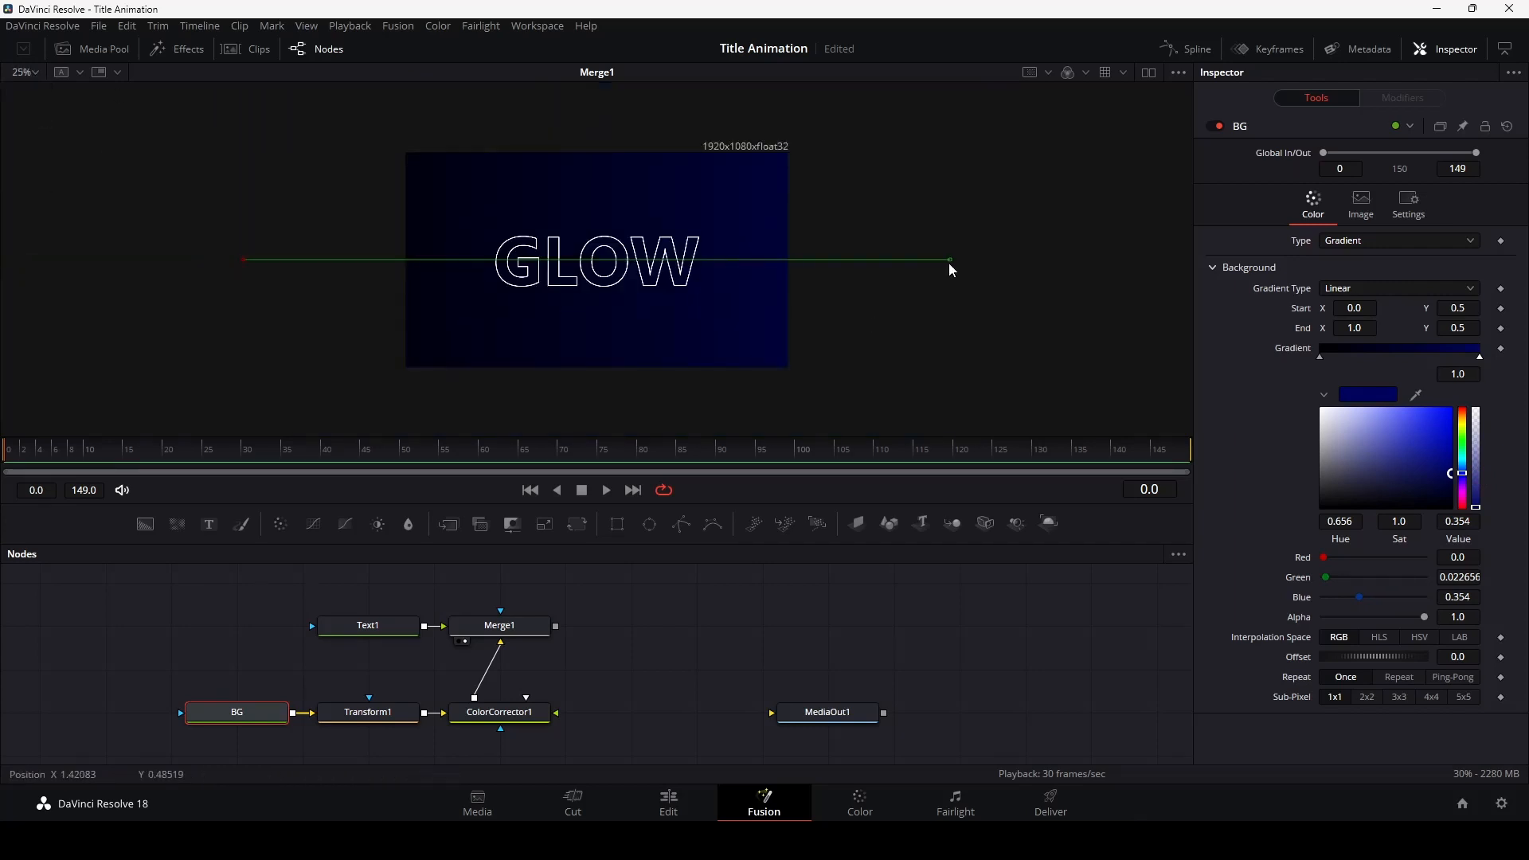
drag(949, 263, 629, 394)
drag(706, 160, 711, 237)
drag(615, 124, 610, 58)
drag(630, 289, 665, 160)
drag(672, 343, 662, 346)
click(26, 74)
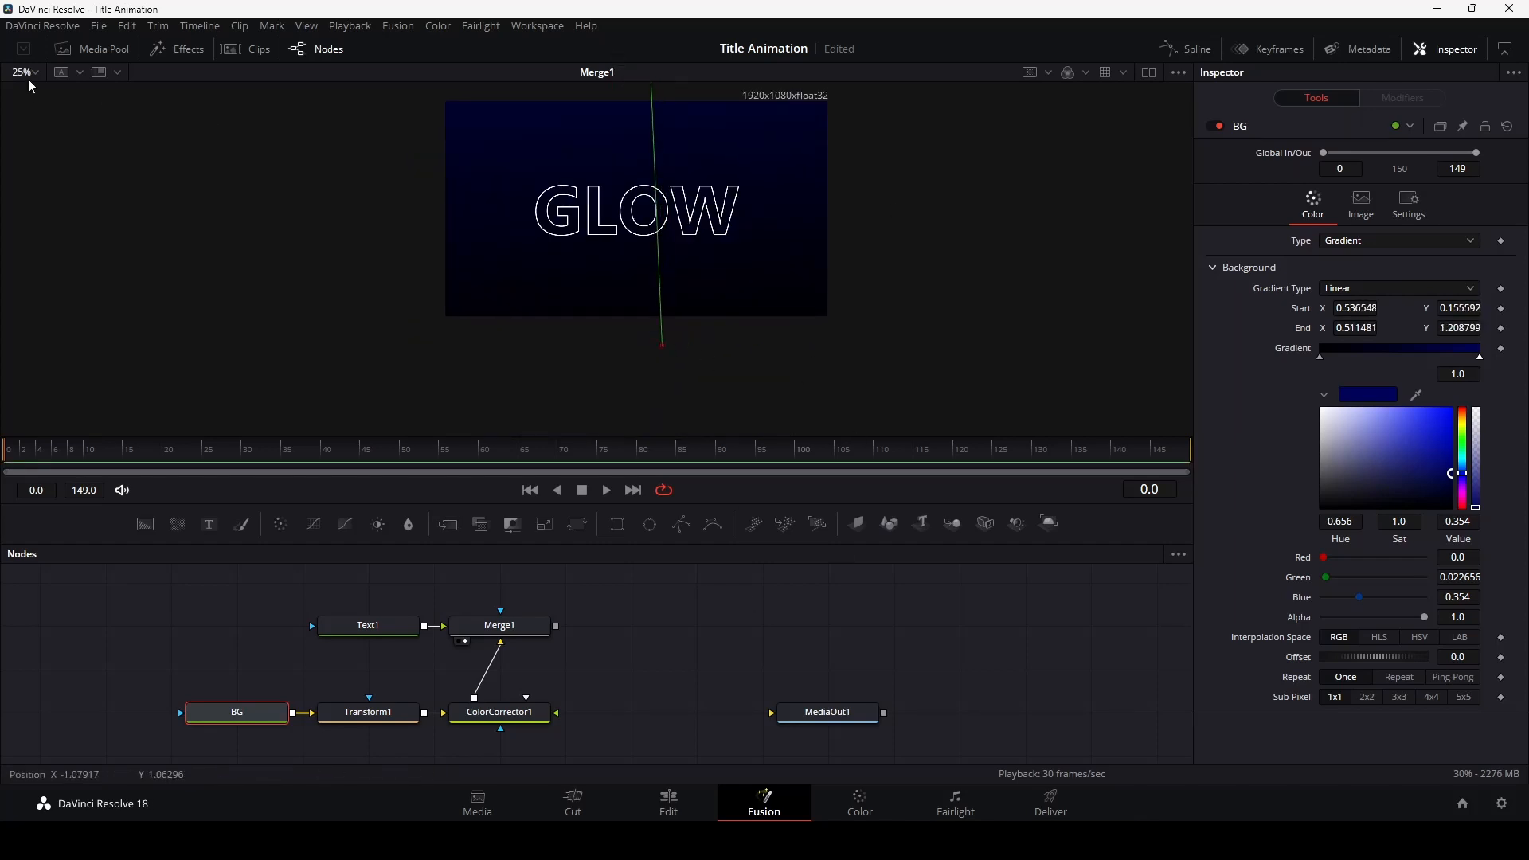
click(30, 85)
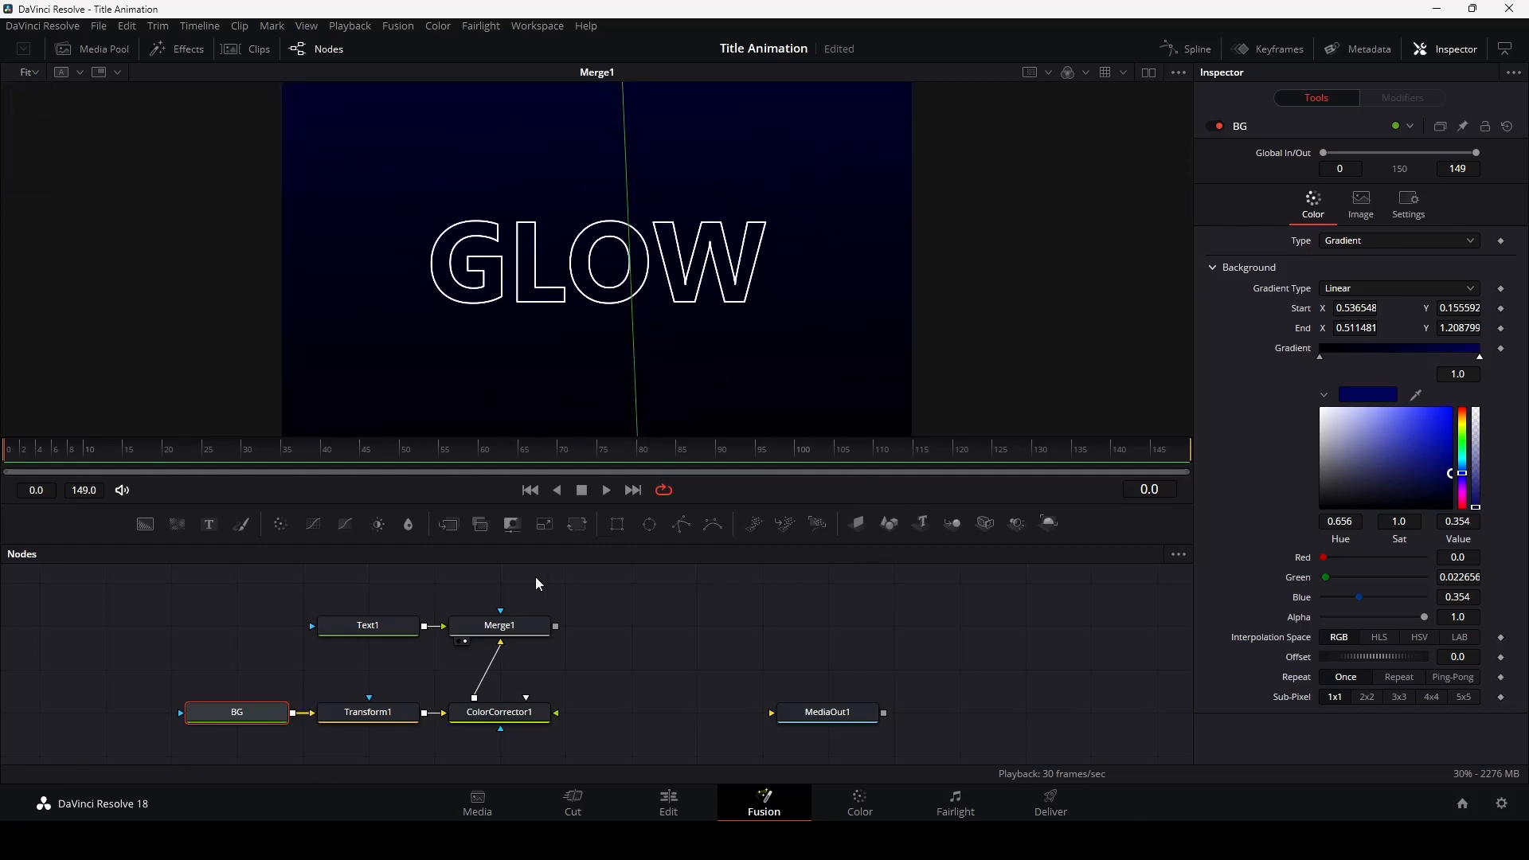
- Set the Blend of Merge1 to 0.15 so that the GLOW outline is faint
click(495, 629)
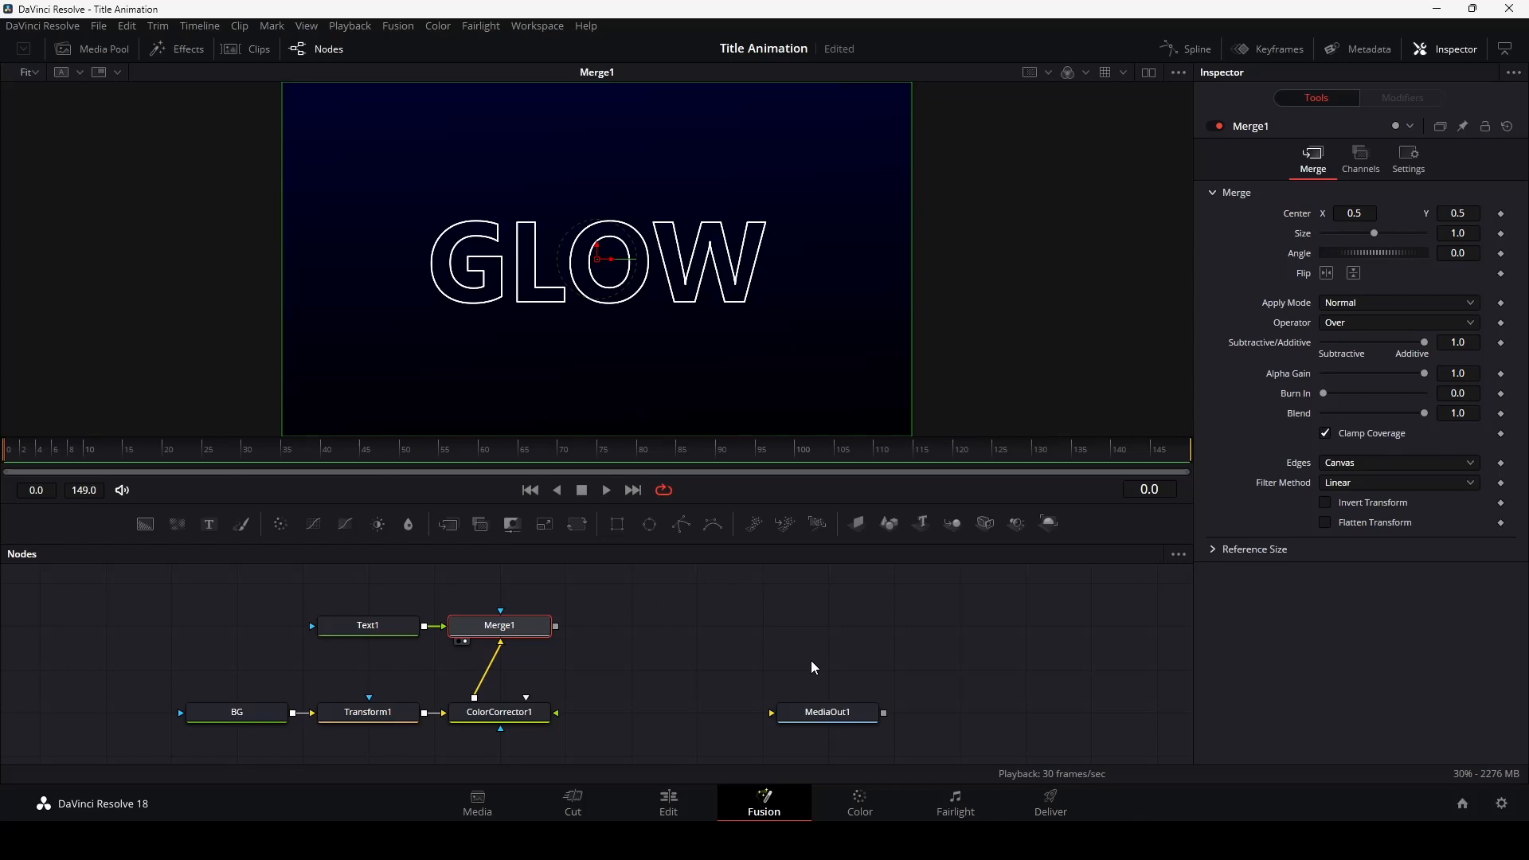
drag(1424, 413, 1376, 414)
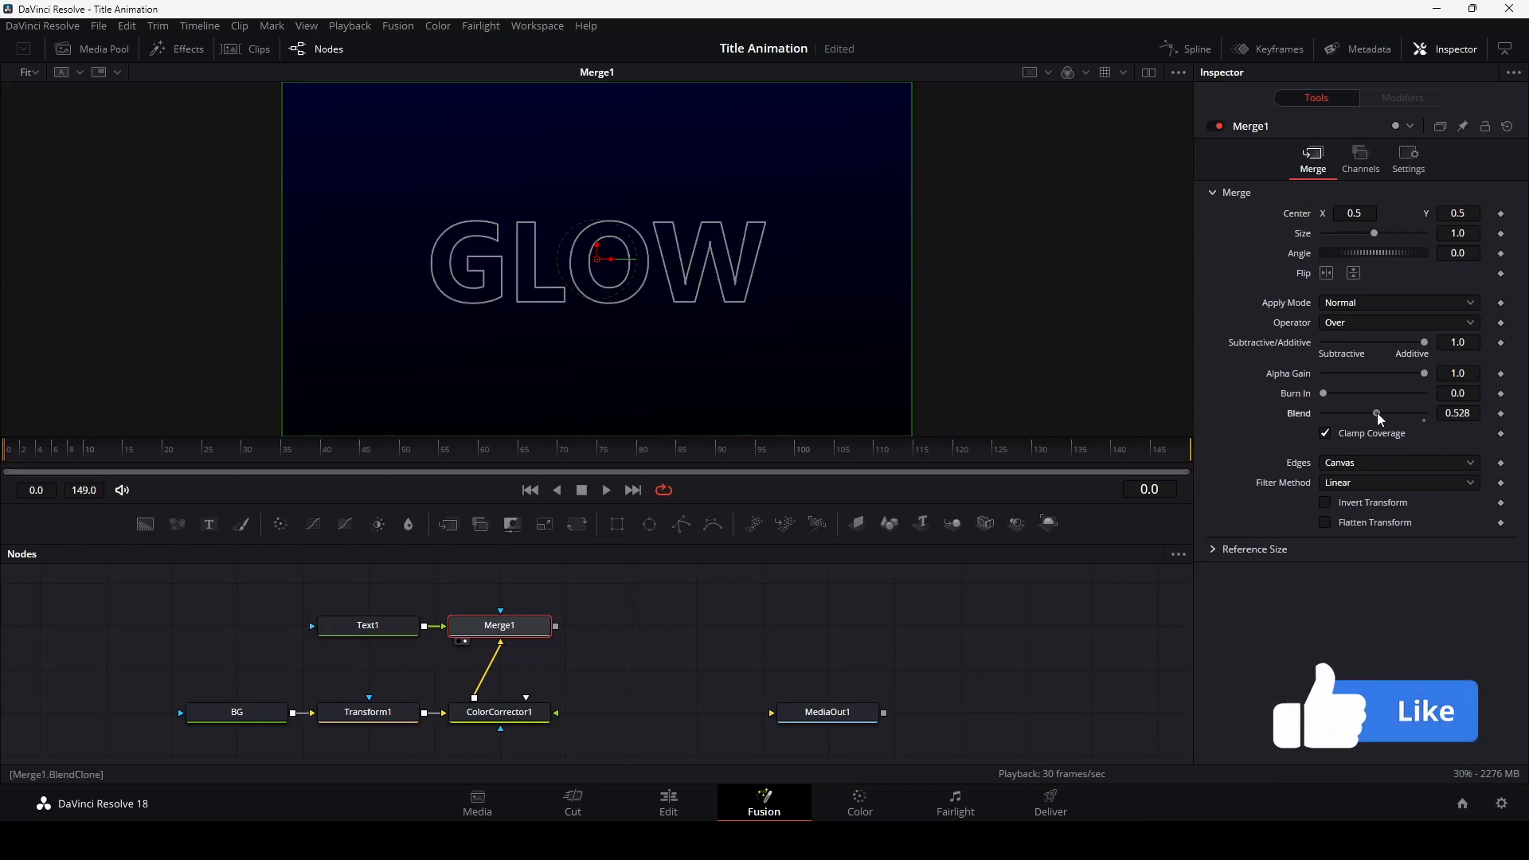
click(1455, 413)
text(0.15)
key(Tab)
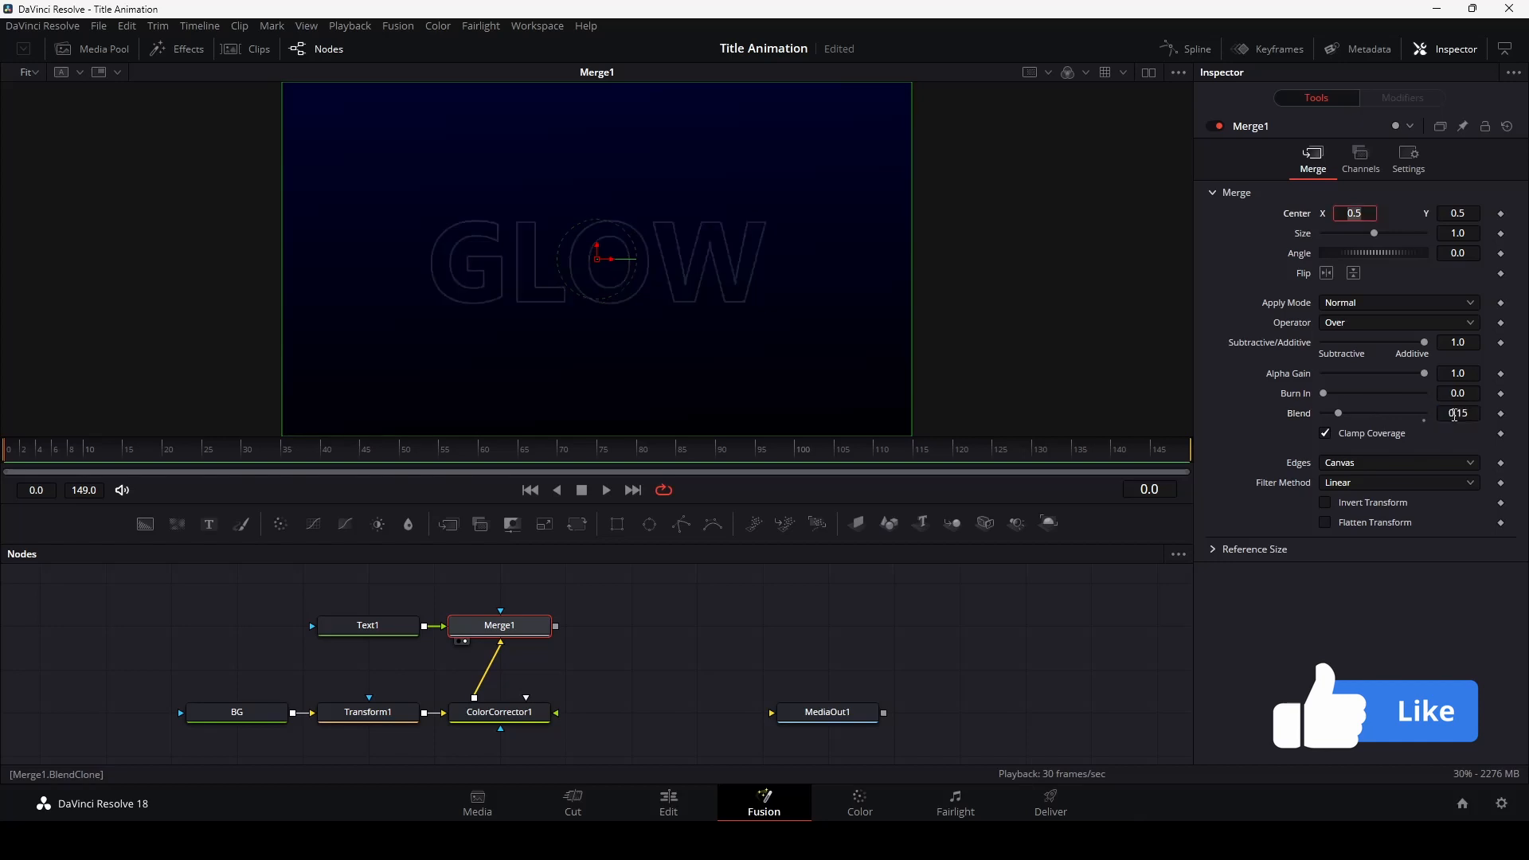
- Move MediaOut1 farther from the other nodes and add a Glow node above Merge1
drag(653, 742, 976, 742)
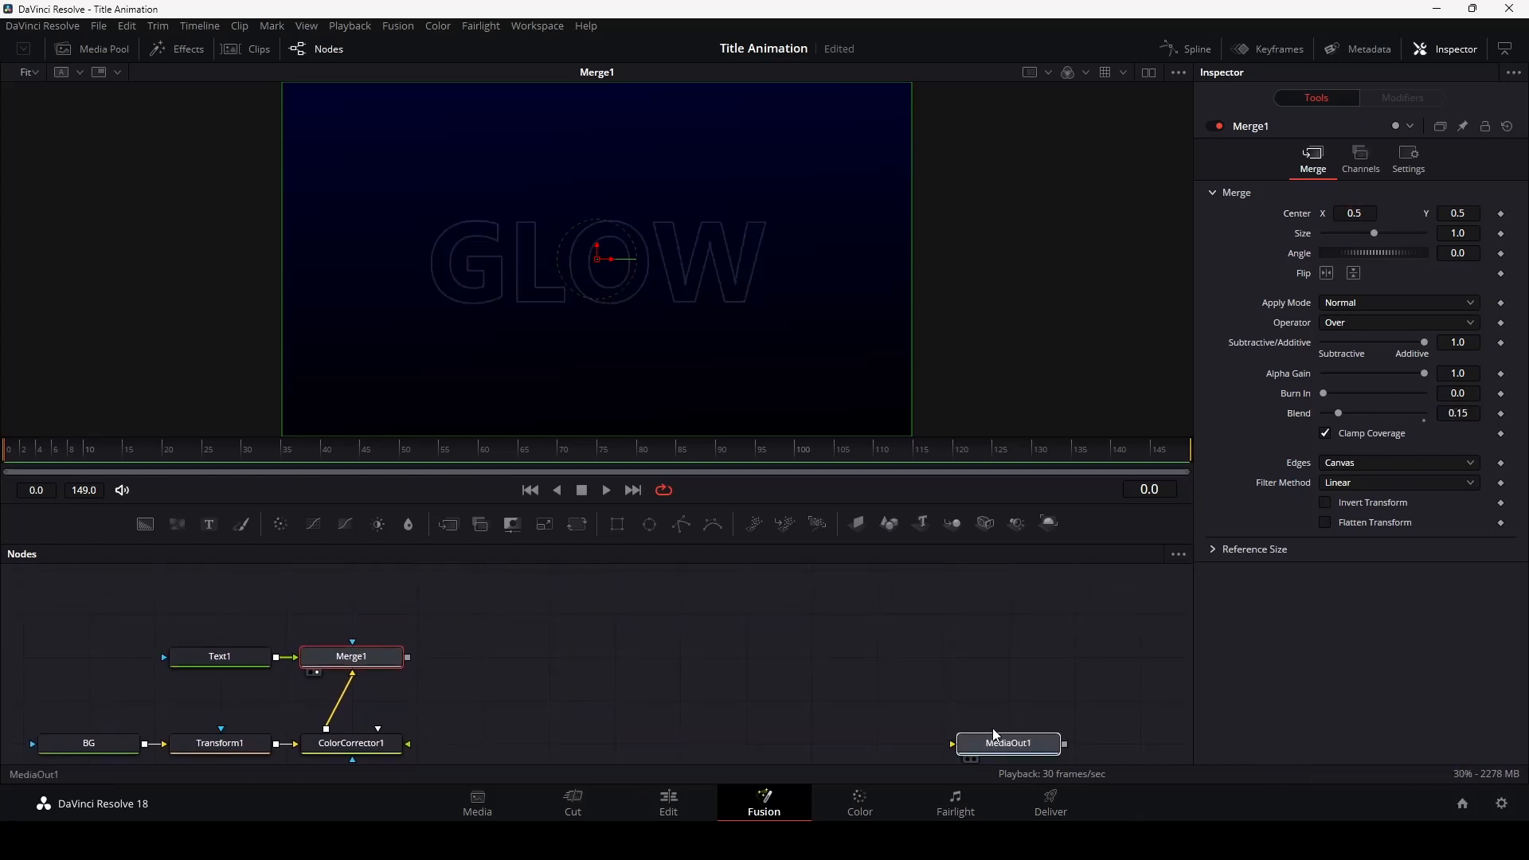
drag(461, 636, 642, 585)
key(shift+space)
text(GLOW)
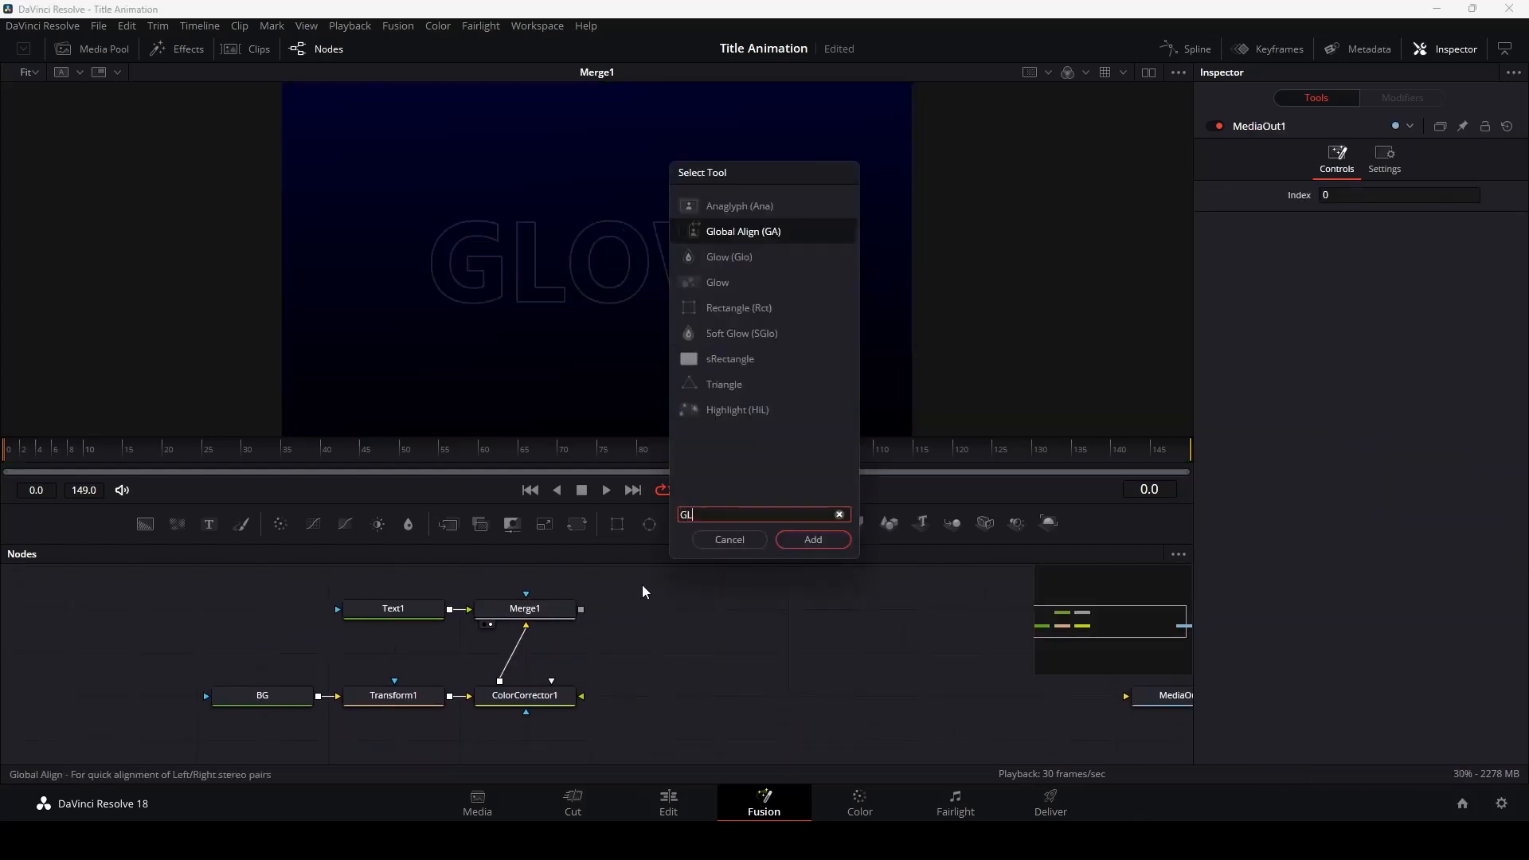
click(815, 539)
drag(678, 655, 578, 600)
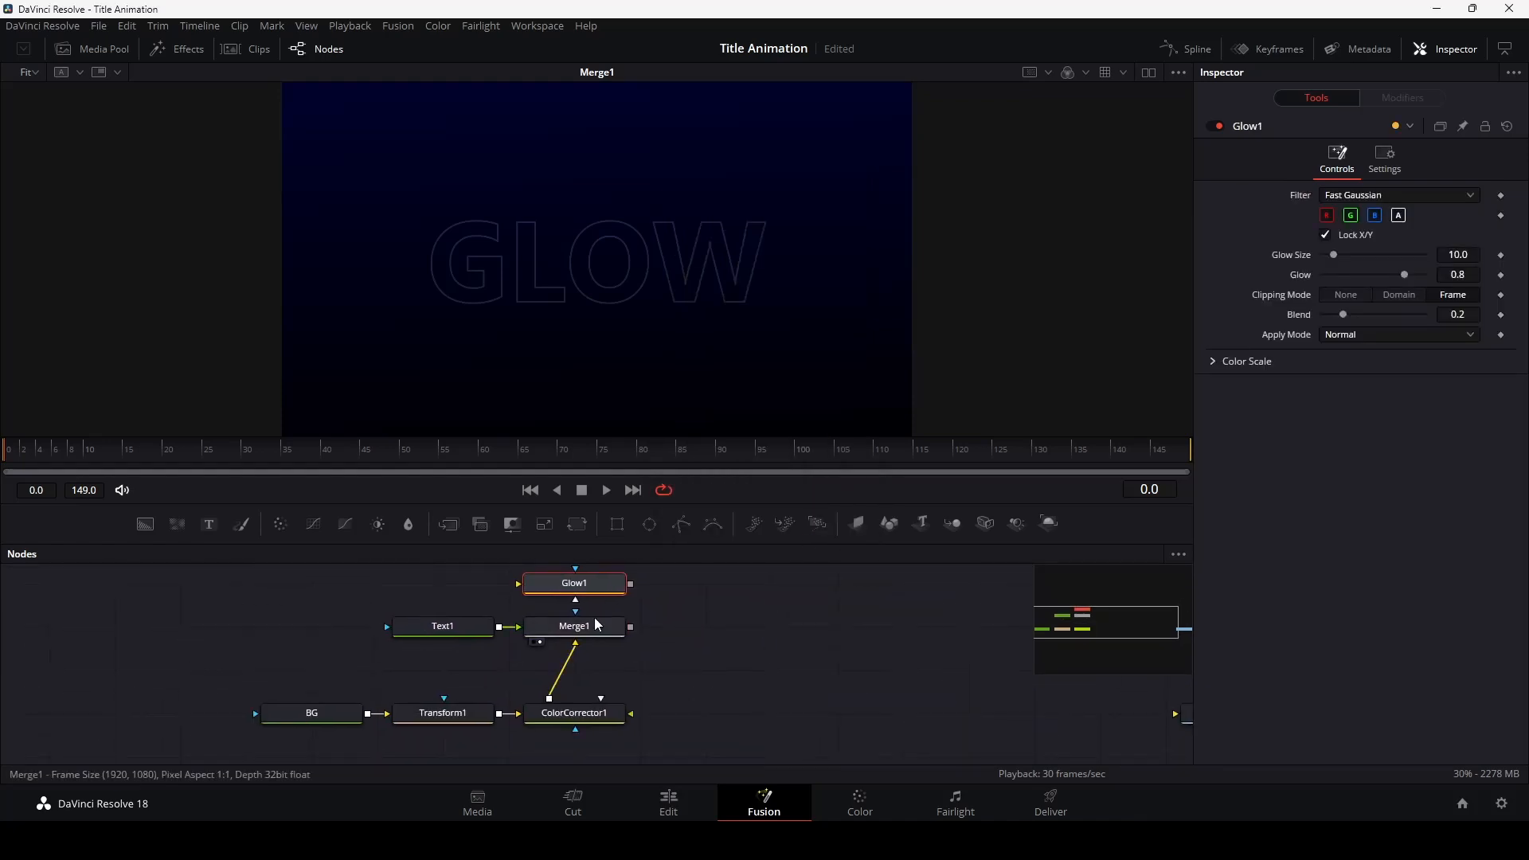
- Feed Text1 into Glow1, merge the glow over Merge1 with a new Merge node, and display the result
drag(498, 626, 635, 314)
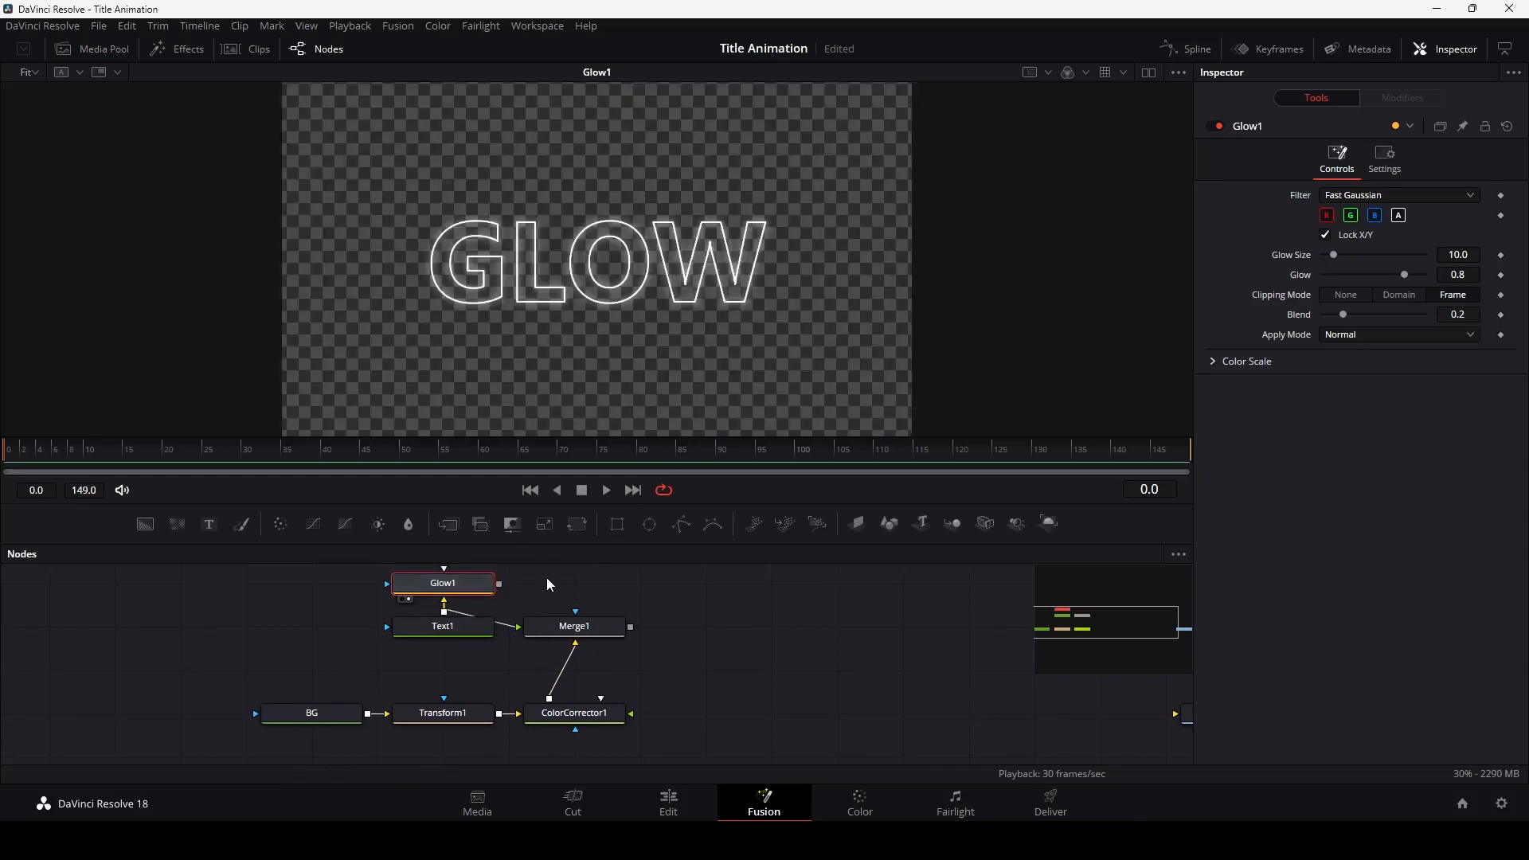
drag(512, 523, 409, 687)
drag(545, 678, 654, 221)
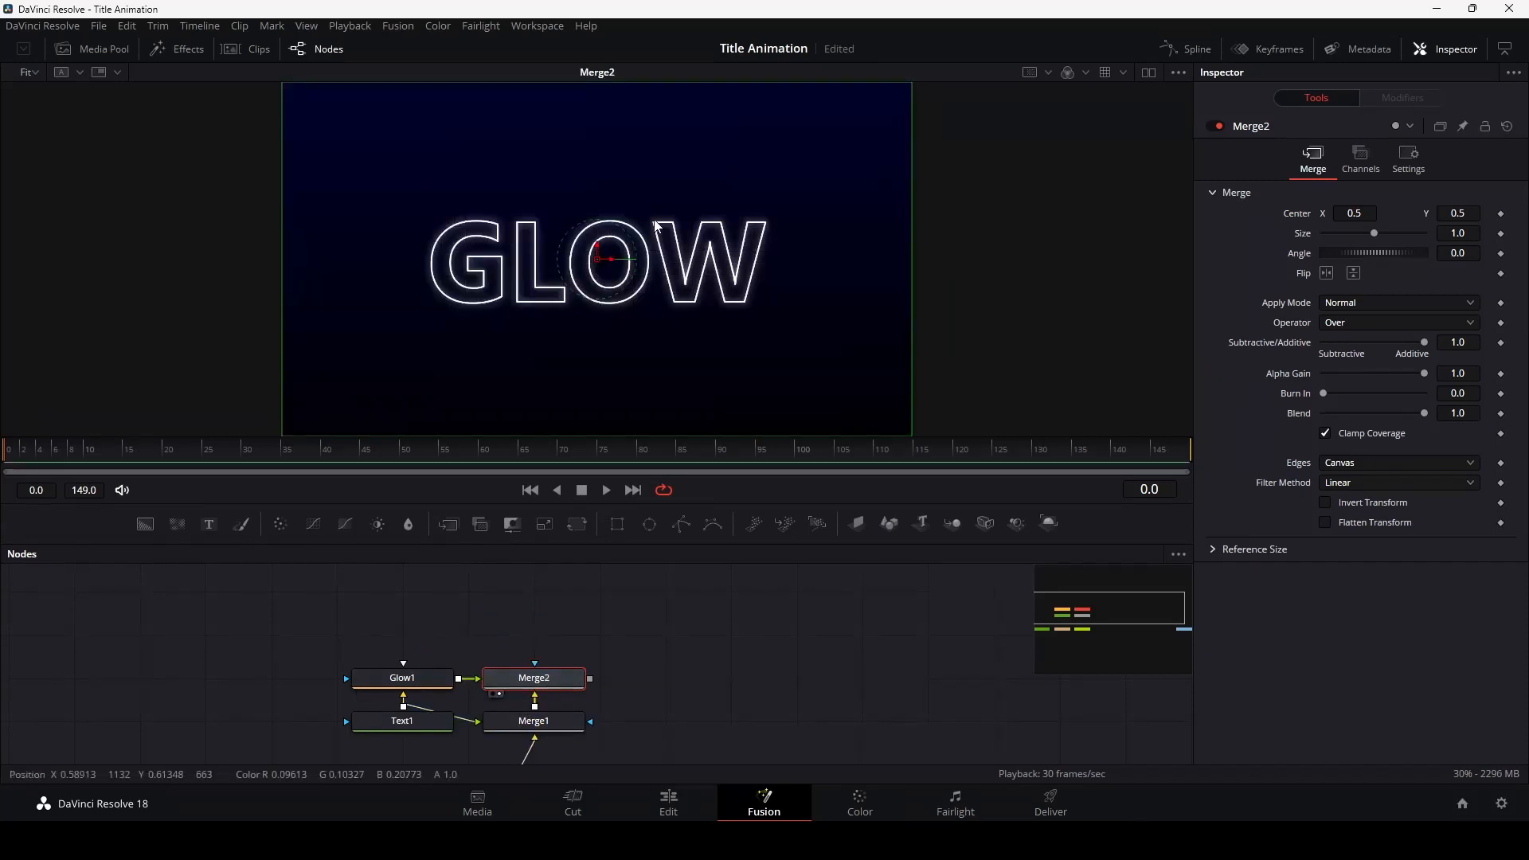
- Set Glow1's glow size to 20 and its glow strength to 0.9
click(402, 677)
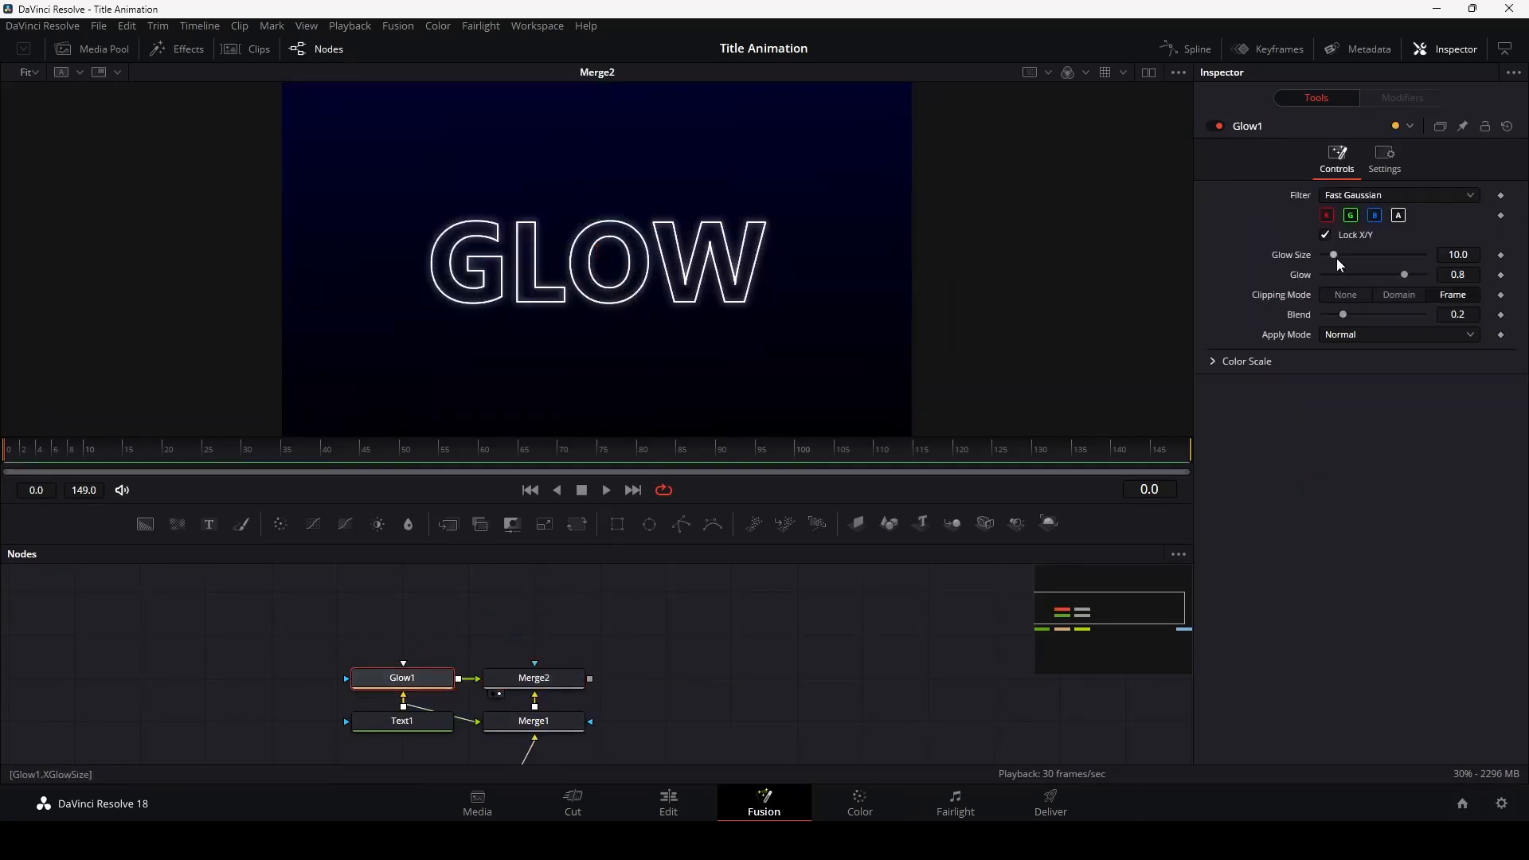
click(1465, 254)
text(20)
key(Tab)
text(1)
key(Return)
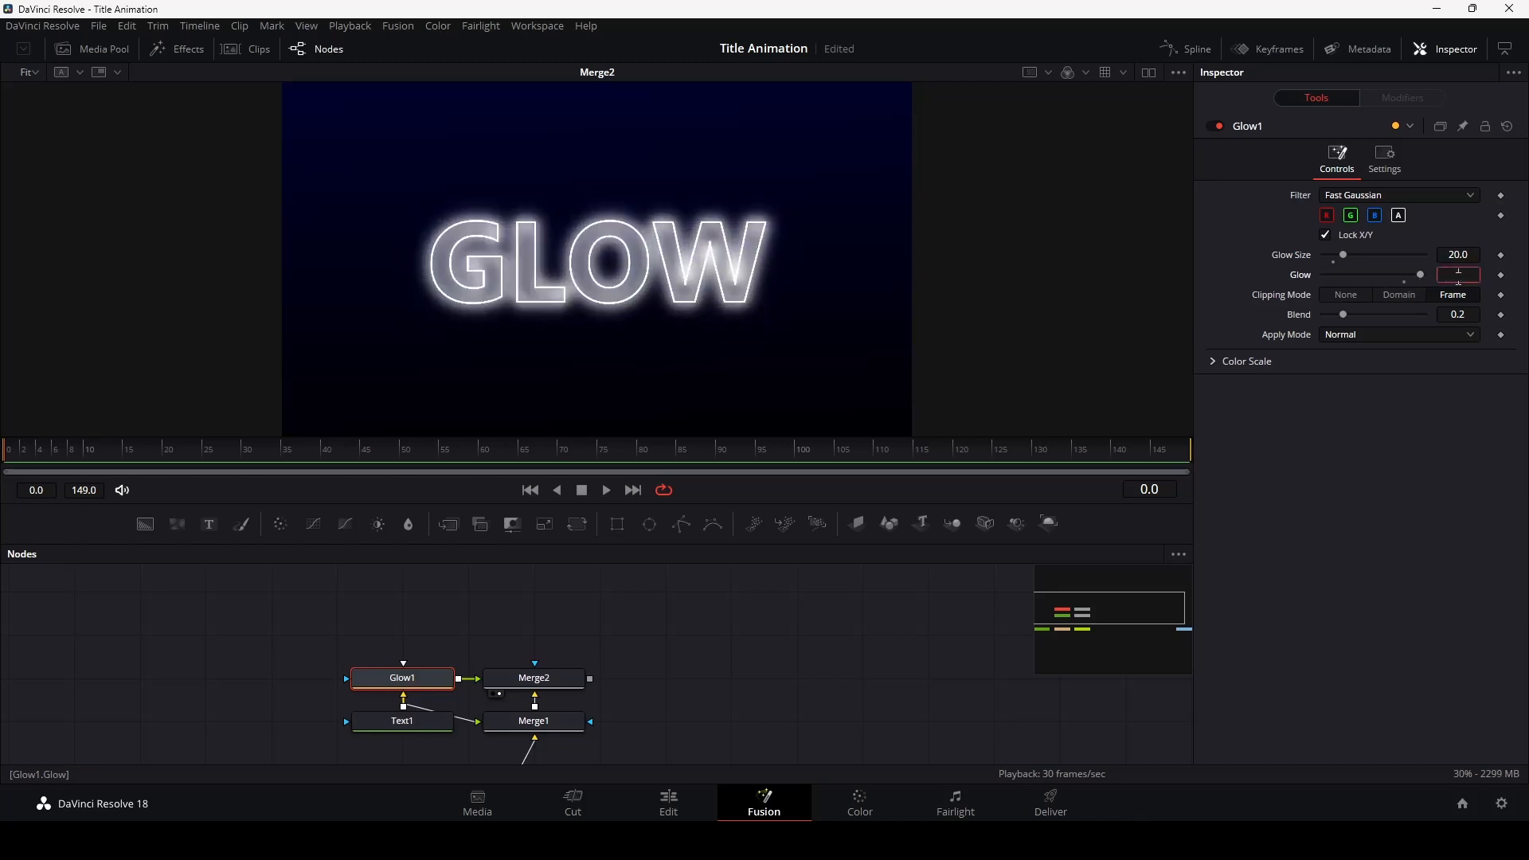
key(Return)
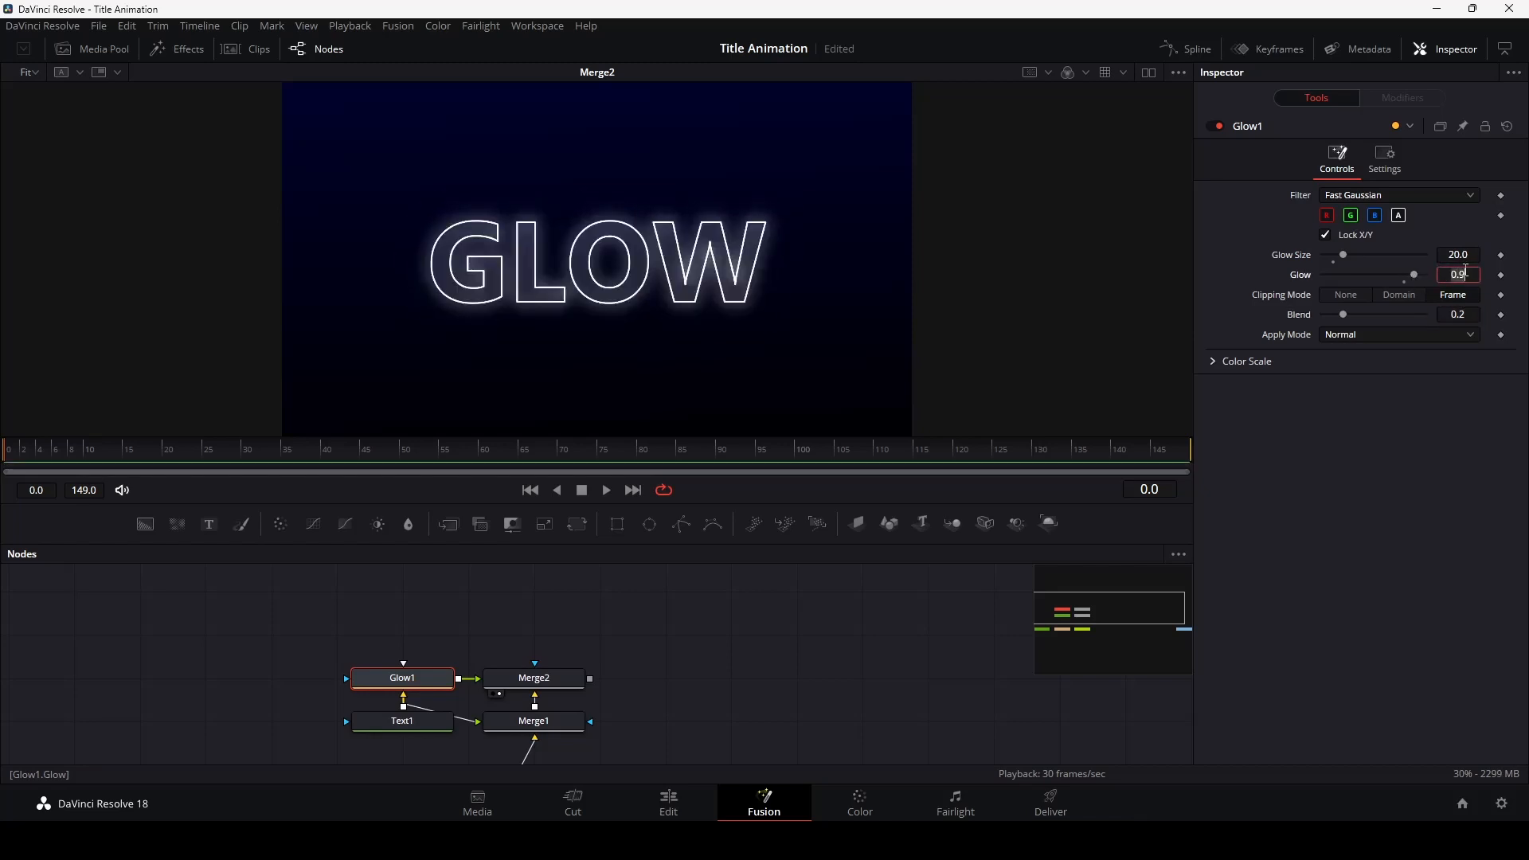
- Try a glow strength of 0.85 on Glow1, and undo the change
key(BackSpace)
key(BackSpace)
key(BackSpace)
text(.85)
key(Return)
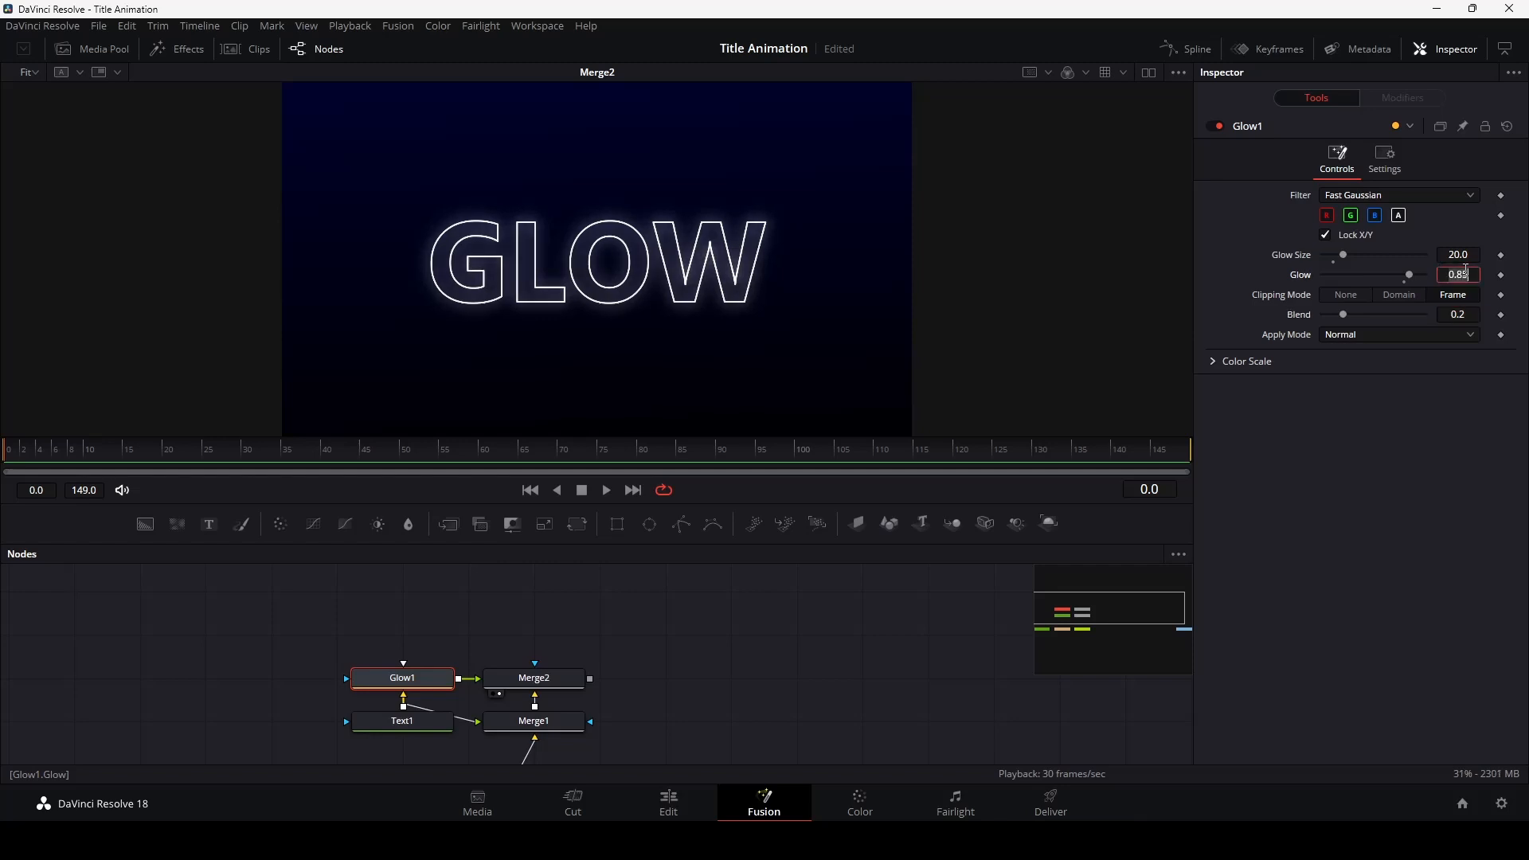
key(ctrl+z)
key(Tab)
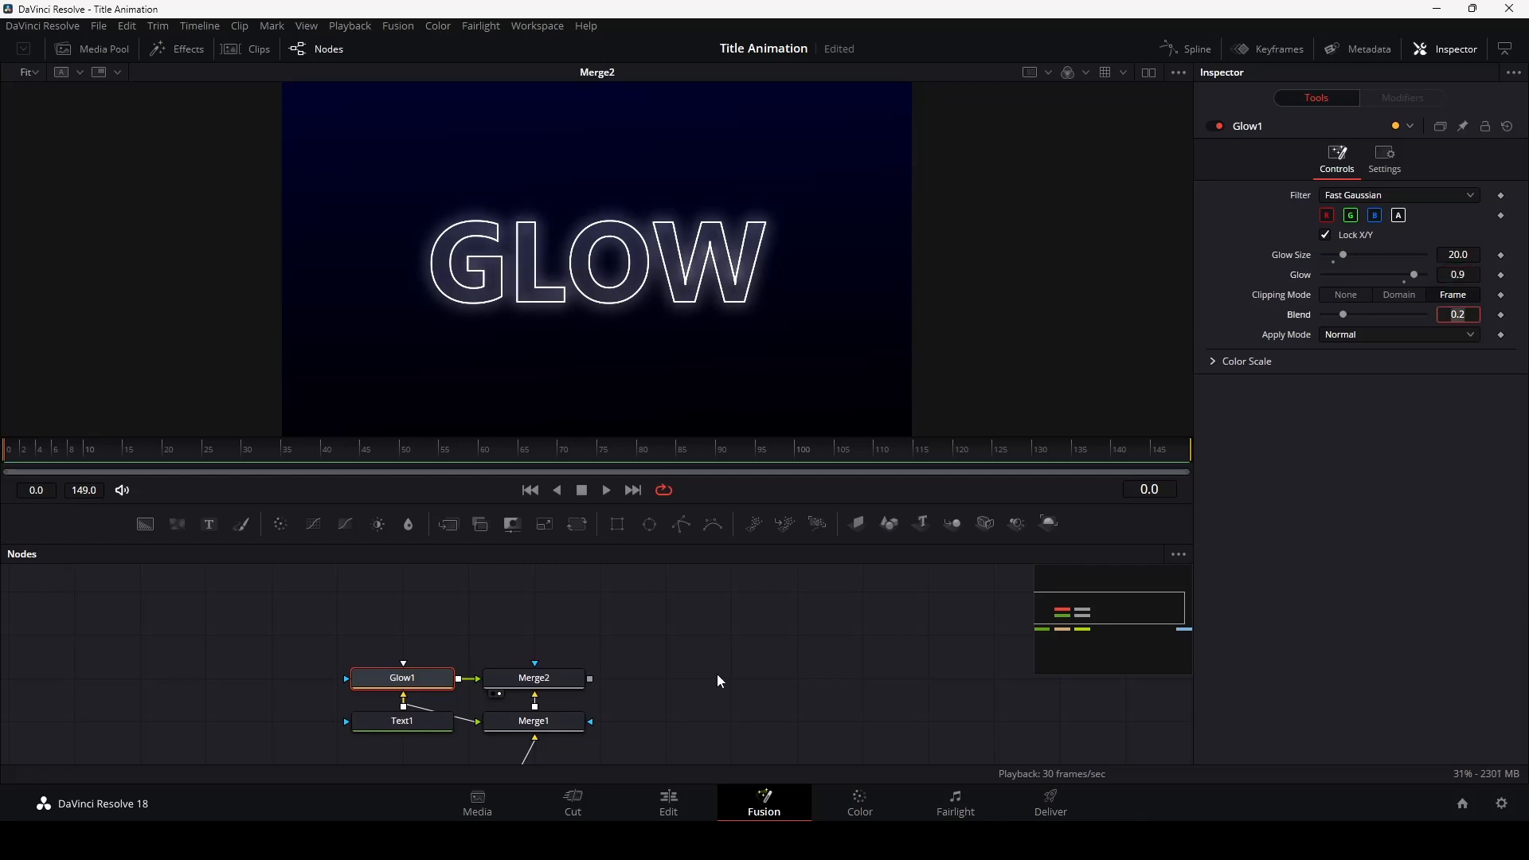
- Add a Color Corrector fed by Merge2, tint it purple at full strength, and display its result
drag(743, 660, 615, 688)
click(601, 659)
drag(280, 524, 624, 720)
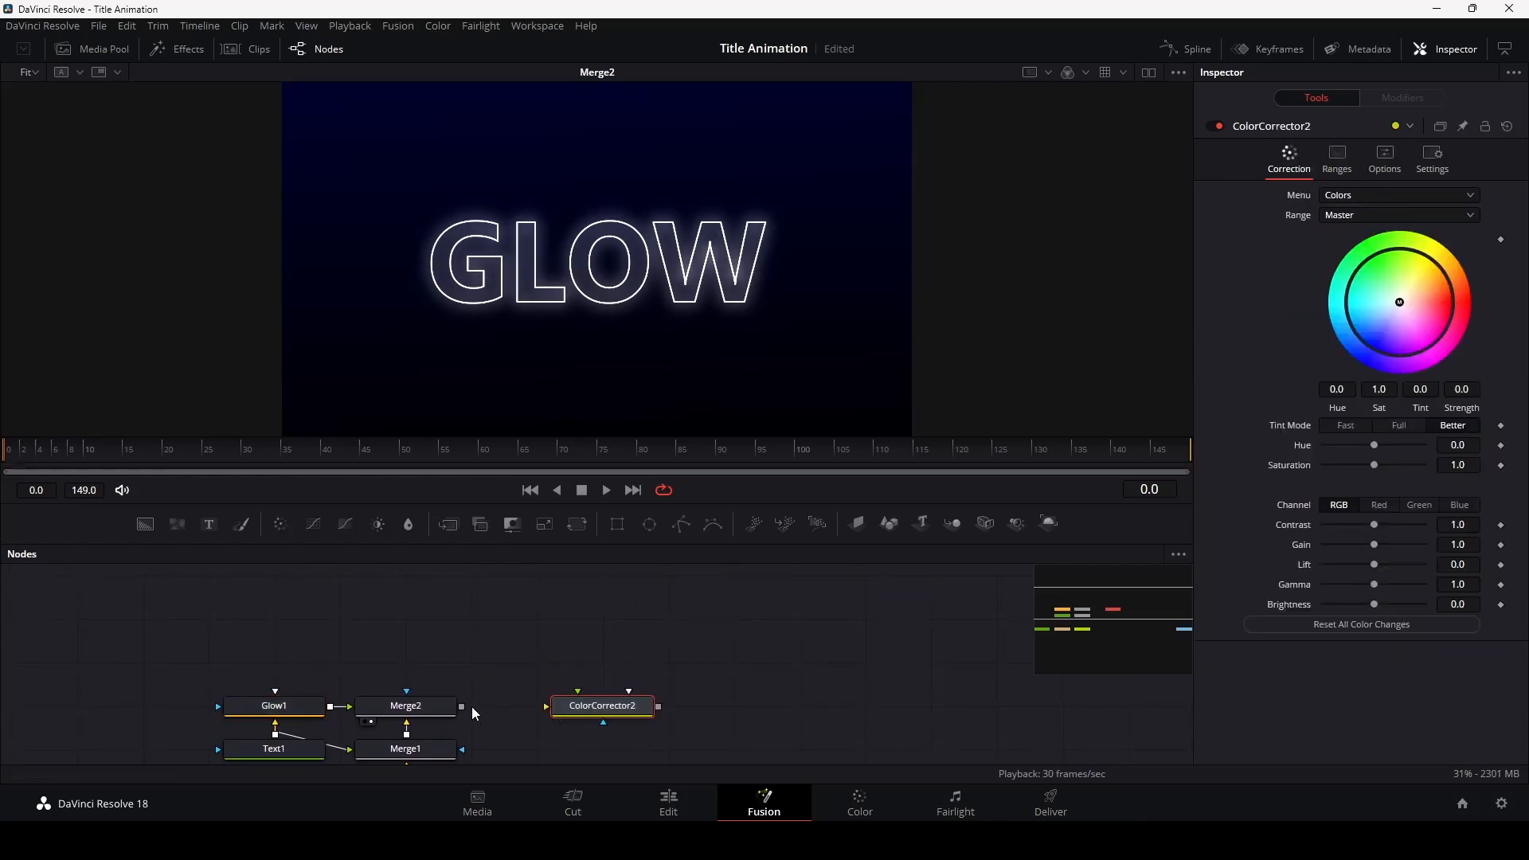
drag(462, 707, 611, 708)
drag(1402, 303, 1413, 434)
key(1)
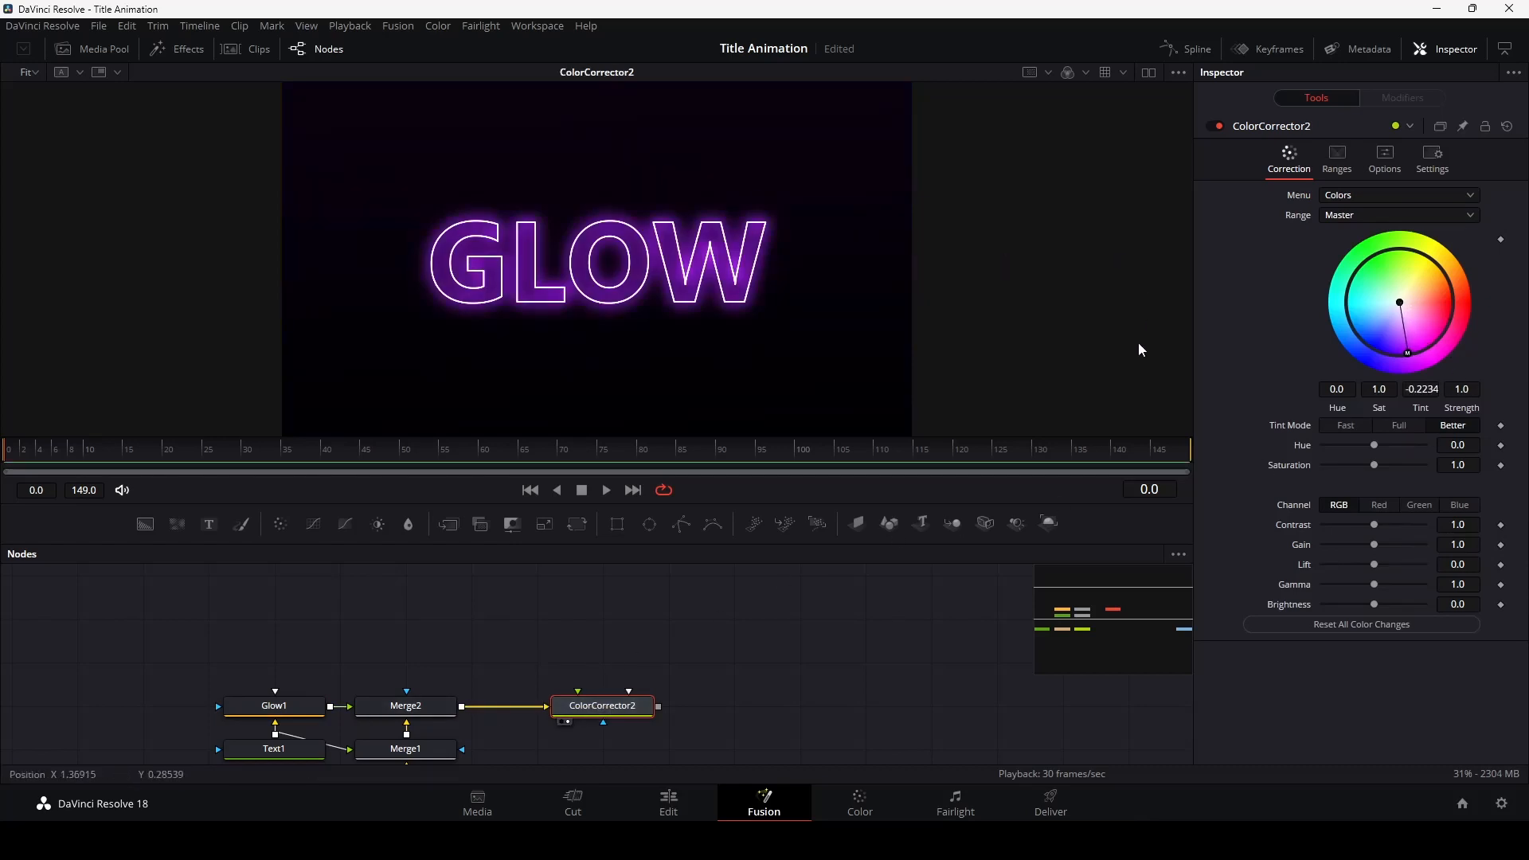
- Change the BG node's background type to Solid Color
drag(664, 583, 791, 495)
drag(671, 737, 804, 634)
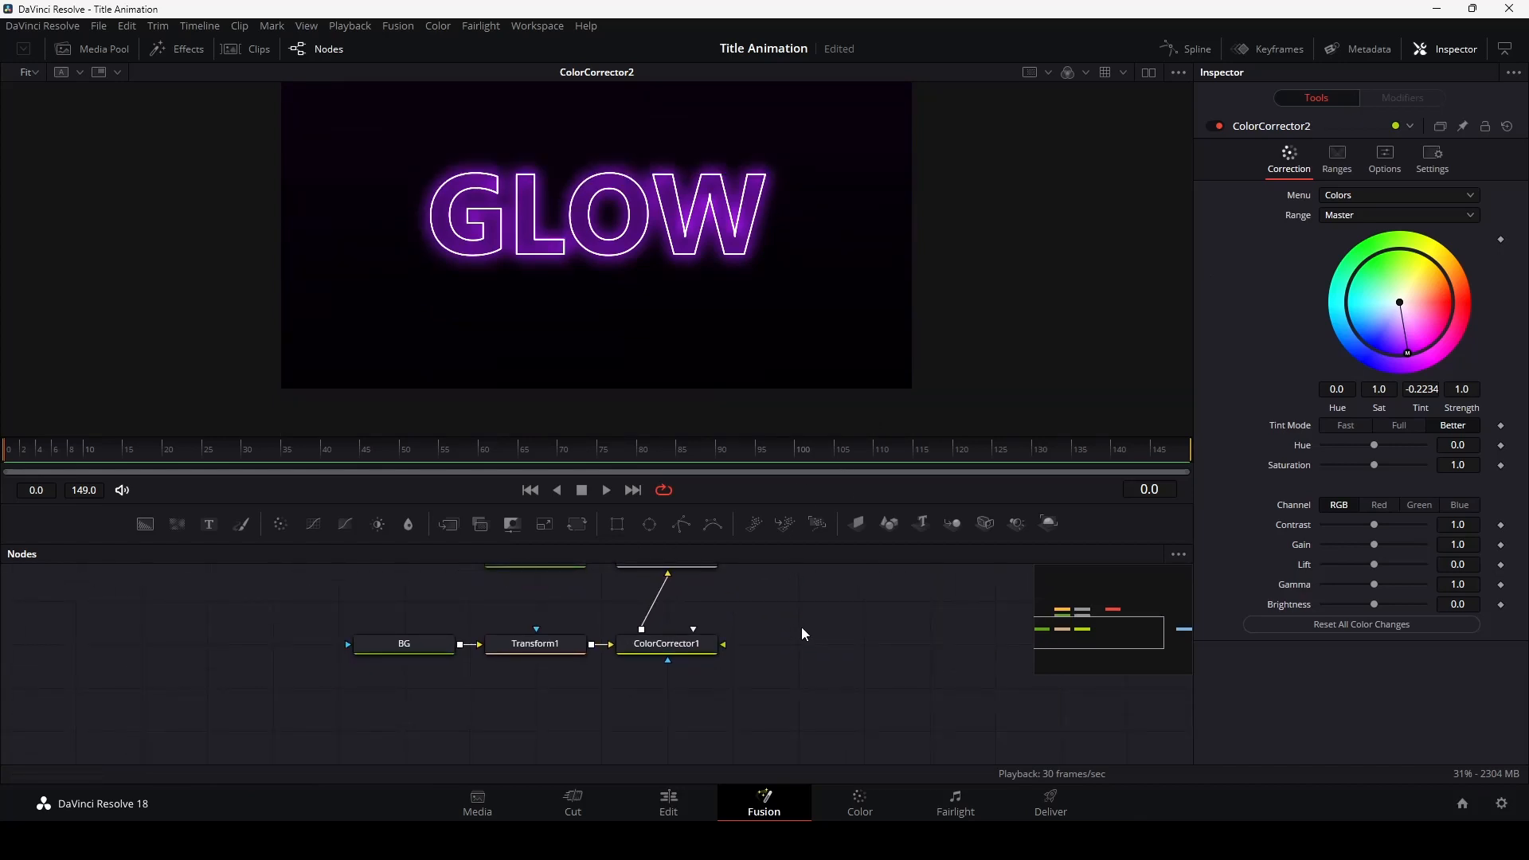
click(403, 643)
click(1377, 239)
click(1343, 266)
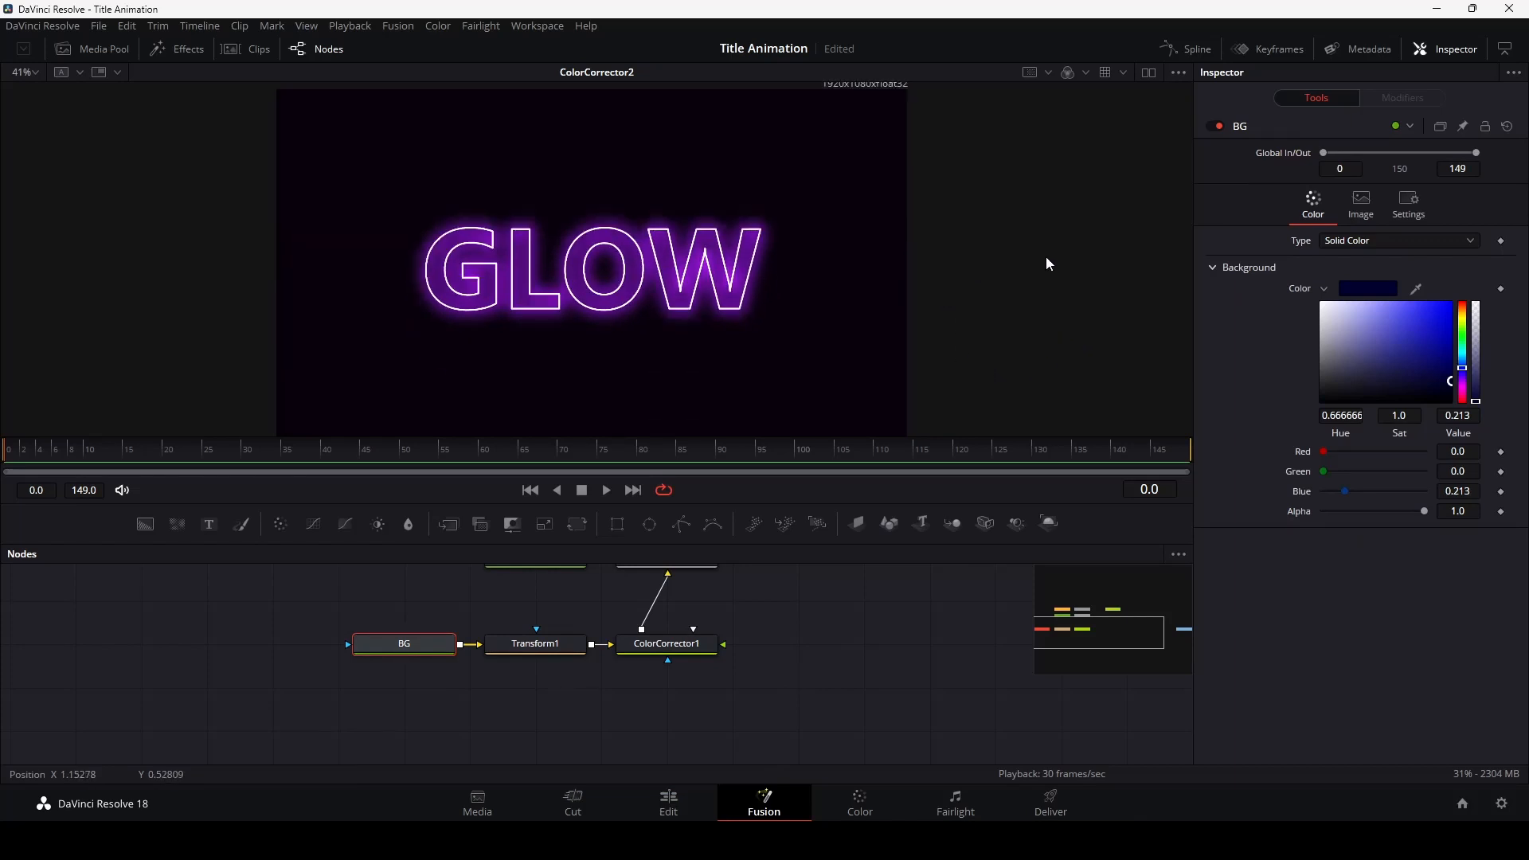
- Shift ColorCorrector2's master tint to blue at strength 1.0 and fit the image to the viewer
mouse_move(1360, 368)
mouse_down()
mouse_move(1323, 400)
mouse_move(1449, 393)
mouse_move(1455, 289)
mouse_move(1406, 298)
mouse_move(1430, 355)
mouse_move(1342, 345)
mouse_up()
scroll(871, 603, up, 5)
click(703, 695)
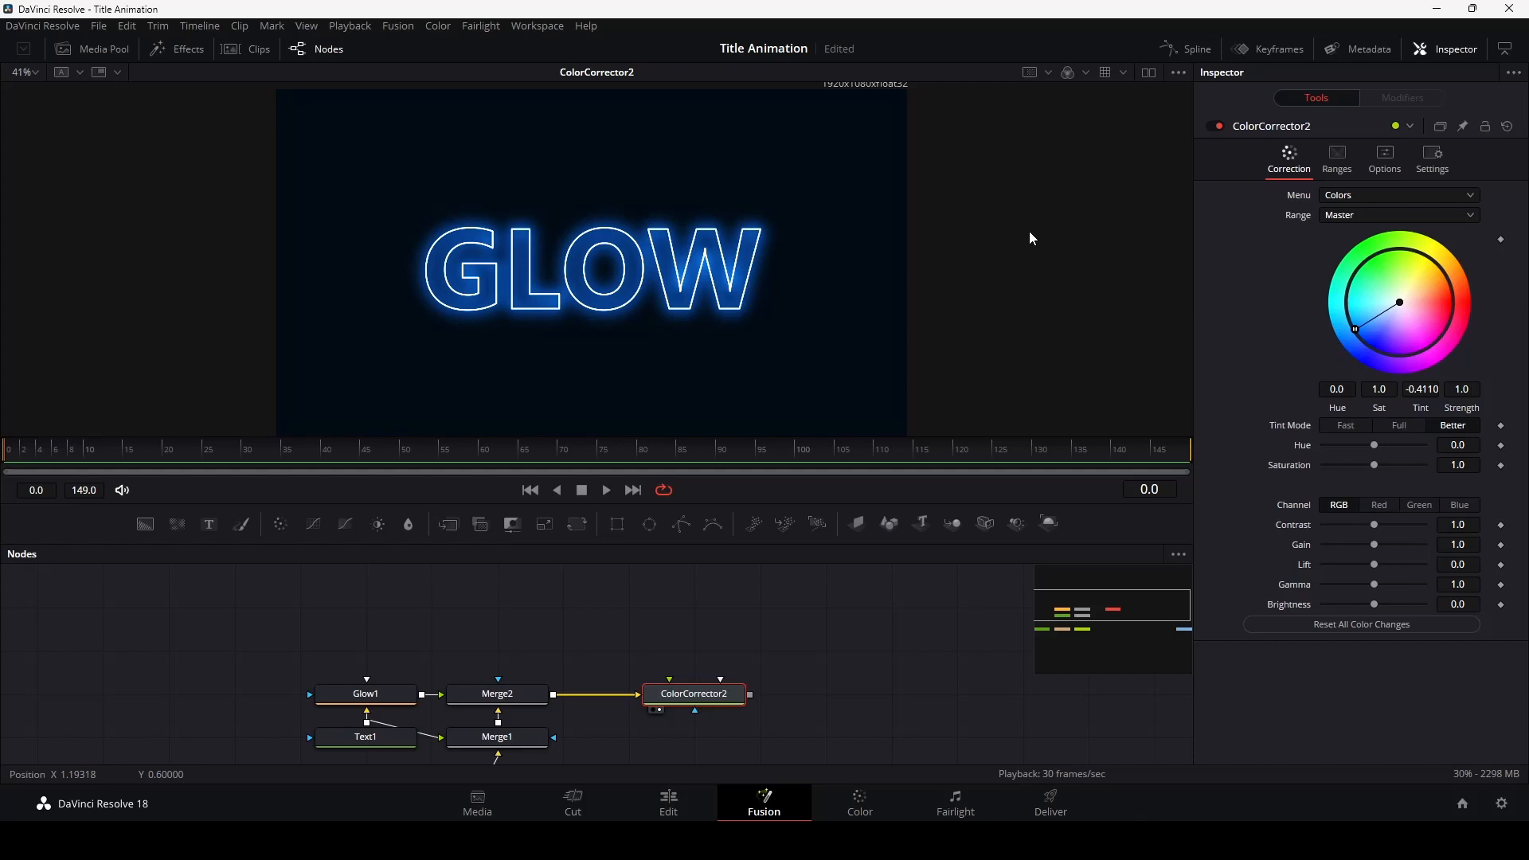
click(26, 72)
click(20, 96)
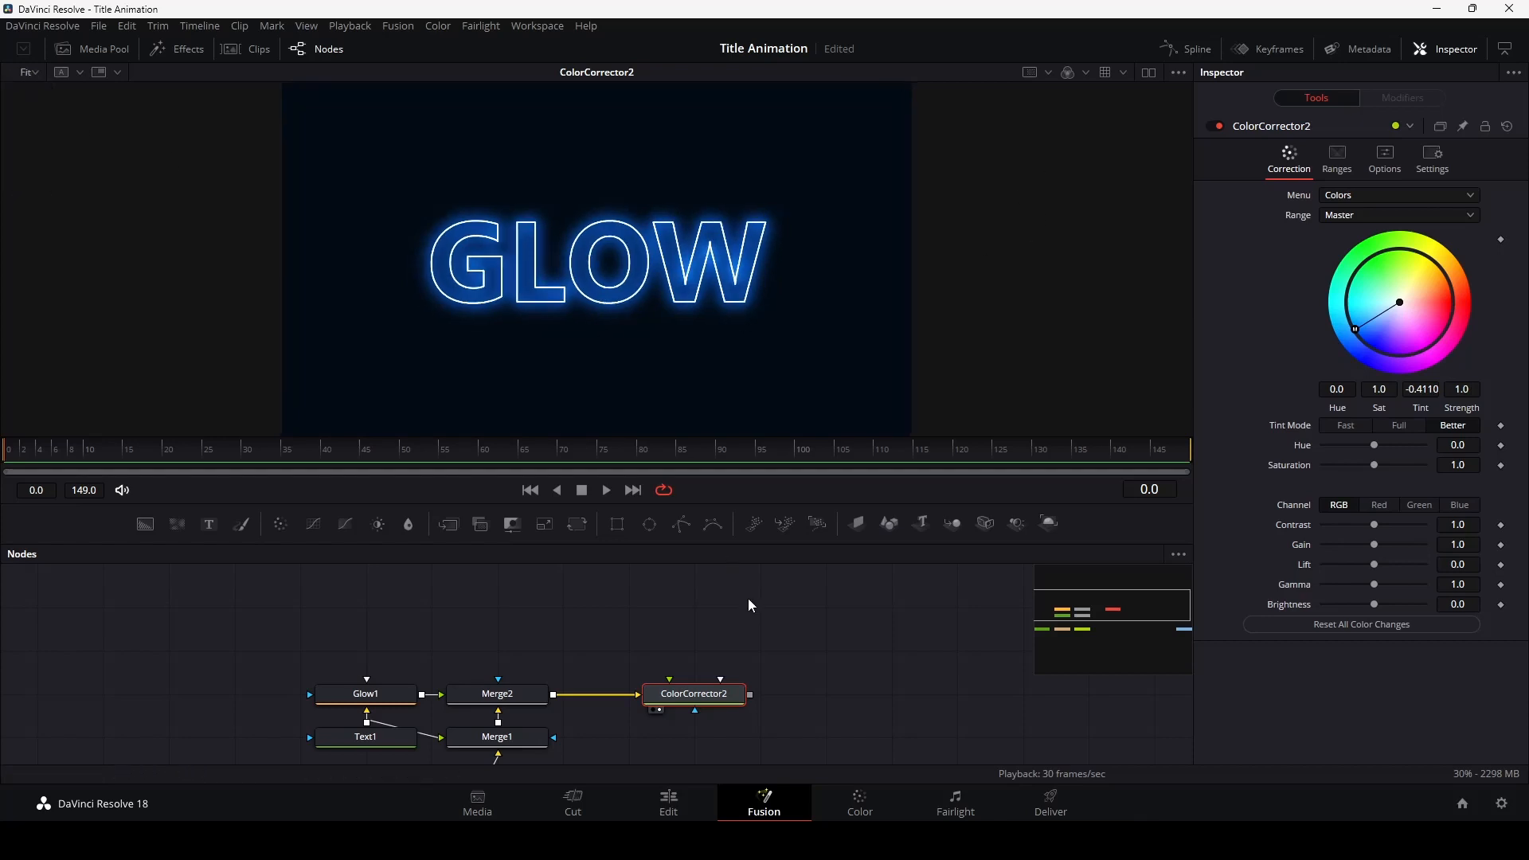
- Pin ColorCorrector2 and link its tint strength and saturation to Merge2's Blend with expressions
click(497, 693)
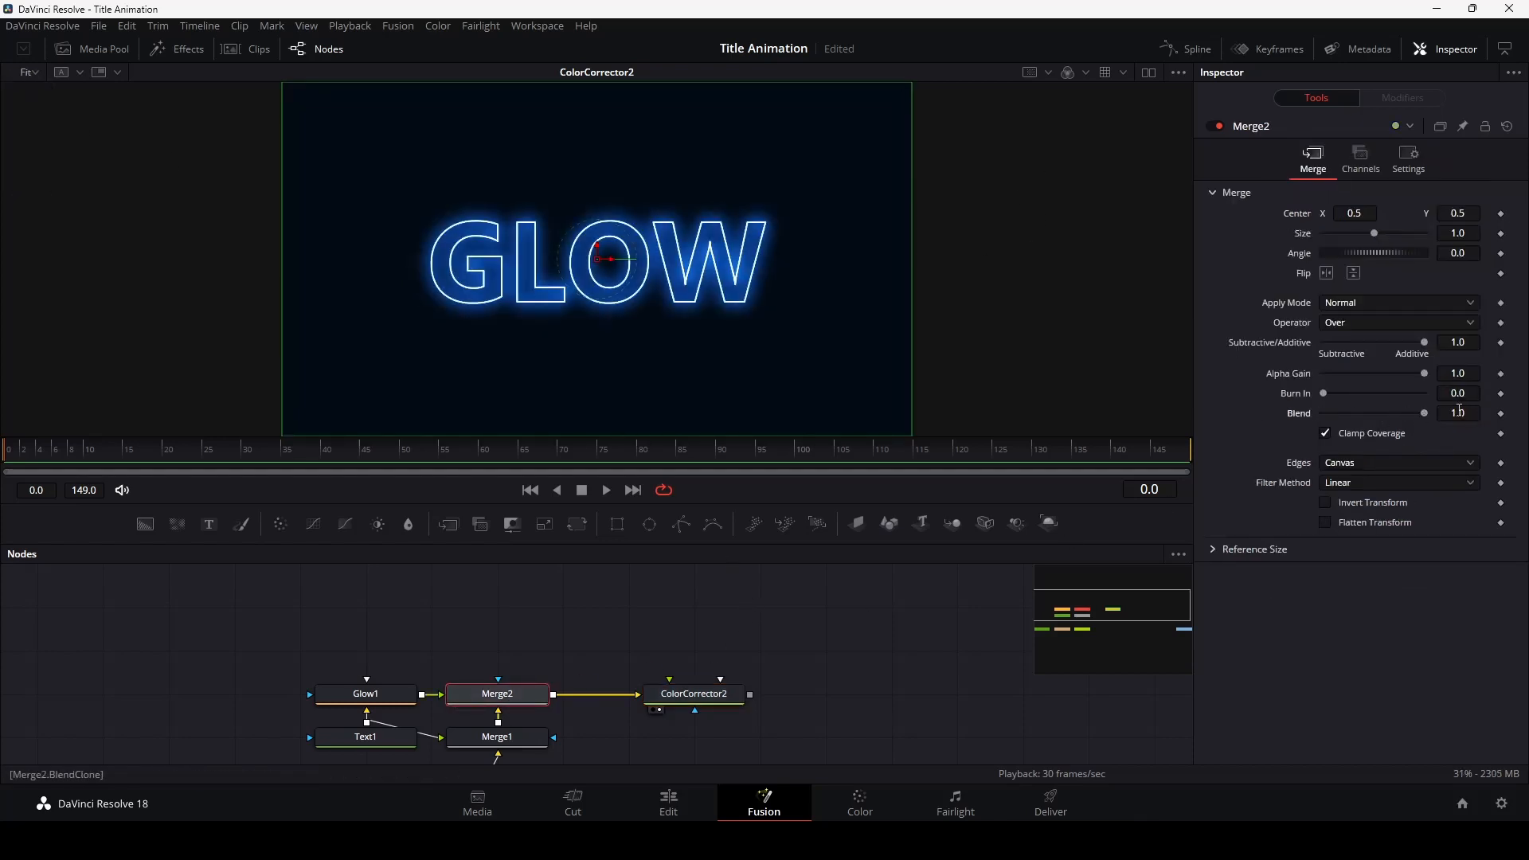
drag(769, 631, 810, 562)
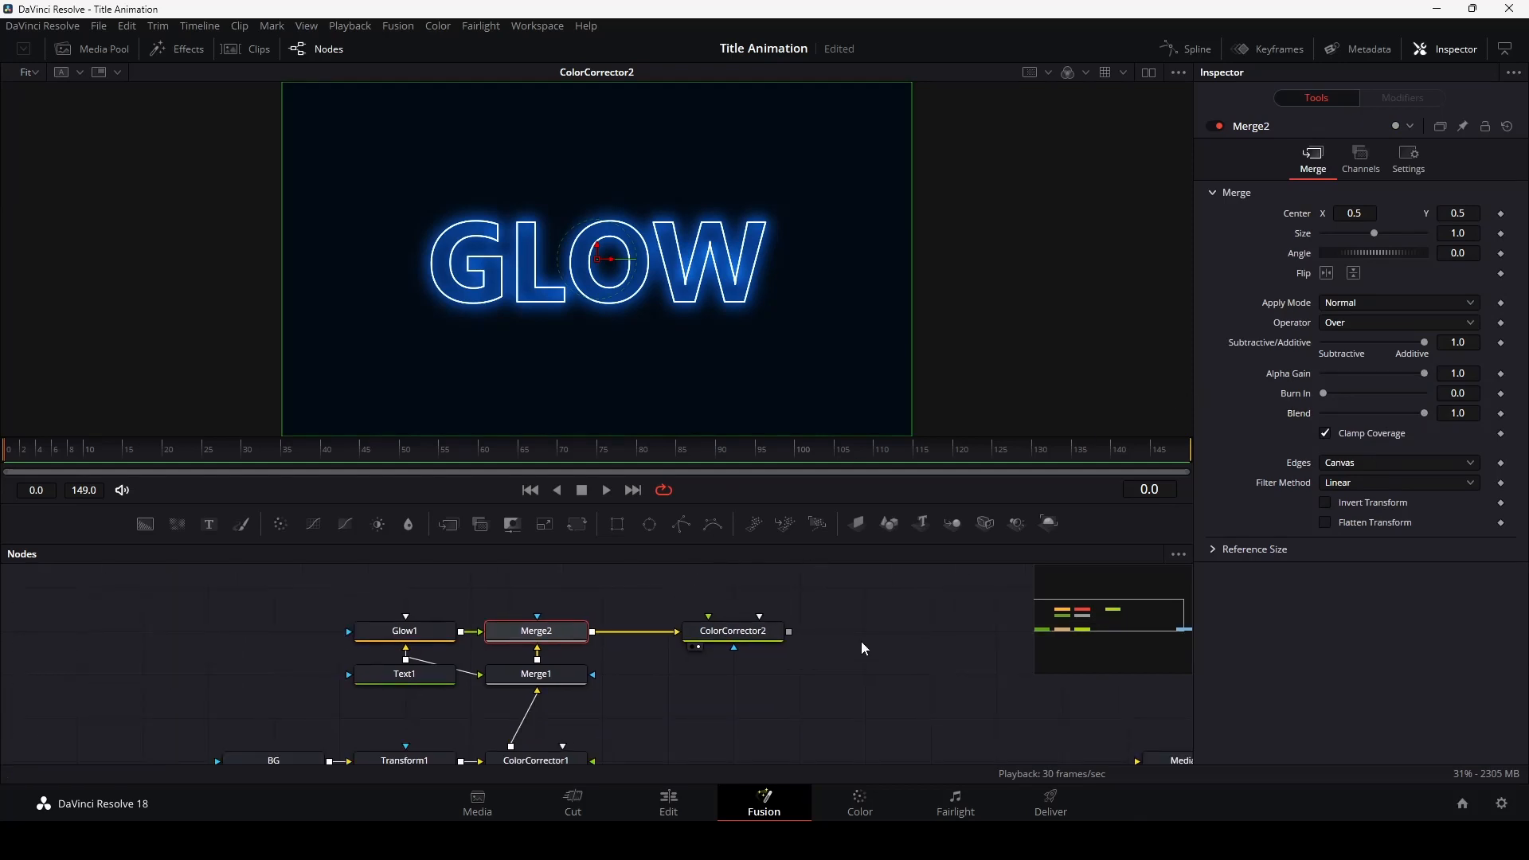
drag(862, 642, 685, 643)
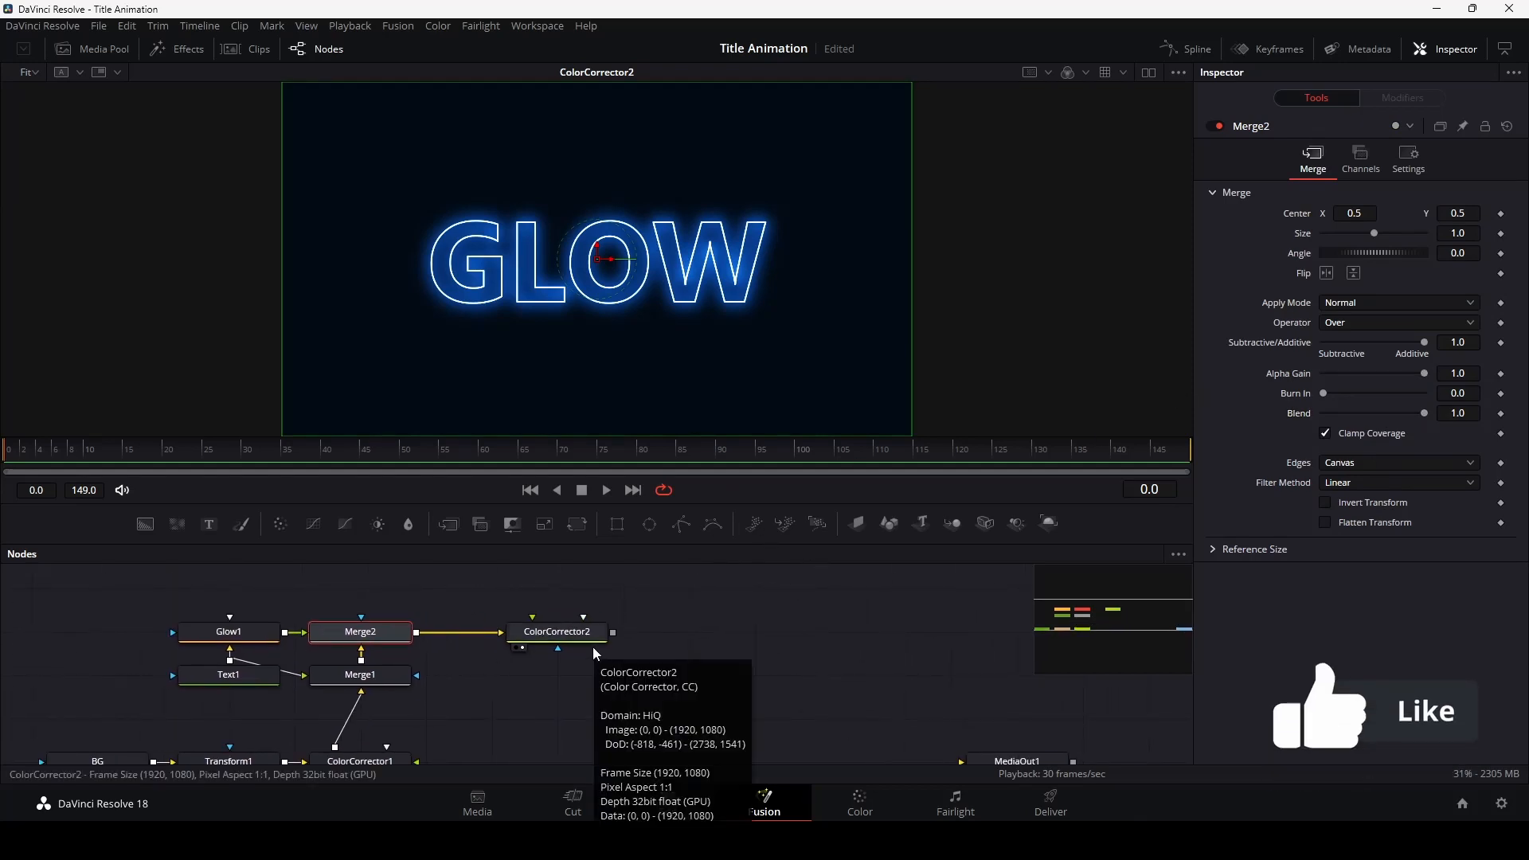
click(572, 638)
click(1462, 126)
click(376, 644)
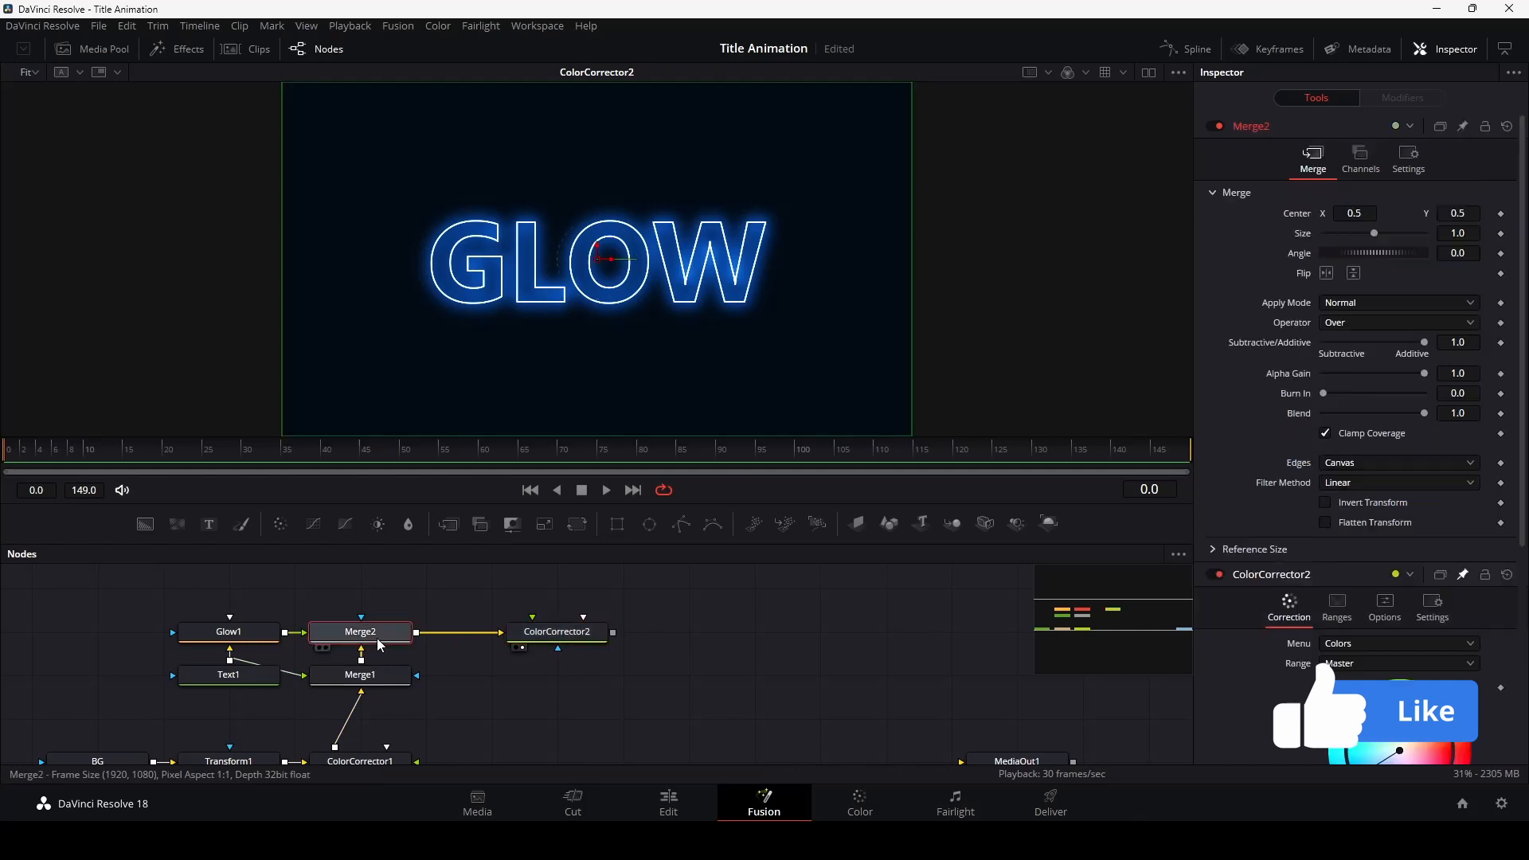
scroll(1525, 521, down, 3)
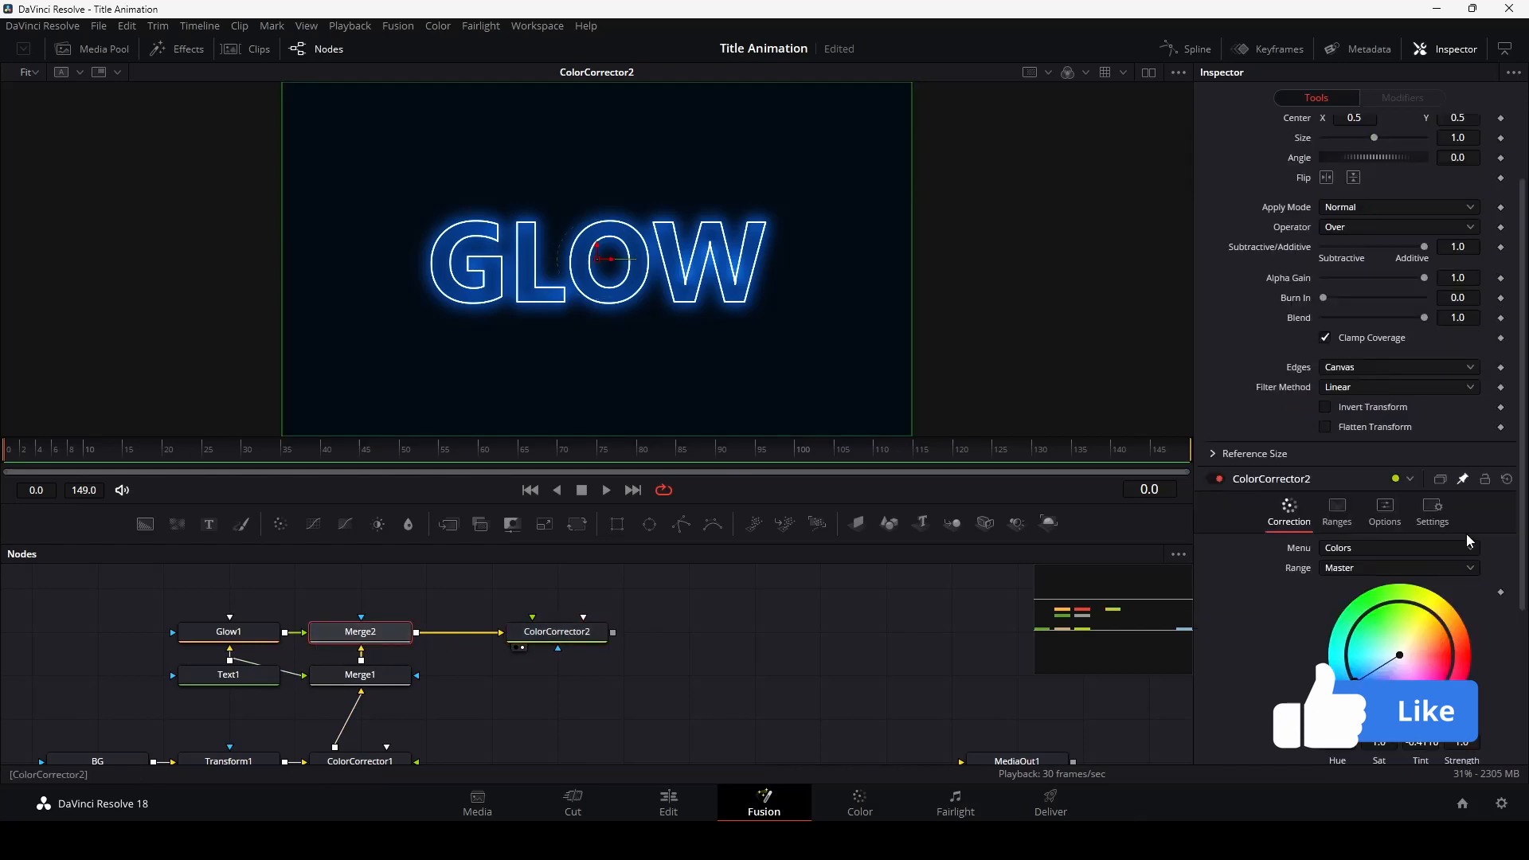
scroll(1525, 521, down, 1)
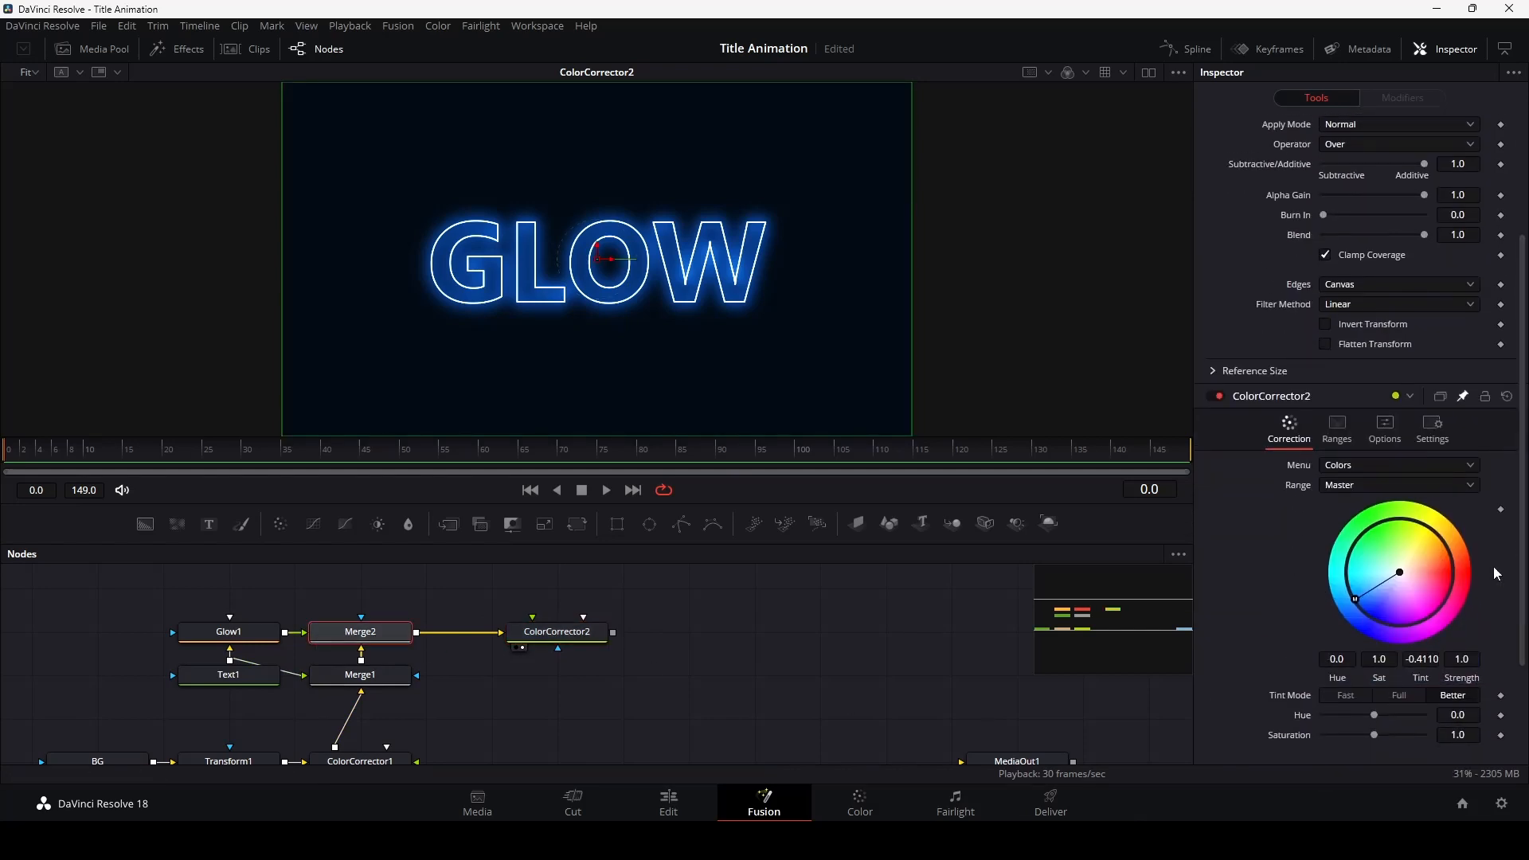
right_click(1290, 733)
click(1315, 726)
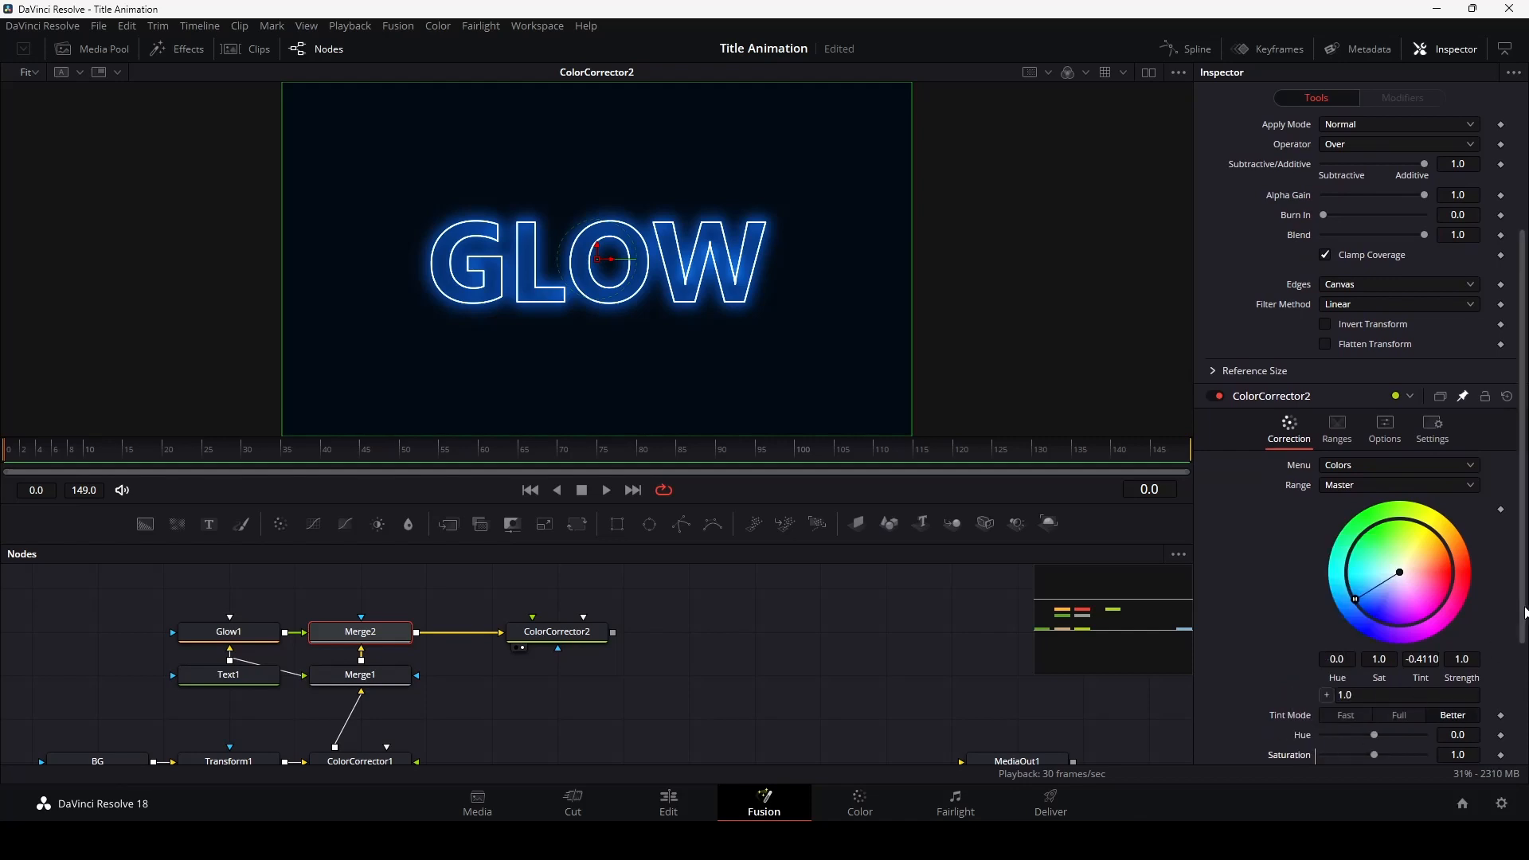
scroll(1524, 671, down, 2)
drag(1326, 704, 1296, 165)
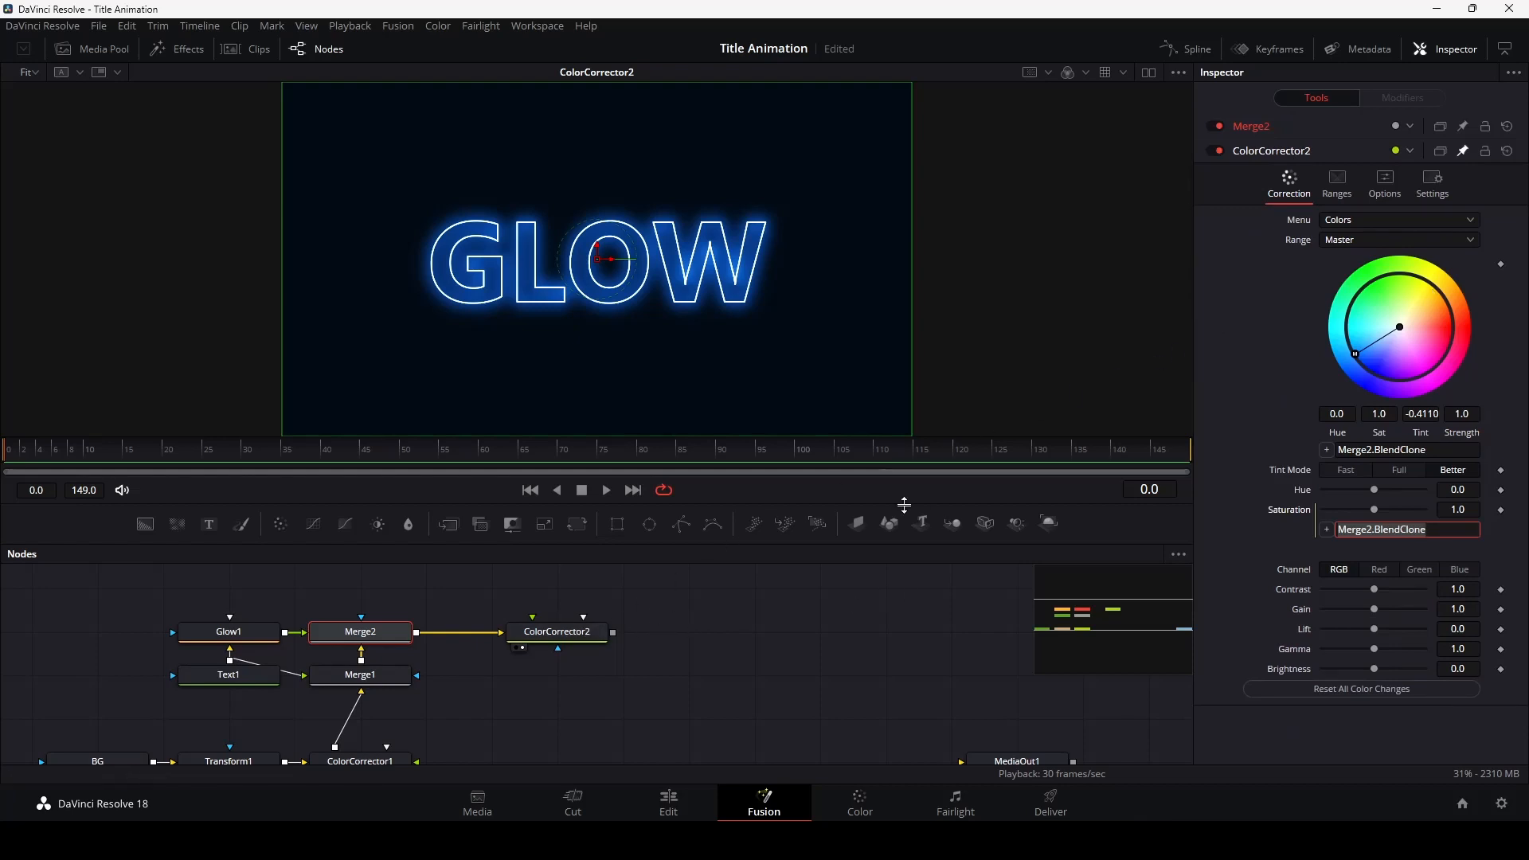
- Set Merge2's Blend to 0 at frame 6 and add a keyframe there
click(360, 631)
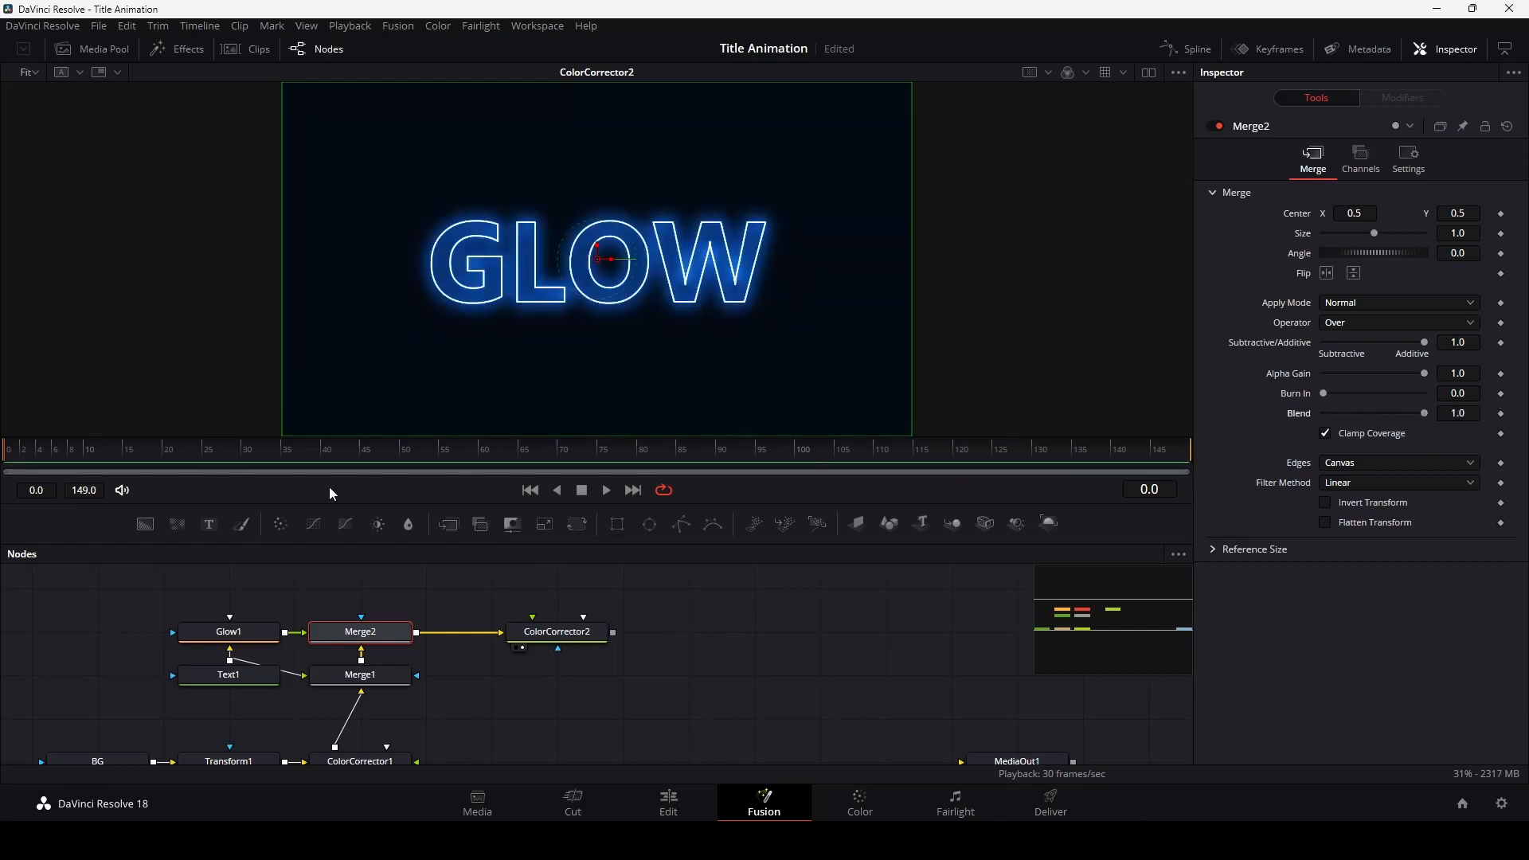
drag(24, 452, 49, 447)
drag(1425, 413, 1202, 421)
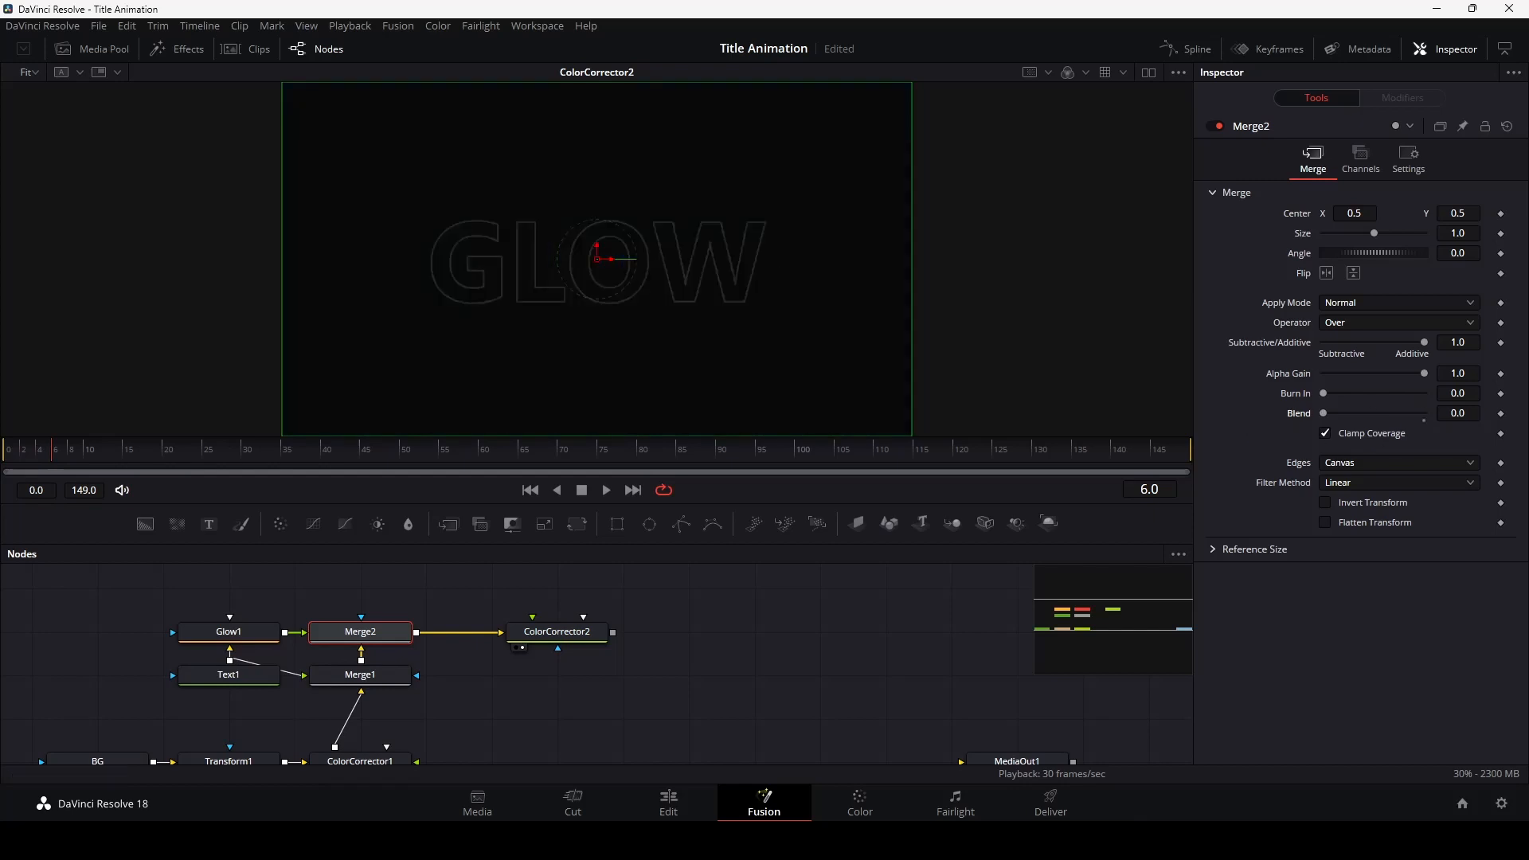
click(1500, 413)
- Keyframe Merge2's Blend as a flicker between 0 and 1 from frame 7 onward, and undo the last keyframe at frame 14
key(Right)
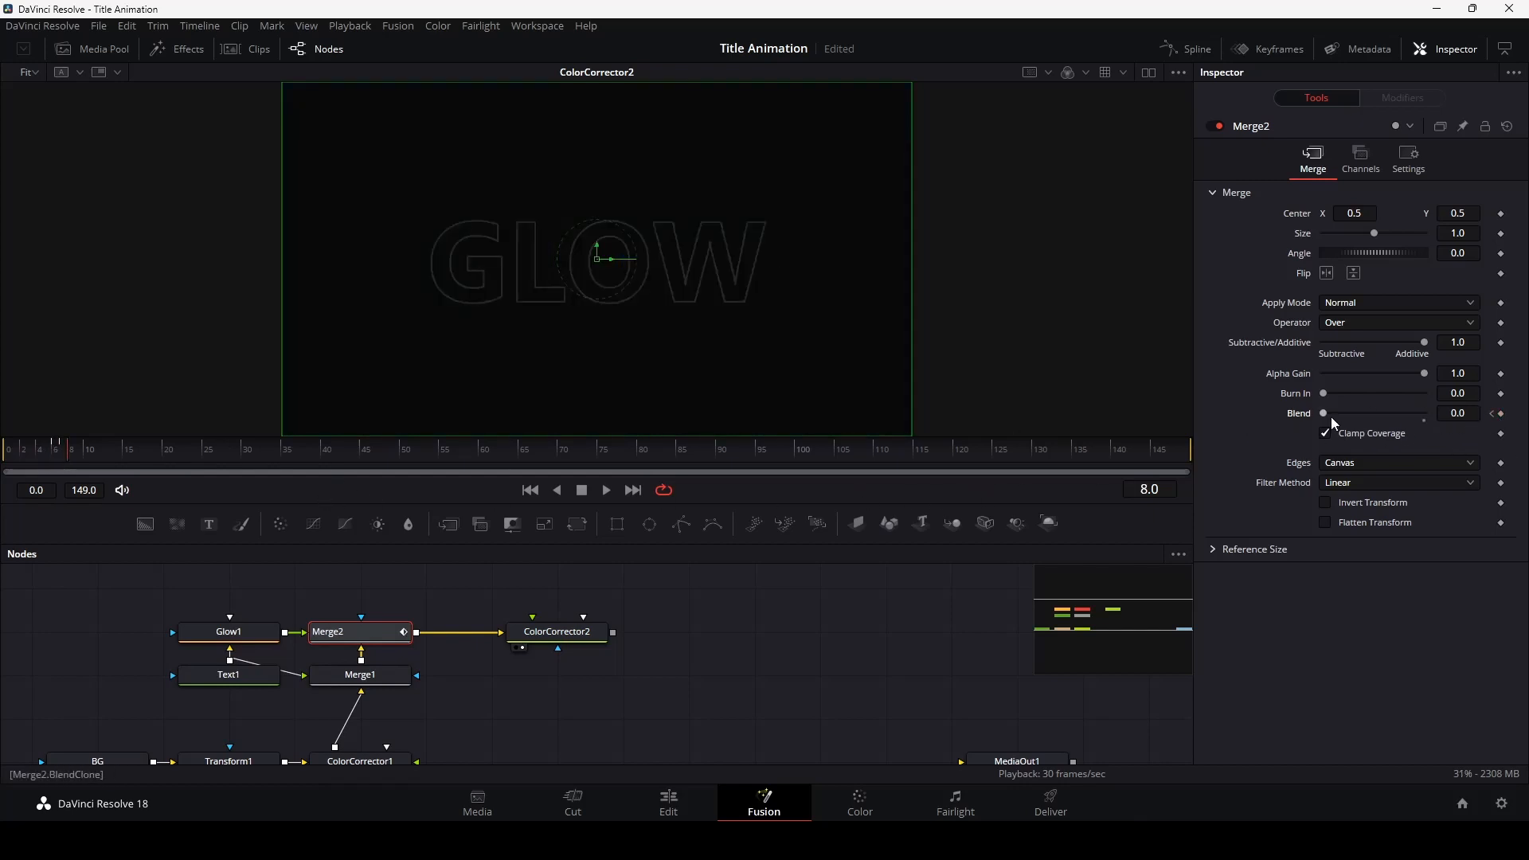
key(Left)
drag(1323, 414, 1526, 421)
key(Right)
key(Right)
key(Right)
key(Right)
key(Right)
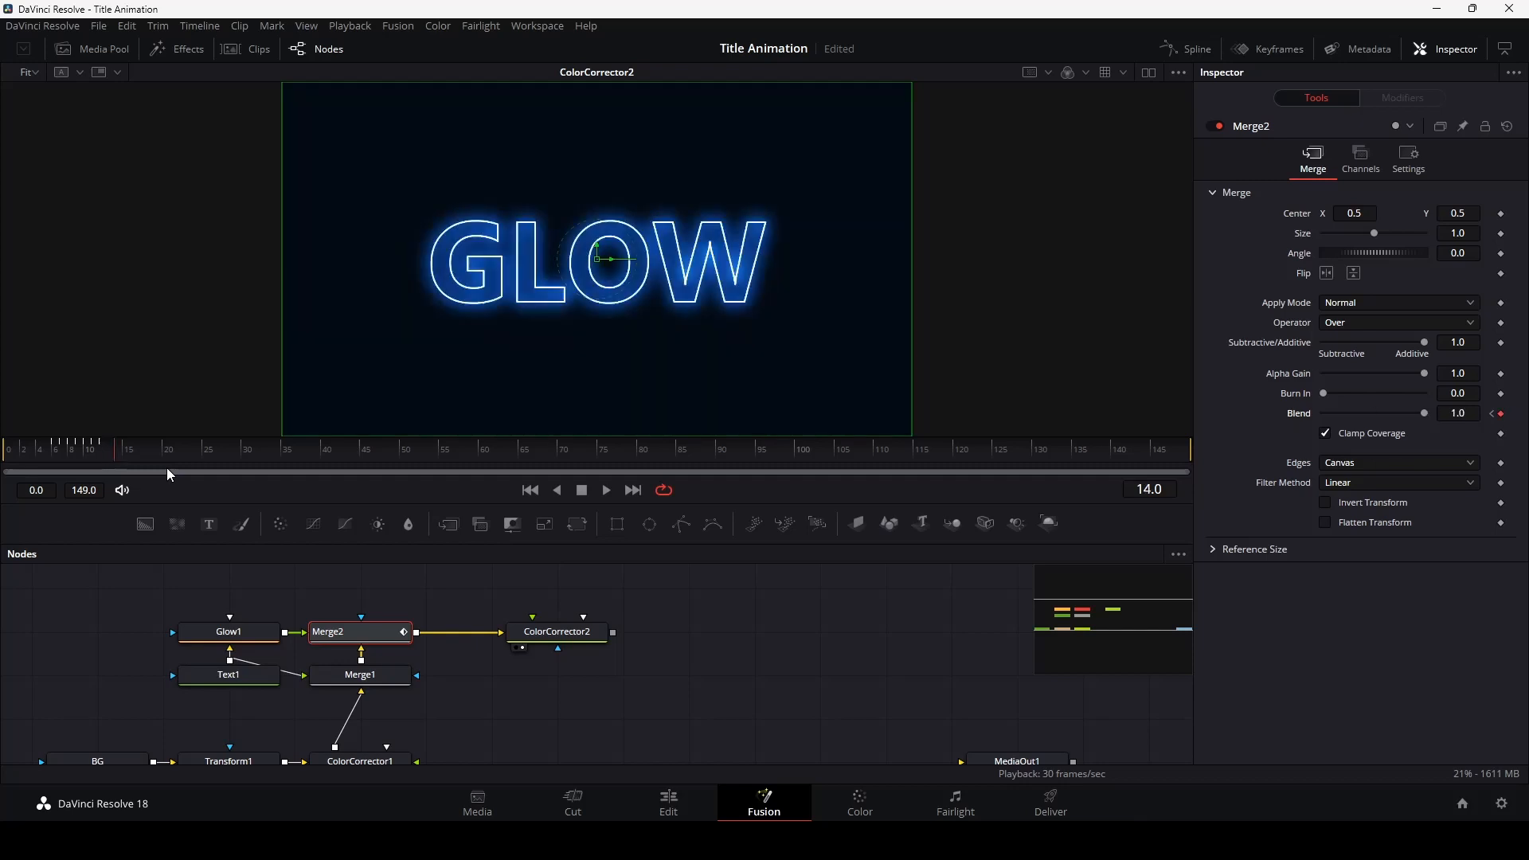
key(Left)
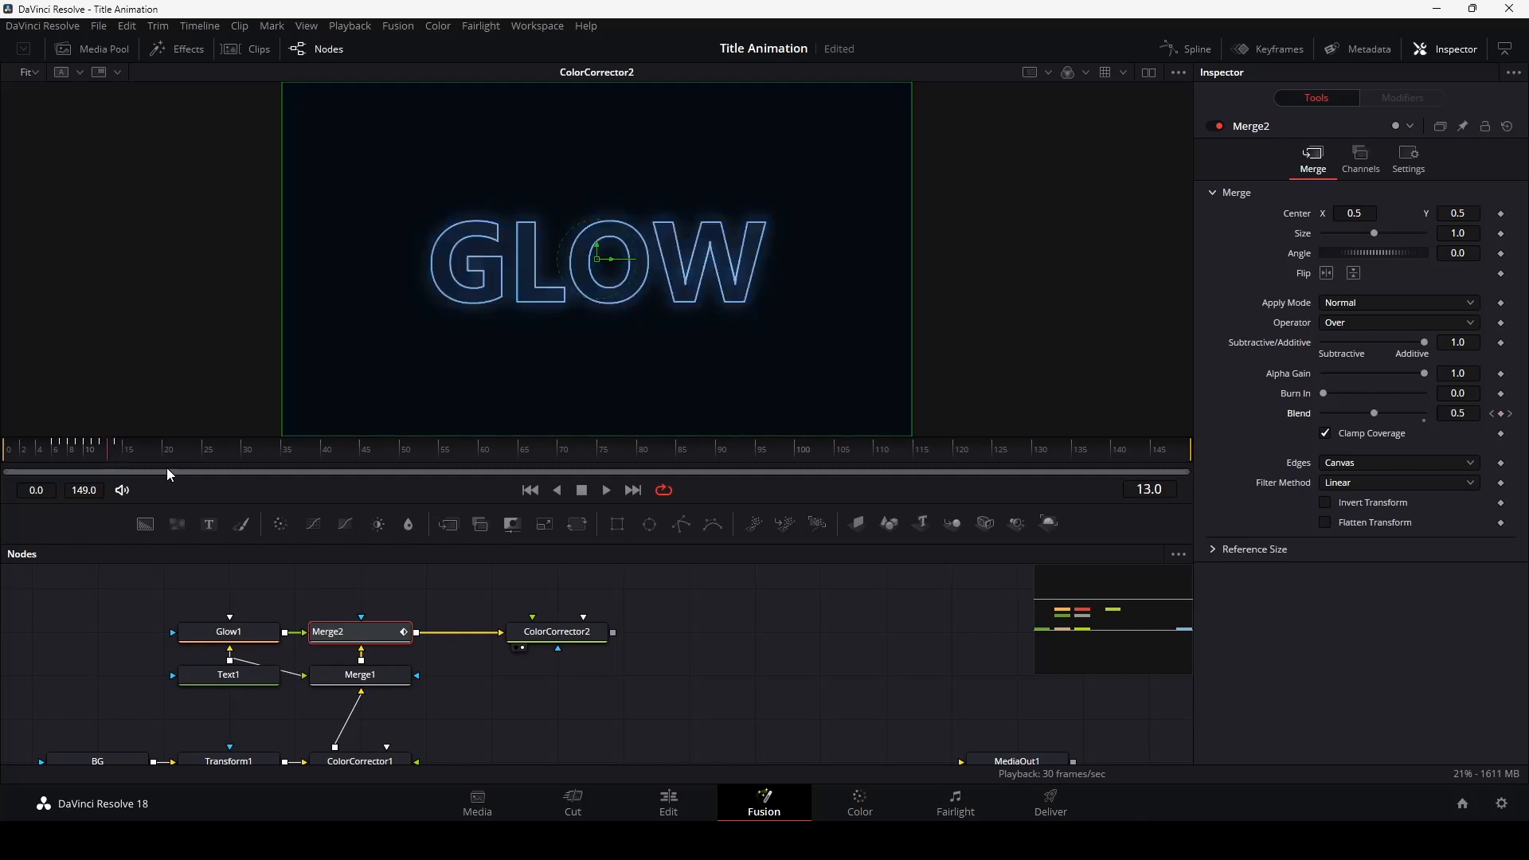
key(ctrl+z)
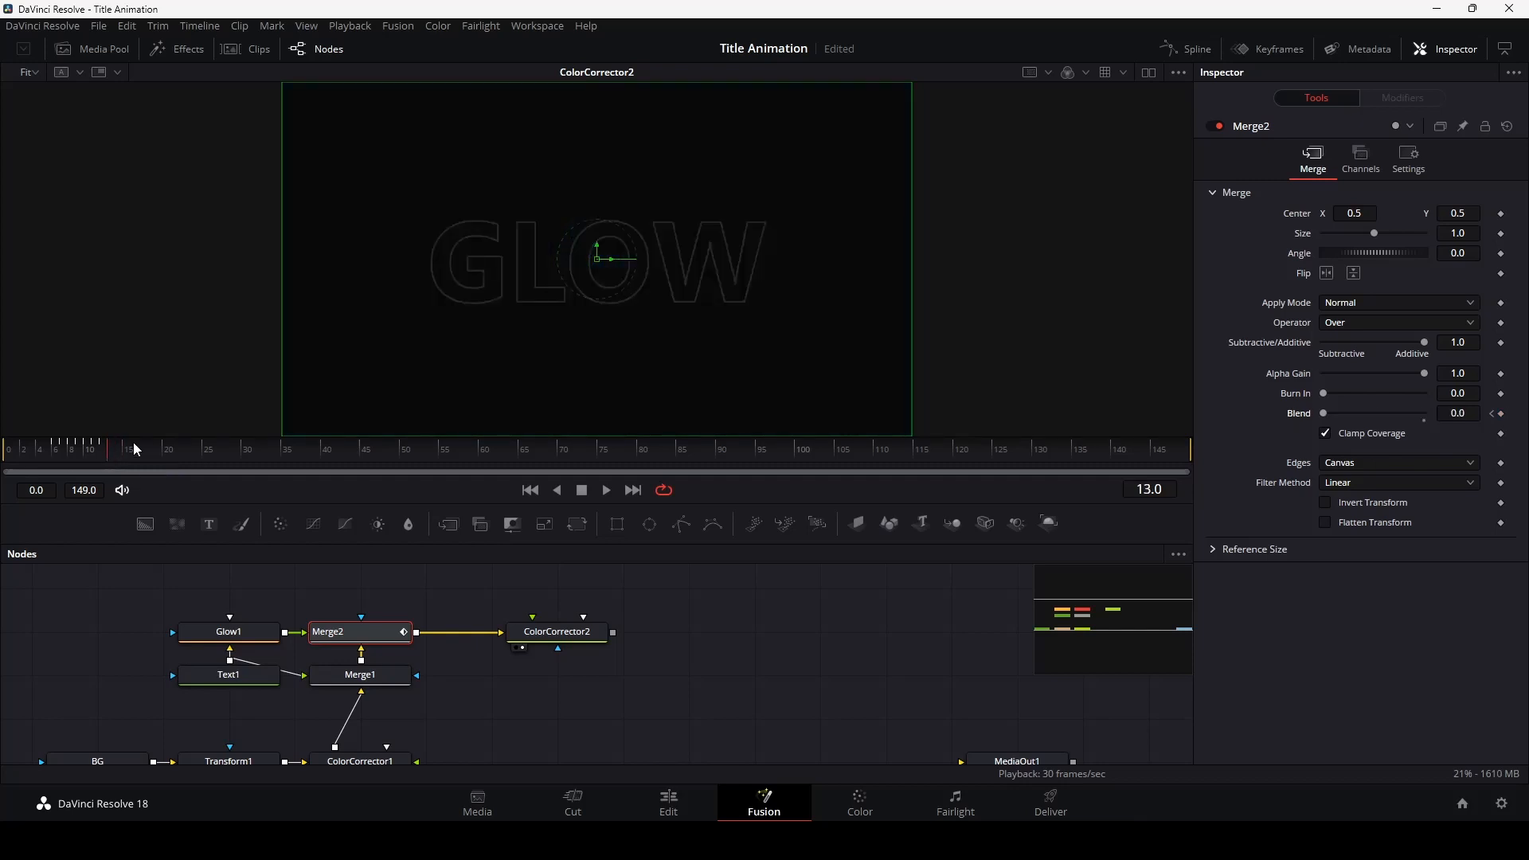
- Keyframe a second flicker of Merge2's Blend between 0 and 1 on frames 20 to 25
drag(110, 457, 165, 454)
mouse_move(1325, 414)
mouse_down()
mouse_move(1426, 414)
mouse_move(1321, 414)
mouse_up()
key(Right)
key(Right)
key(Right)
mouse_move(1324, 414)
mouse_down()
mouse_move(1425, 414)
mouse_move(1320, 414)
mouse_up()
key(Right)
key(Right)
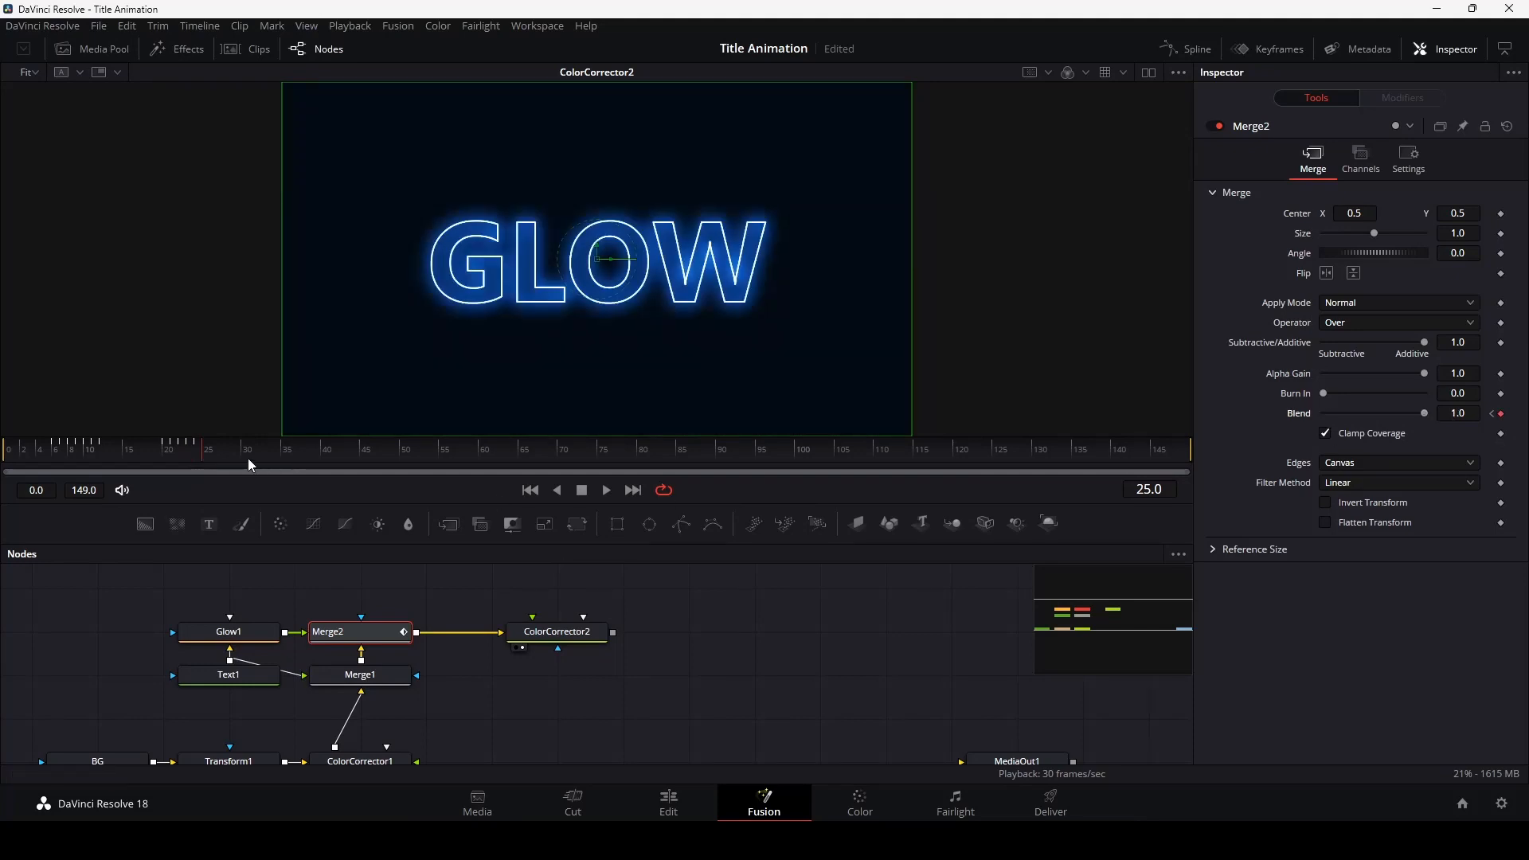
- Keyframe a third Blend flicker on Merge2 from about frame 35 to 40, and save the project
drag(280, 455, 282, 455)
click(1501, 414)
key(Right)
mouse_move(1424, 414)
mouse_down()
mouse_move(1274, 430)
mouse_move(1433, 413)
mouse_up()
key(Right)
key(Right)
key(Right)
key(Right)
key(Right)
key(ctrl+s)
- Keyframe another Blend flicker on Merge2 around frames 55 to 60
key(Right)
mouse_move(1425, 414)
mouse_down()
mouse_move(1274, 433)
mouse_move(1427, 414)
mouse_up()
key(Right)
key(Right)
key(Right)
key(Right)
- Keyframe a longer Blend flicker between 0 and 1 on Merge2 around frames 65 to 75
mouse_move(1424, 413)
mouse_down()
mouse_move(1324, 414)
mouse_move(1425, 414)
mouse_up()
key(Right)
key(Right)
key(Right)
key(Right)
key(Right)
key(Right)
key(Right)
key(Right)
drag(1425, 415, 1324, 414)
key(Right)
key(Right)
key(Right)
key(Right)
key(Right)
key(Right)
drag(1325, 414, 1425, 414)
- Keyframe a Blend flicker between 0 and 1 on Merge2 from about frame 90 to frame 99
drag(678, 450, 716, 451)
click(1425, 413)
key(Right)
mouse_move(1425, 413)
mouse_down()
mouse_move(1323, 415)
mouse_move(1425, 414)
mouse_up()
key(Right)
key(Right)
drag(1323, 414, 1425, 414)
key(Right)
key(Right)
key(Right)
key(Right)
mouse_move(1424, 414)
mouse_down()
mouse_move(1323, 414)
mouse_move(1426, 414)
mouse_up()
key(Right)
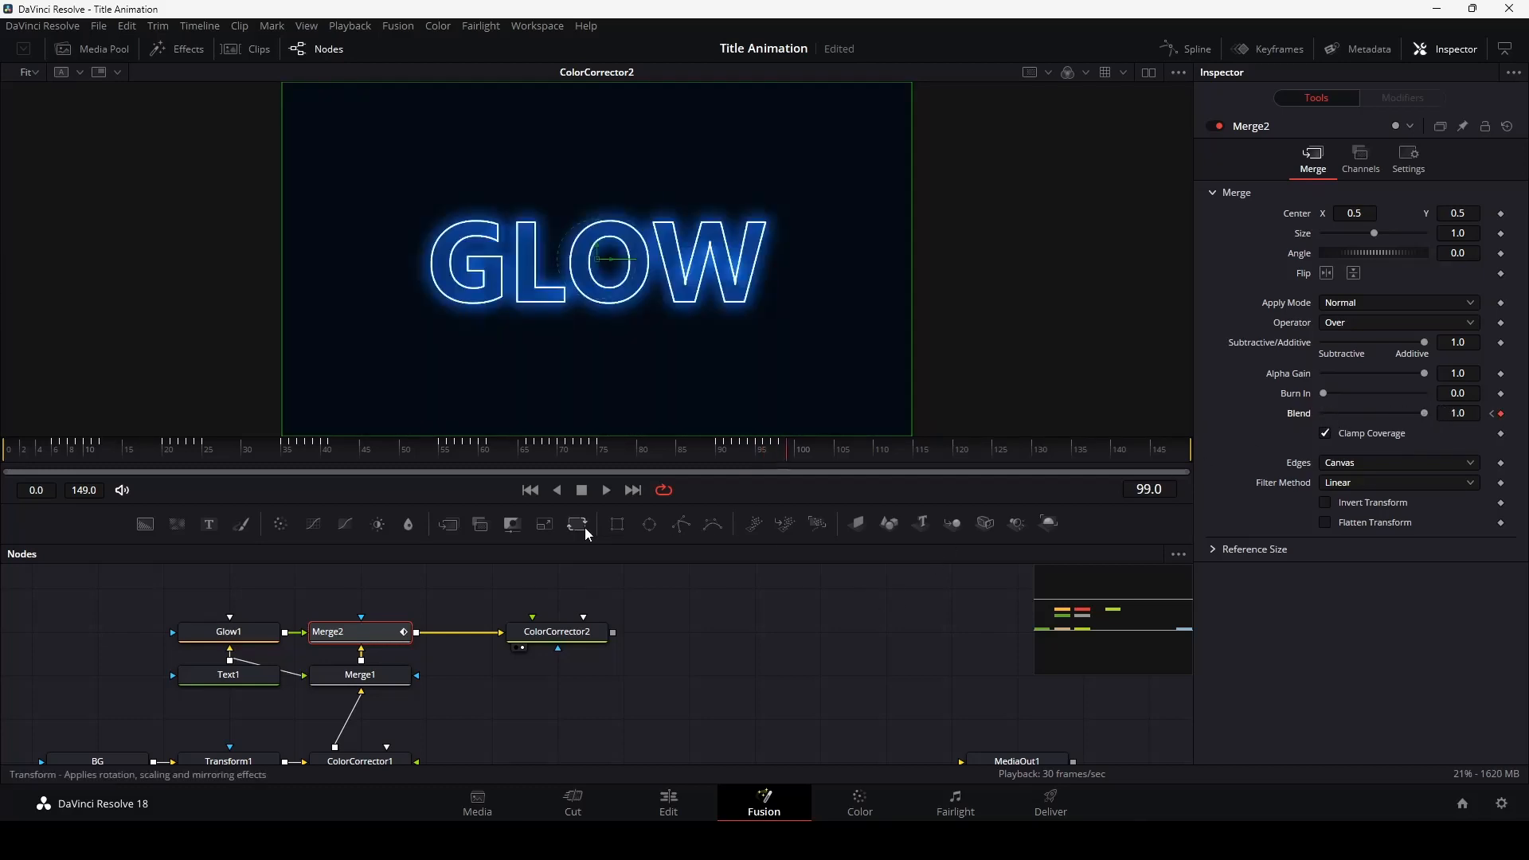
- Keyframe a short final Blend flicker on Merge2 starting at frame 113
key(space)
click(897, 447)
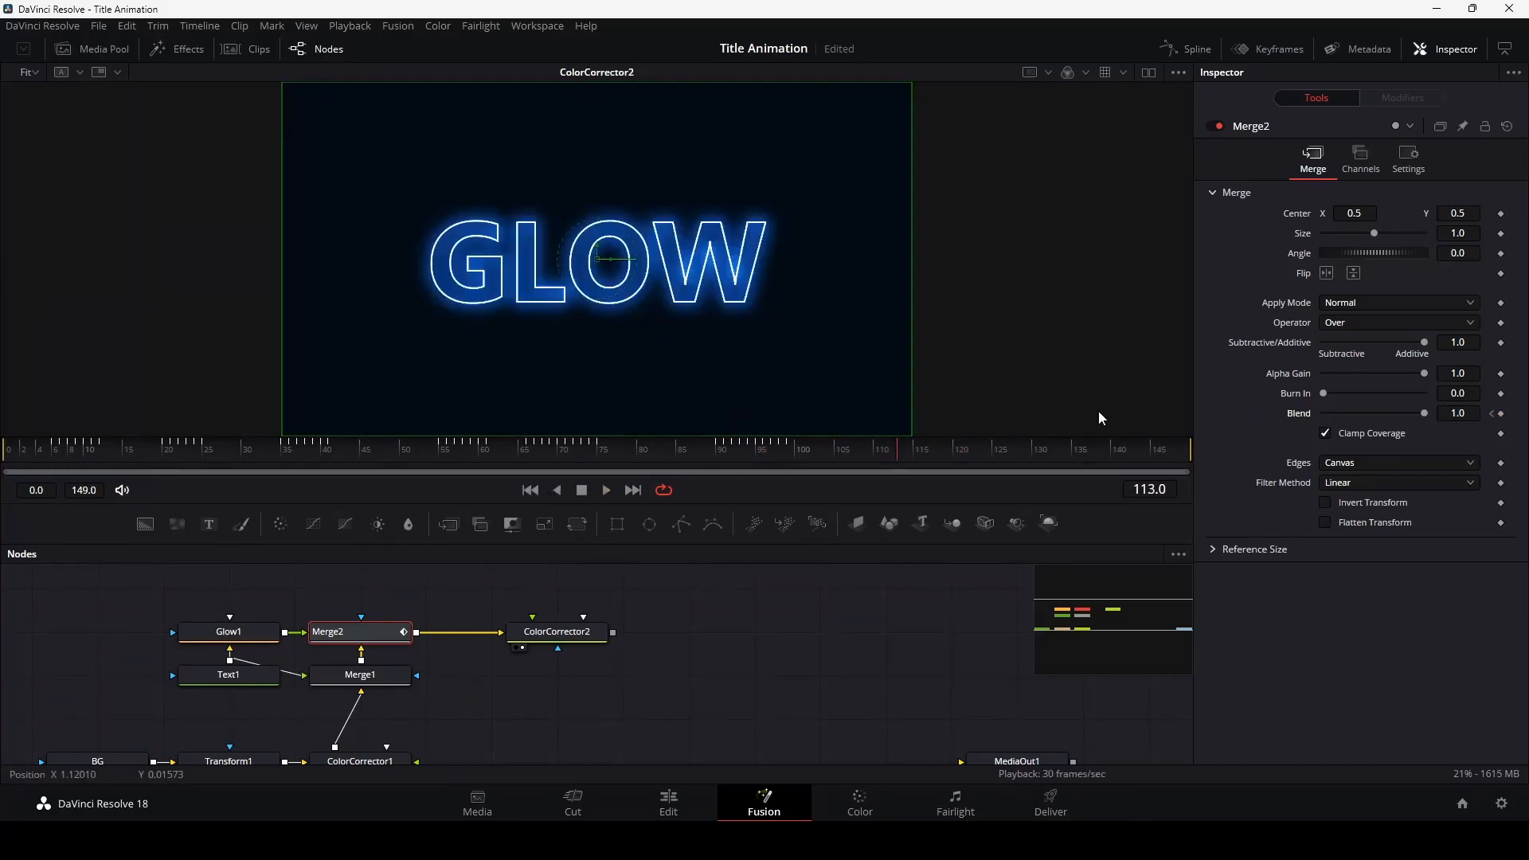
mouse_move(1424, 414)
mouse_down()
mouse_move(1325, 415)
mouse_move(1424, 414)
mouse_up()
key(Right)
key(Right)
key(Right)
key(Right)
- Add a Background node above Glow1 and rename it Bg
drag(705, 687, 799, 698)
click(737, 718)
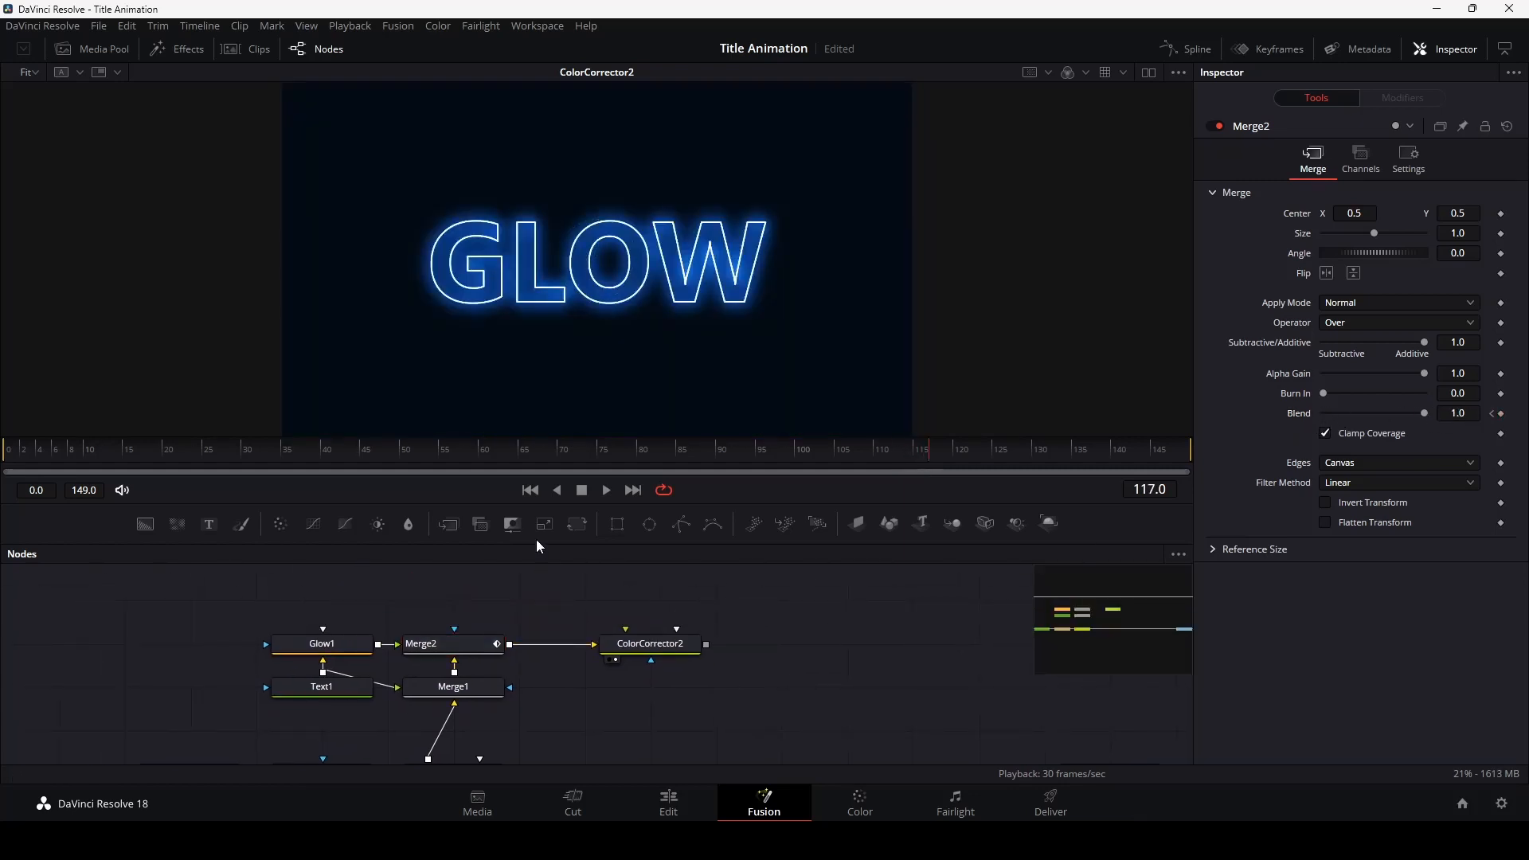
click(144, 524)
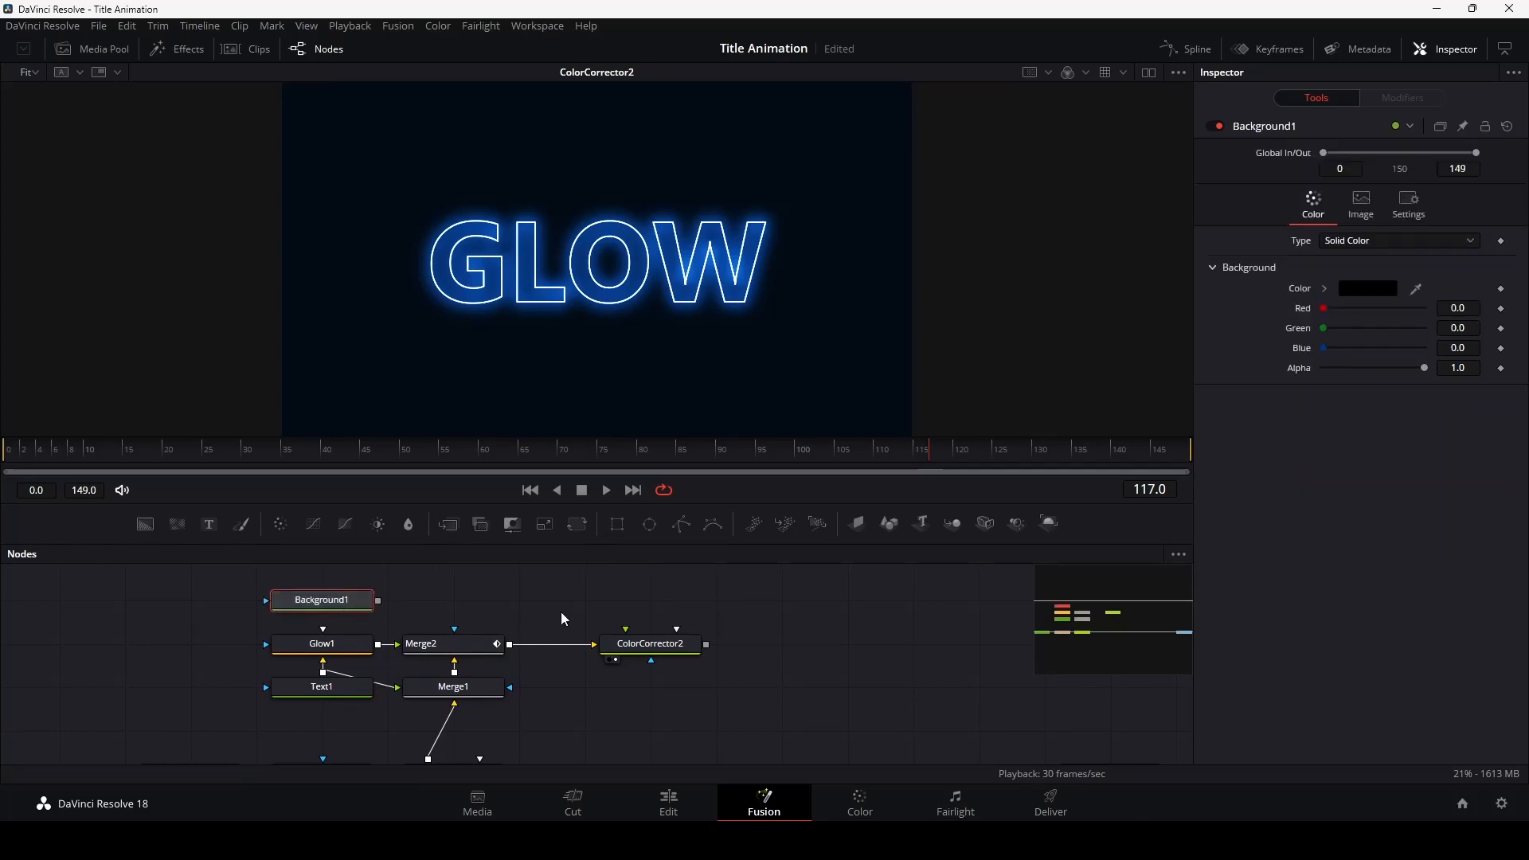
key(F2)
text(Bg)
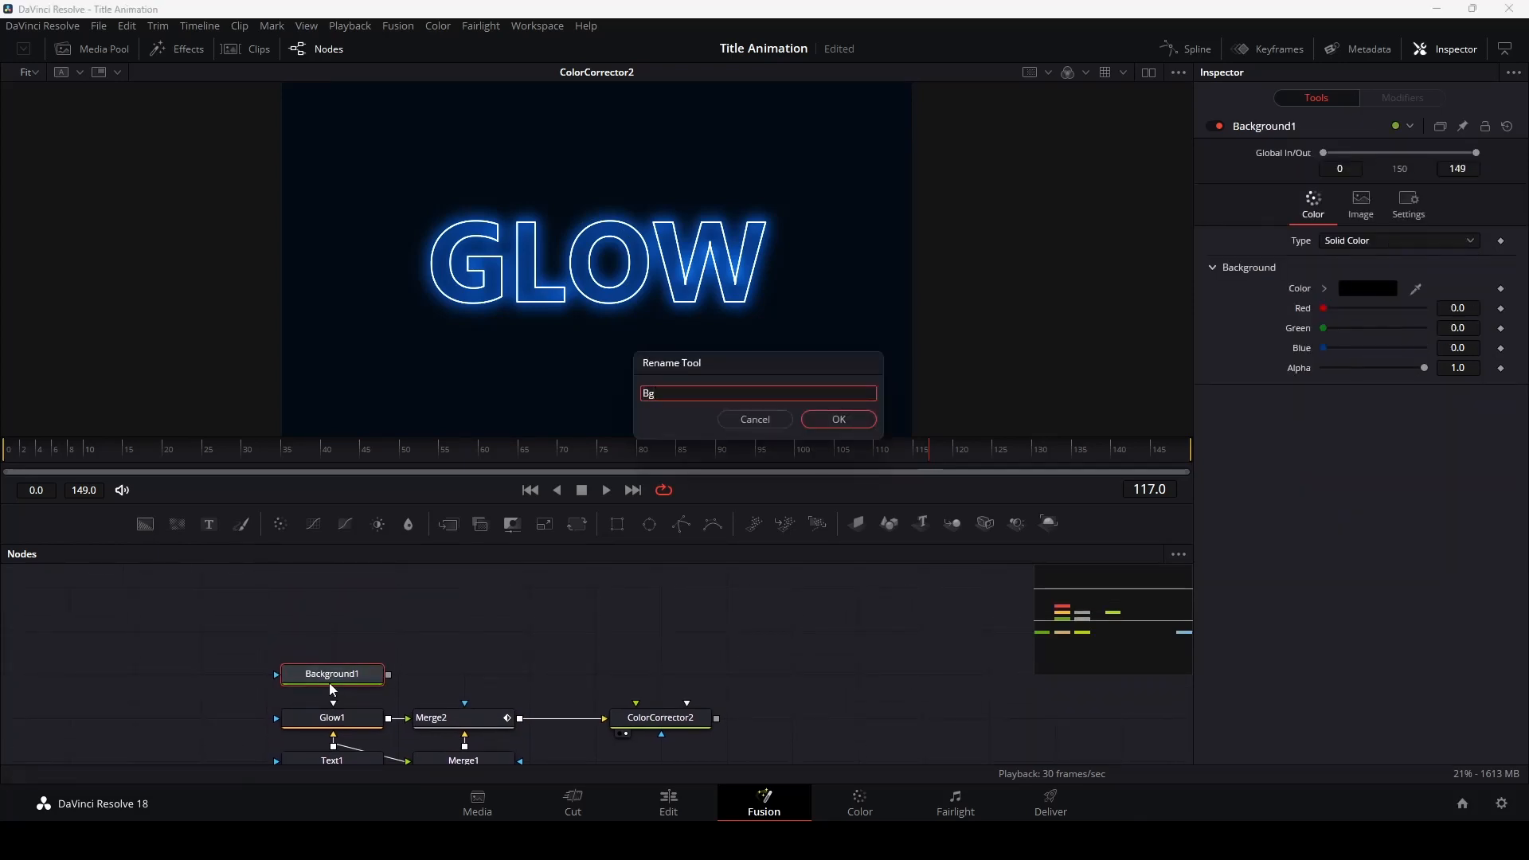
click(836, 420)
- Merge Bg over ColorCorrector2 with a new Merge node and display the result
drag(465, 529, 279, 629)
drag(278, 627, 409, 627)
drag(609, 624, 611, 420)
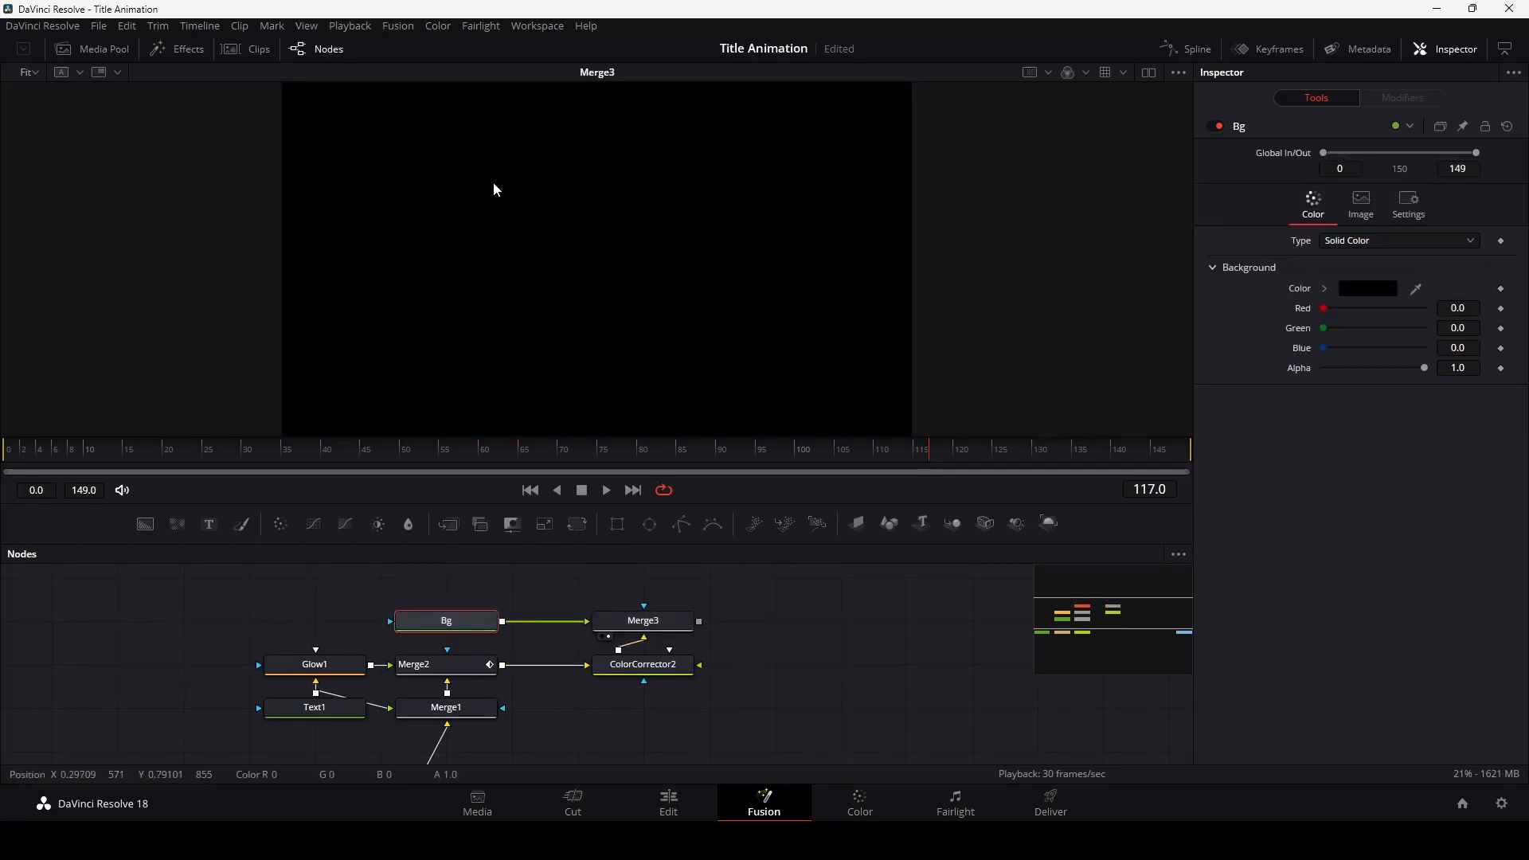
- Mask Bg with an ellipse and stretch it to about 1.15 wide and 0.53 high
drag(431, 621, 263, 645)
click(650, 523)
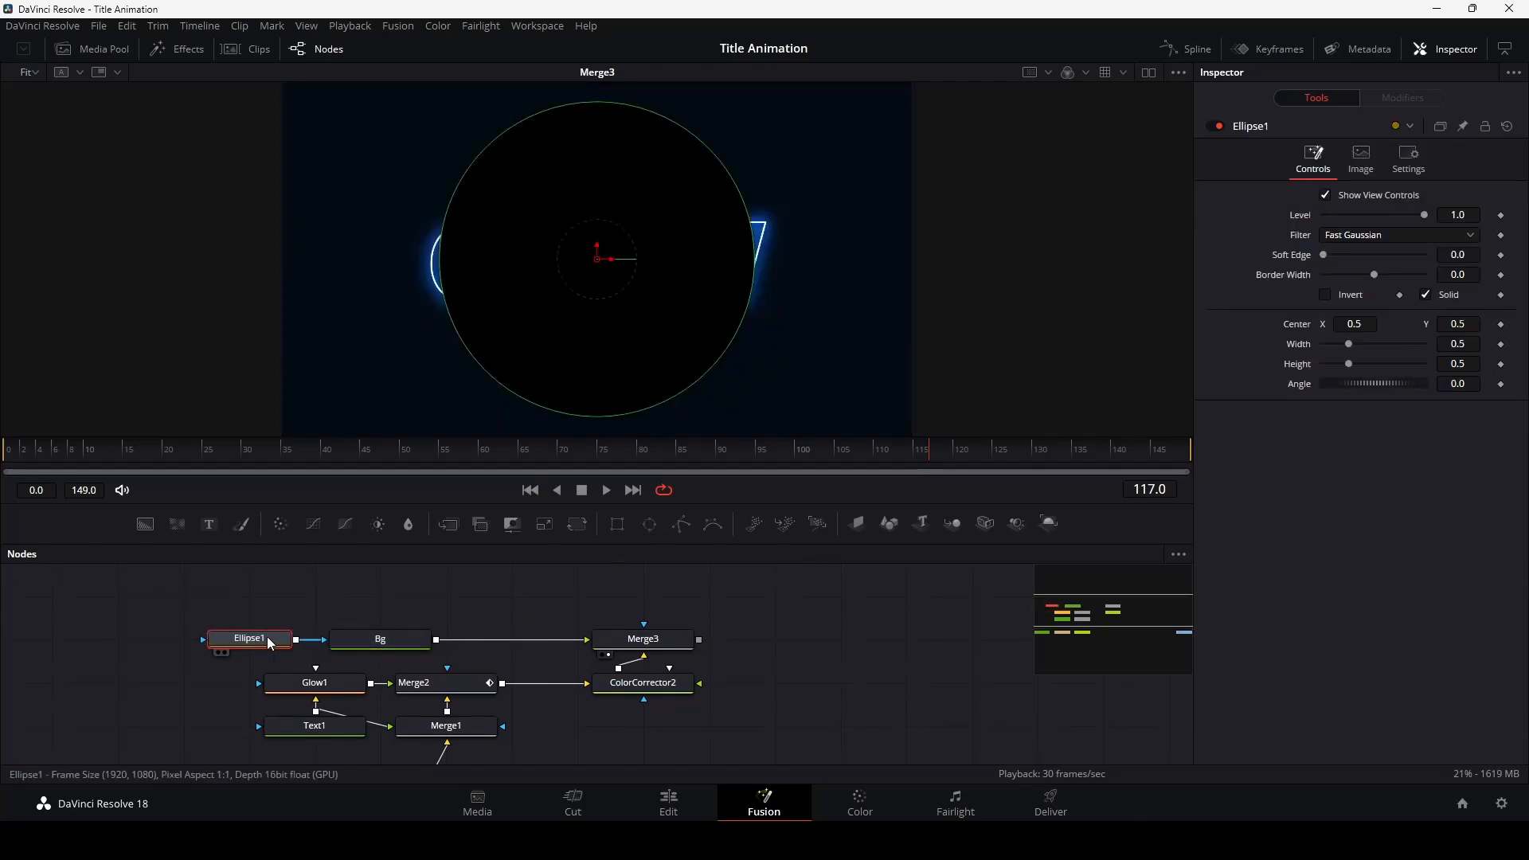
drag(748, 294, 959, 287)
drag(658, 411, 614, 419)
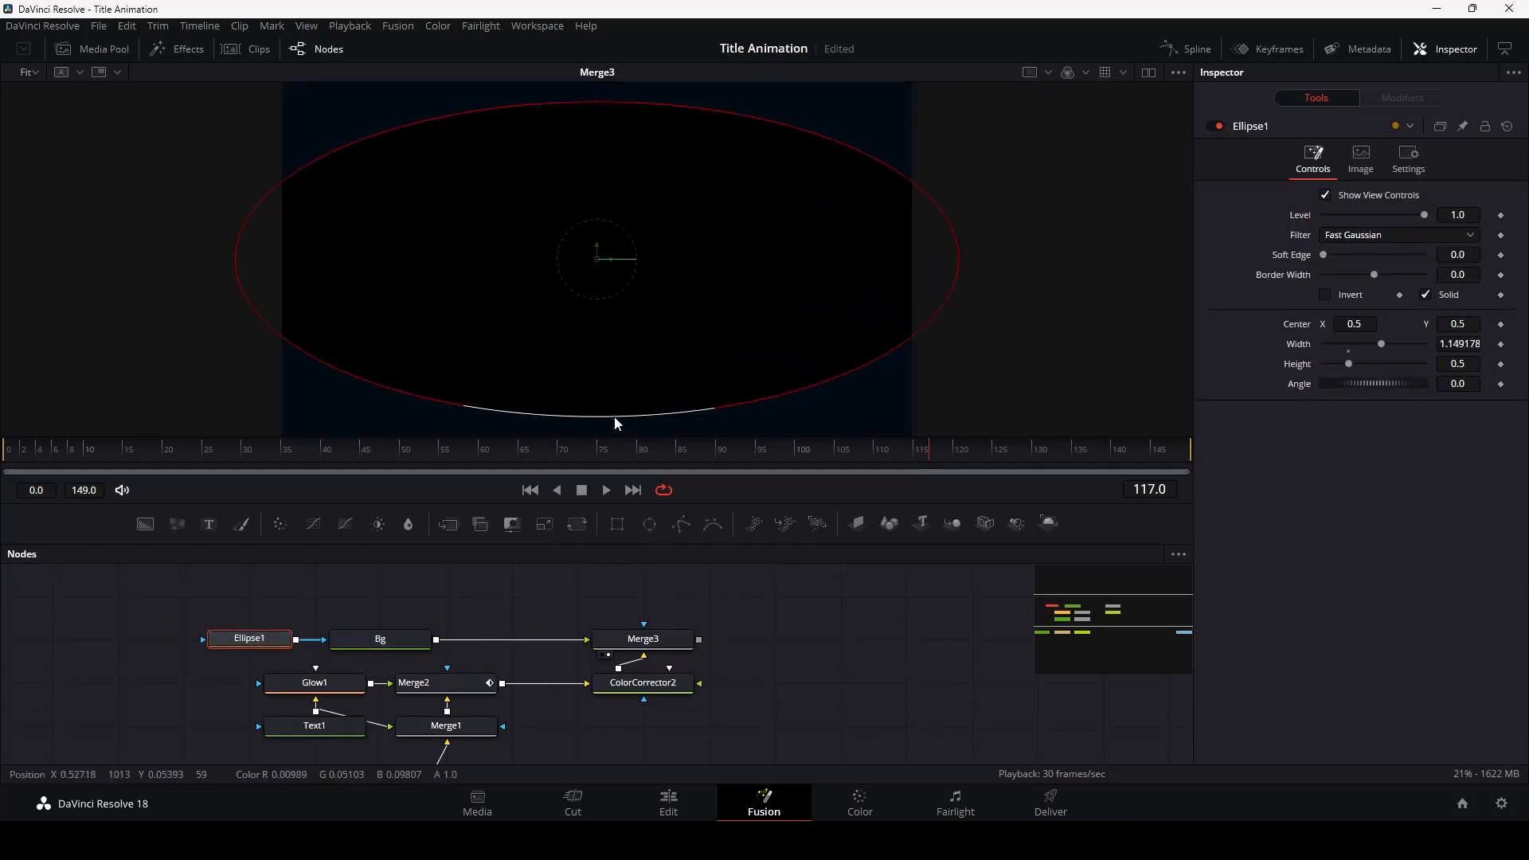
- Invert the ellipse mask and set its soft edge to 0.2
click(1325, 295)
double_click(1457, 255)
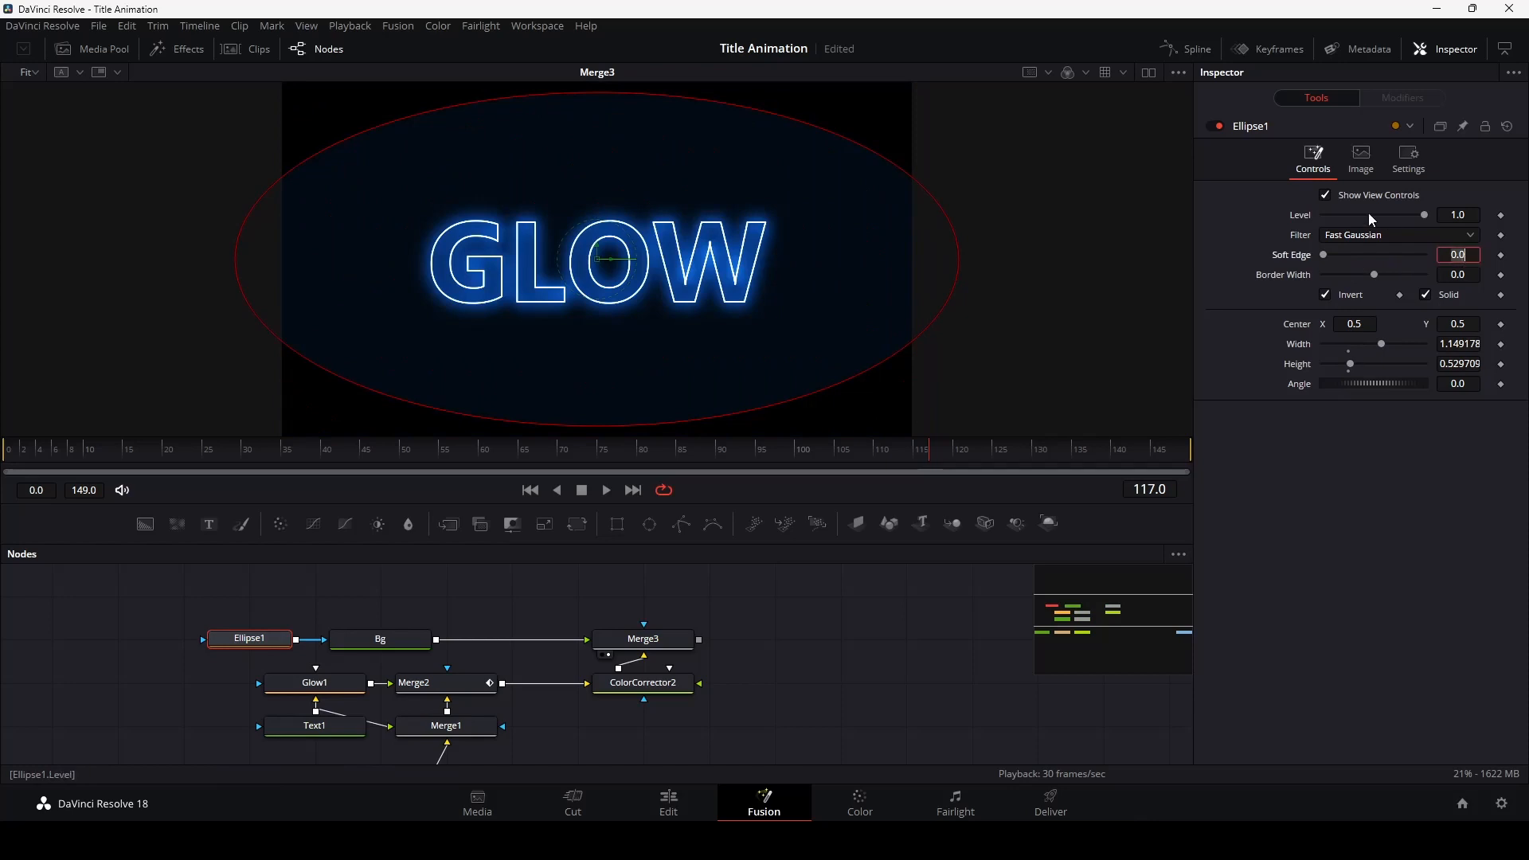
text(.2)
key(Tab)
scroll(1024, 216, up, 1)
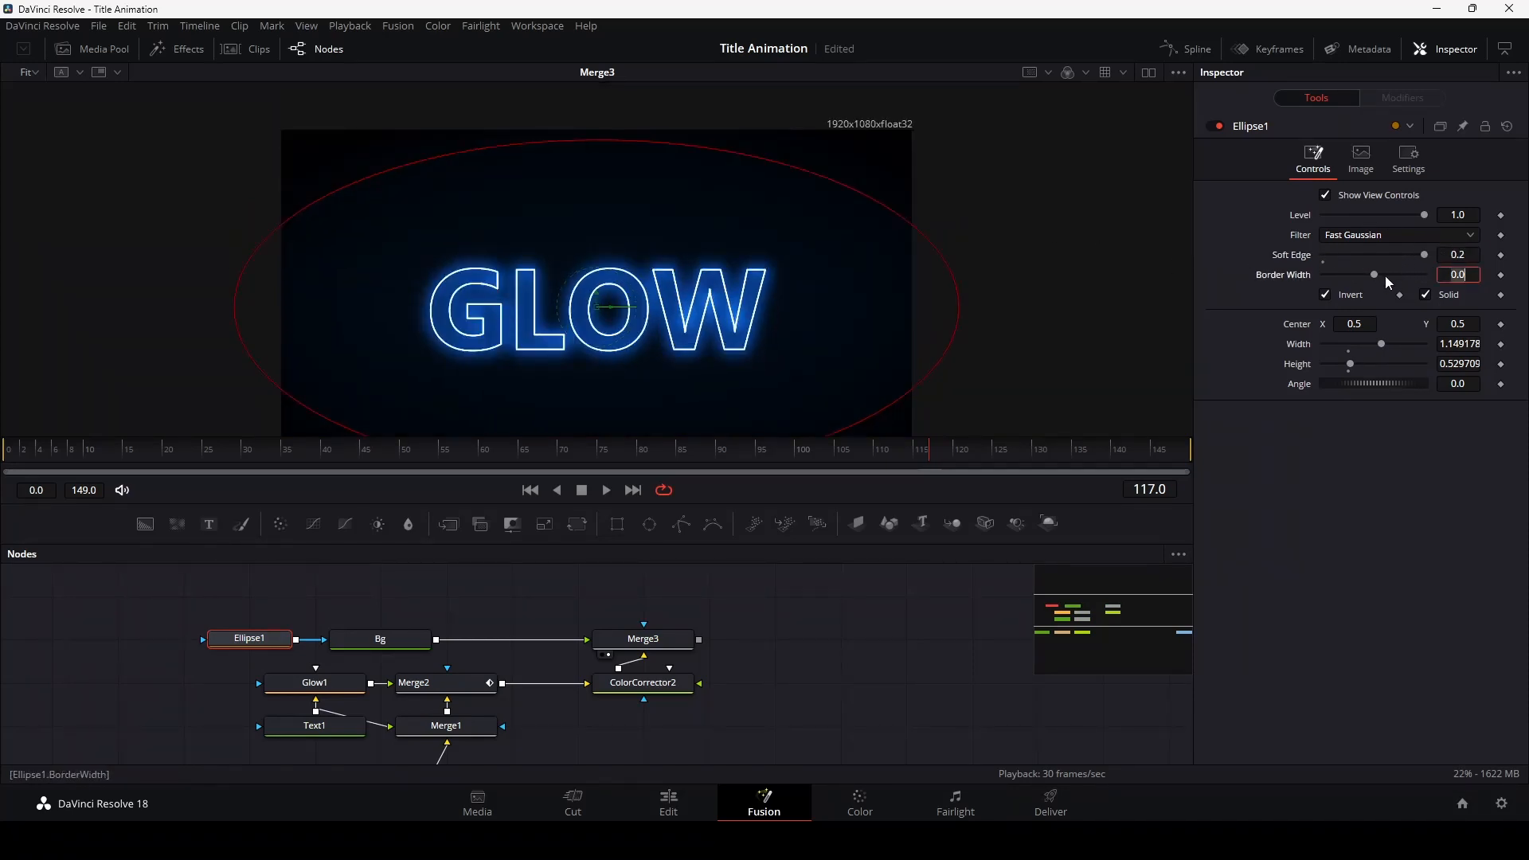
- Set the ellipse mask's border width to 0.1
mouse_move(1384, 275)
mouse_down()
mouse_move(1419, 271)
mouse_move(1401, 269)
mouse_up()
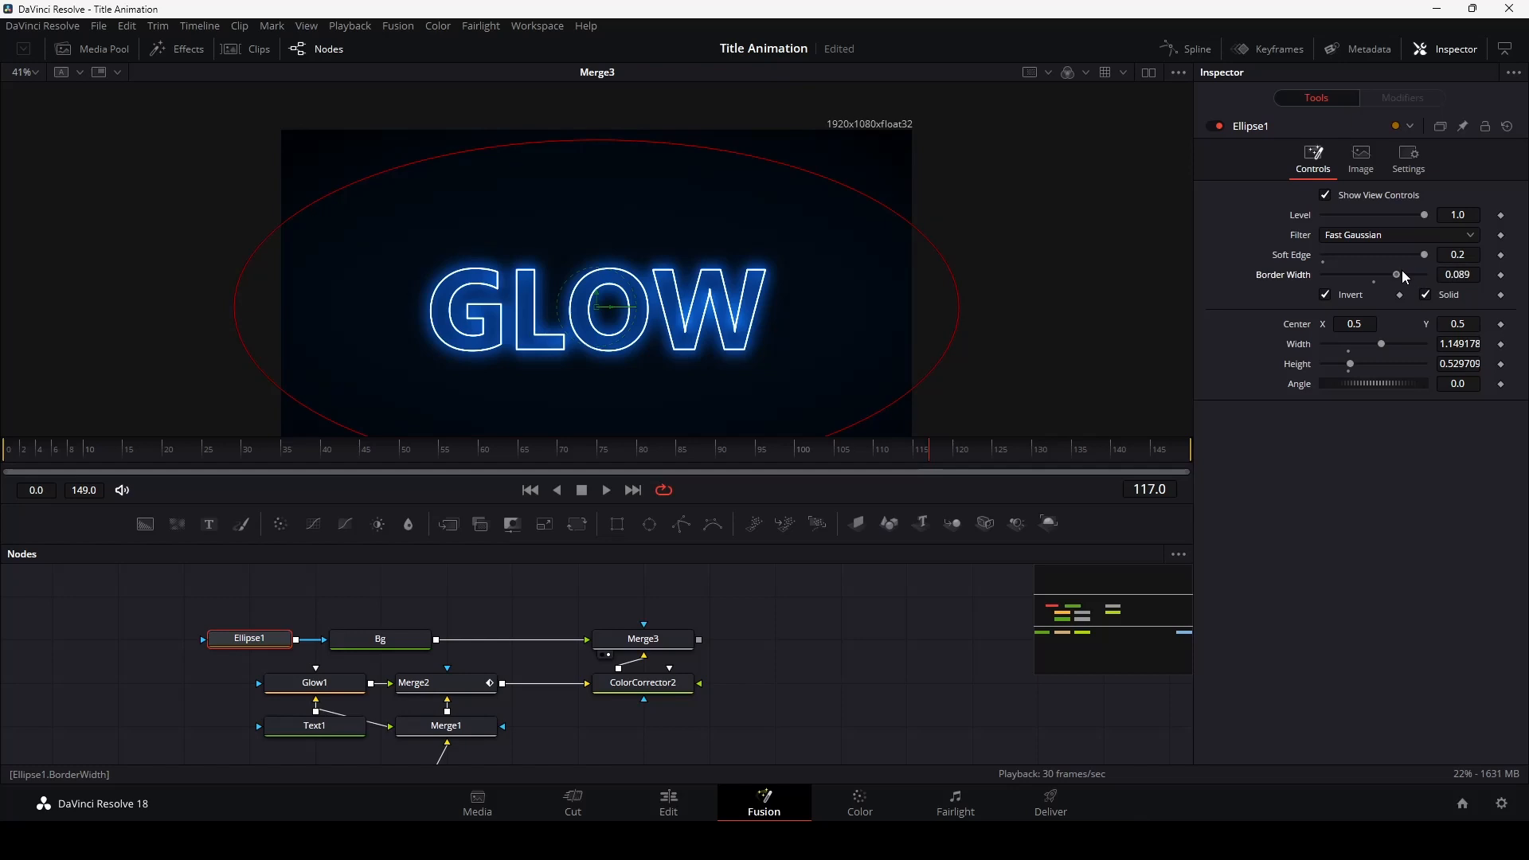
double_click(1477, 274)
text(.1)
key(Tab)
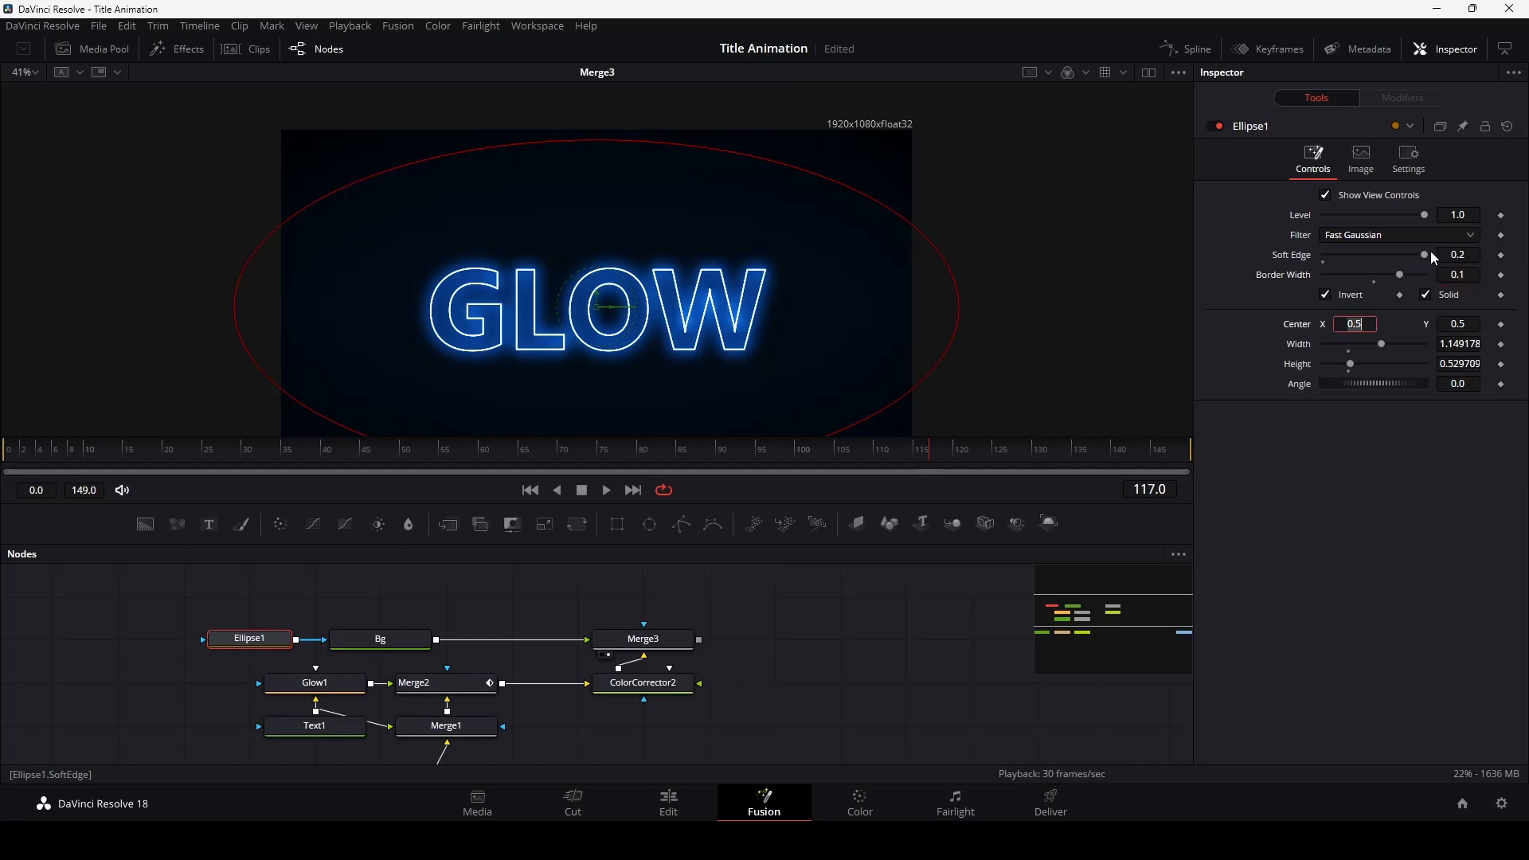
- Reduce the ellipse mask's soft edge to about 0.16 and border width to 0.083, and shrink it to about 1.12 wide and 0.48 high
key(Return)
drag(1323, 255, 1397, 271)
scroll(679, 266, down, 2)
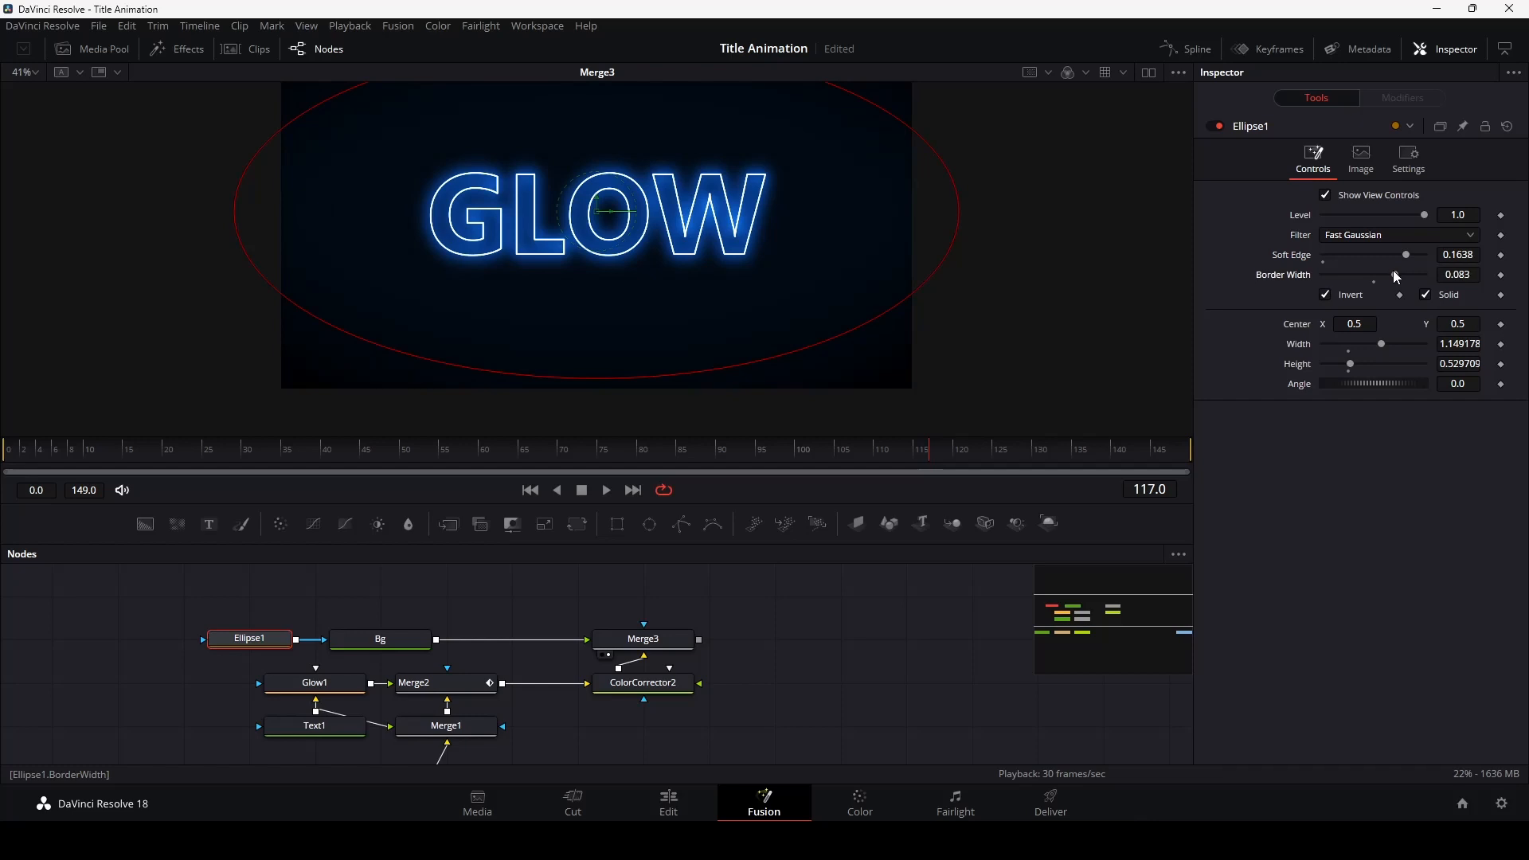
scroll(1034, 338, up, 2)
scroll(1035, 328, down, 1)
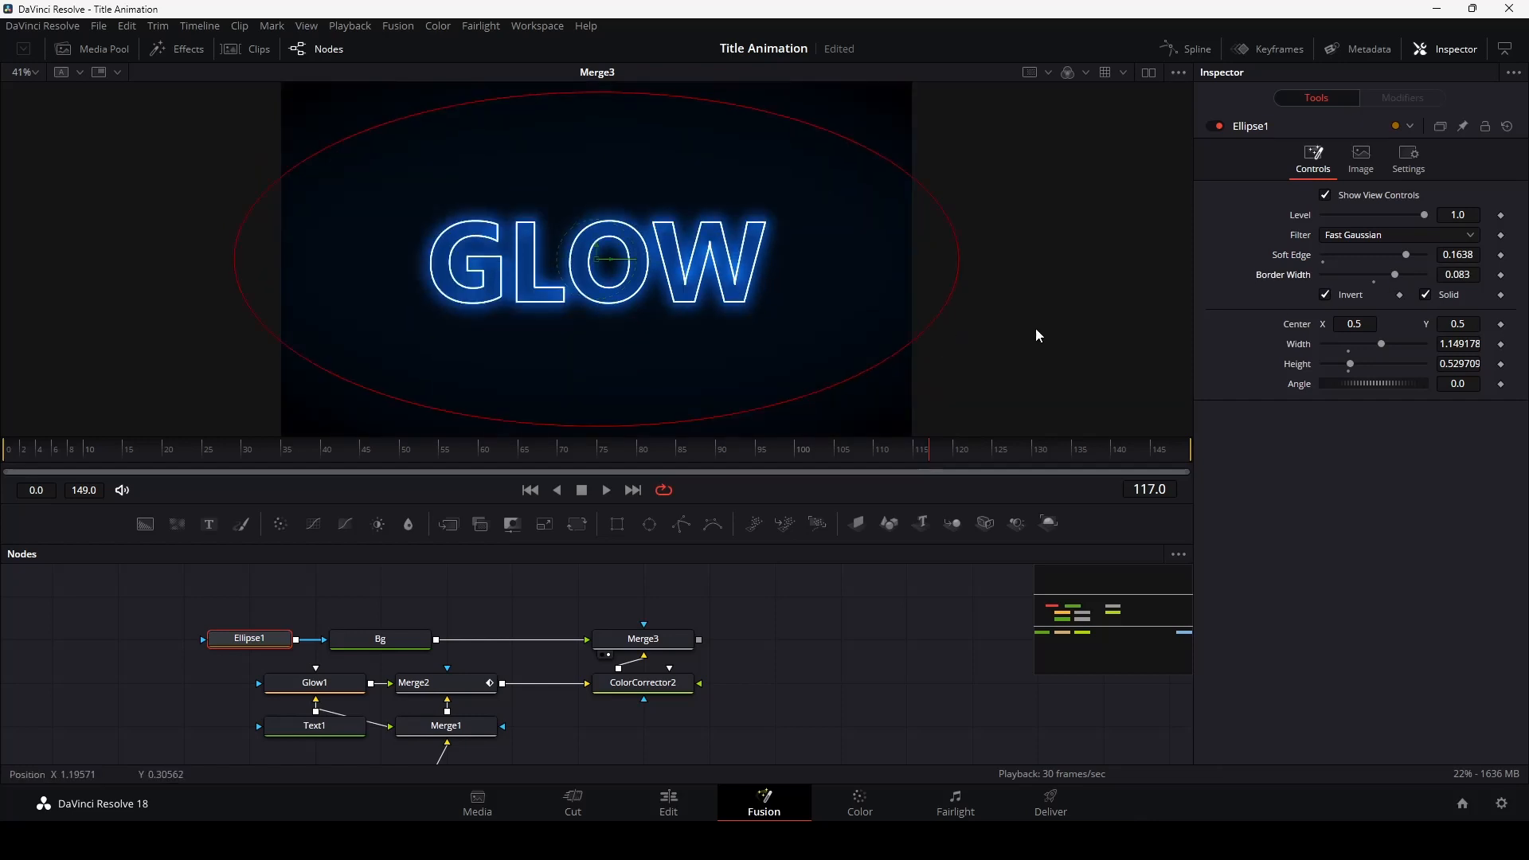
drag(959, 260, 941, 260)
drag(625, 425, 626, 415)
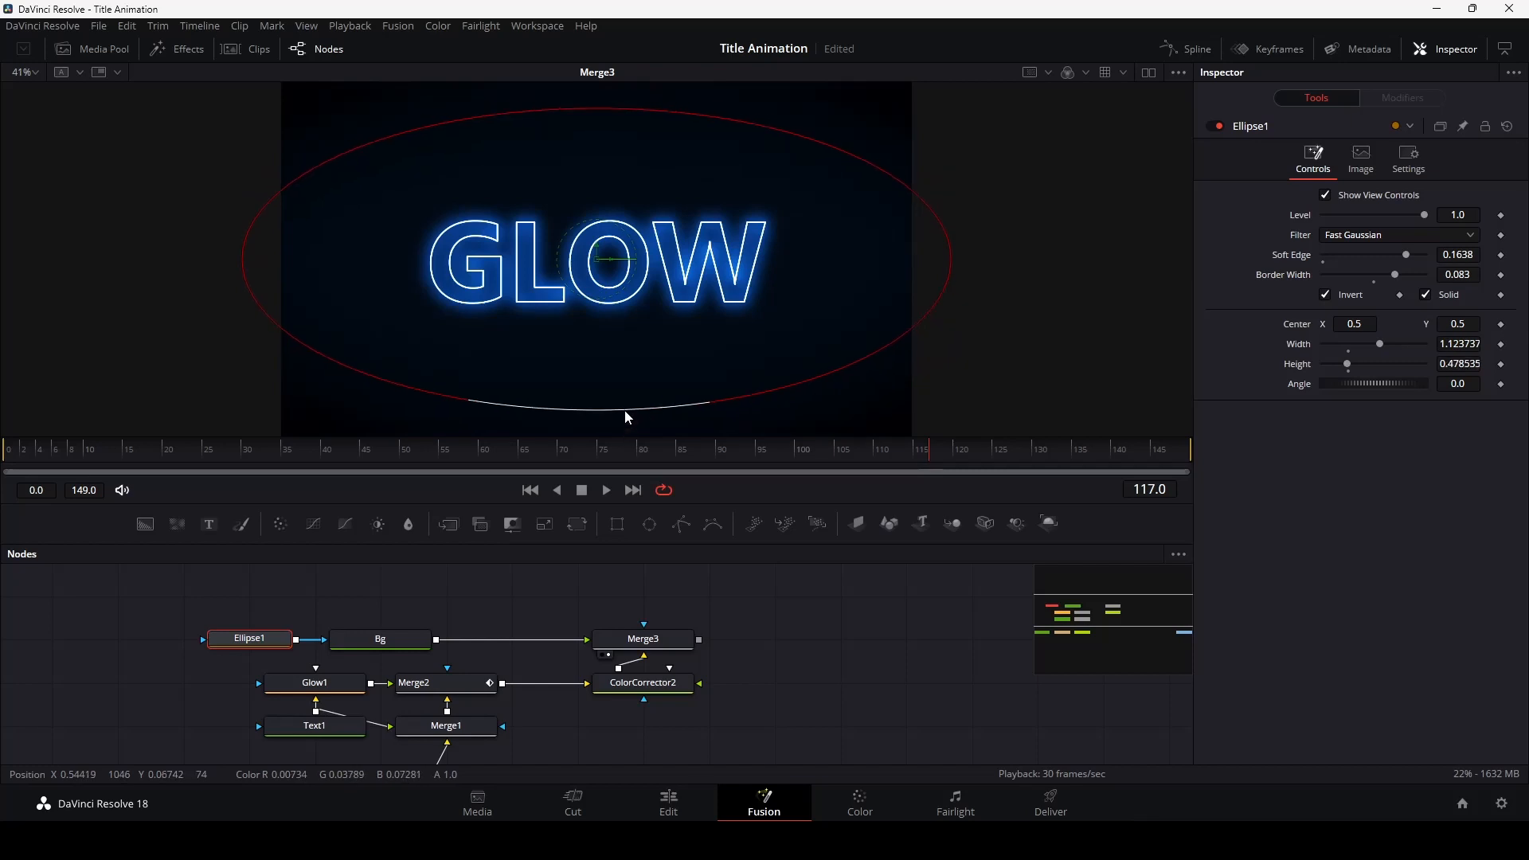
- Add a Transform node after Merge3 and keyframe its size and angle at frame 149
click(677, 639)
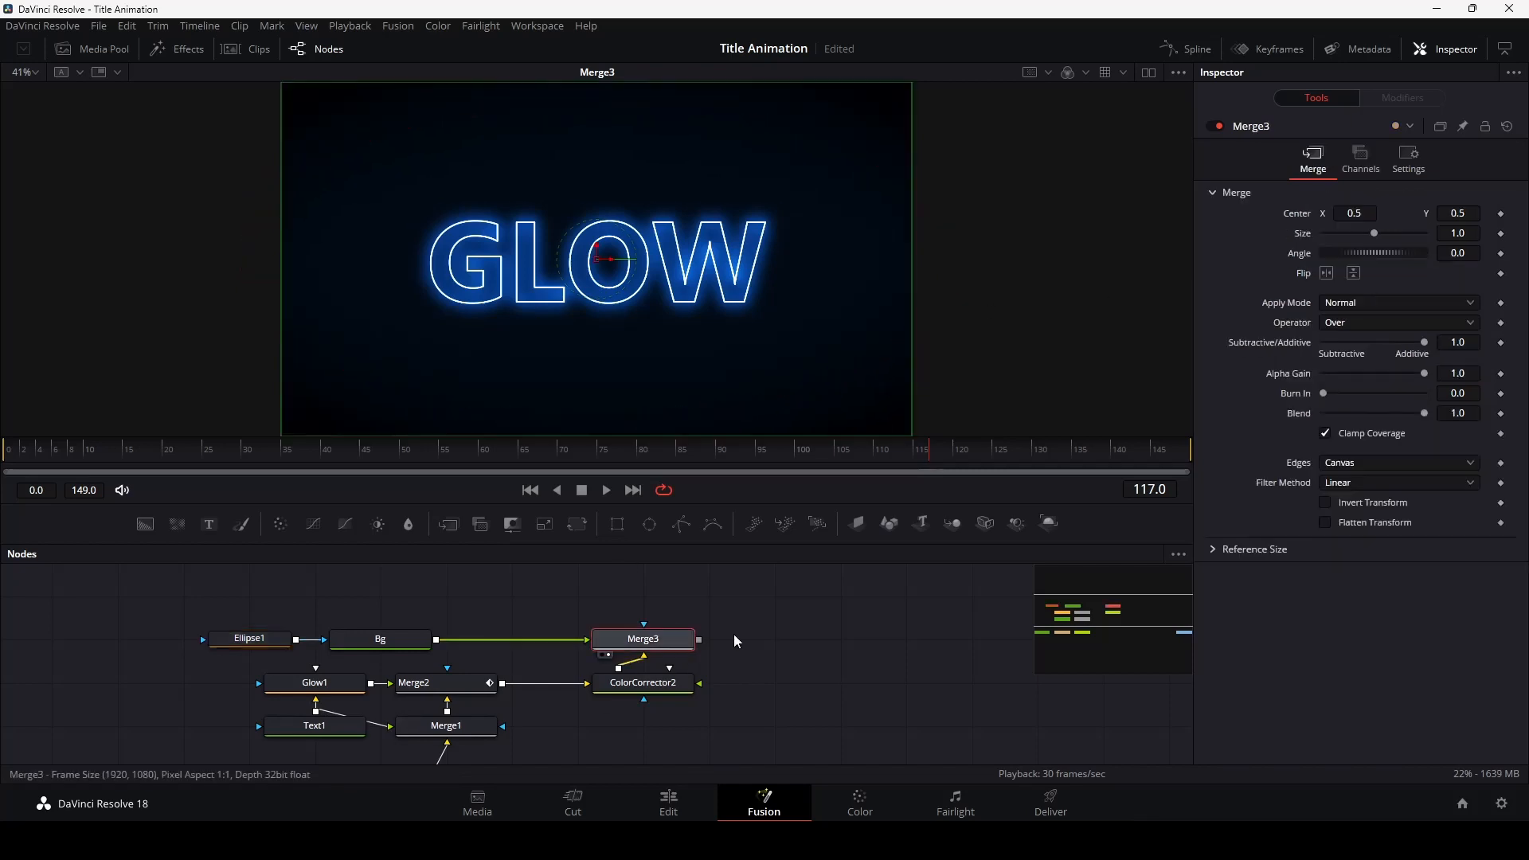
scroll(734, 634, right, 5)
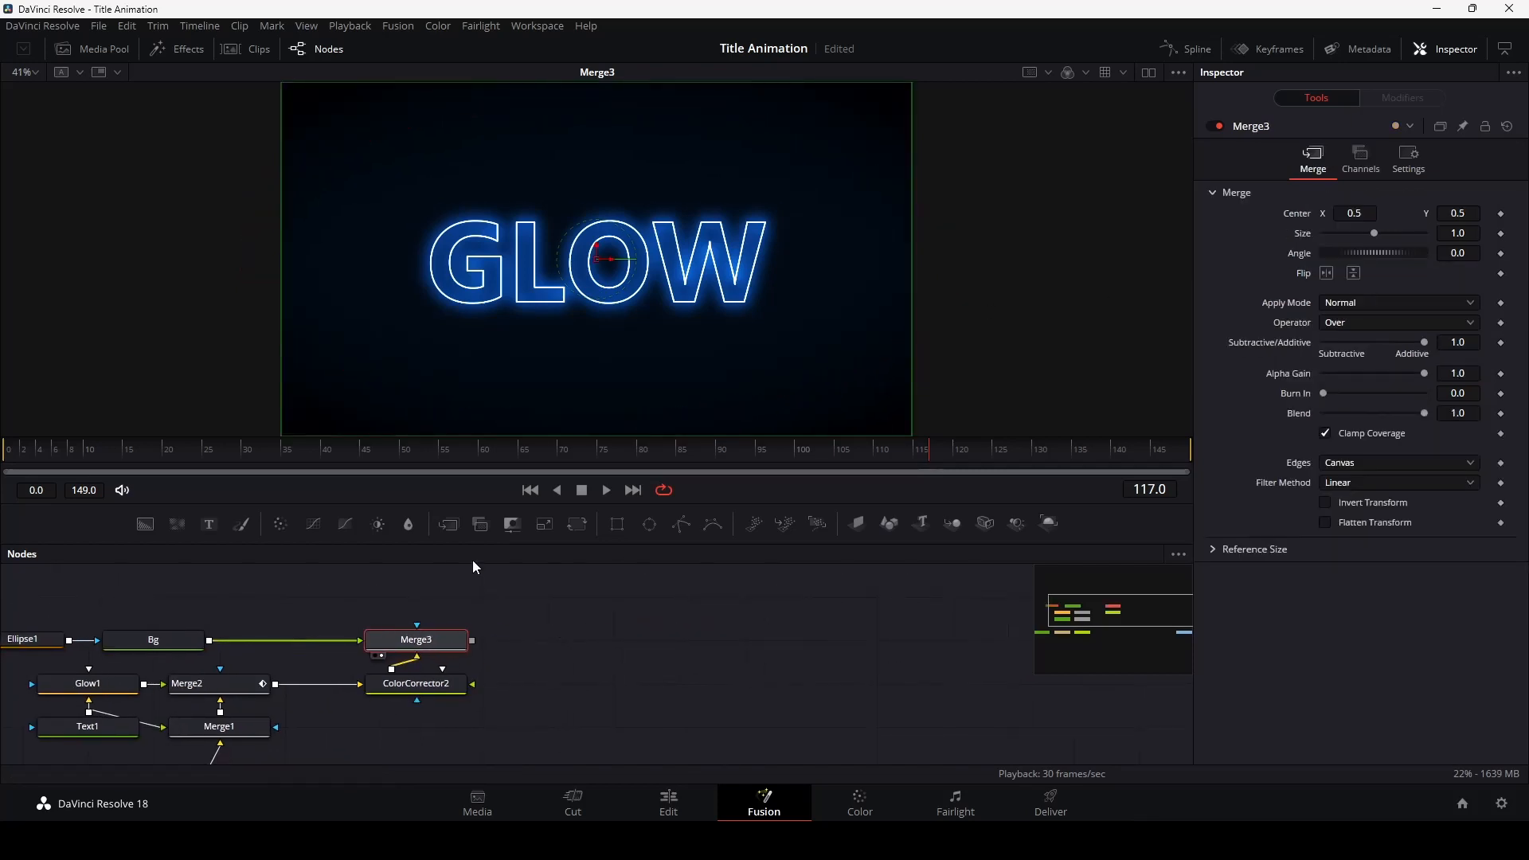
click(575, 523)
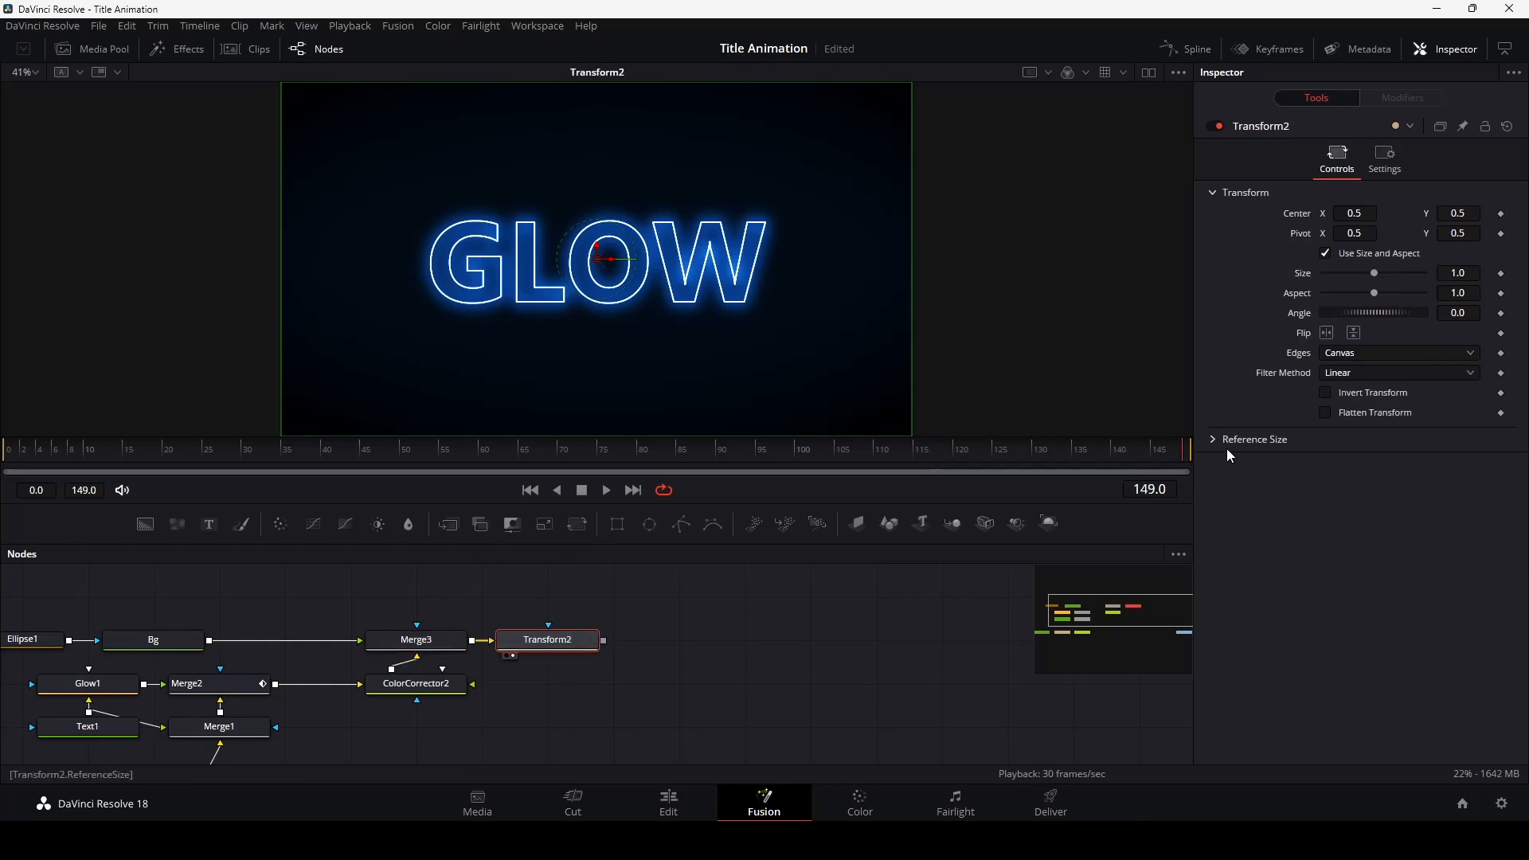
click(1501, 274)
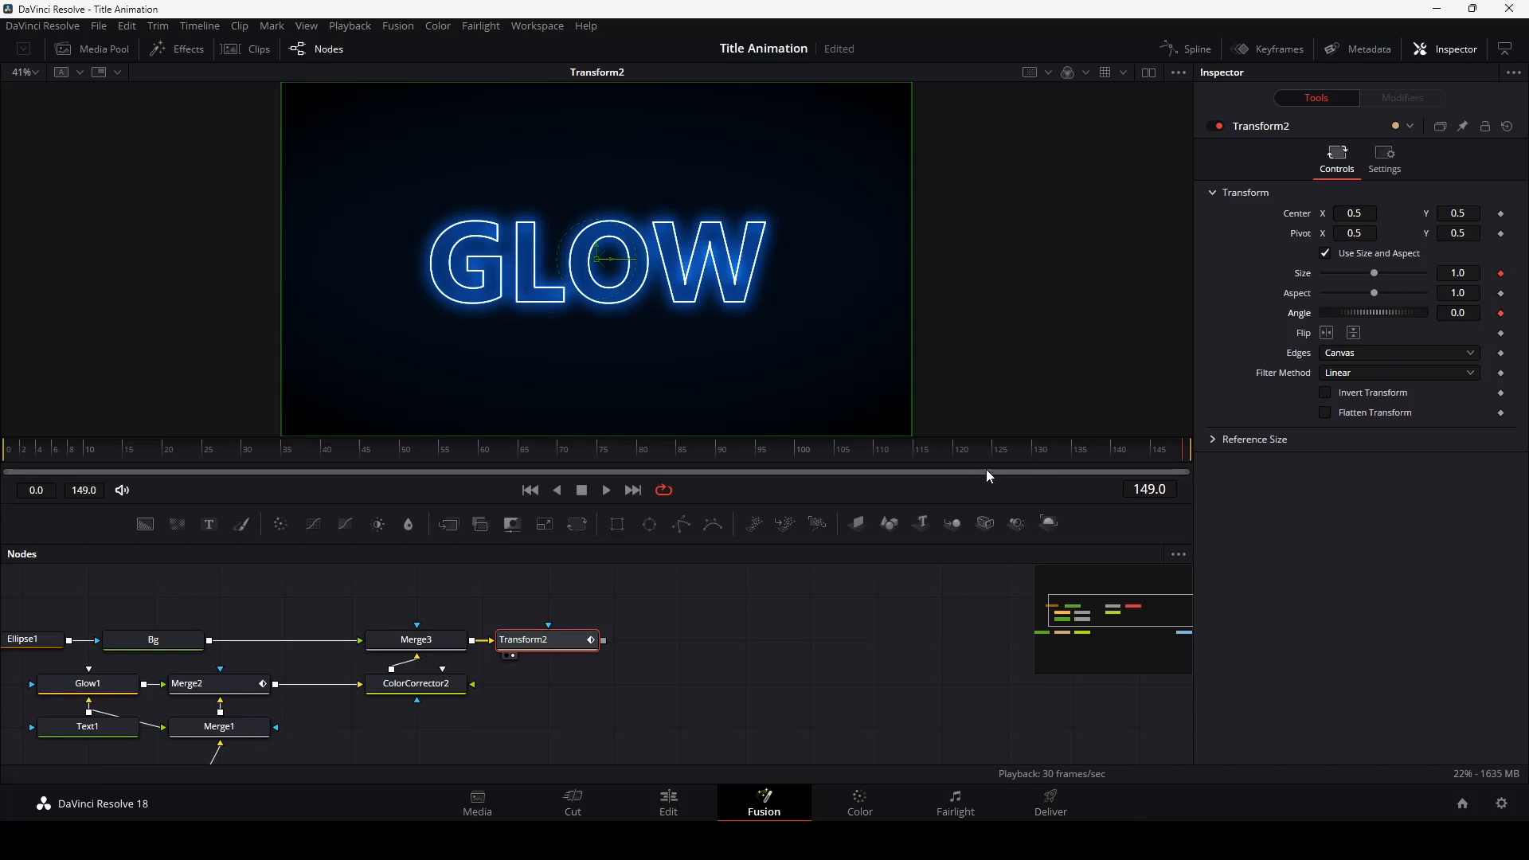
- Set the Transform node's size to 1.4 at frame 0
drag(987, 470, 4, 487)
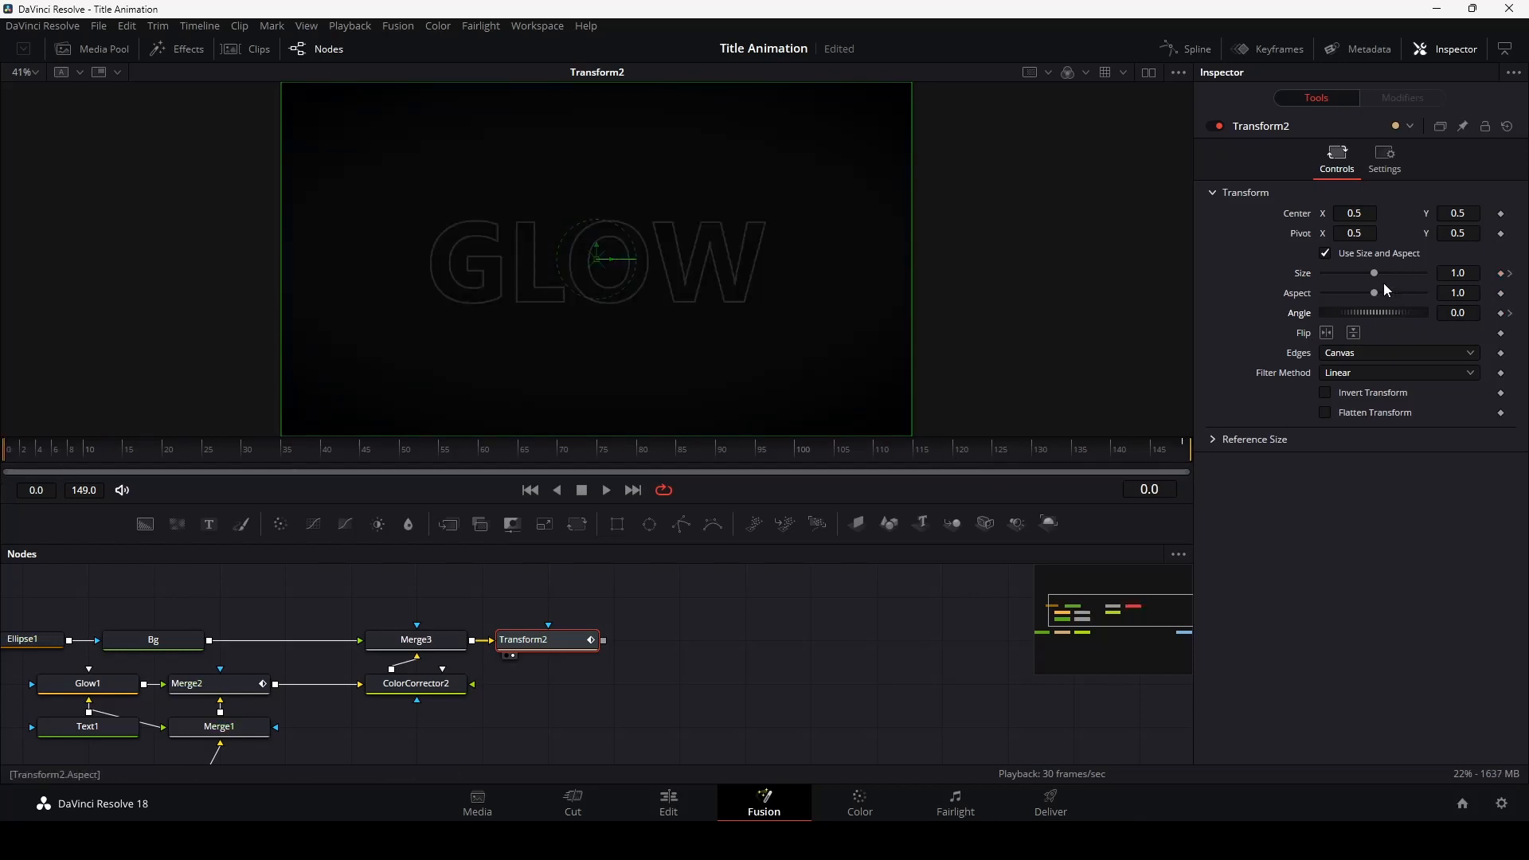
drag(1373, 274, 1378, 274)
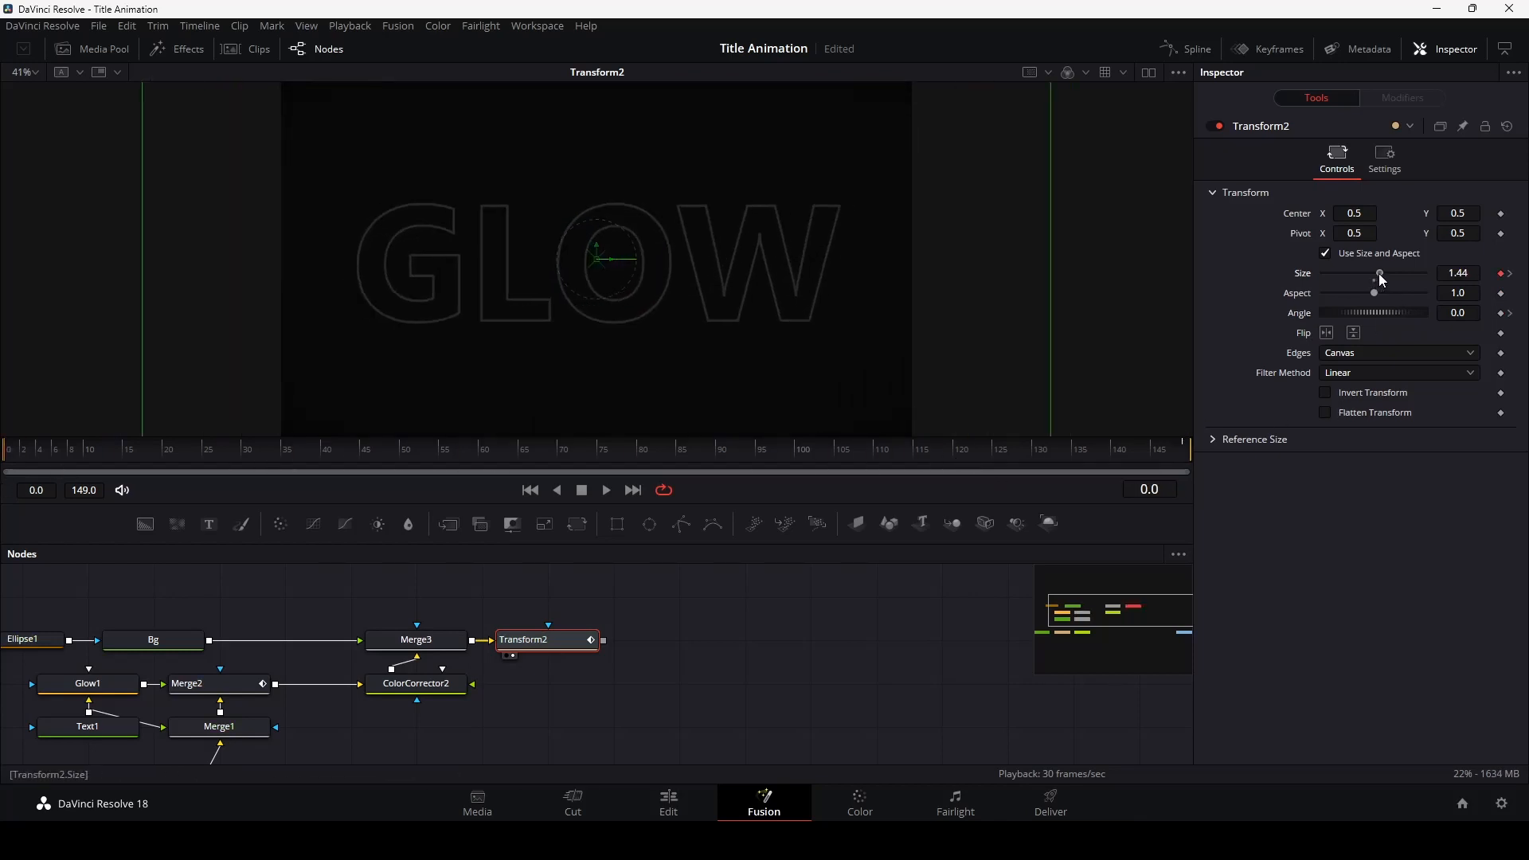
click(1462, 274)
text(1.4)
key(Tab)
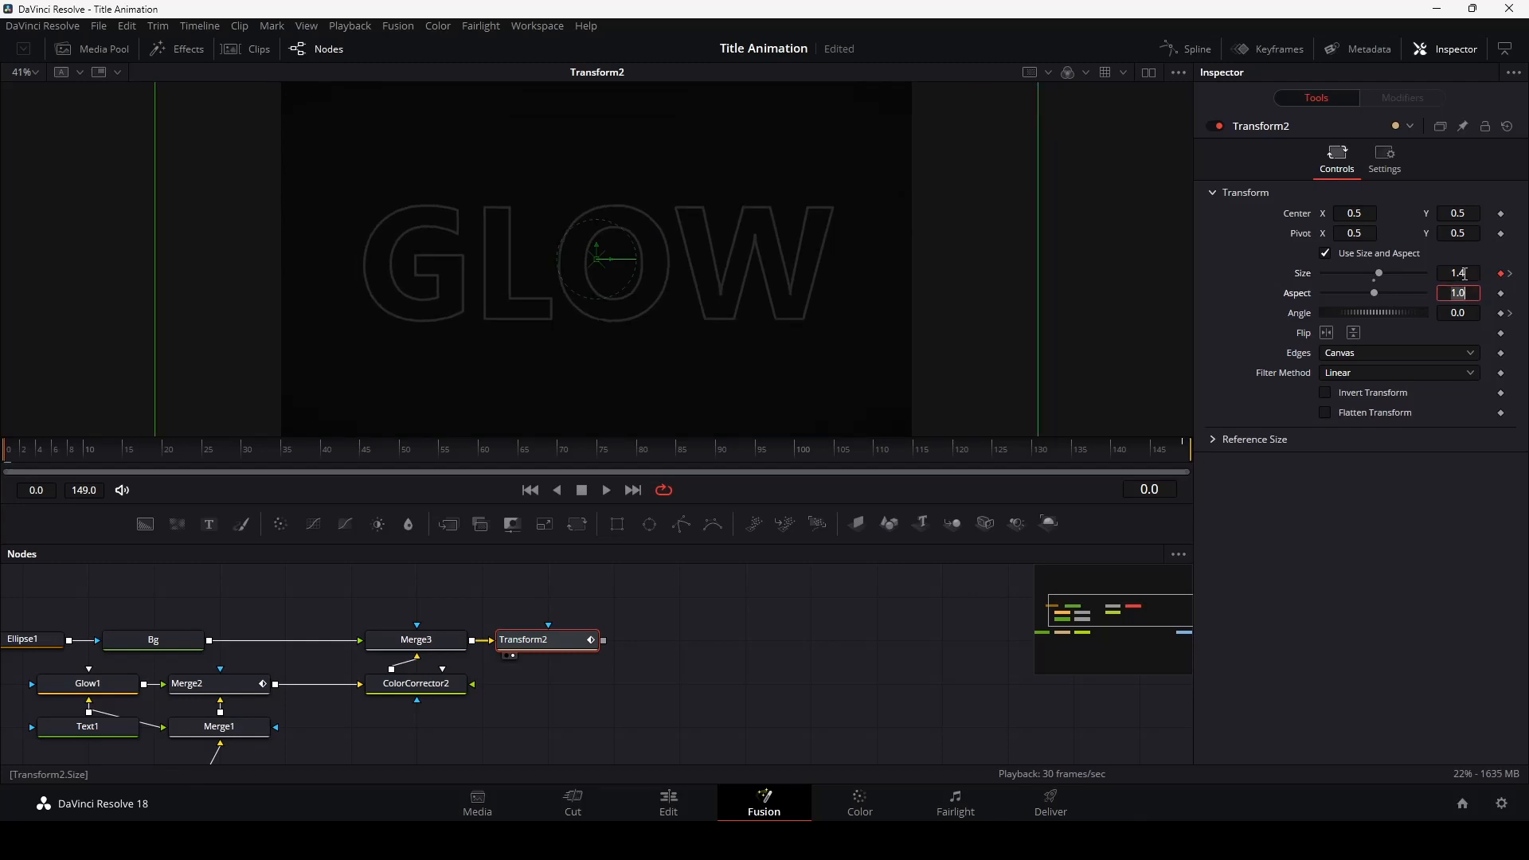
key(Return)
- Set the Transform node's angle to 10 at frame 0 and play back the animation
drag(1355, 313, 1351, 312)
click(1450, 312)
text(10)
key(Tab)
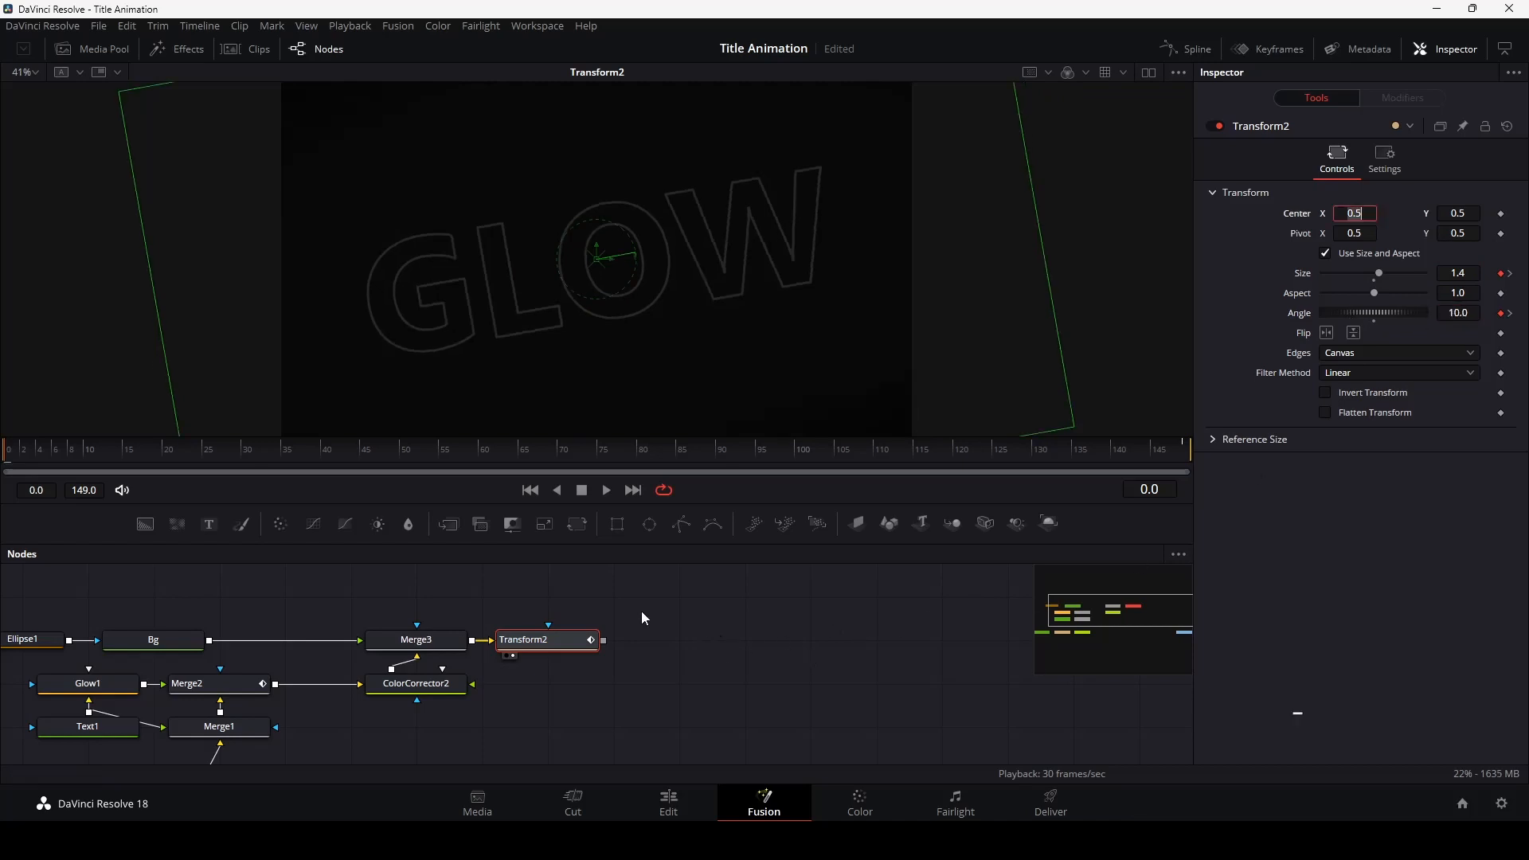
key(BackSpace)
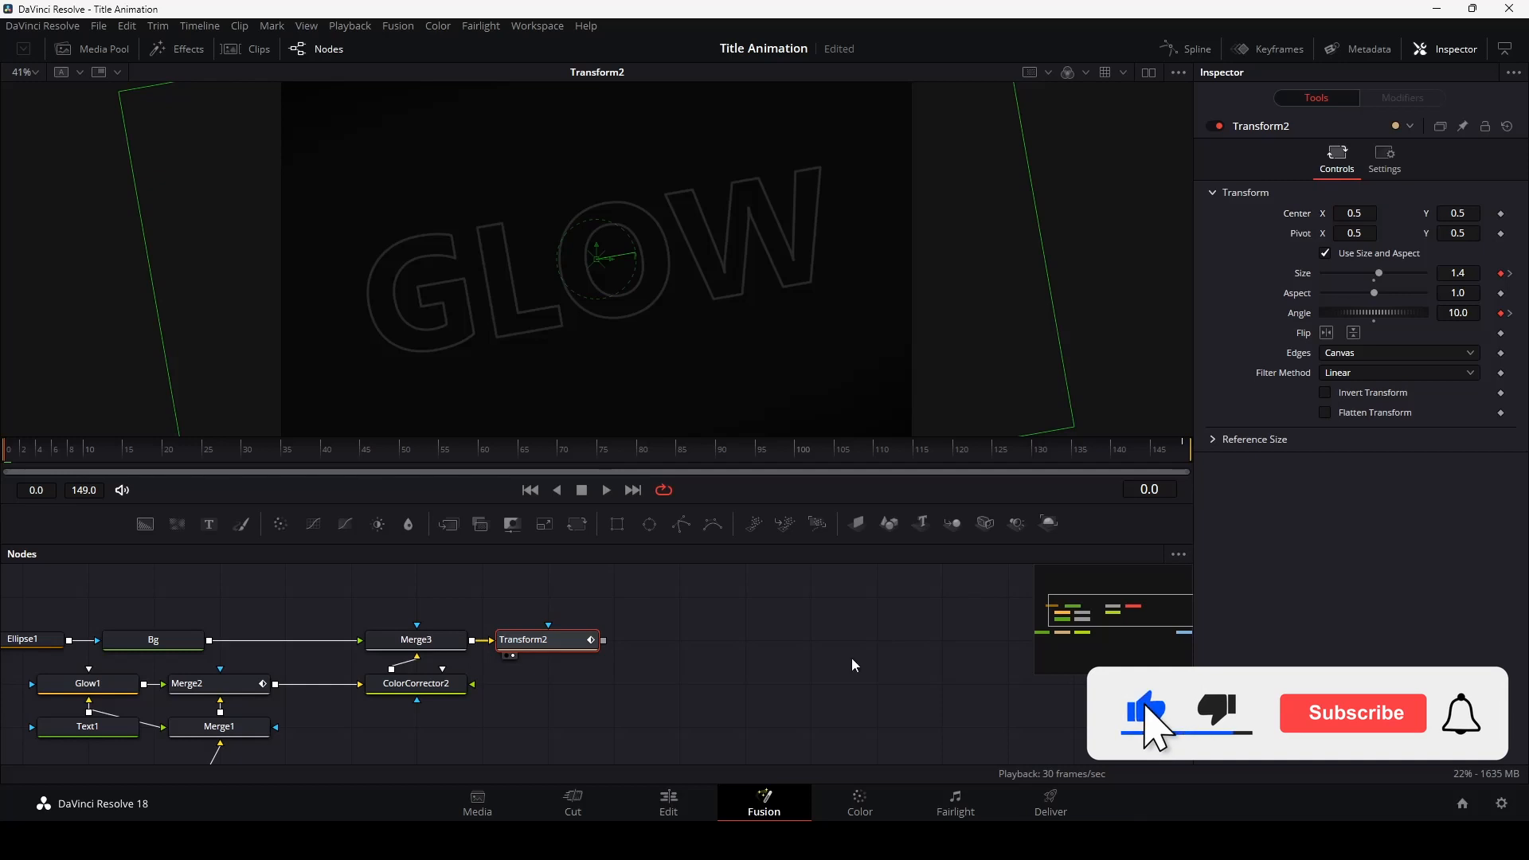
click(606, 491)
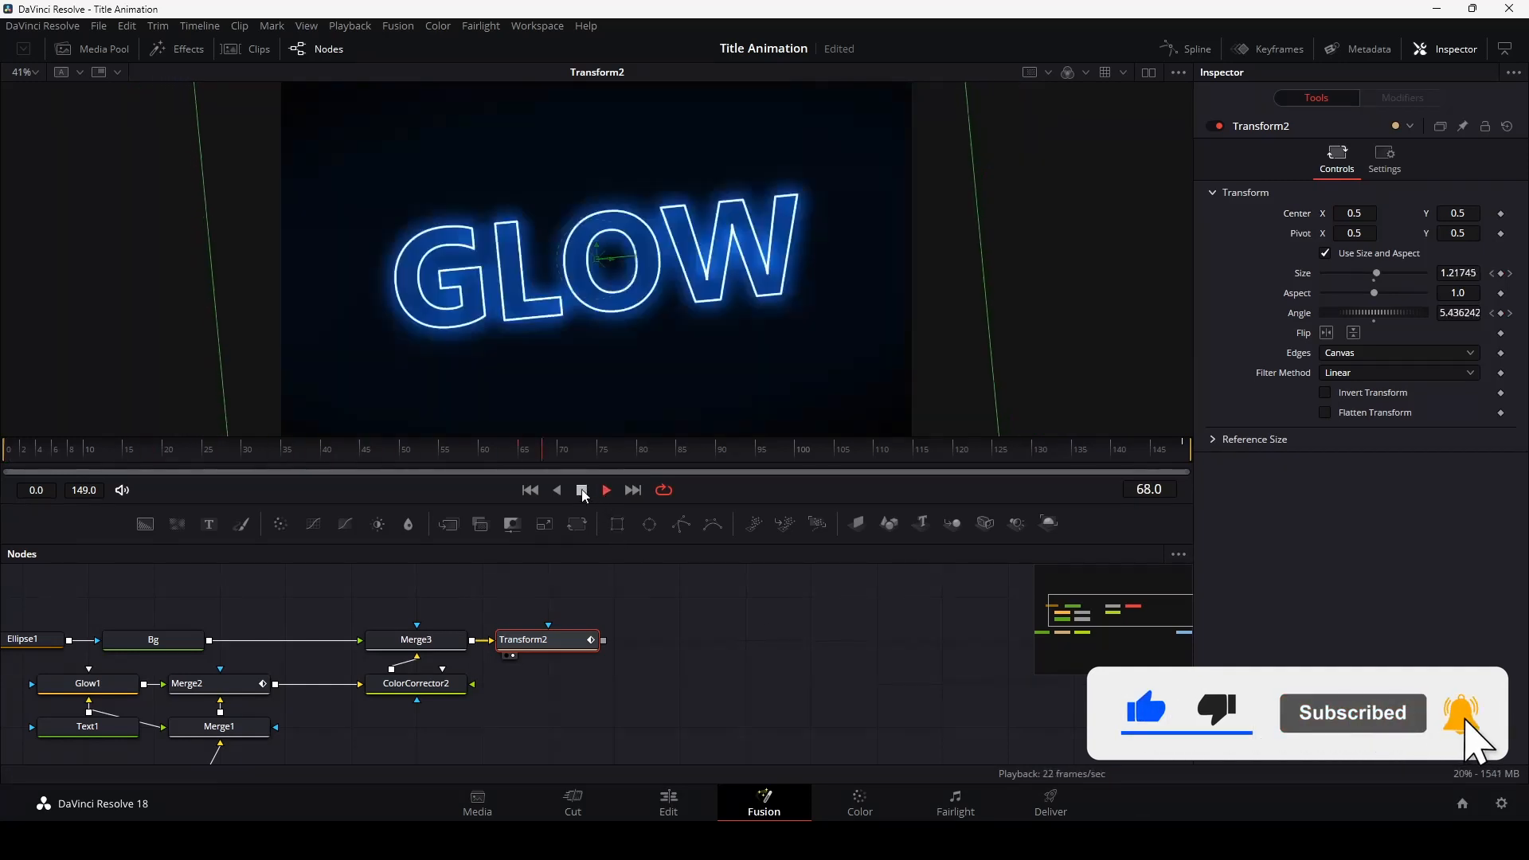
click(582, 489)
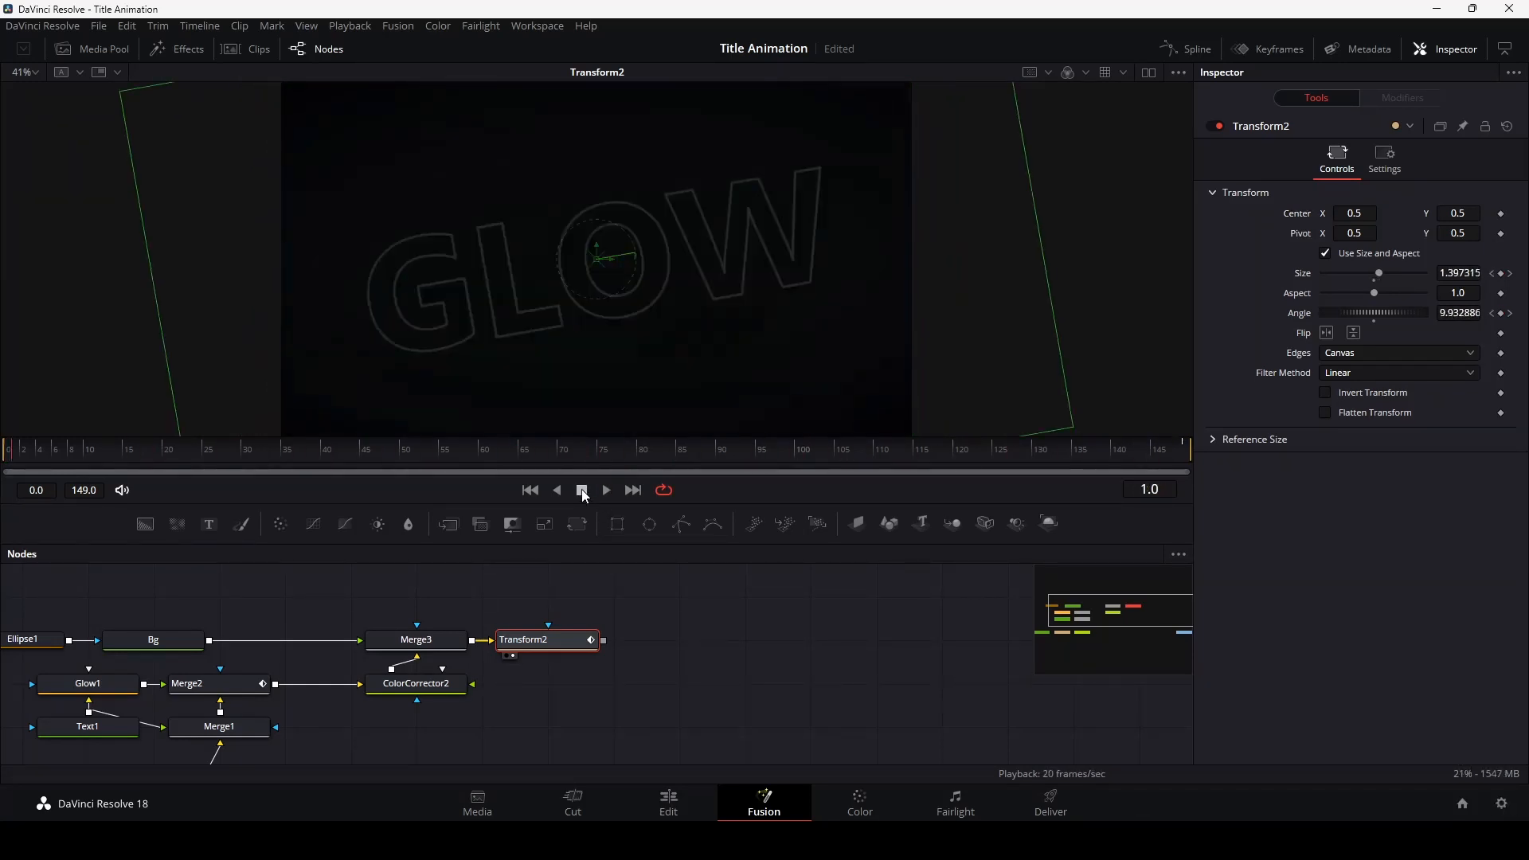
- Bring MediaOut1 closer to the node chain and connect the Transform2 output to it
scroll(795, 644, down, 4)
drag(885, 716, 945, 652)
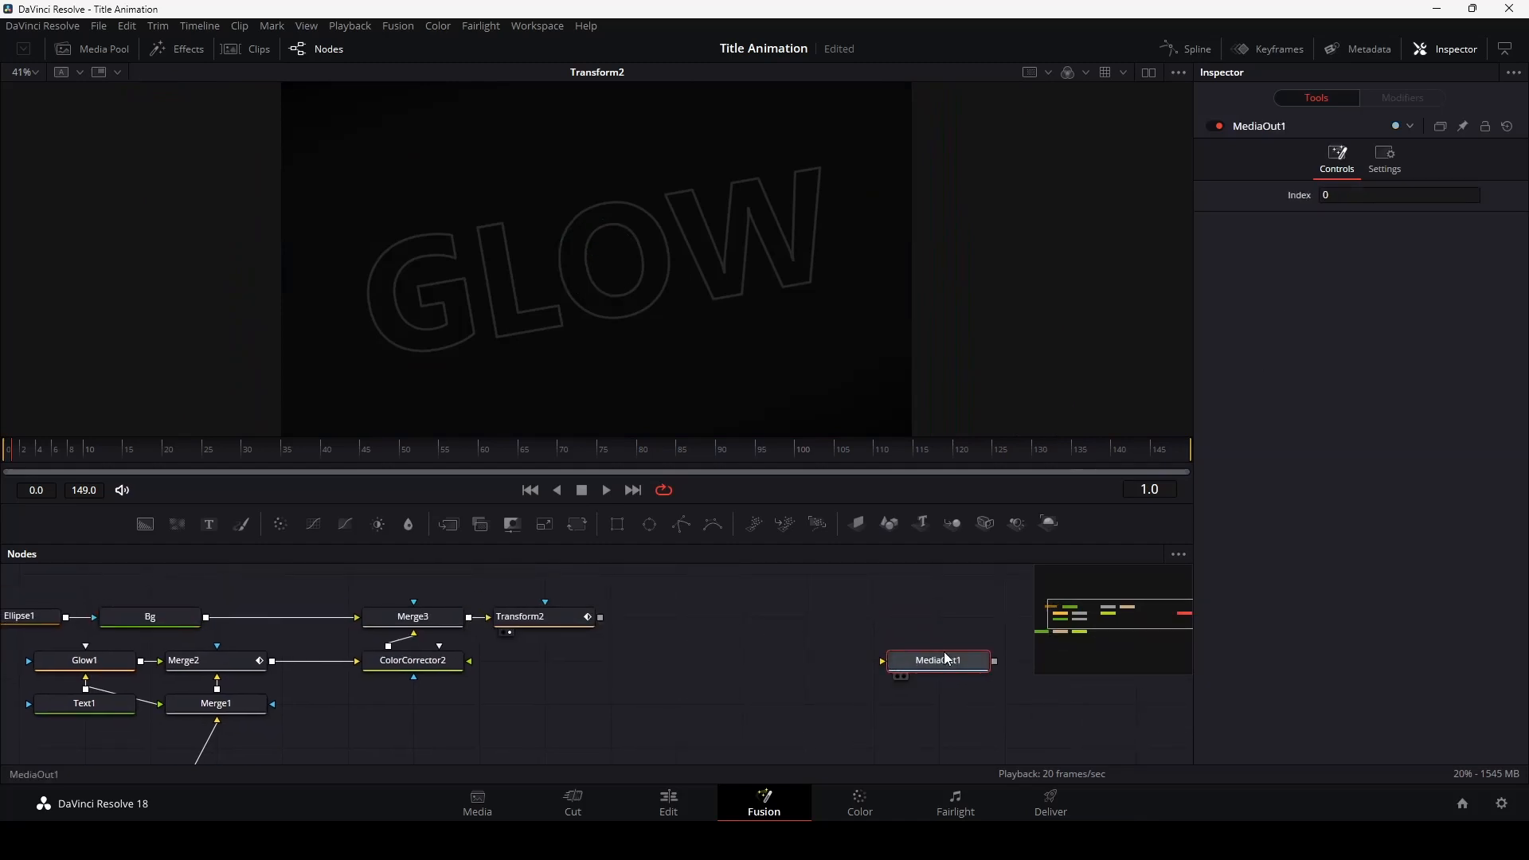
drag(817, 618, 599, 618)
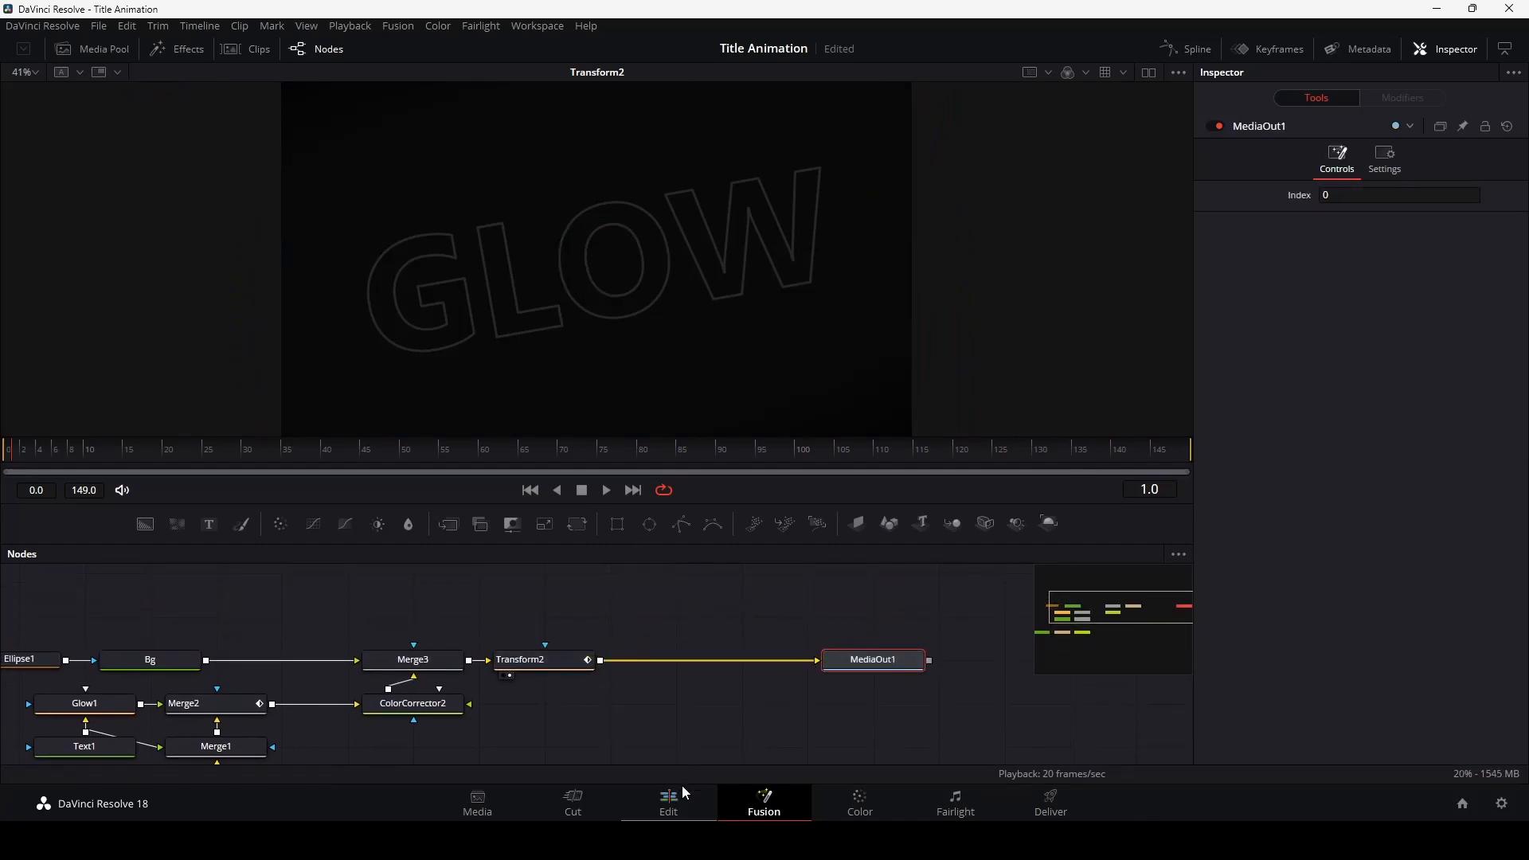
- Apply 2.40 output blanking to the timeline on the Edit page and play back the title
click(669, 803)
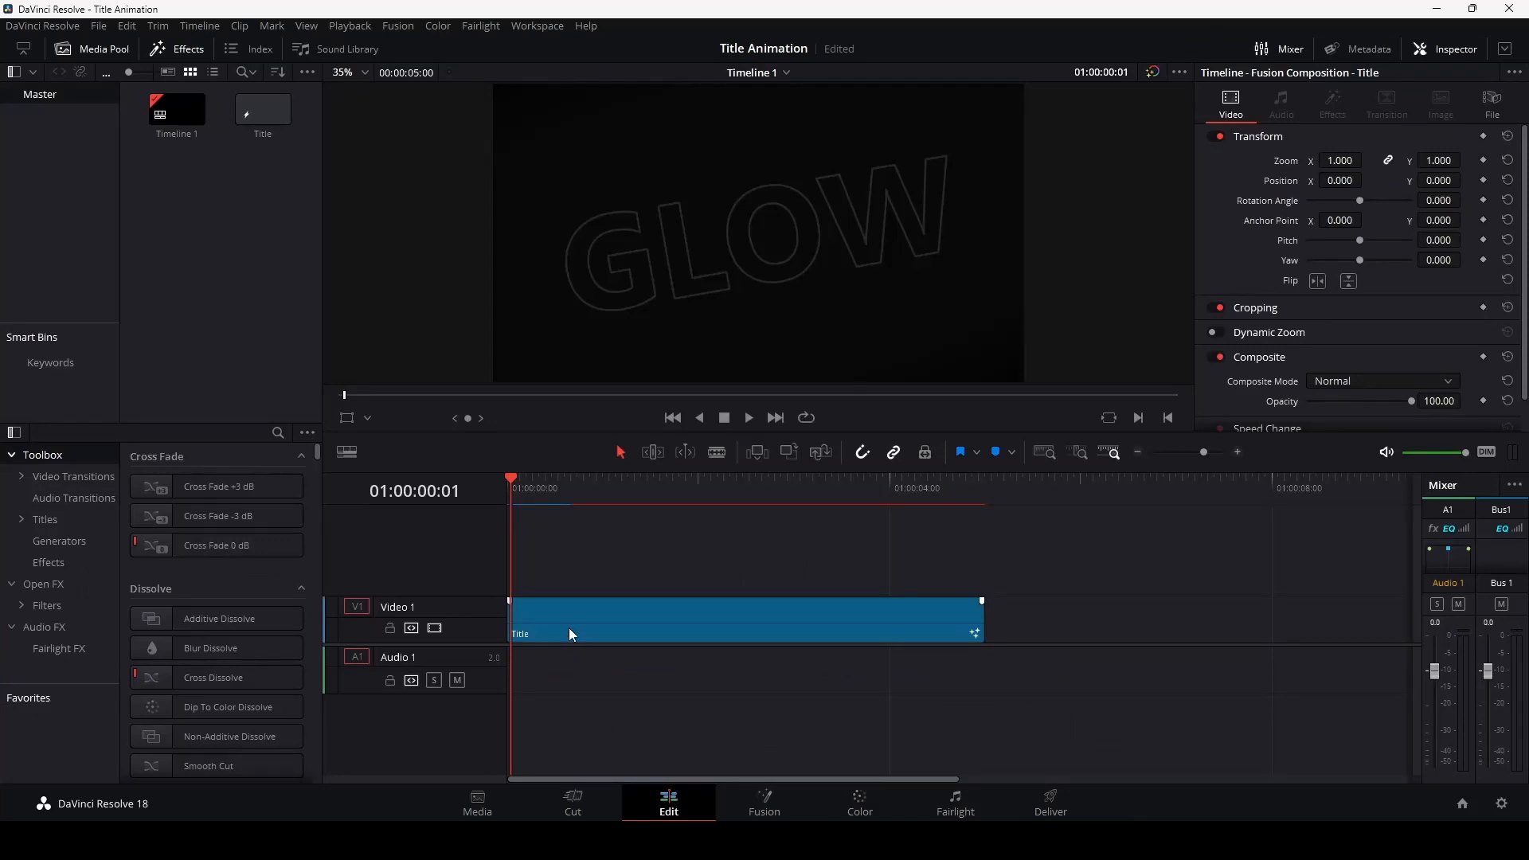
click(185, 27)
mouse_move(309, 675)
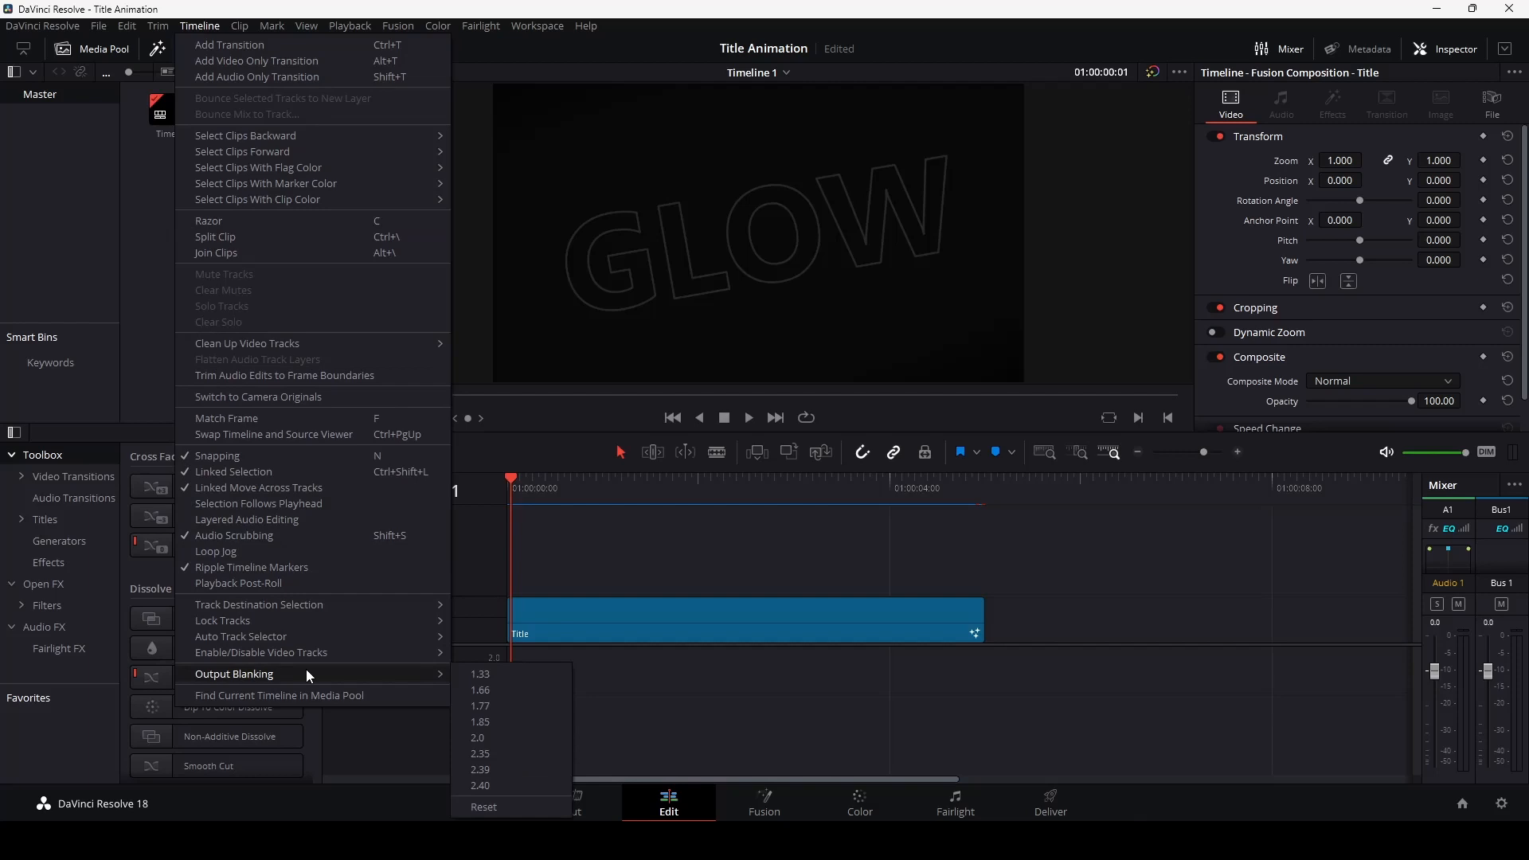
click(495, 785)
key(space)
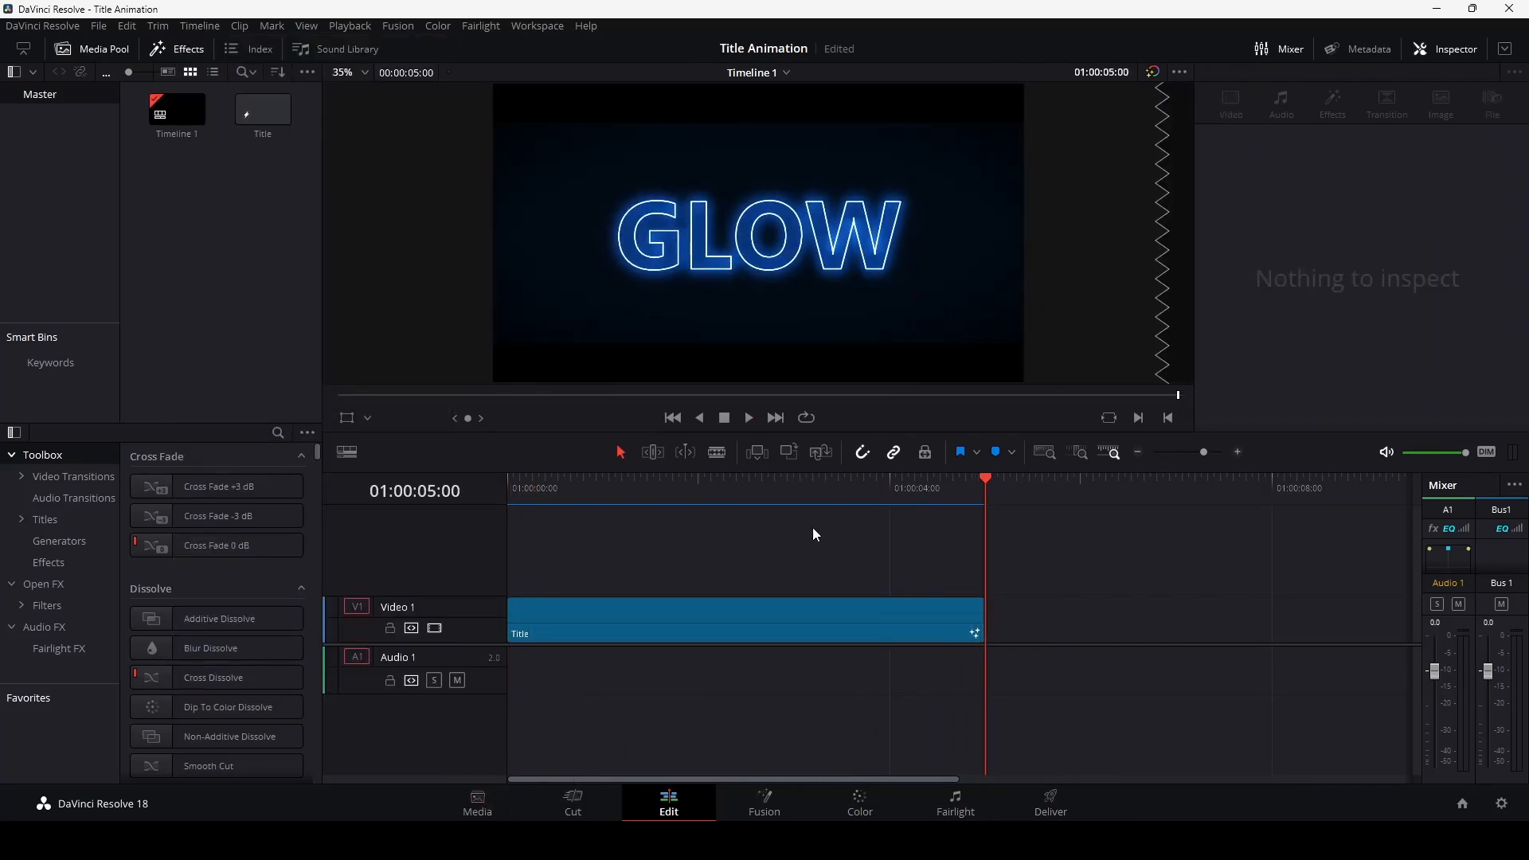
key(space)
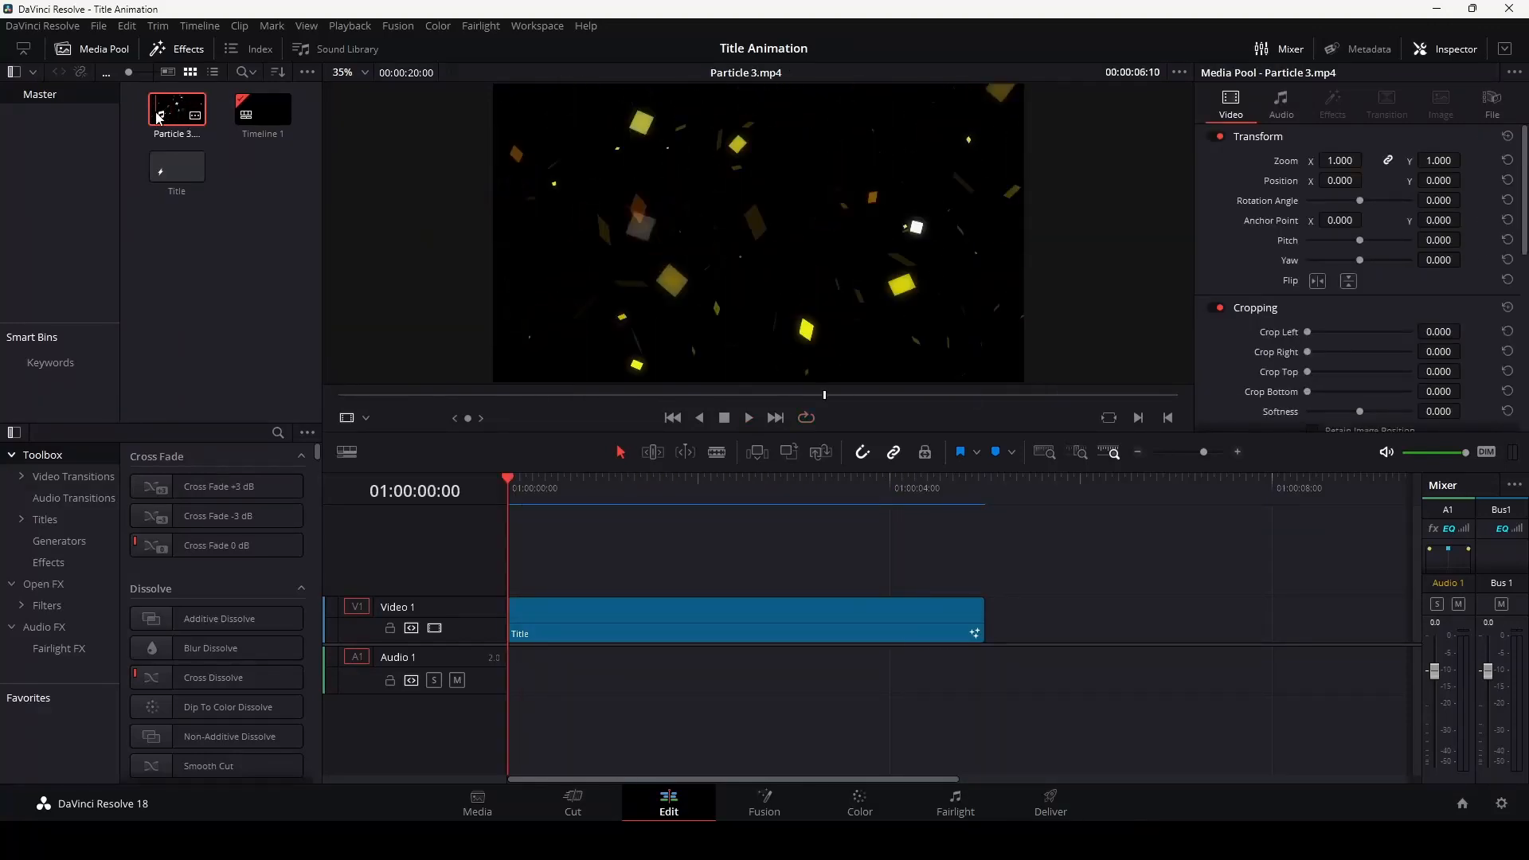
- Place Particle 3.mp4 on a video track above the Title clip, unlink its audio and delete the audio clip
drag(178, 112, 510, 568)
right_click(605, 717)
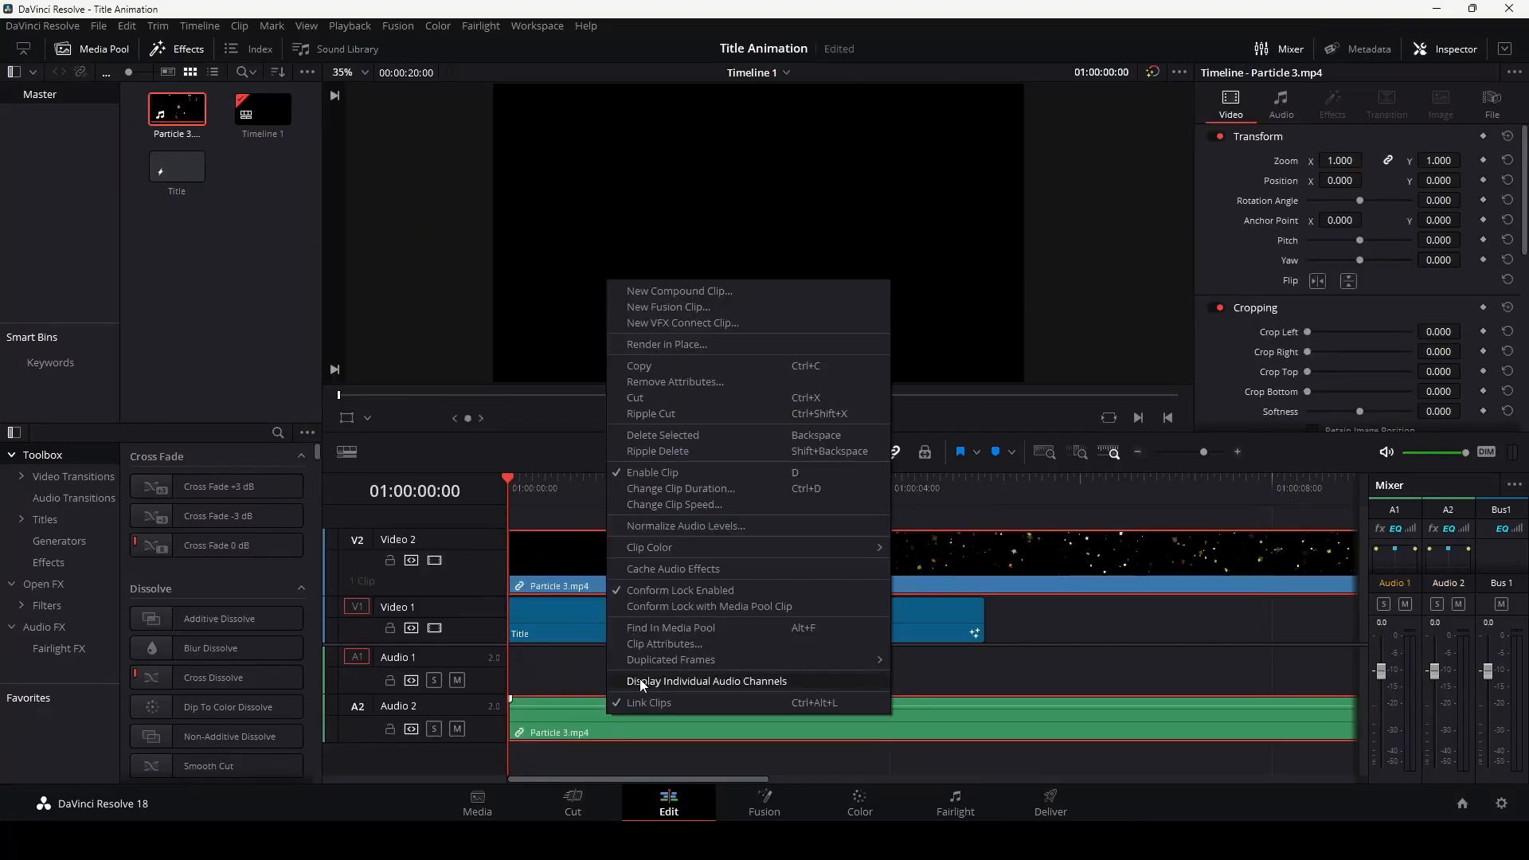
click(646, 703)
click(655, 728)
key(Delete)
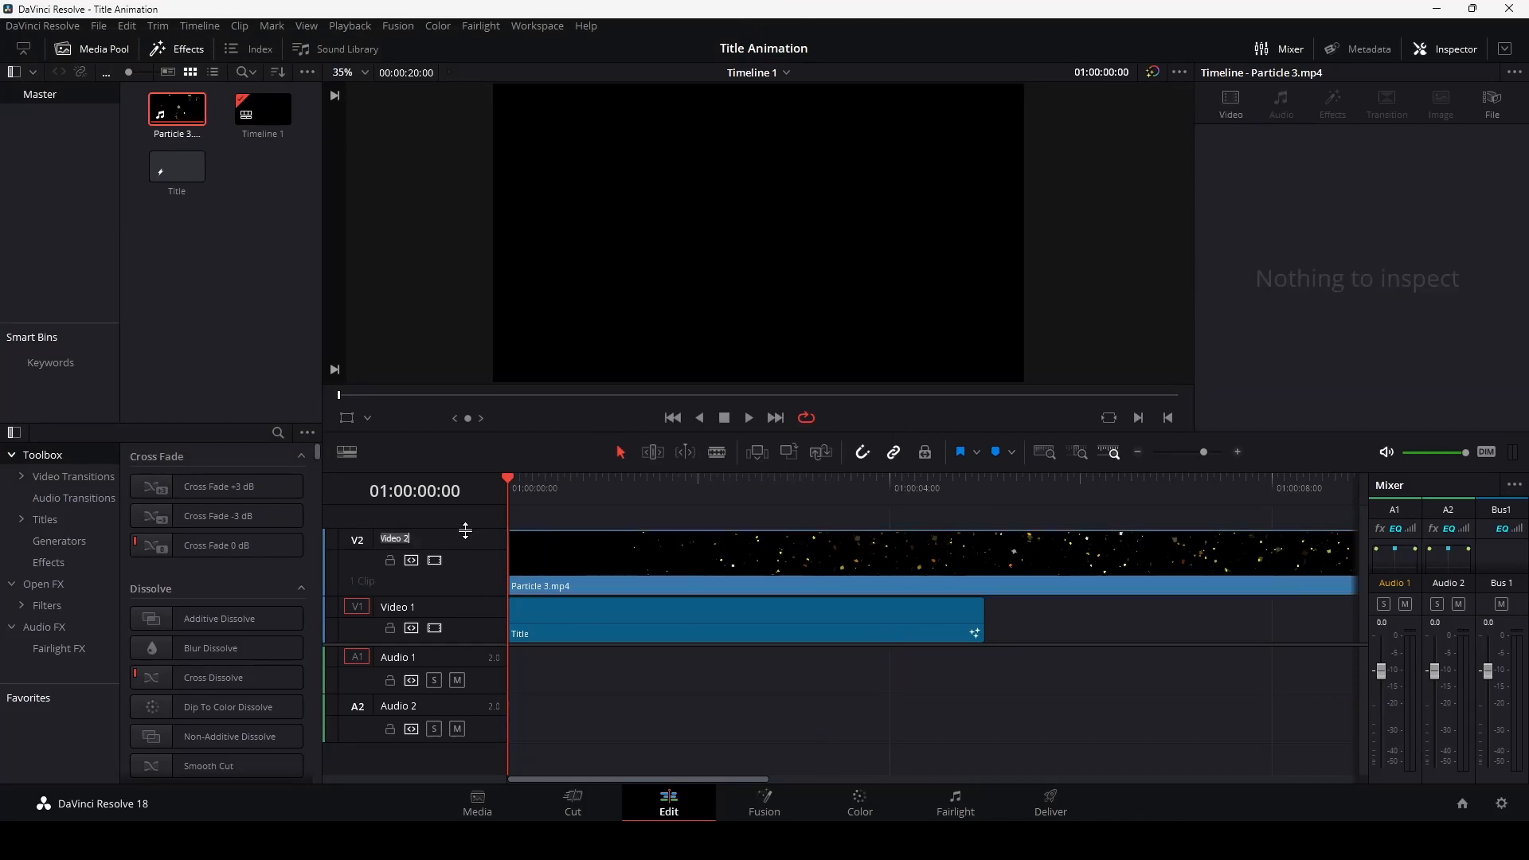
drag(469, 530, 470, 547)
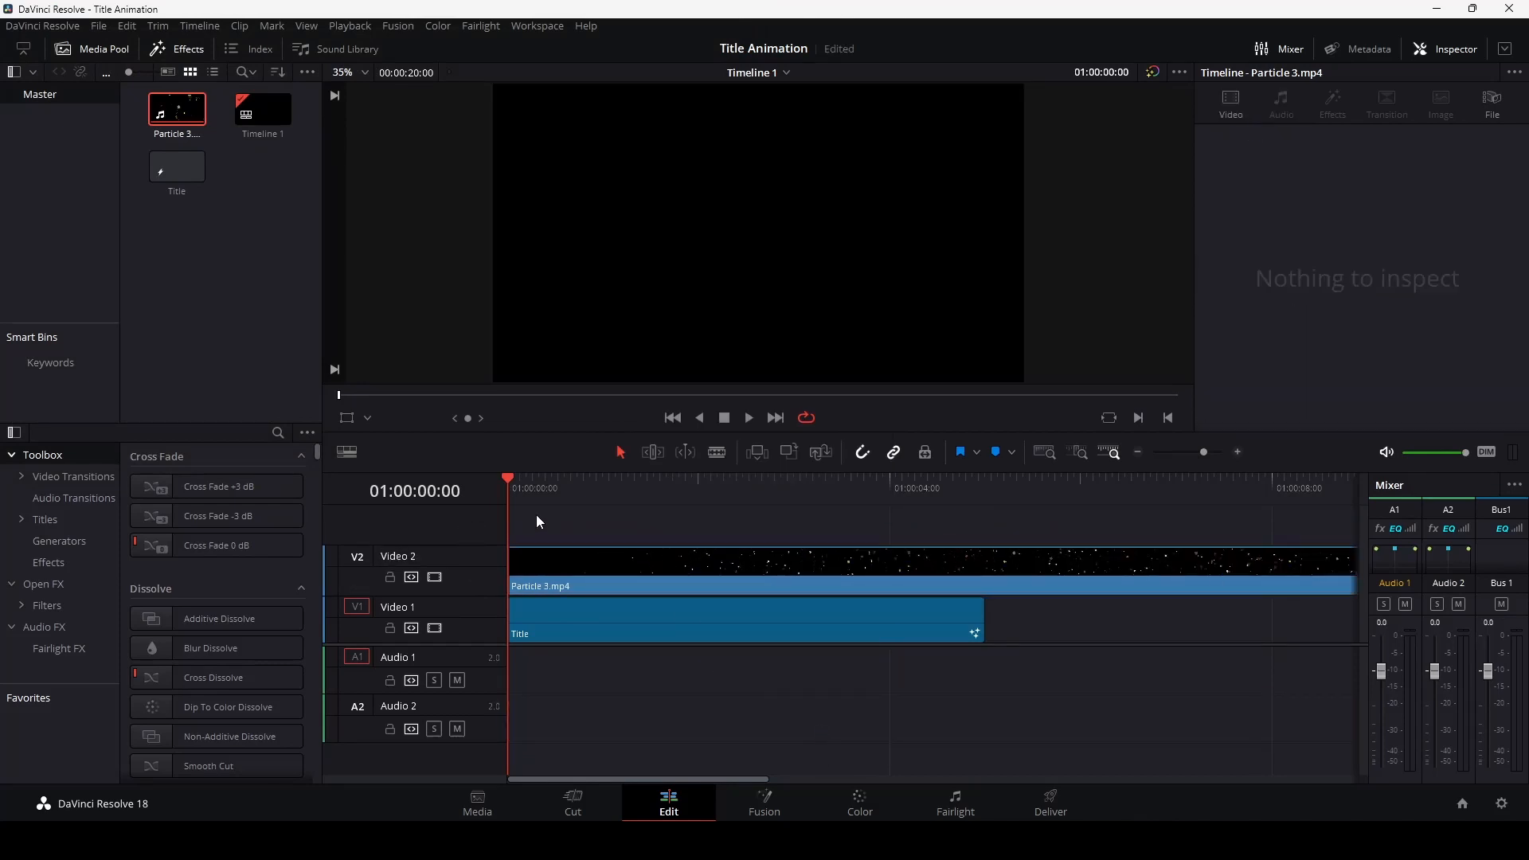
- Split the particle clip at 01:00:02:12, delete the first part and move the remainder to the timeline start
drag(539, 500, 737, 487)
click(717, 451)
click(740, 560)
click(681, 559)
key(BackSpace)
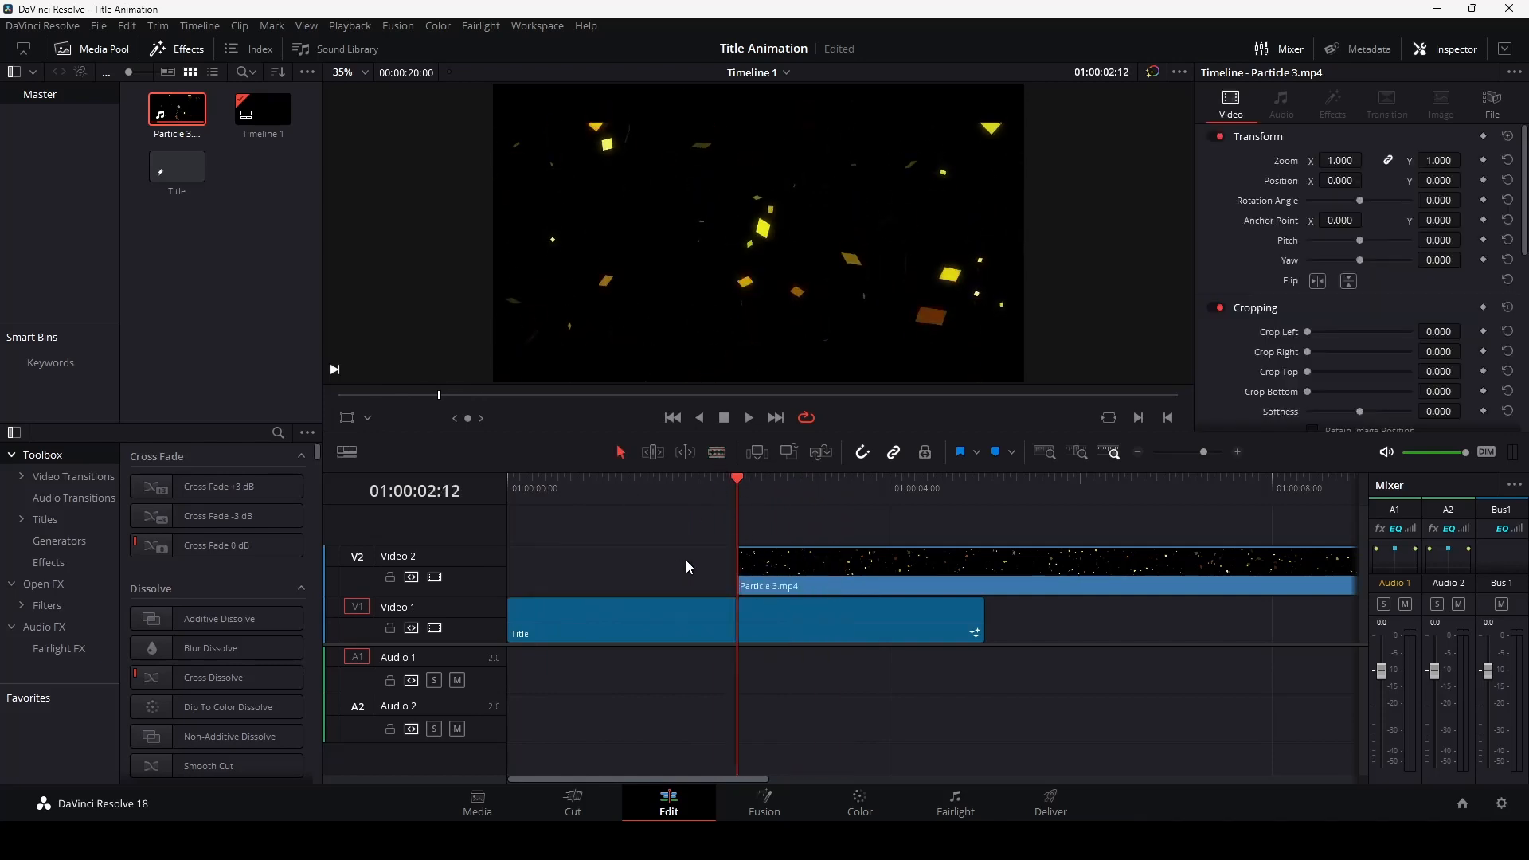
drag(813, 580, 558, 585)
- Split the particle clip at 01:00:05:00, delete the excess after the title's end and give the clip a short fade-out
drag(747, 492, 984, 514)
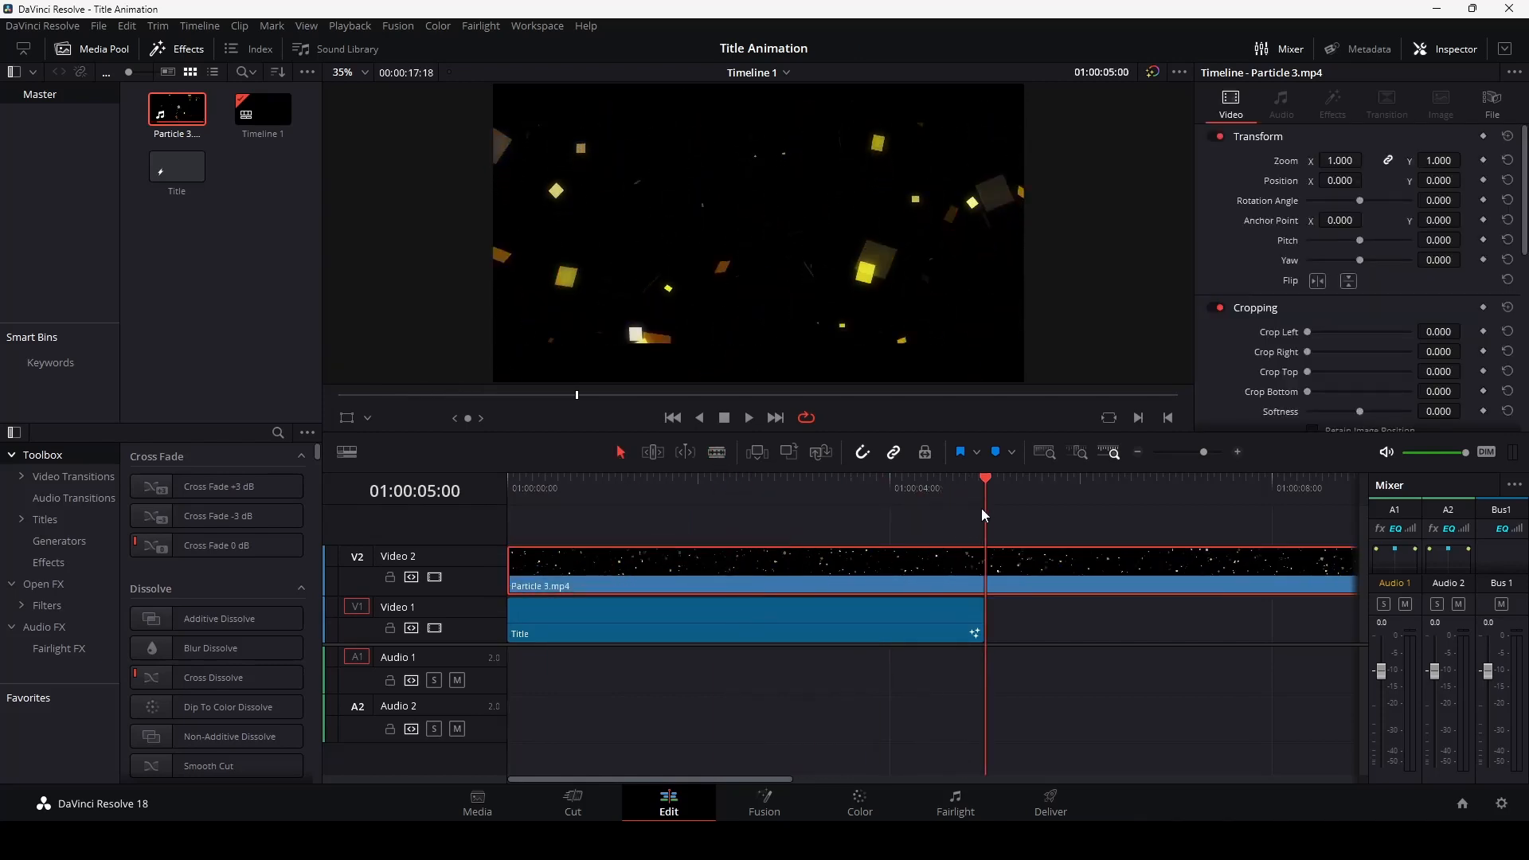
click(985, 567)
click(620, 451)
click(1054, 583)
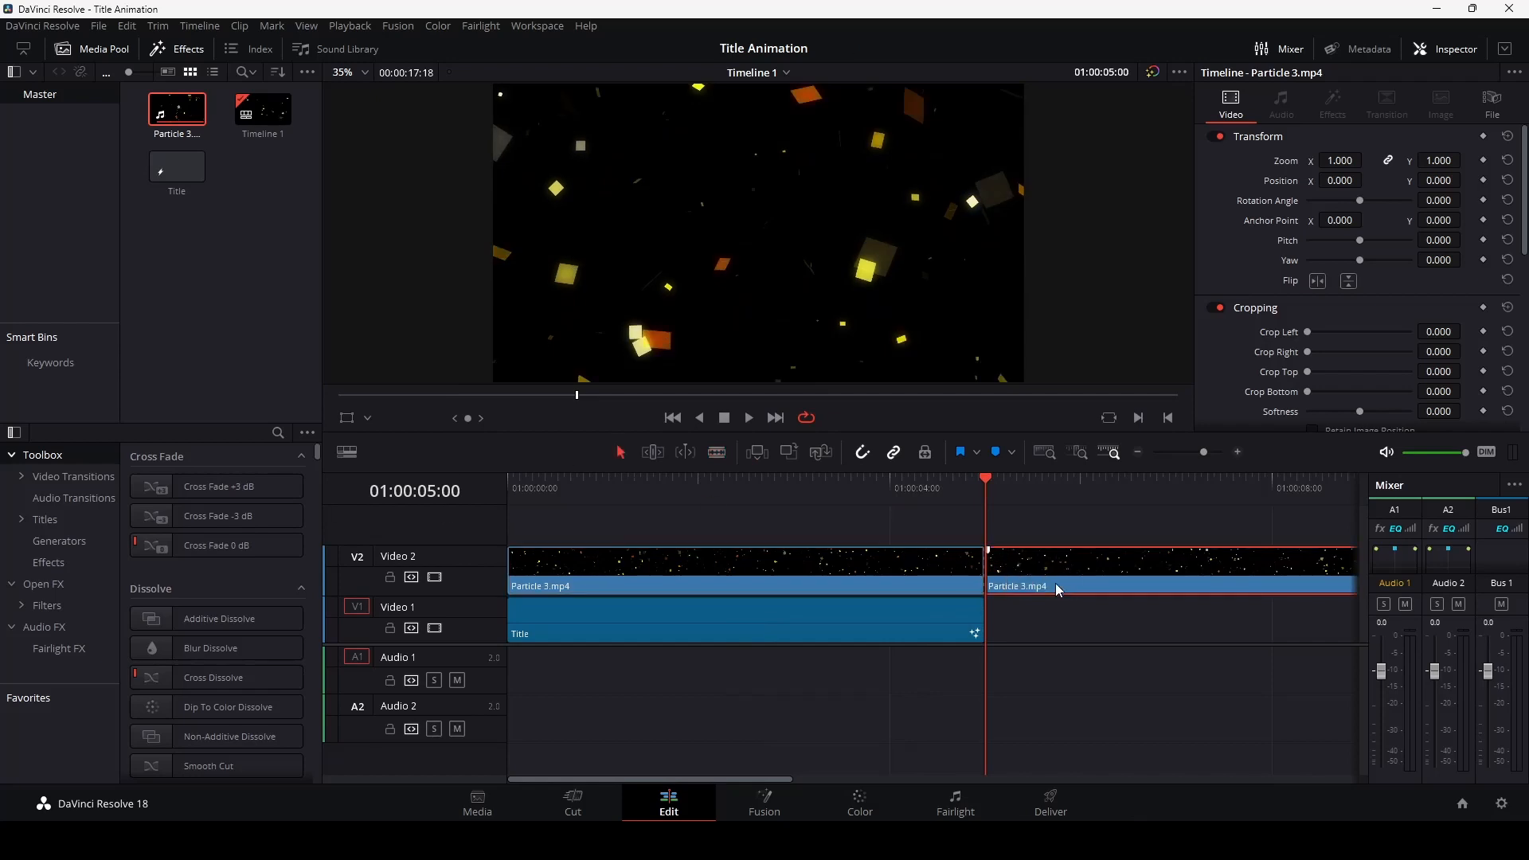
key(BackSpace)
drag(951, 548, 956, 548)
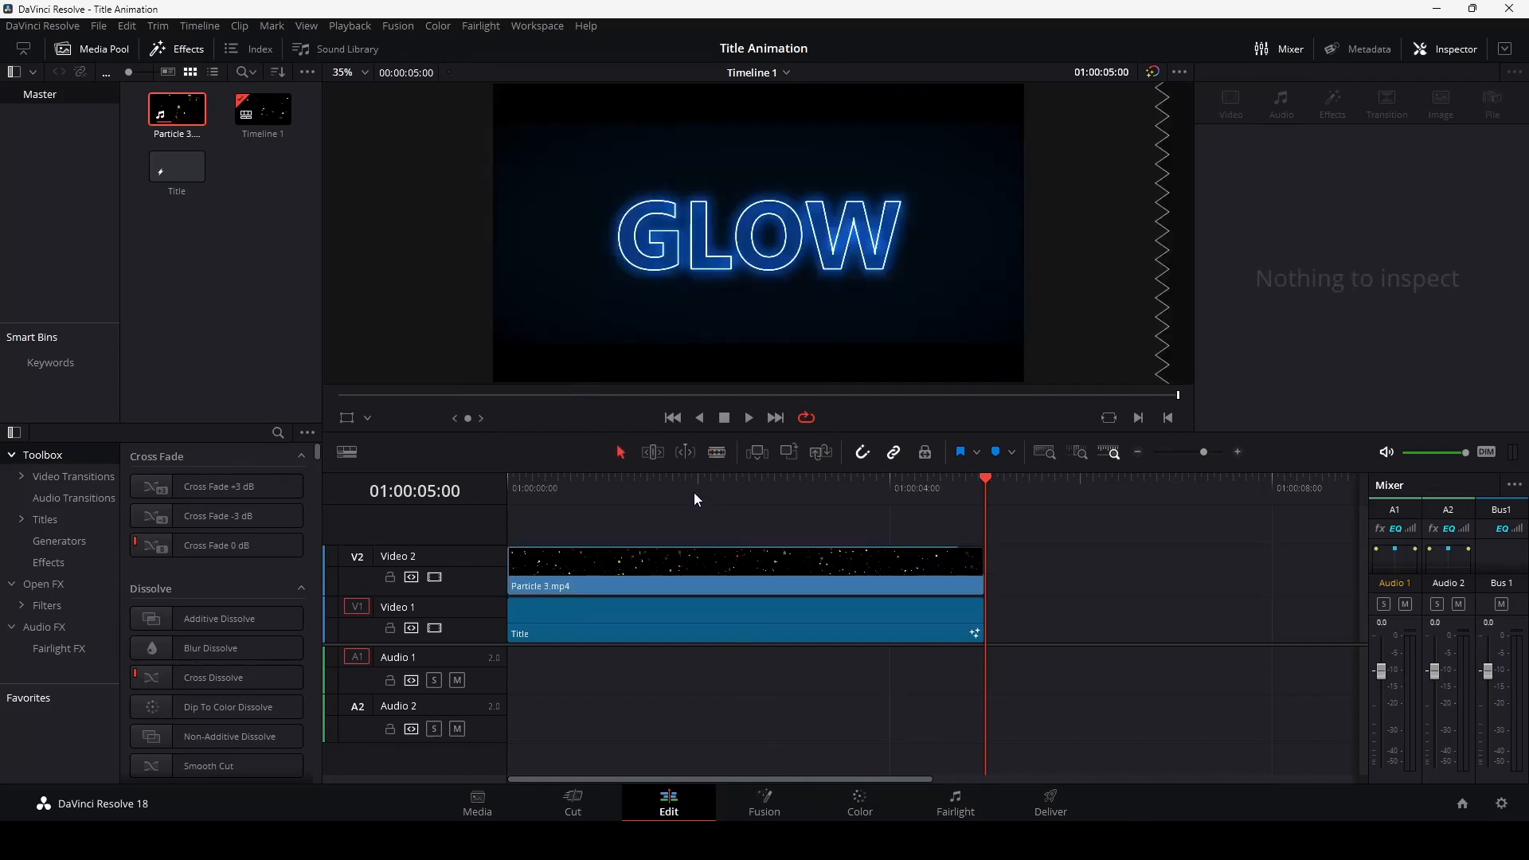
- Set the particle clip's composite mode to Add and check the overlay at several points of the timeline
drag(554, 495, 501, 487)
key(space)
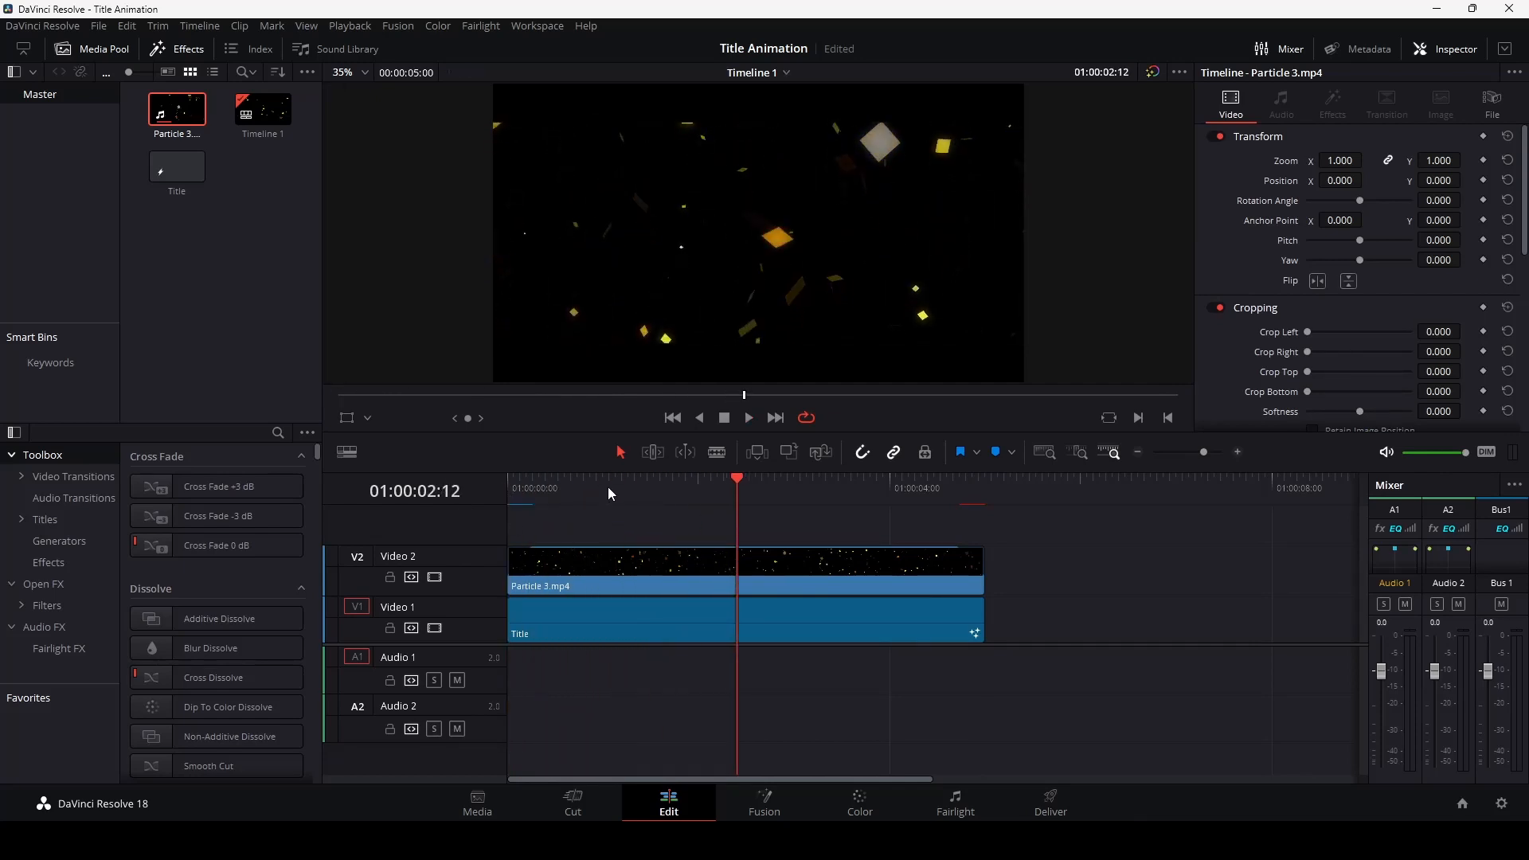
drag(609, 492, 585, 500)
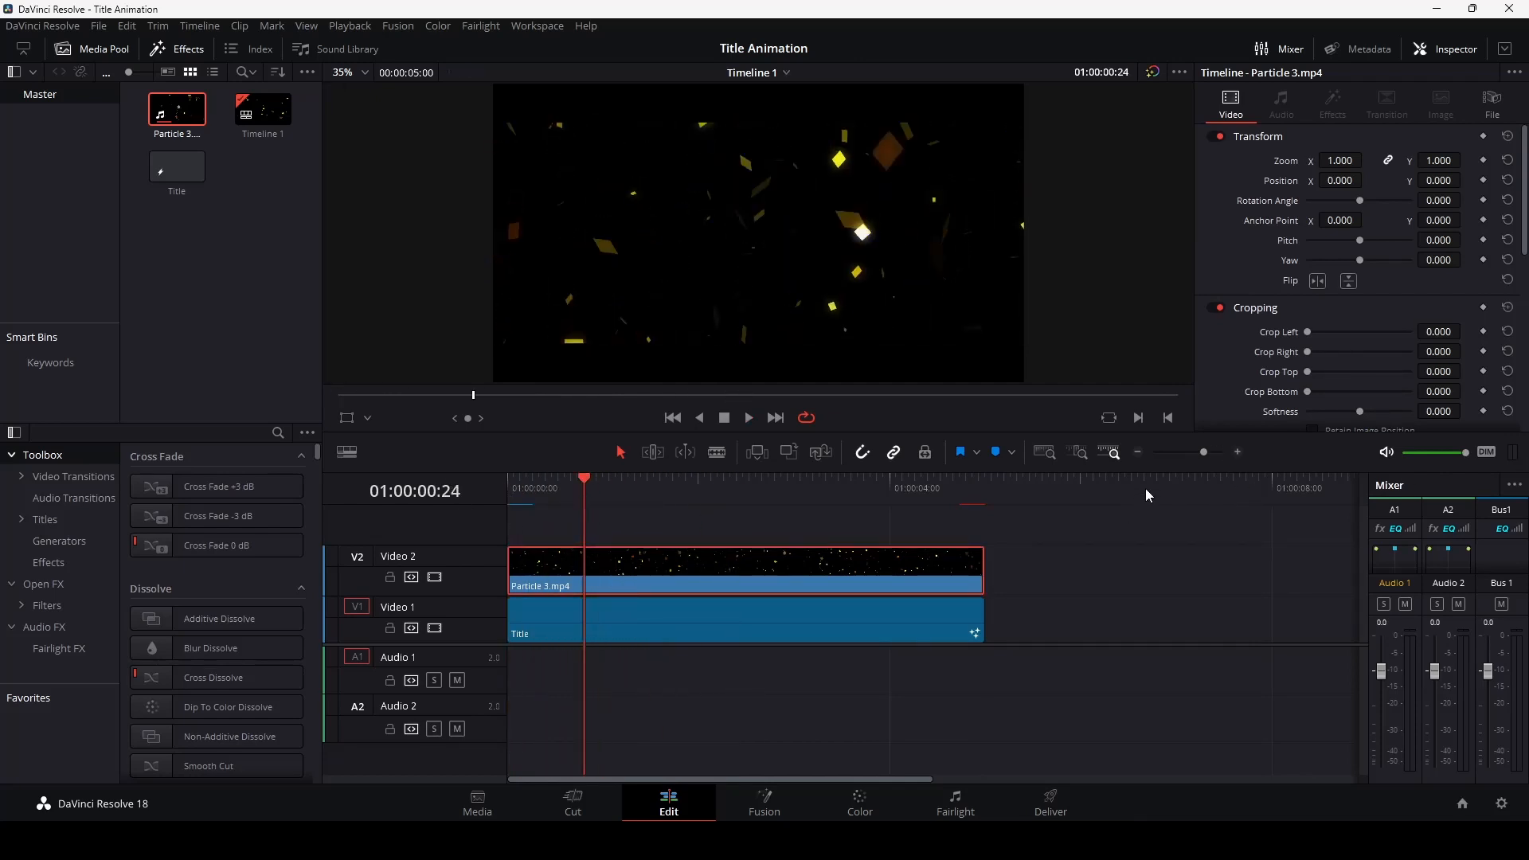
scroll(1360, 310, down, 4)
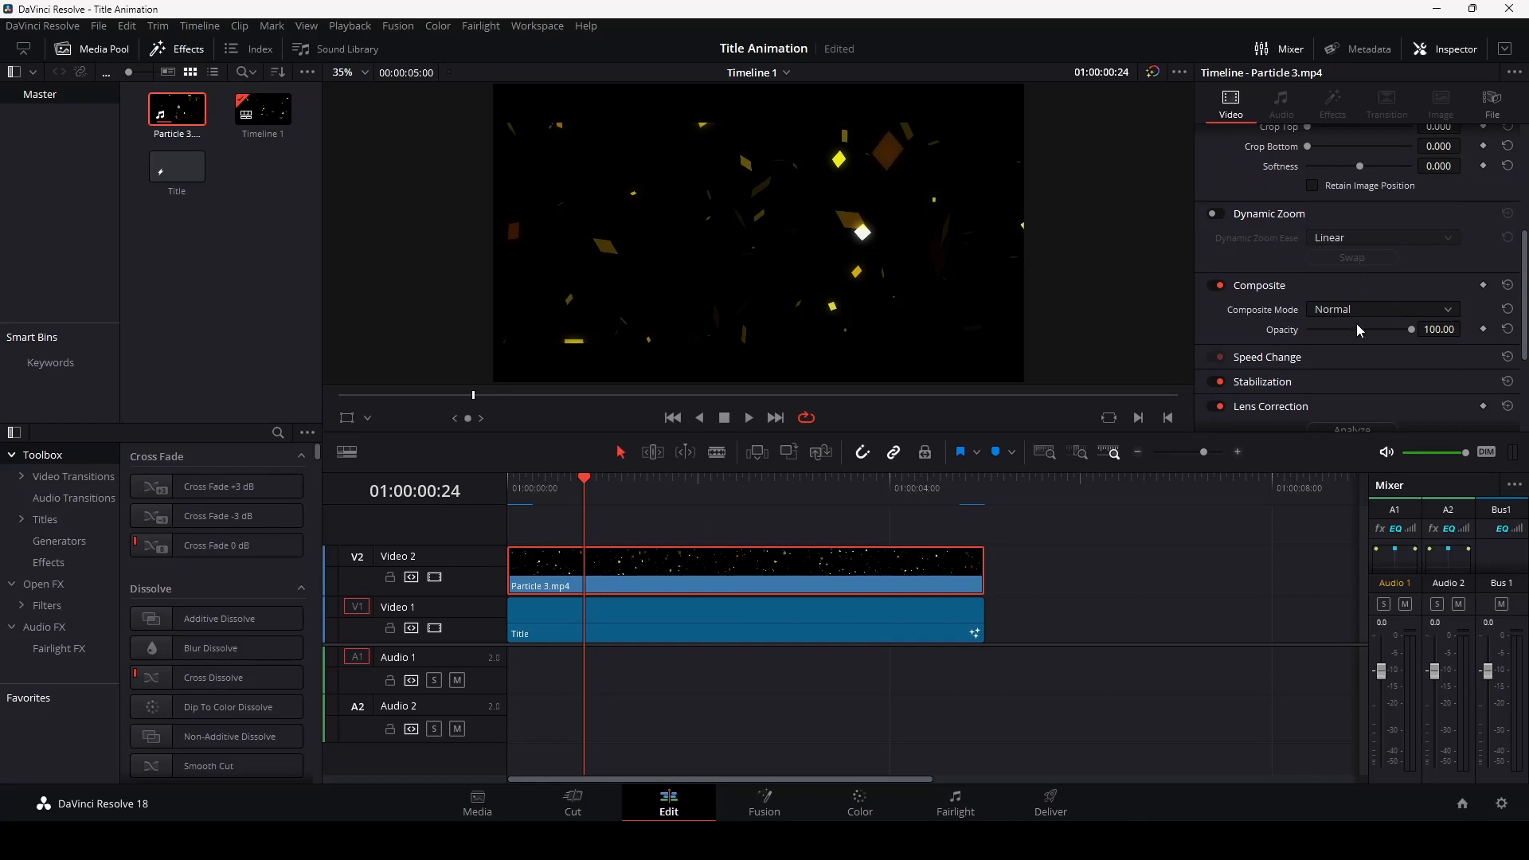
click(1354, 309)
click(1336, 352)
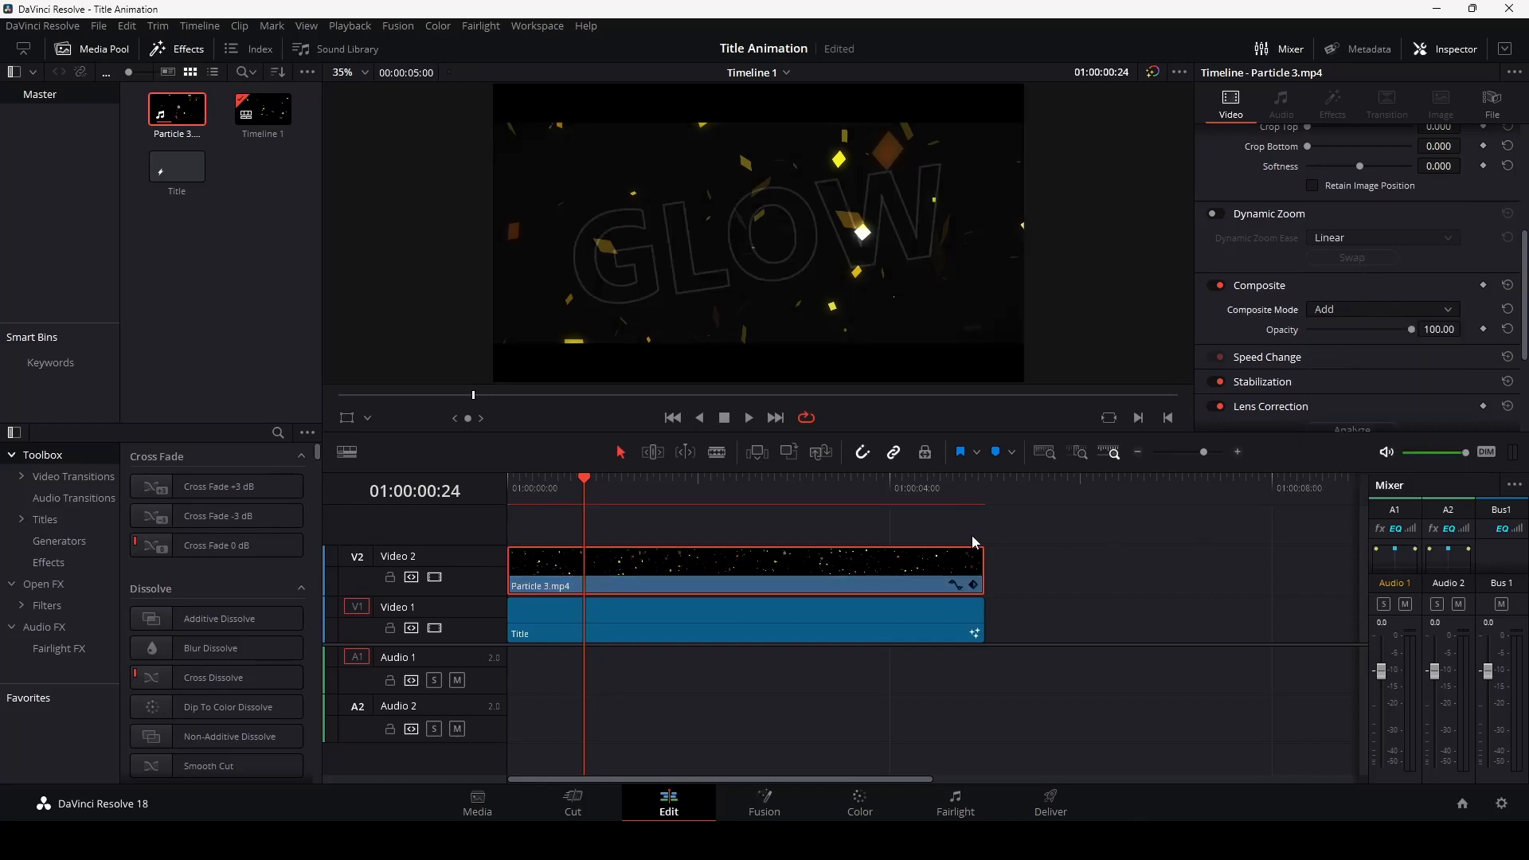
drag(585, 483, 698, 535)
- Convert the particle clip into a new Fusion clip and open it on the Fusion page
click(764, 803)
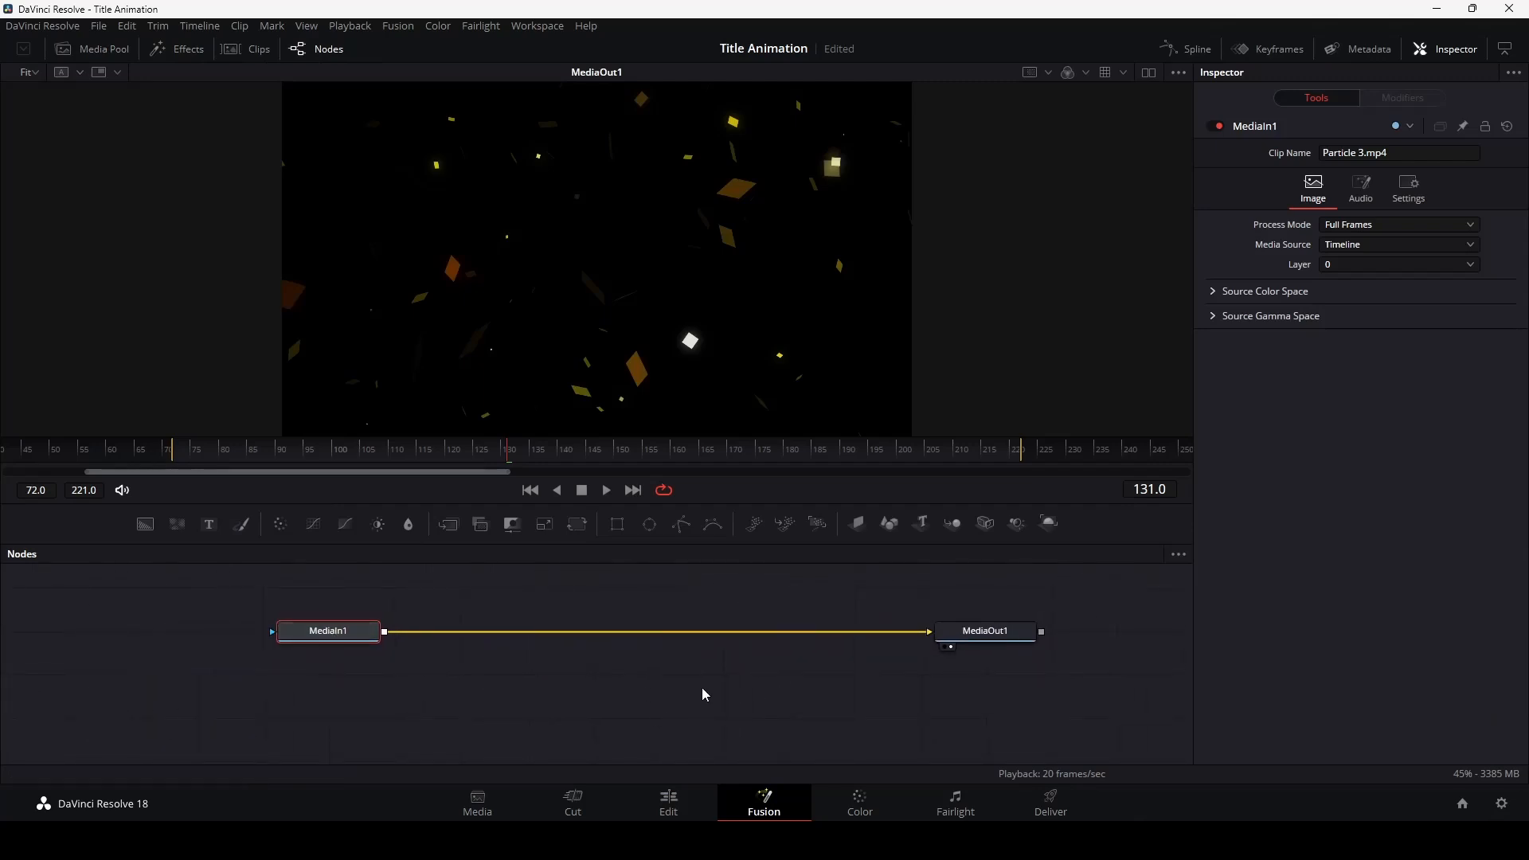
click(679, 794)
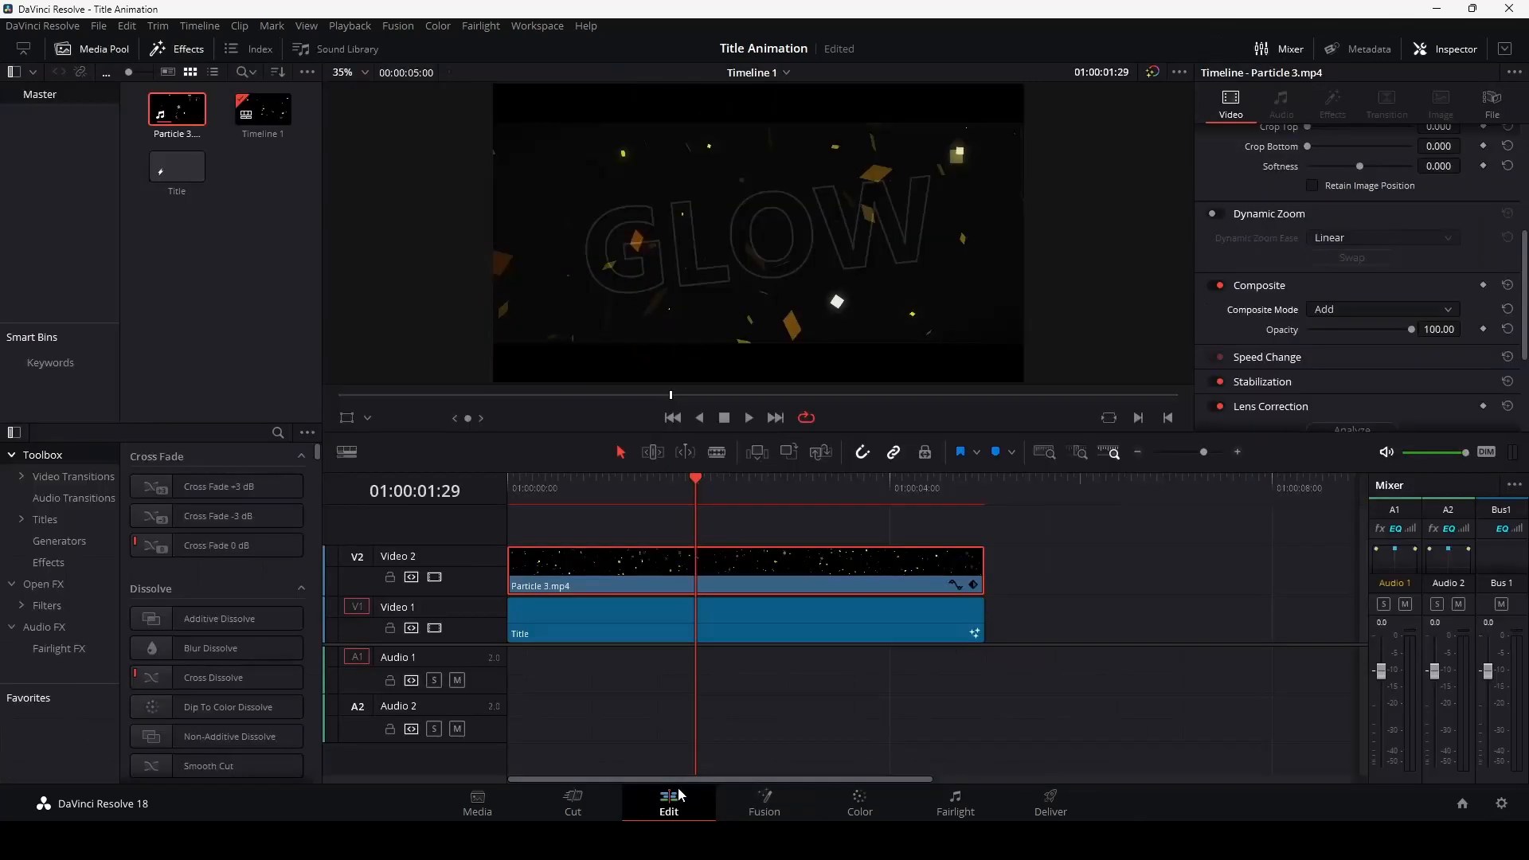
right_click(737, 564)
click(796, 93)
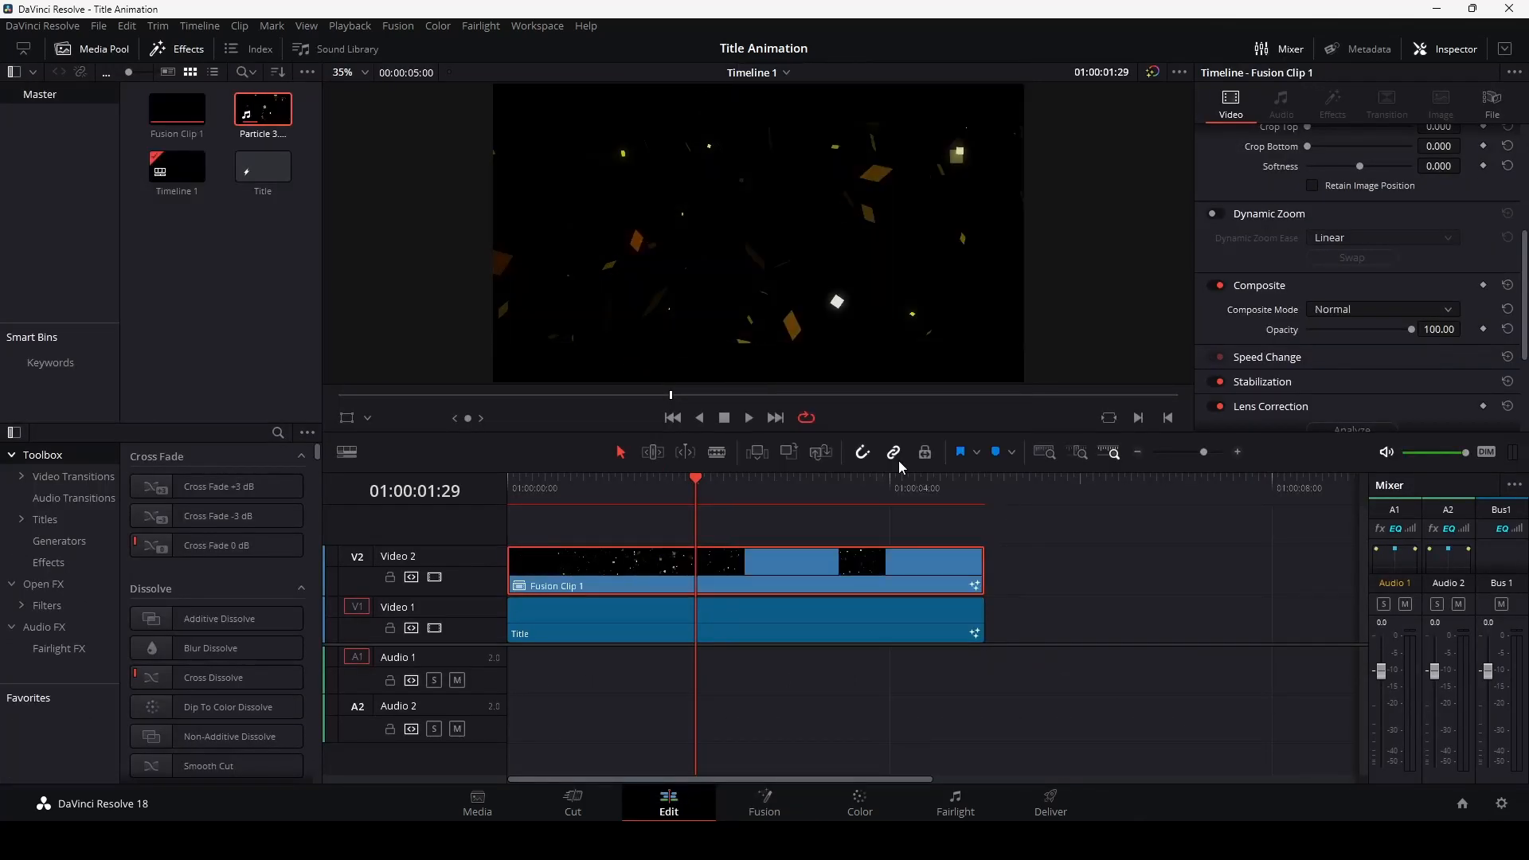
click(786, 814)
drag(143, 669, 211, 669)
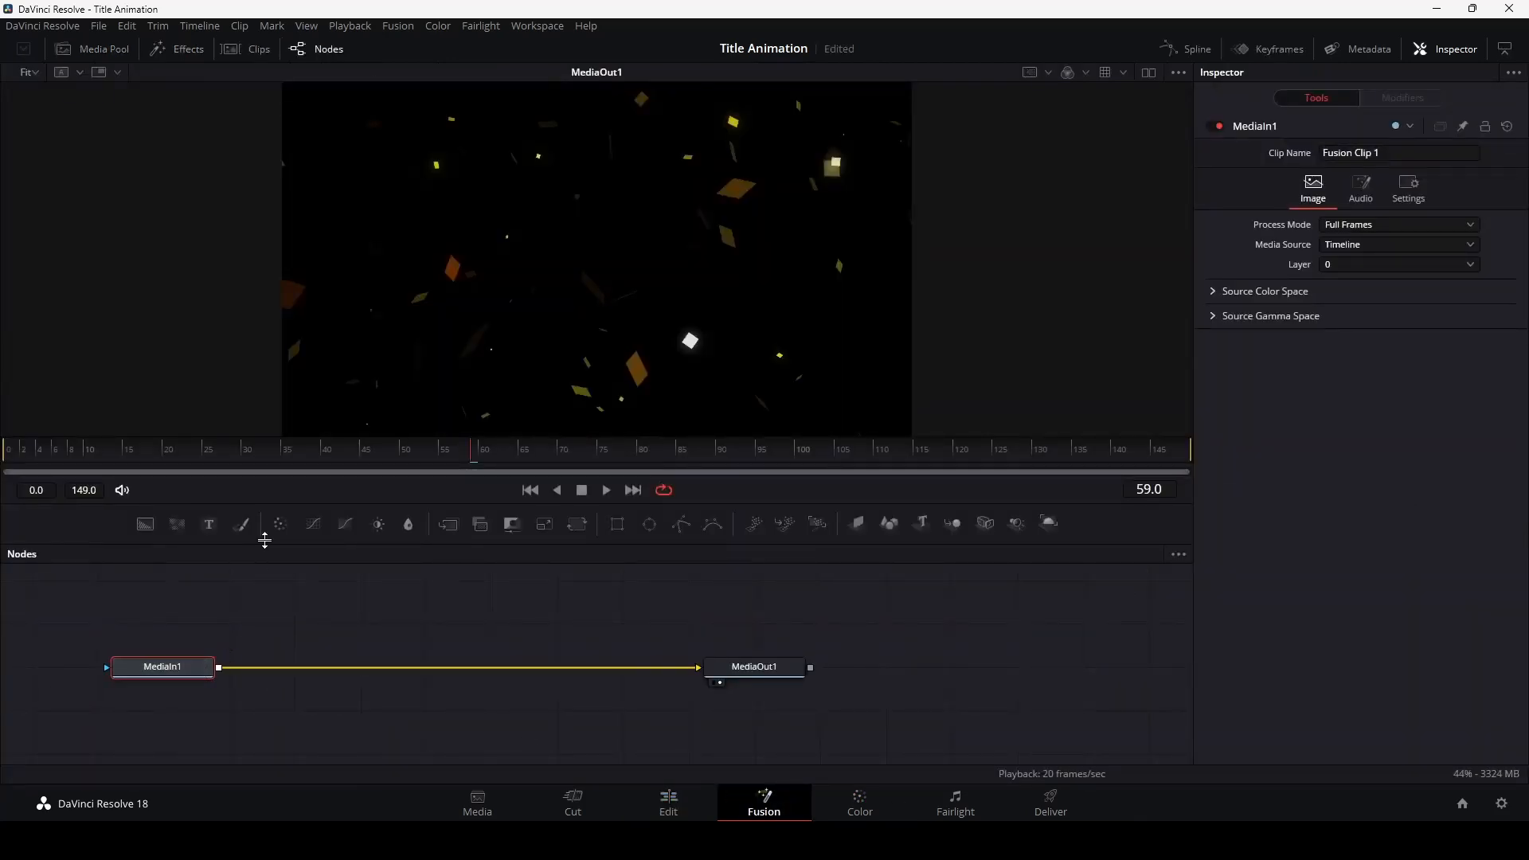
- Add a Color Corrector after MediaIn1 that tints the particles blue, and set the clip's composite mode to Add on the Edit page
click(280, 524)
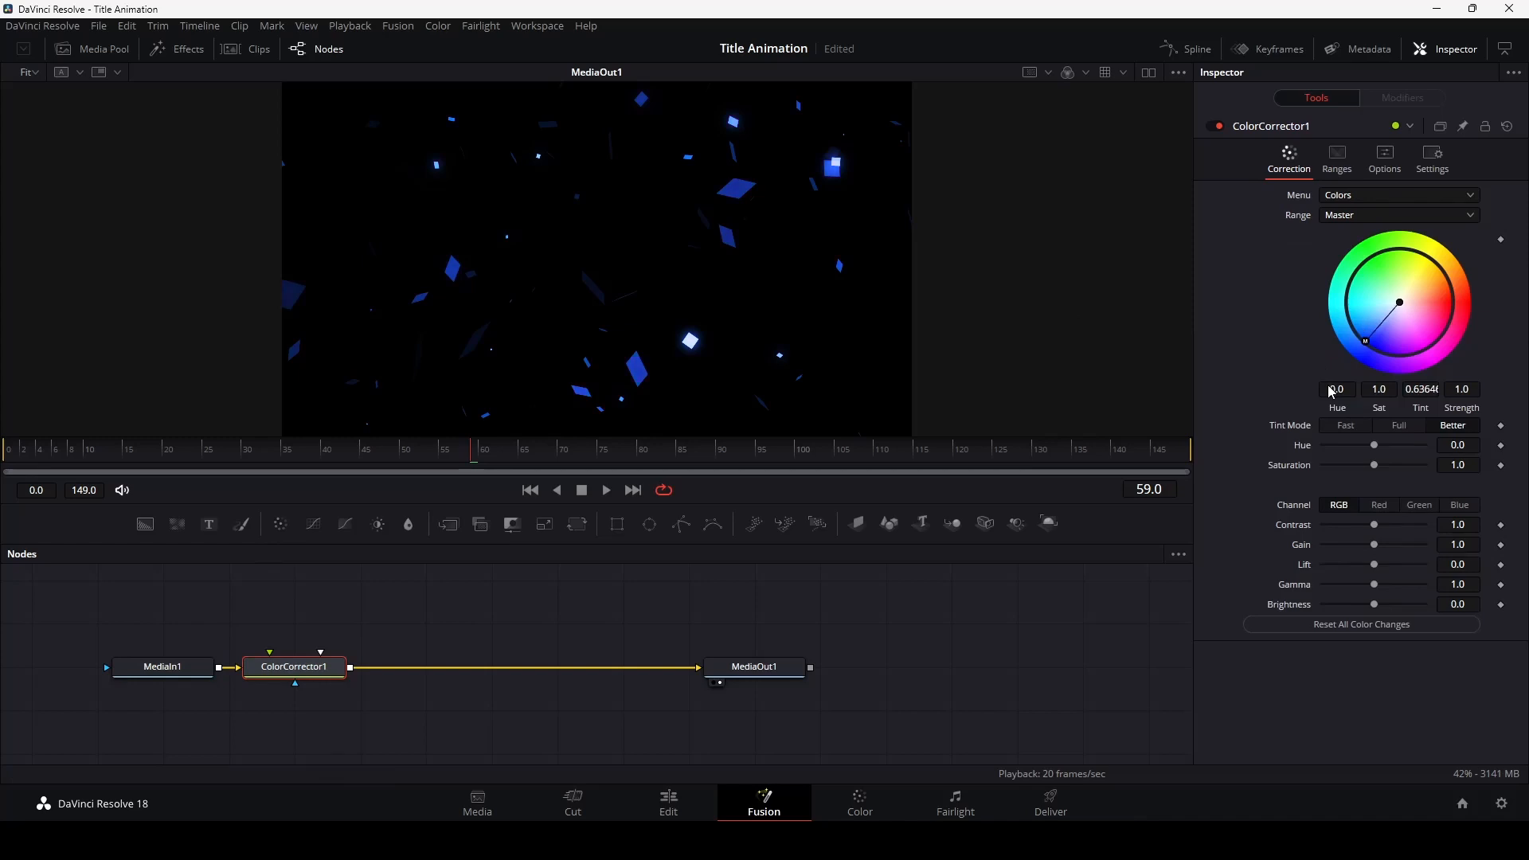
click(669, 803)
drag(695, 482, 506, 498)
click(1370, 310)
click(1331, 330)
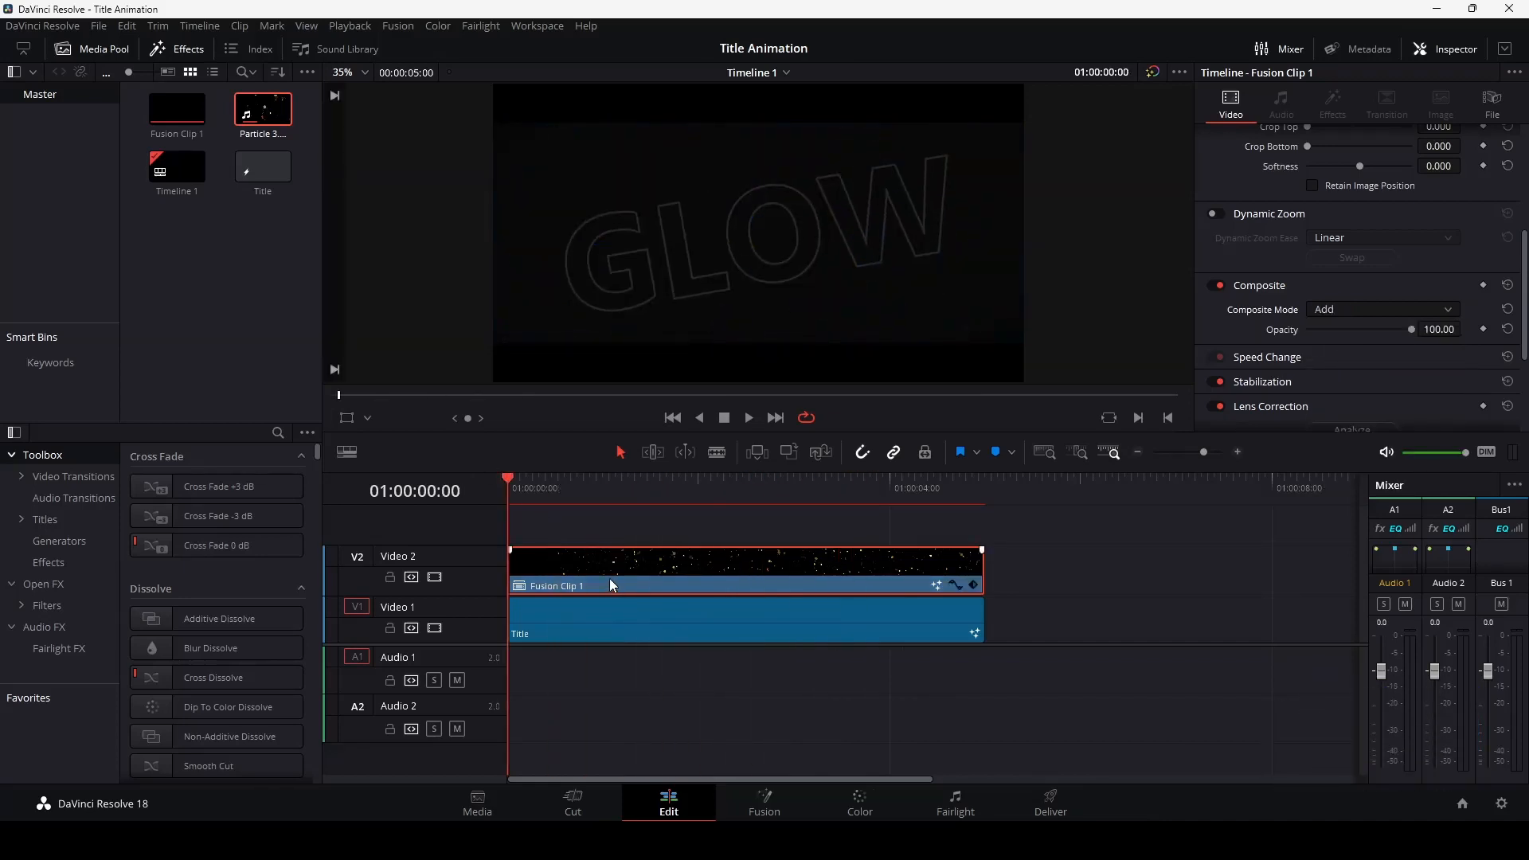
- Duplicate the particle Fusion clip onto a new Video 3 track directly above the original and play the timeline to check it
drag(609, 578, 607, 525)
drag(535, 483, 467, 476)
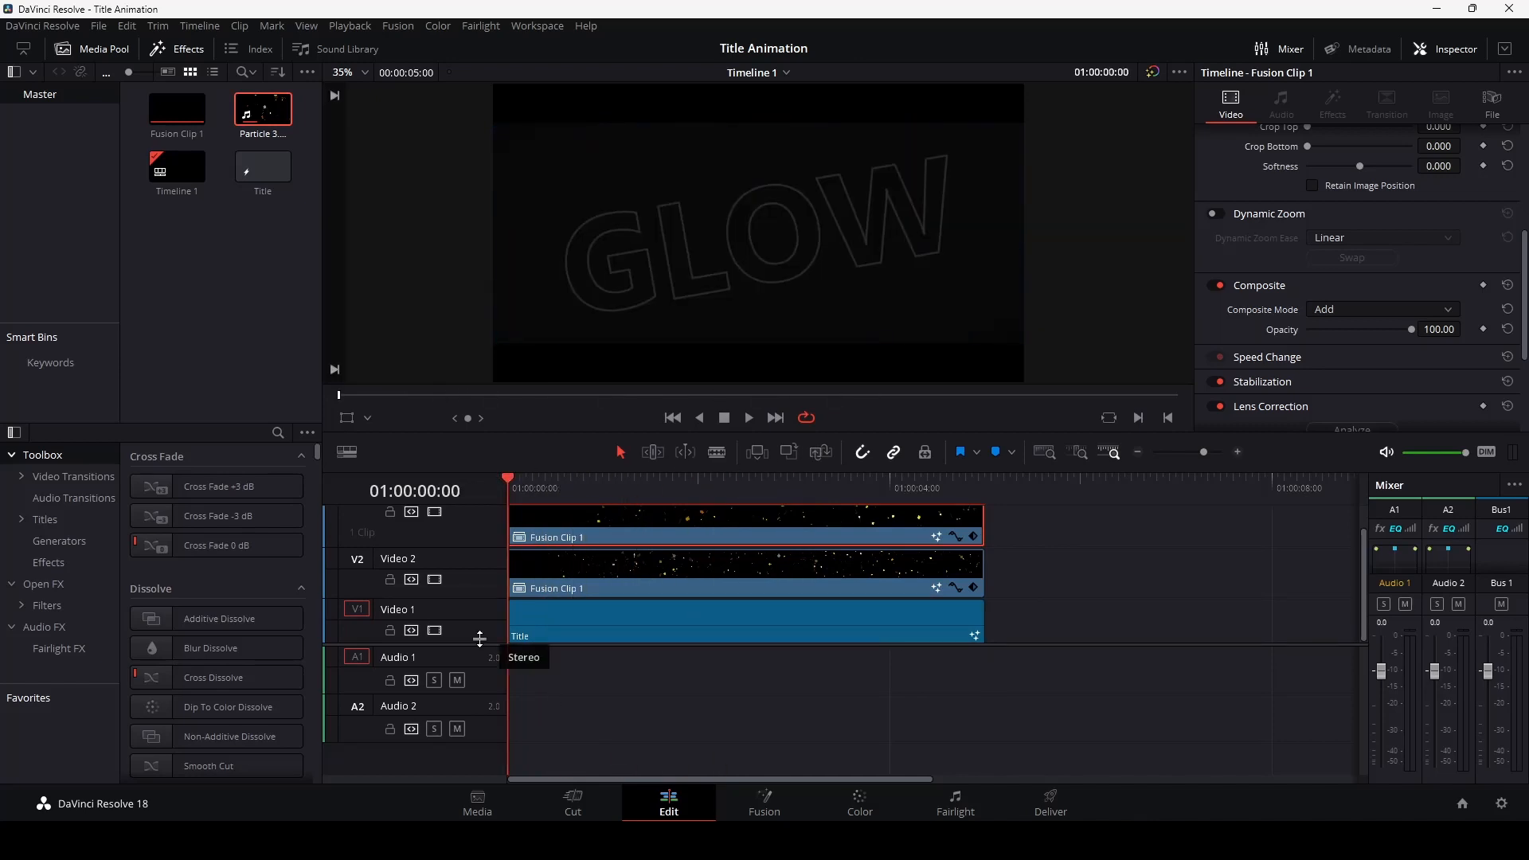
scroll(477, 645, up, 2)
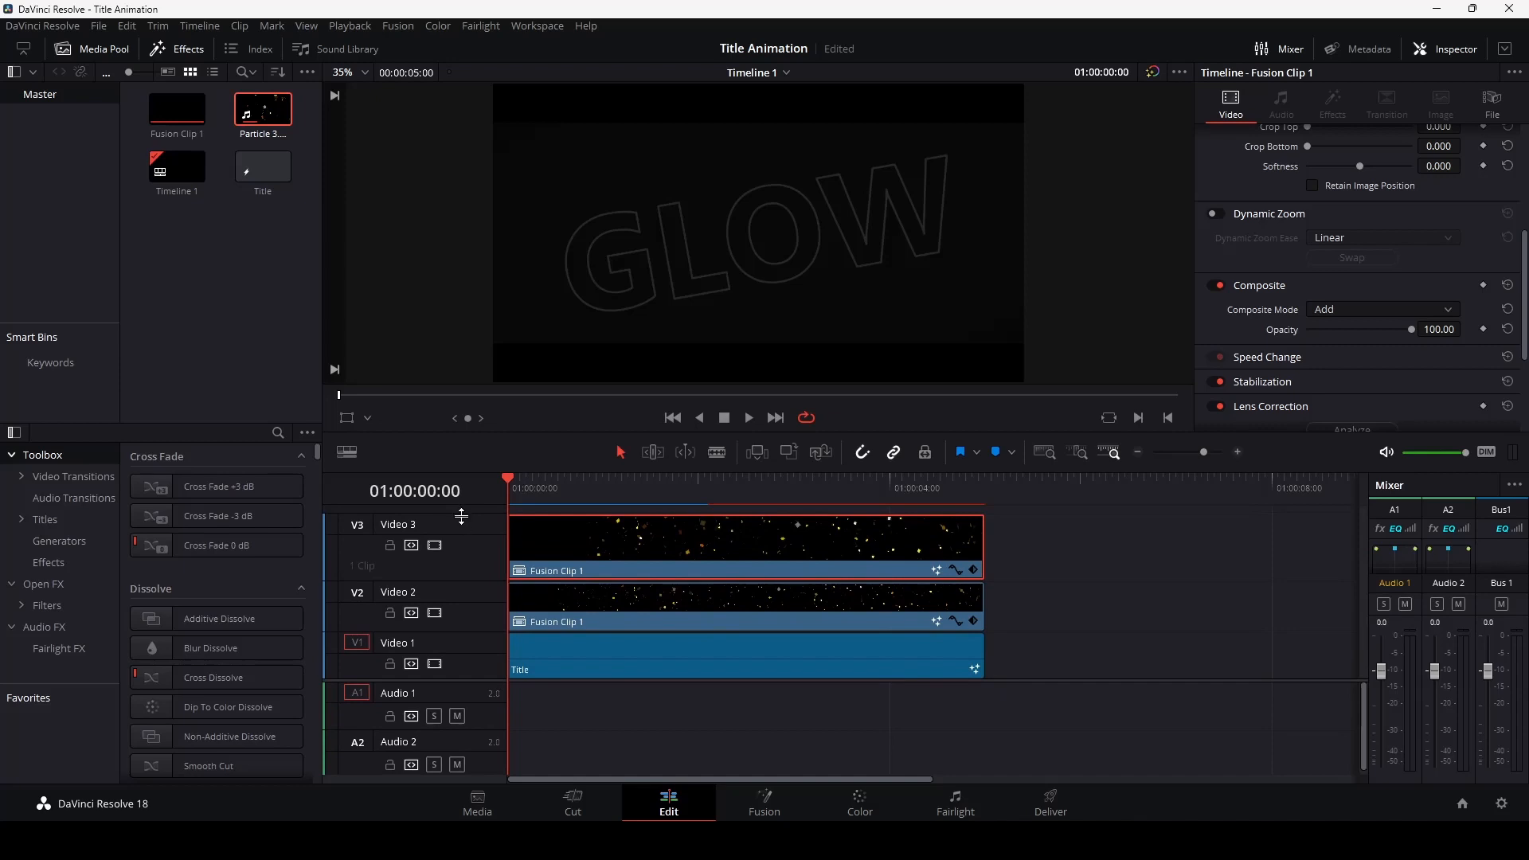
drag(464, 515, 465, 534)
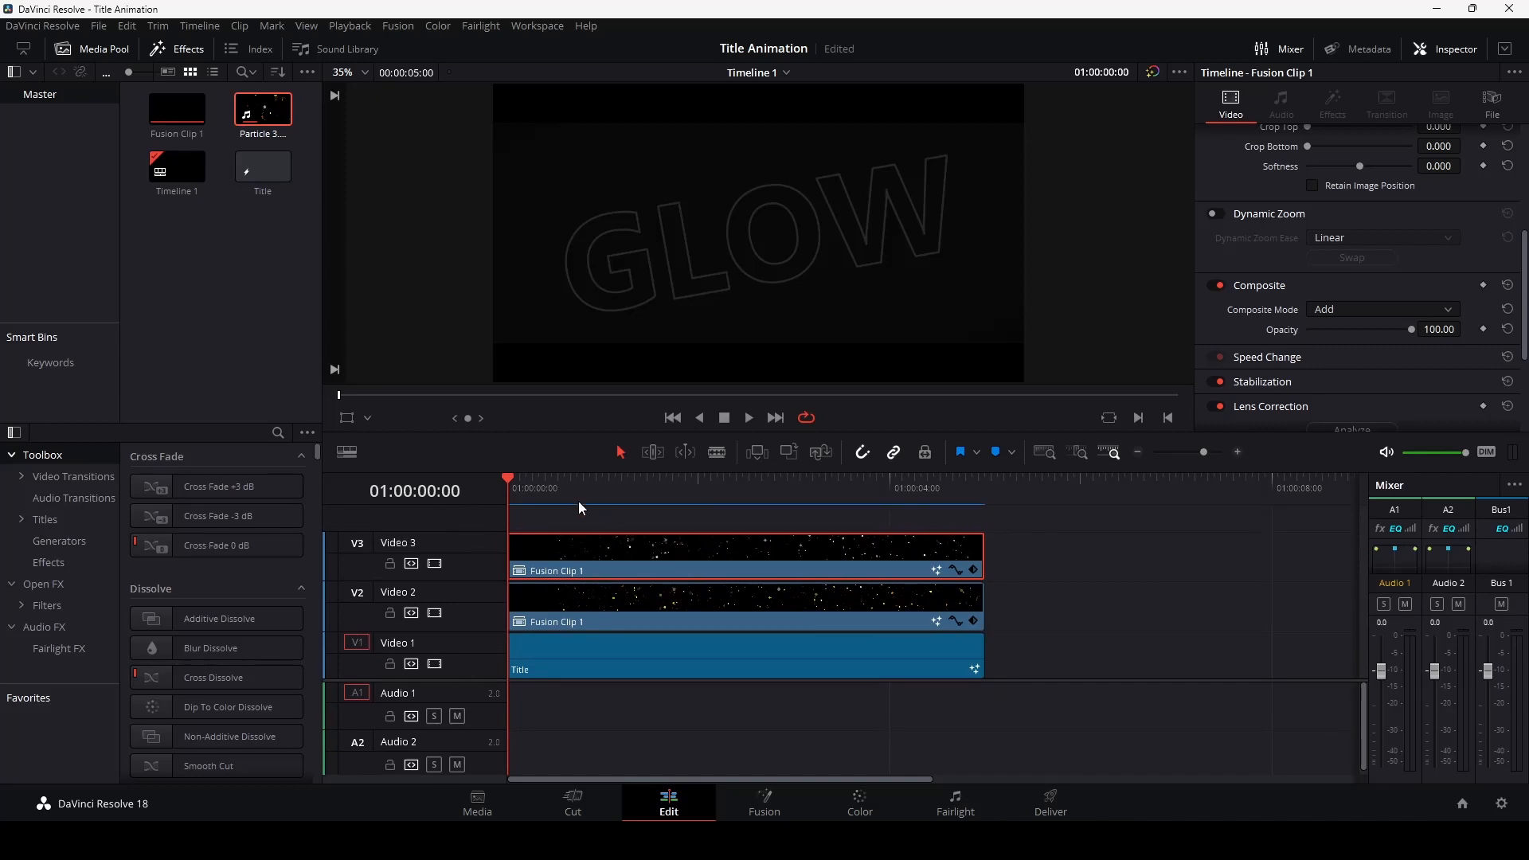
click(749, 420)
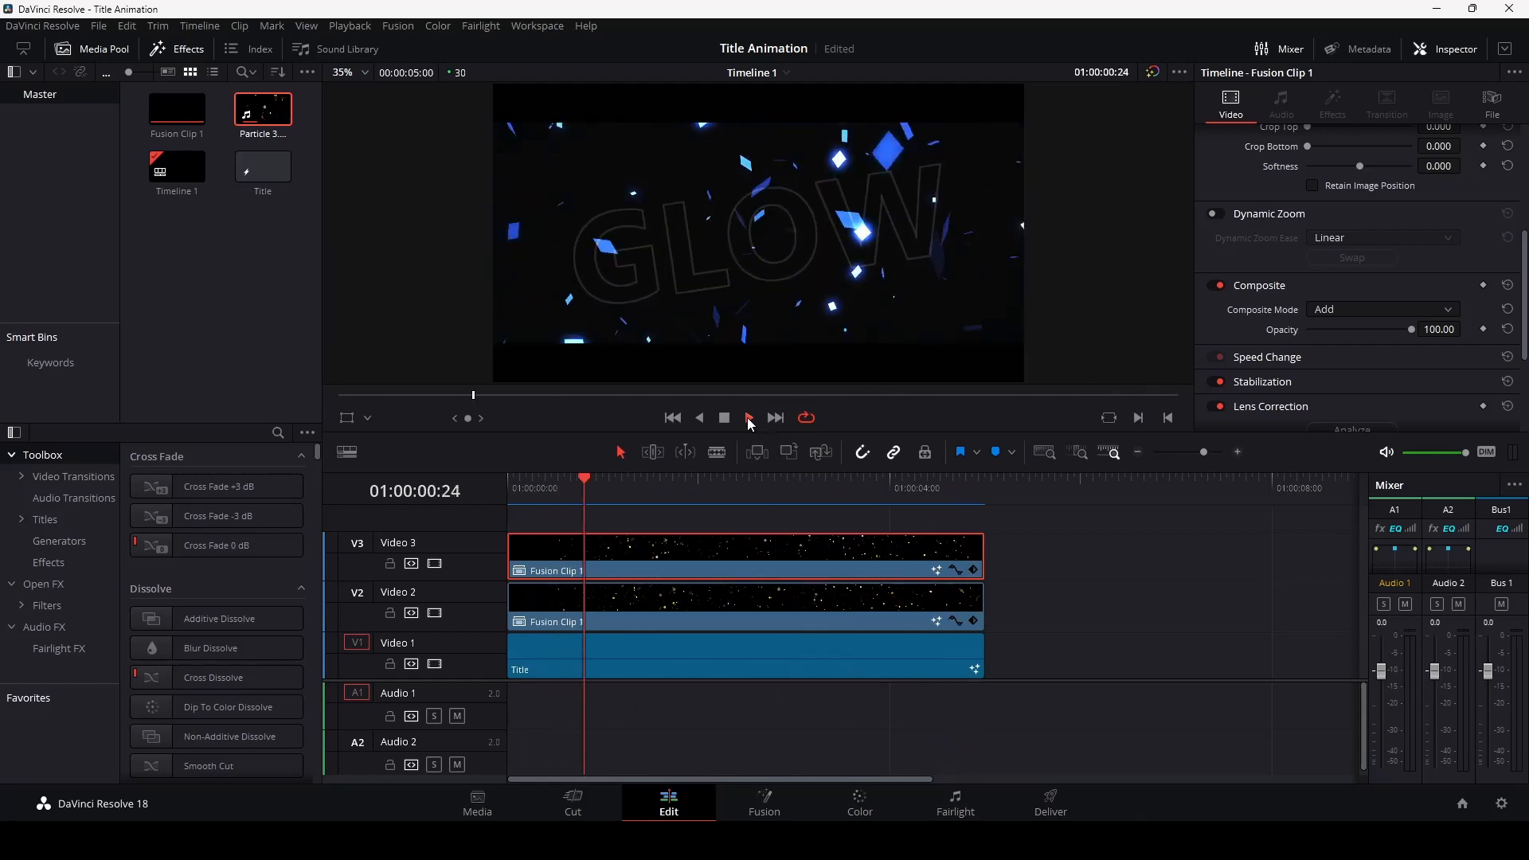
click(749, 418)
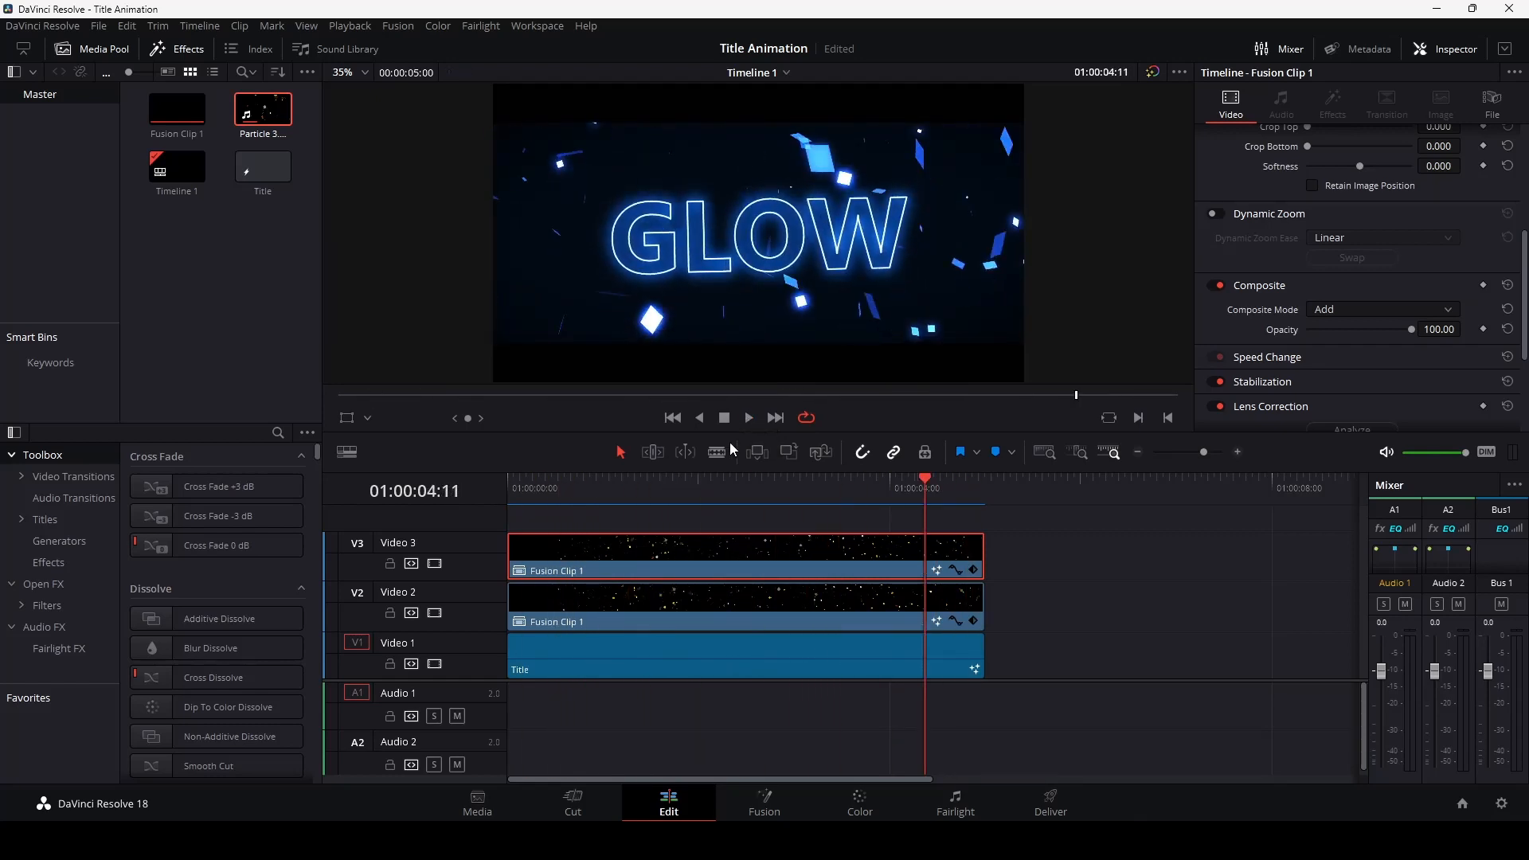
- Open the Title clip's composition on the Fusion page through the clip thumbnails and bring its node graph into view
click(833, 655)
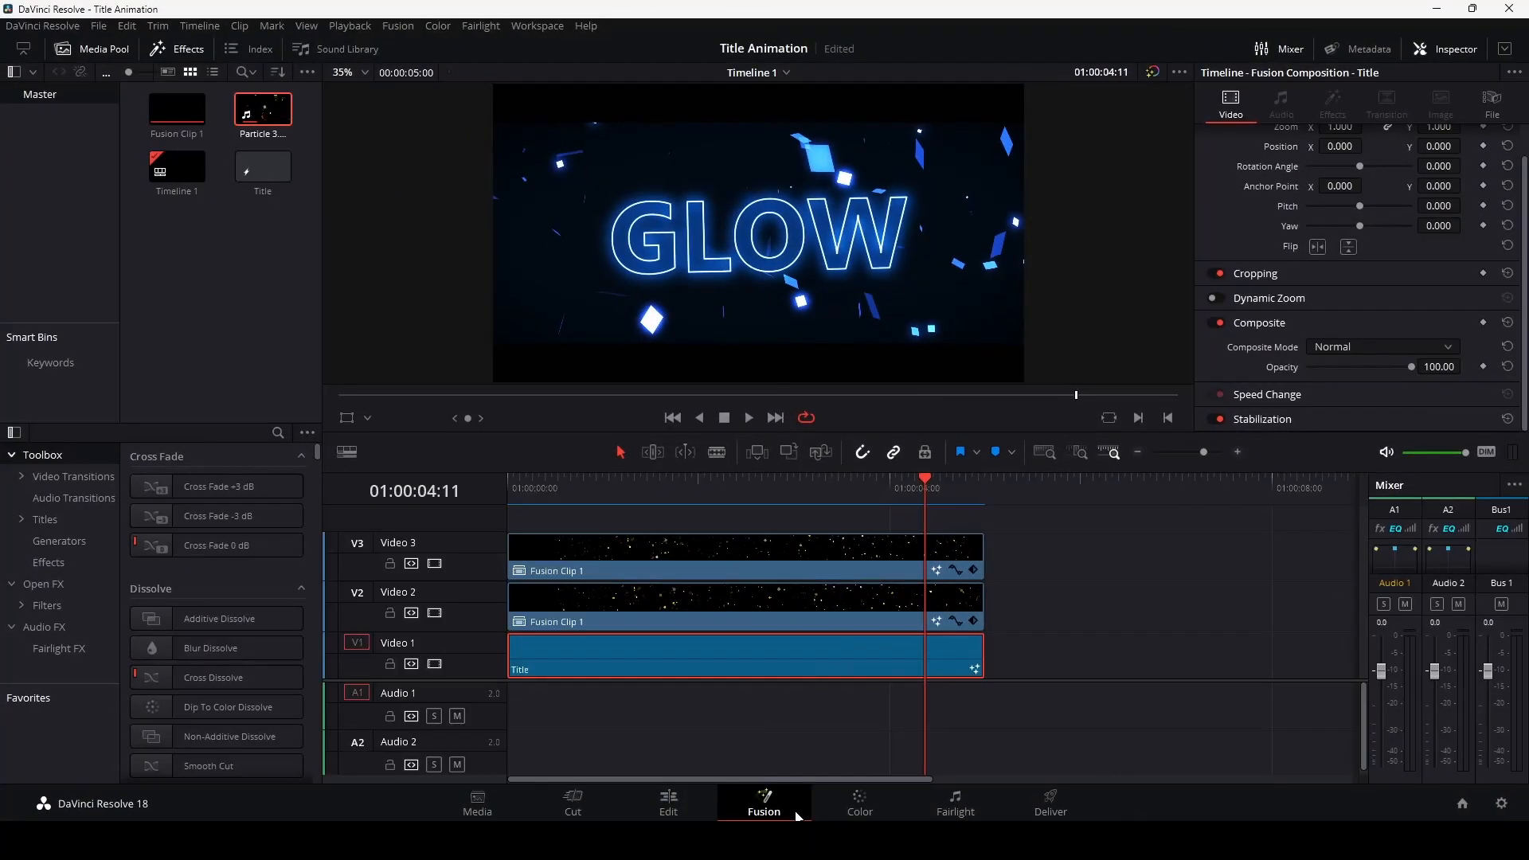
click(771, 806)
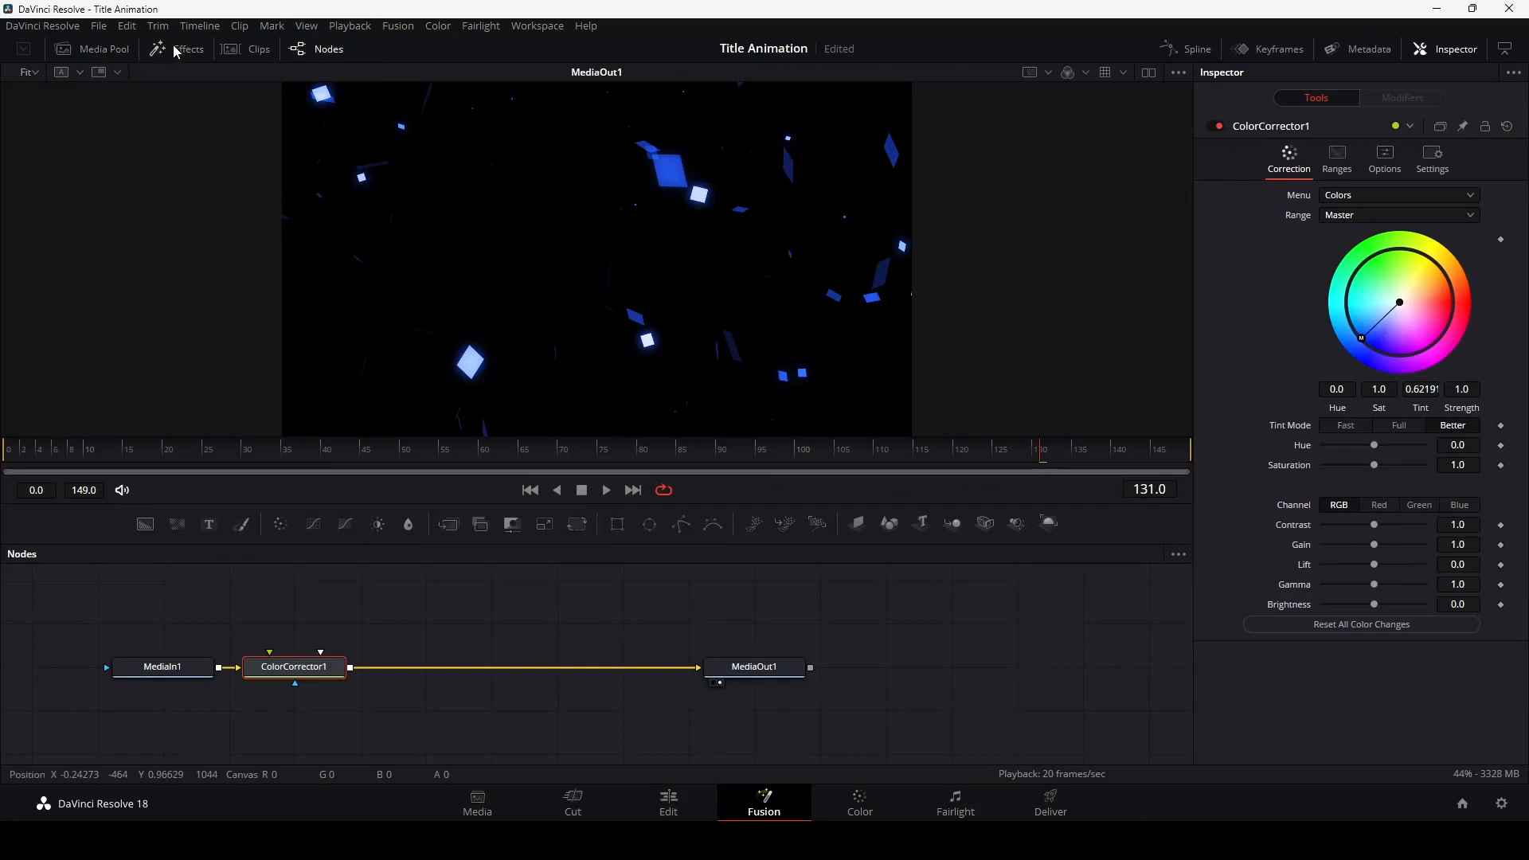
click(247, 49)
click(70, 700)
mouse_move(615, 609)
mouse_down()
mouse_move(778, 567)
mouse_move(847, 441)
mouse_move(788, 609)
mouse_up()
- Display the Text1 node in the viewer, move it left of Glow1 and change its text to CREATE
click(403, 591)
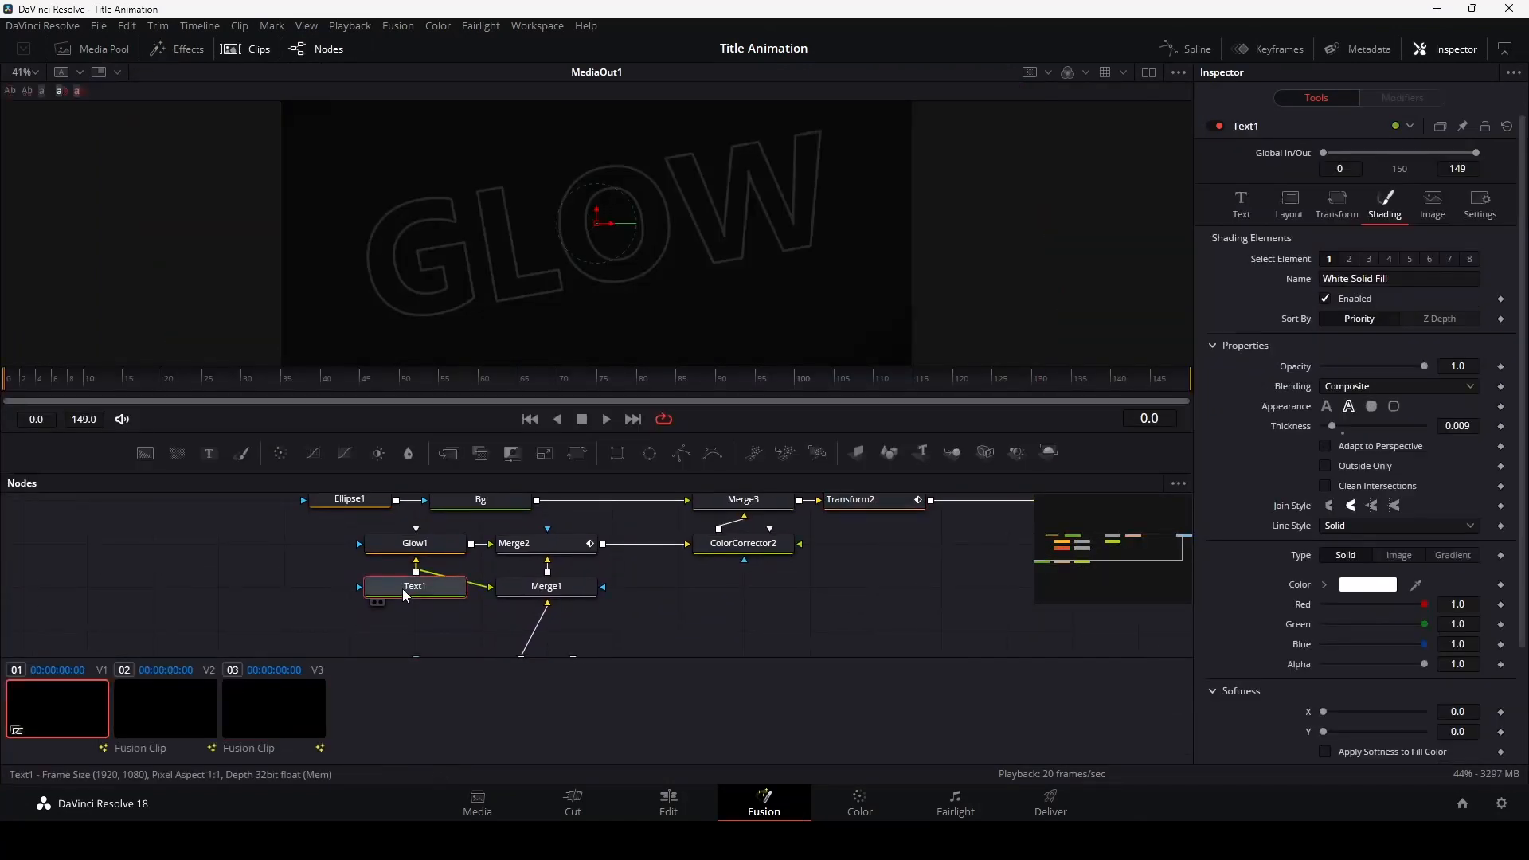
drag(404, 586, 643, 263)
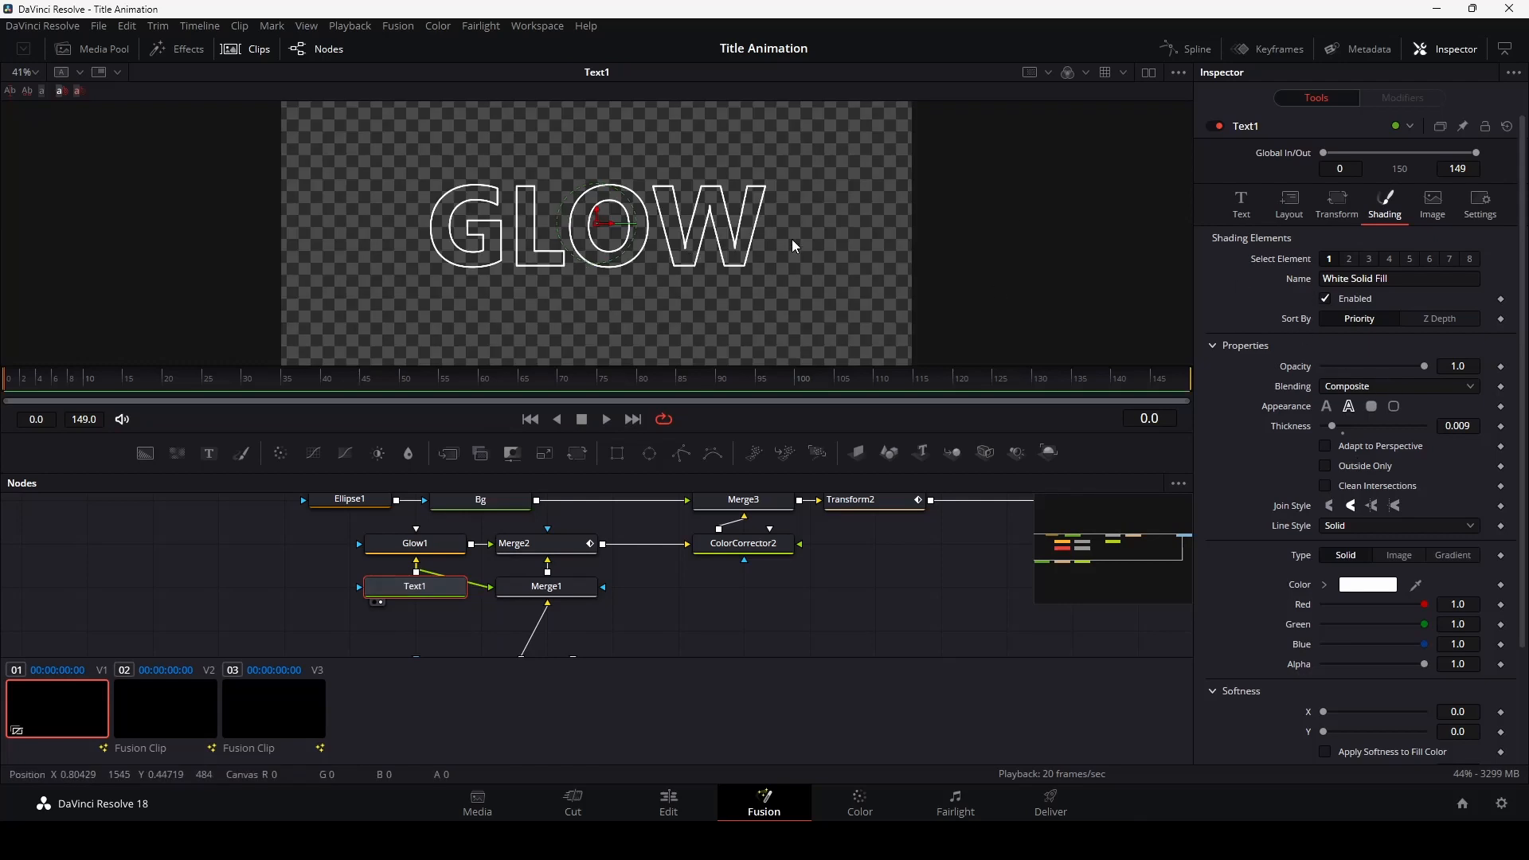
drag(419, 602, 353, 603)
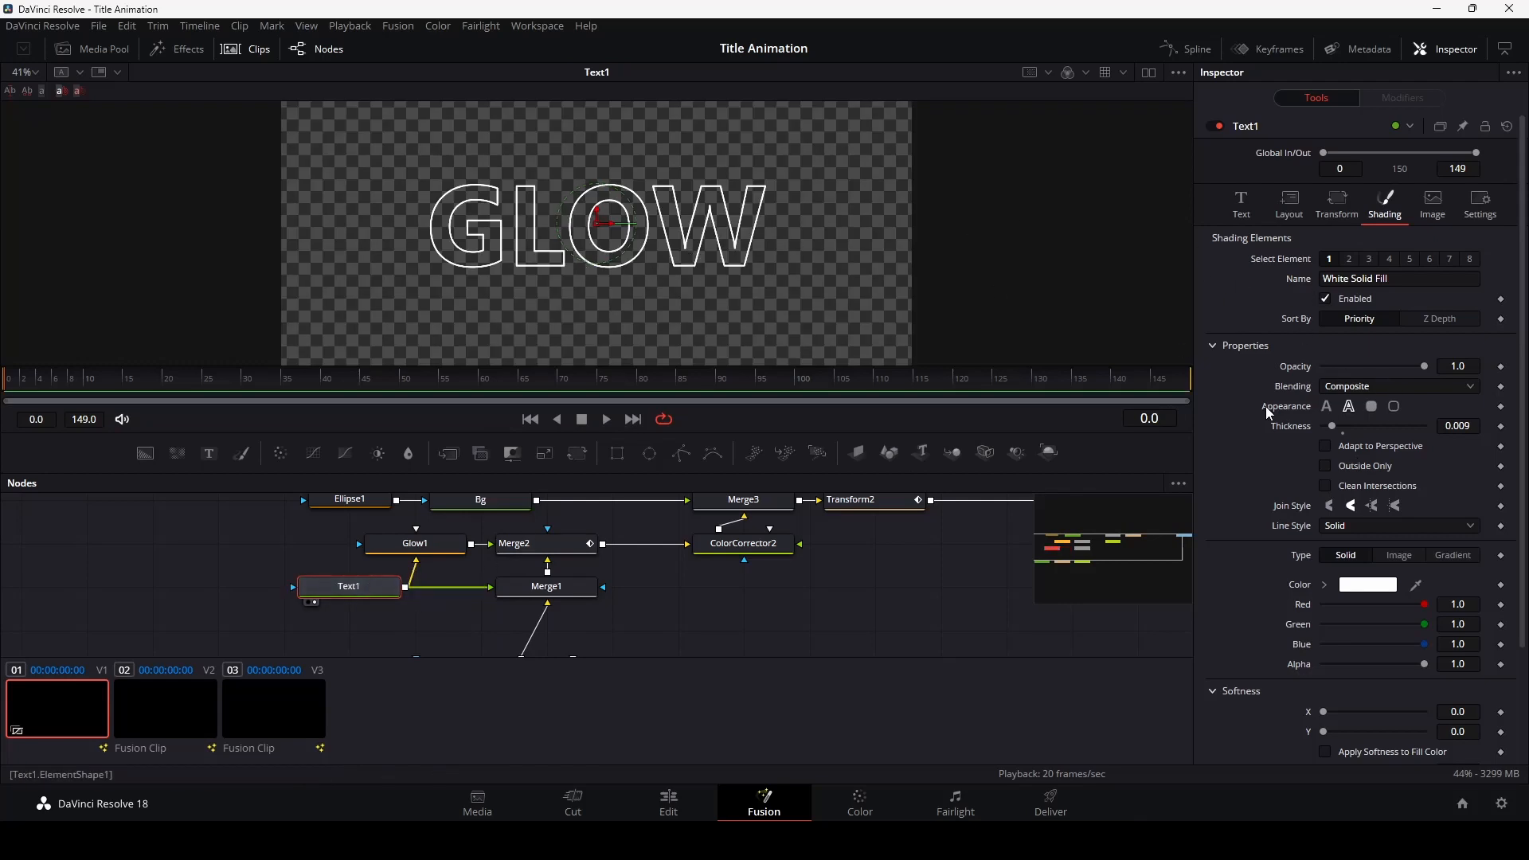
click(1241, 203)
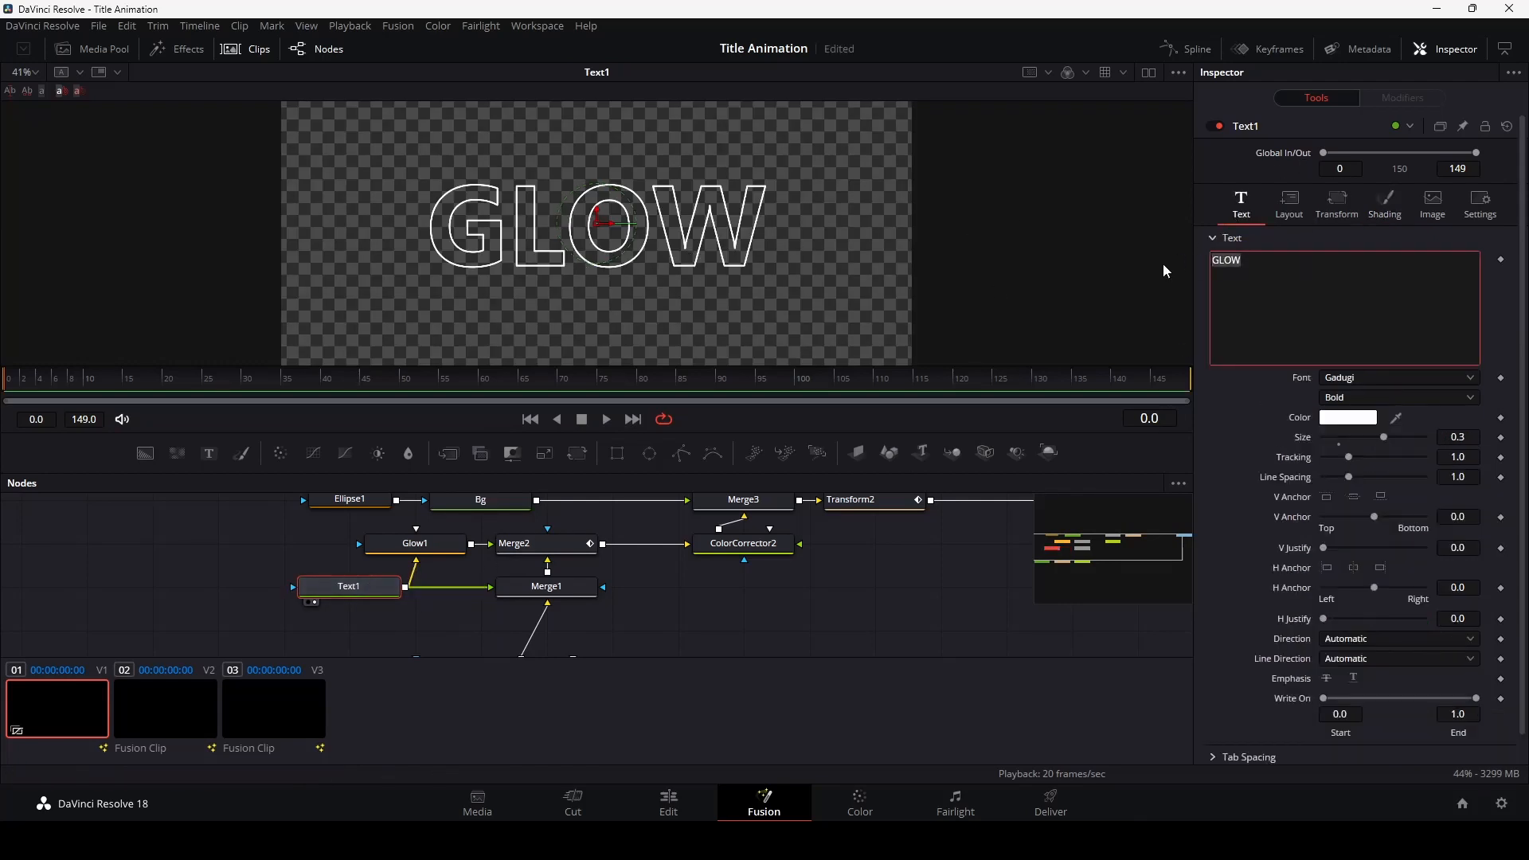
text(CREATE)
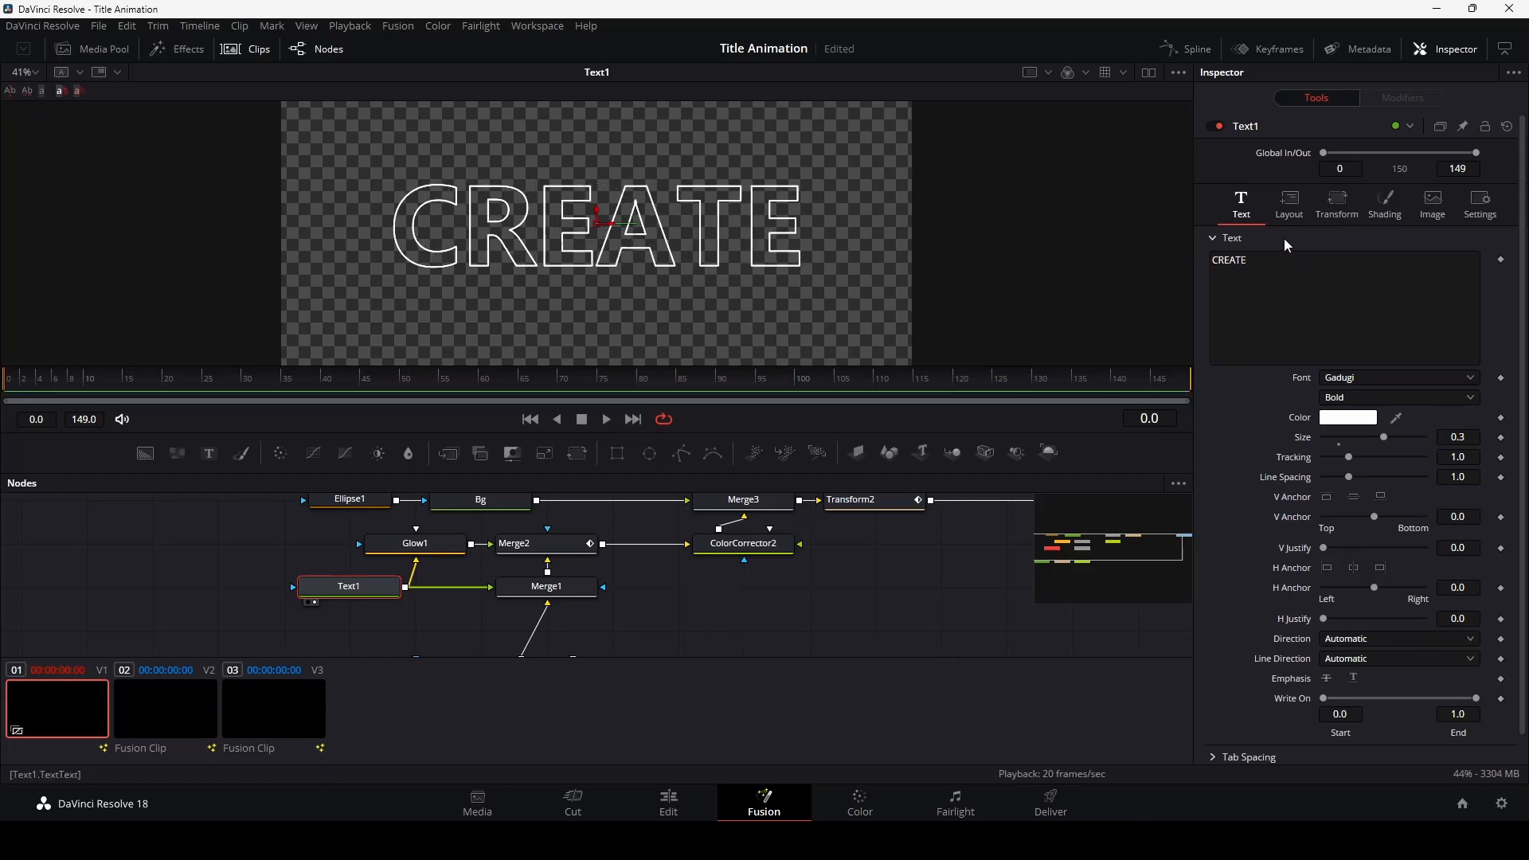
- Display MediaOut1 in the viewer and check the CREATE title at frame 58
drag(794, 592, 703, 633)
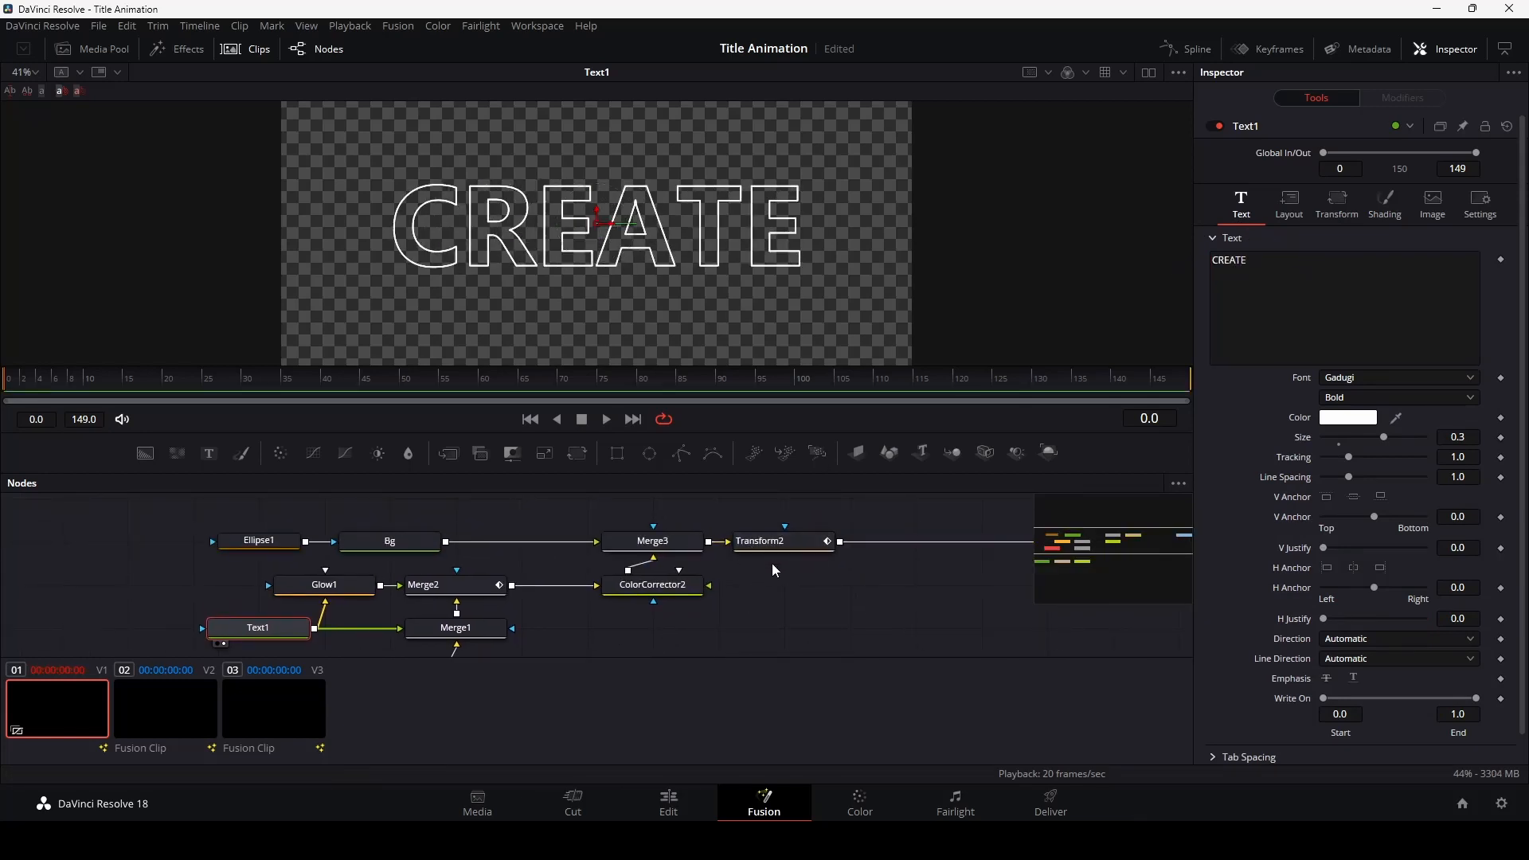
drag(800, 589, 552, 602)
drag(867, 553, 636, 274)
click(464, 376)
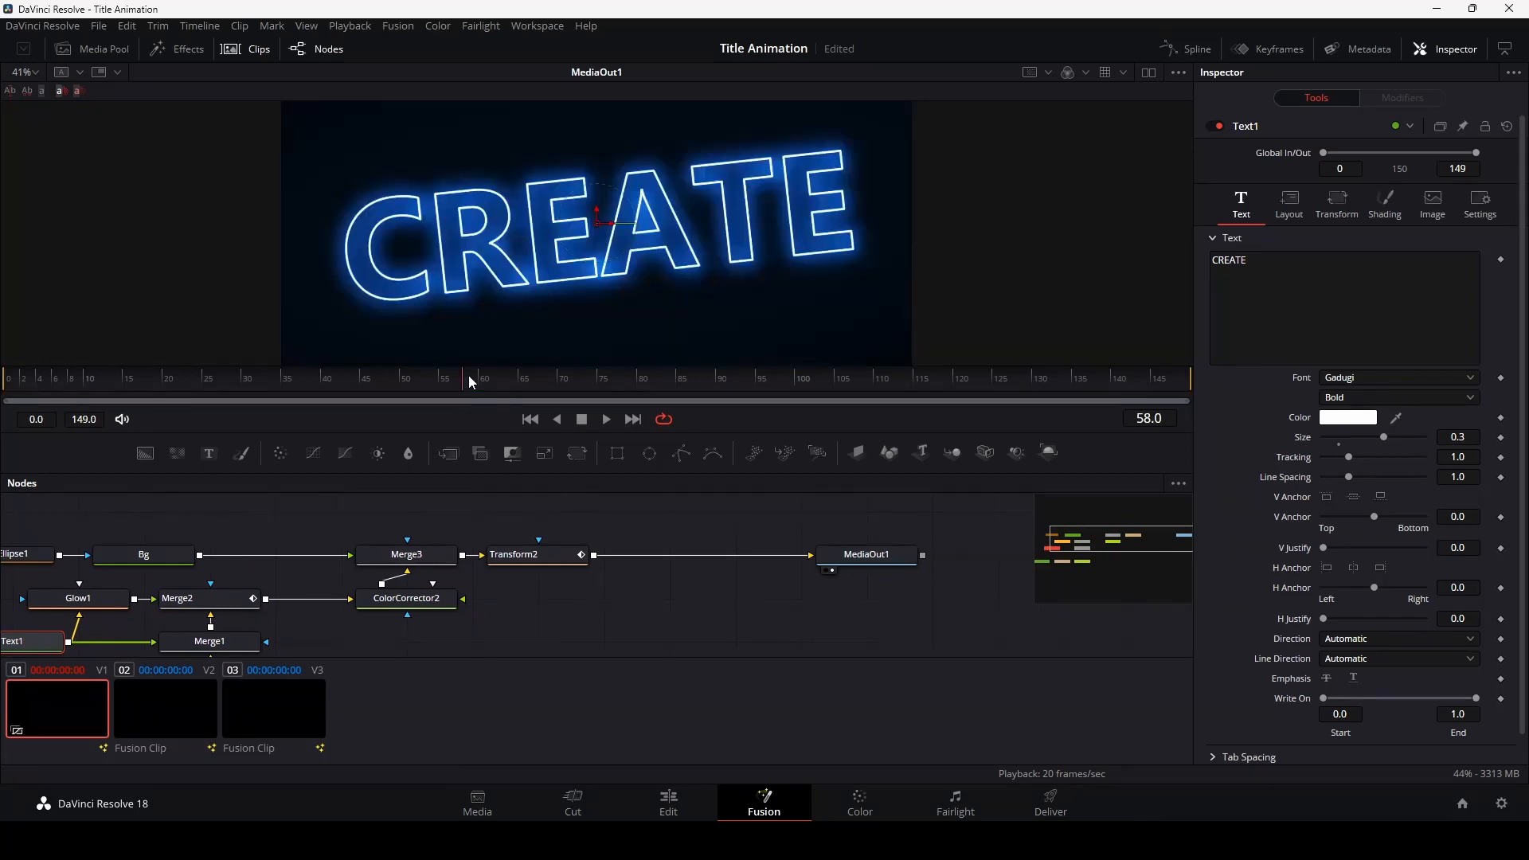
- Inspect the Glow1 settings and shift the title's ColorCorrector2 tint from blue to purple-magenta
drag(646, 628, 916, 503)
scroll(376, 614, up, 3)
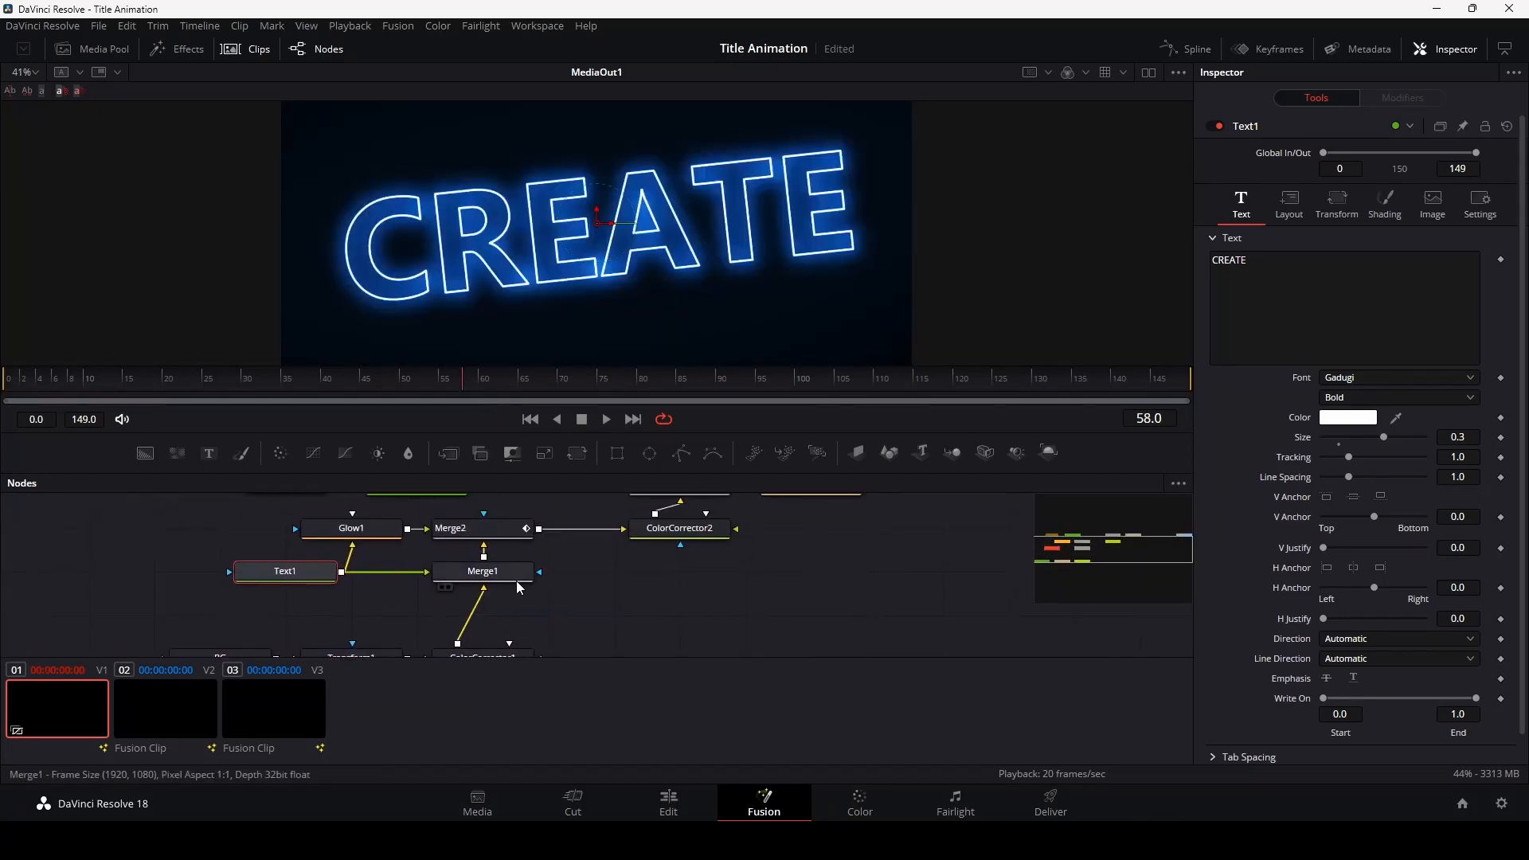
click(348, 532)
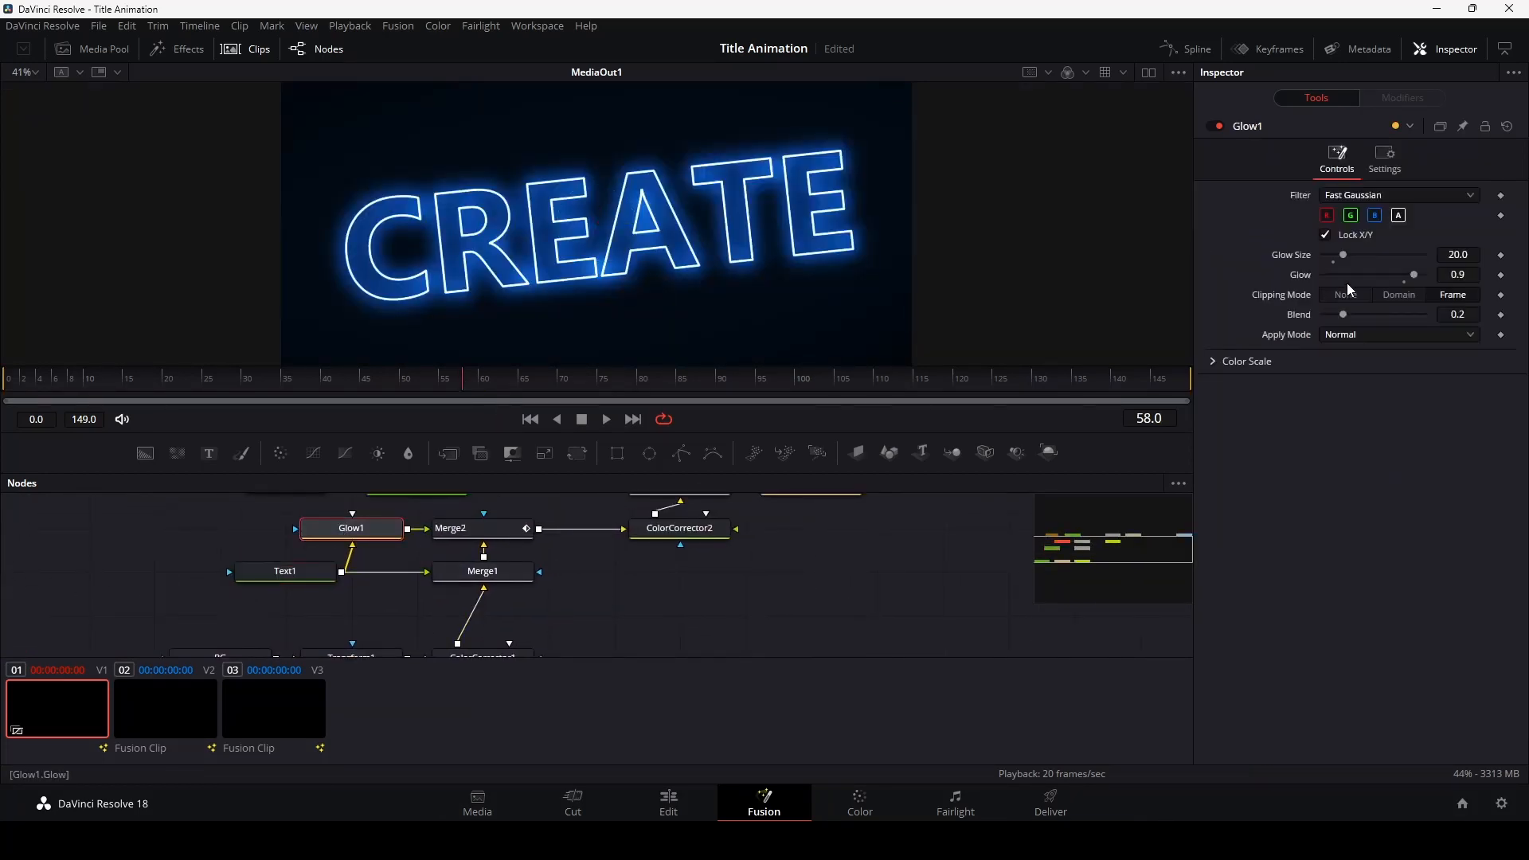
click(722, 532)
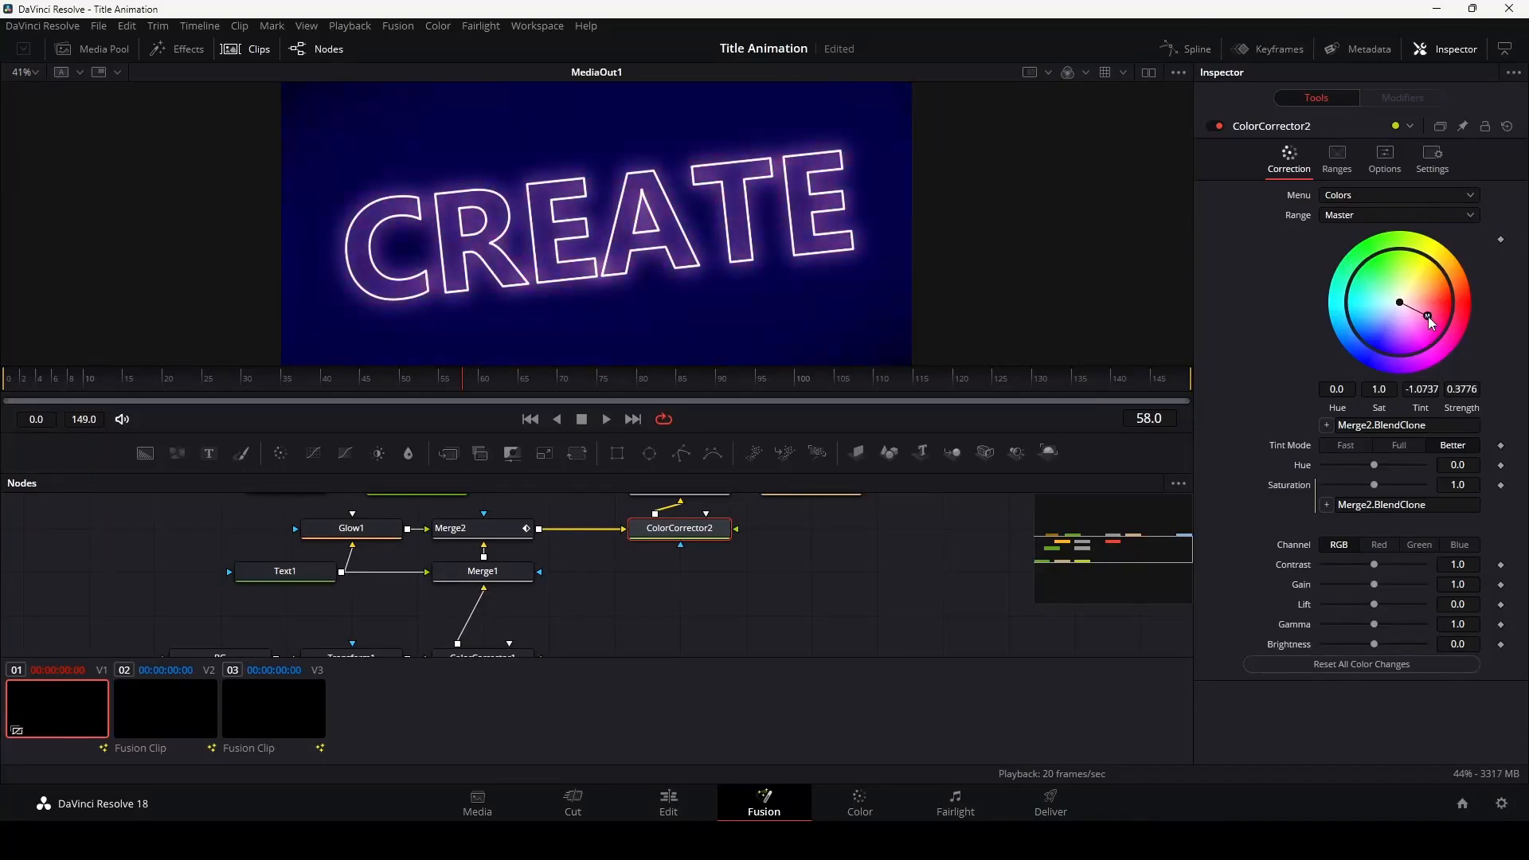
drag(1461, 327, 1427, 357)
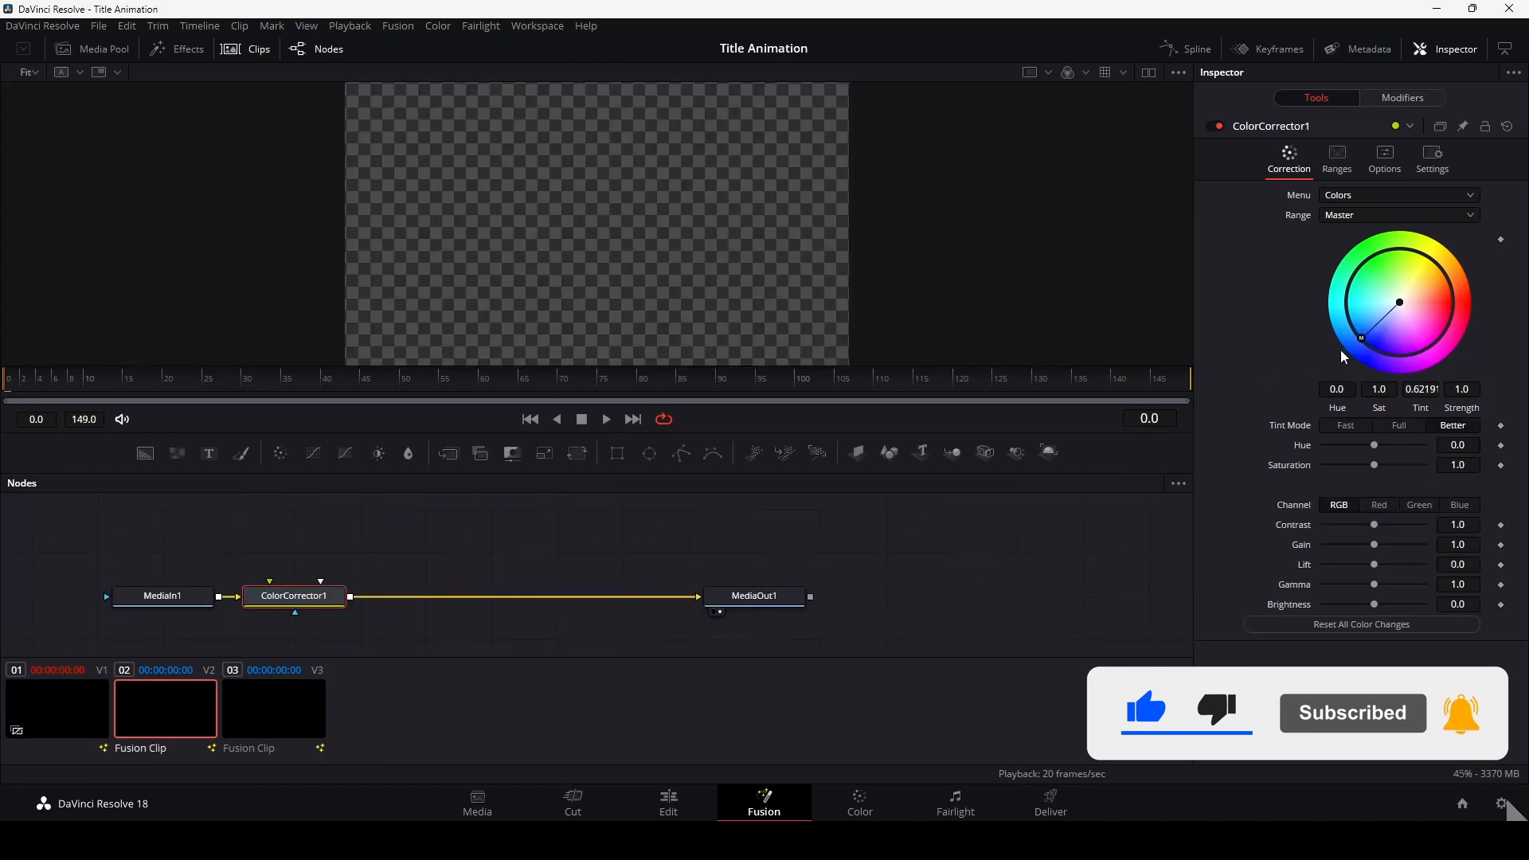
- Retint the Color Correctors of both particle clips on Video 2 and Video 3 to purple and check the result on the Edit page
drag(1360, 339, 1386, 342)
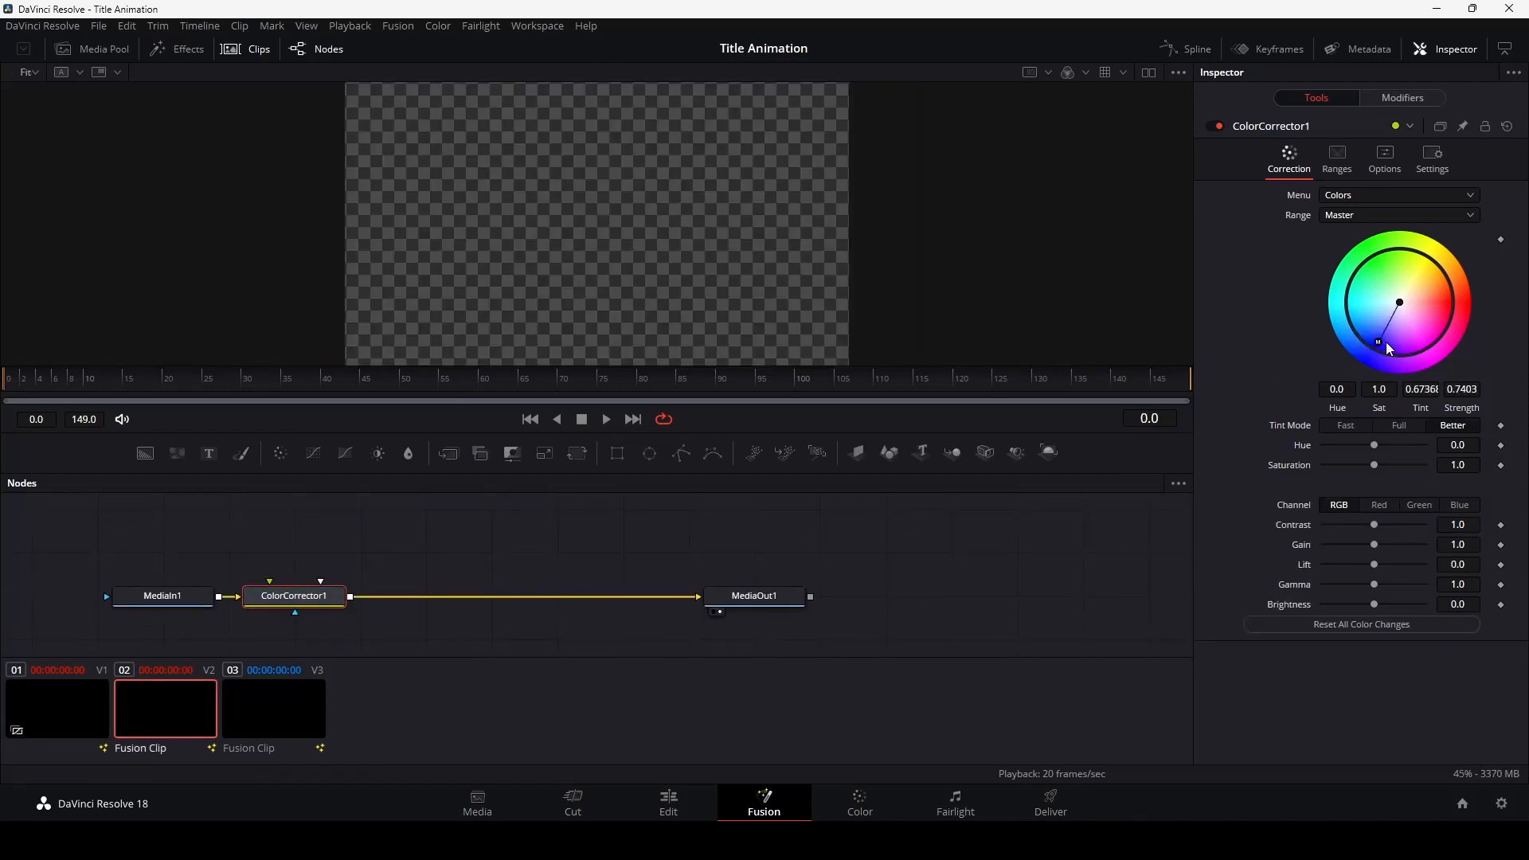
click(577, 390)
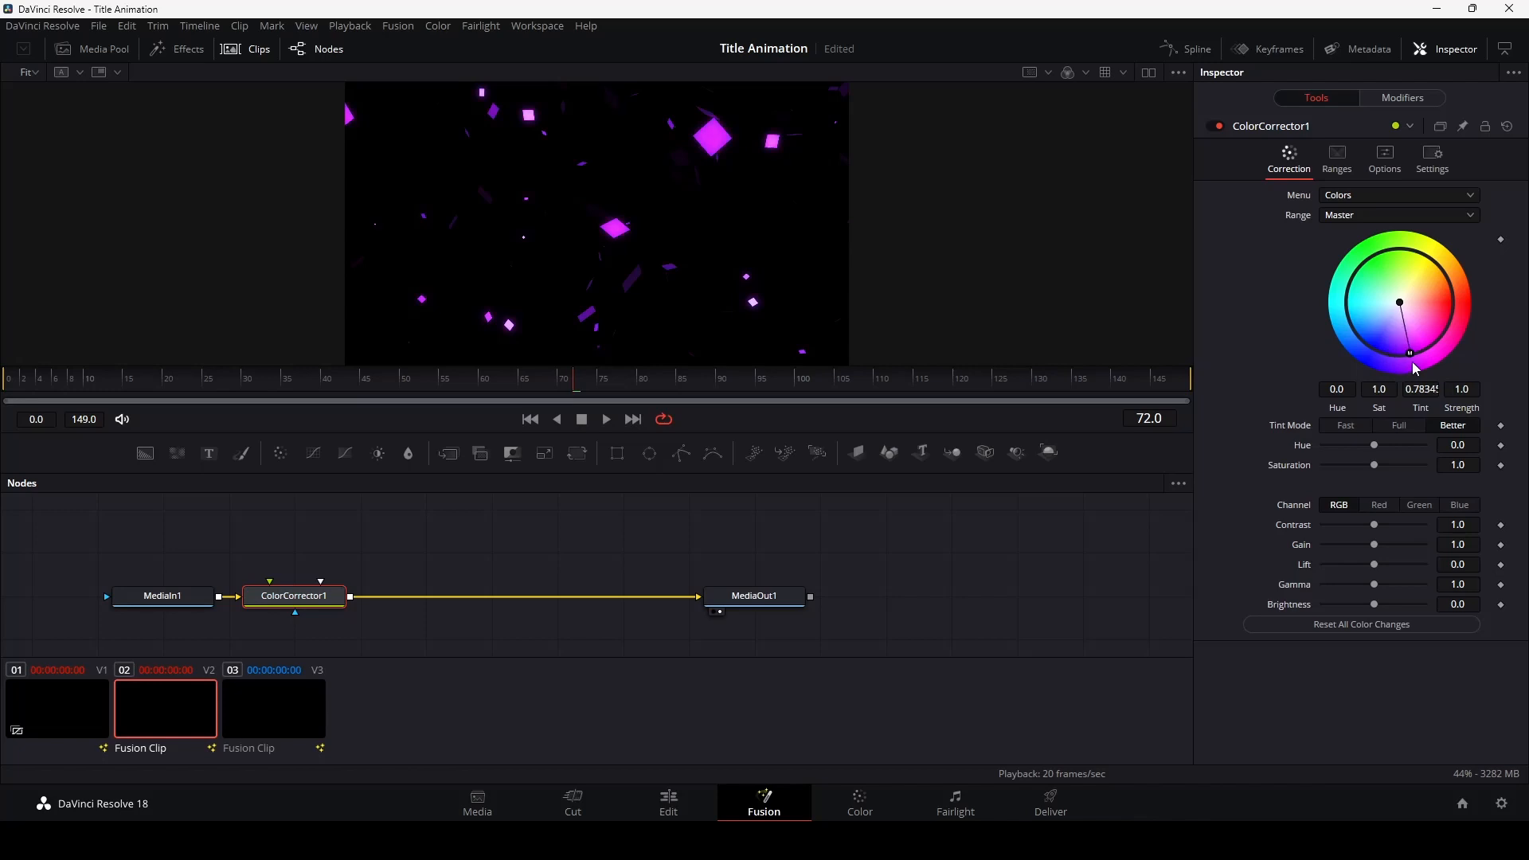
click(233, 726)
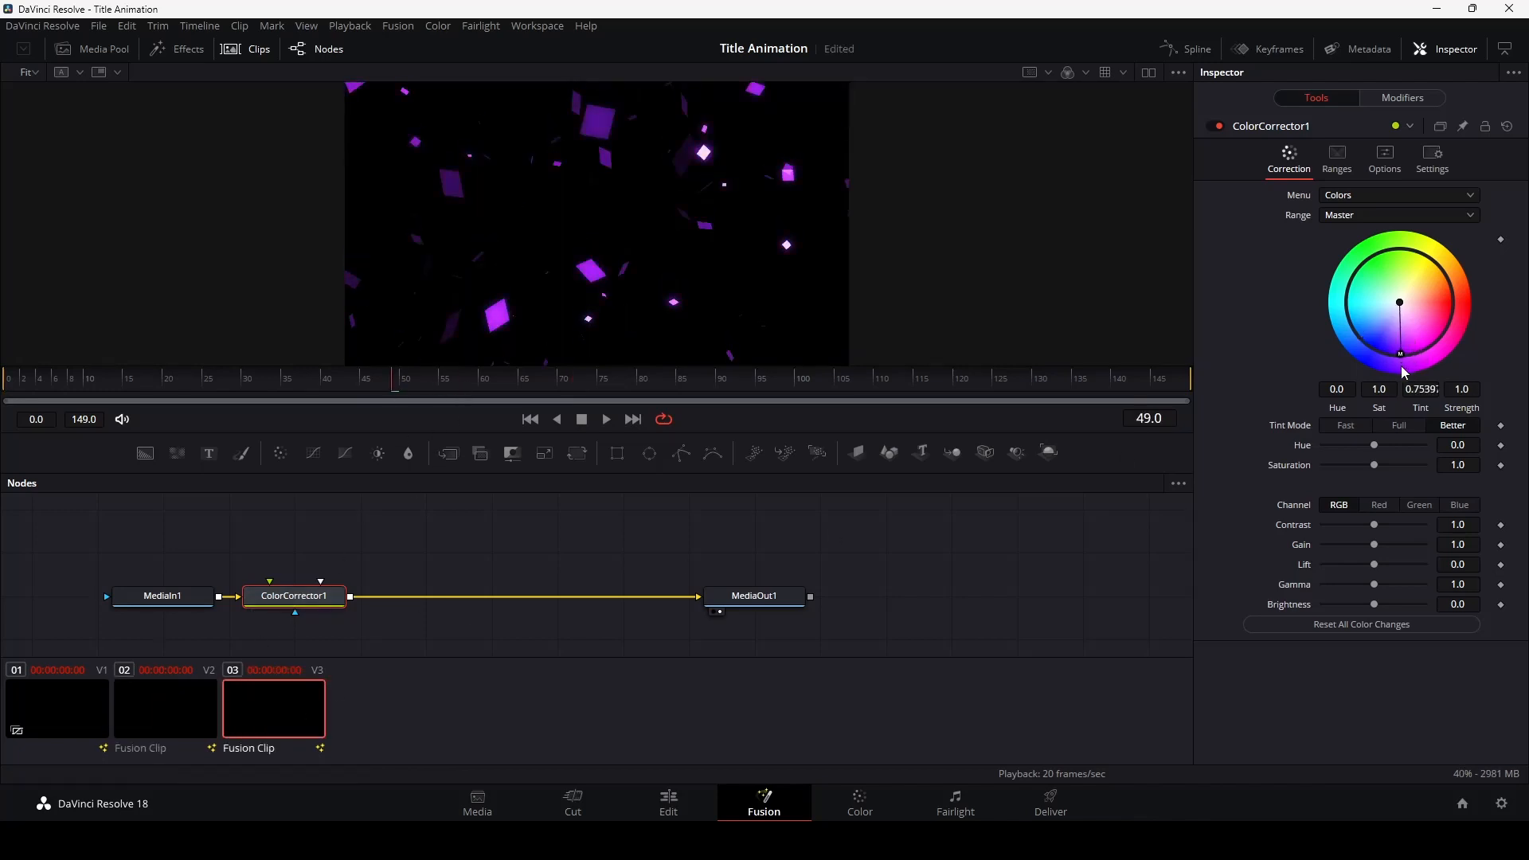
click(669, 800)
drag(669, 488, 933, 534)
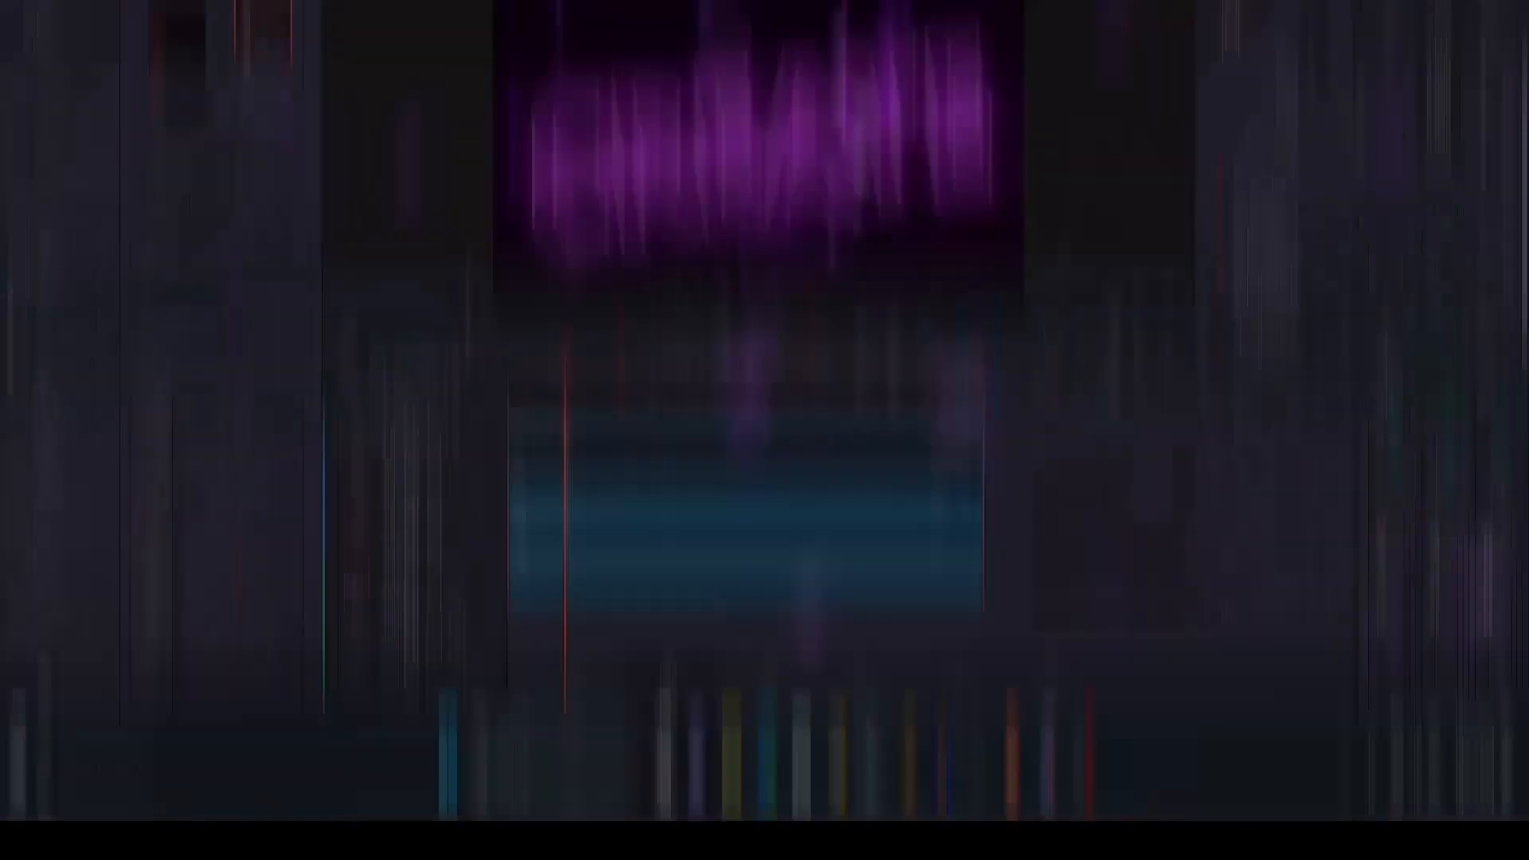